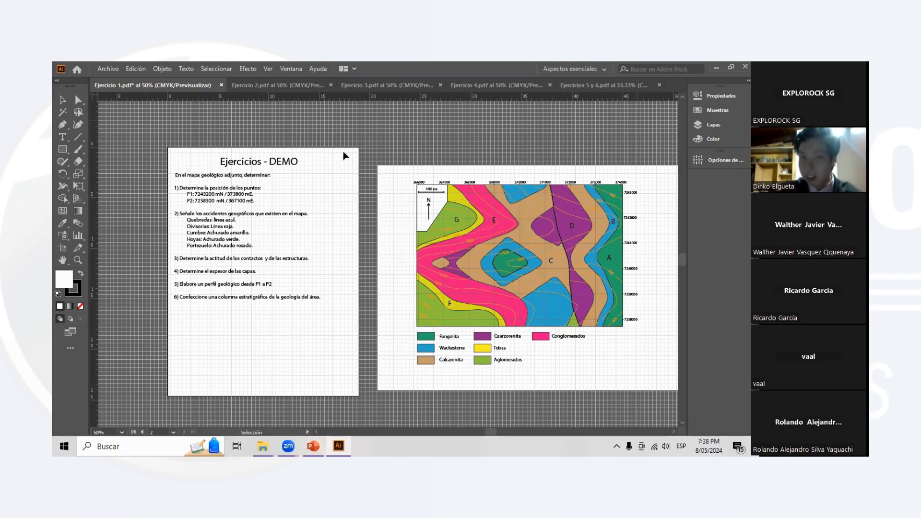
# - Read through the six tasks on the exercise sheet, including the P1 and P2 coordinates and the landform colour conventions
pyautogui.hscroll(-5, 234, 195)
pyautogui.scroll(1, 280, 187)
pyautogui.scroll(2, 281, 191)
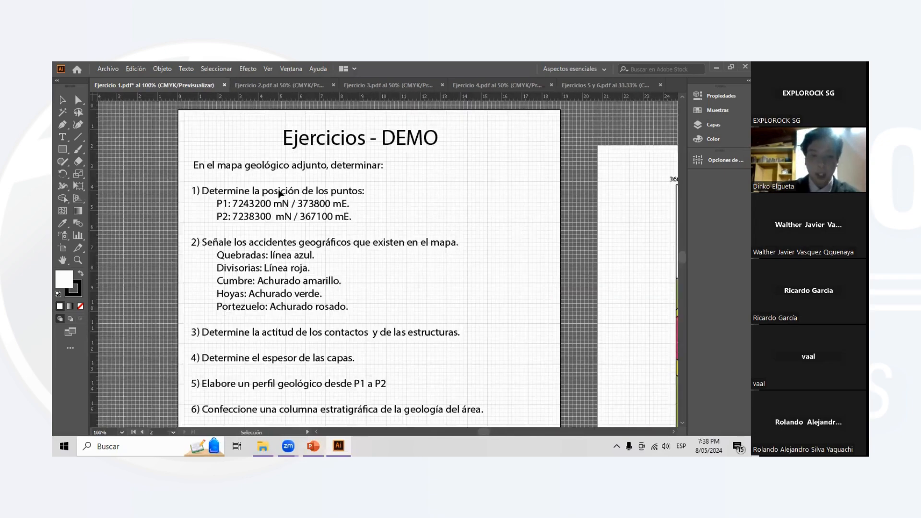
pyautogui.scroll(-1, 288, 192)
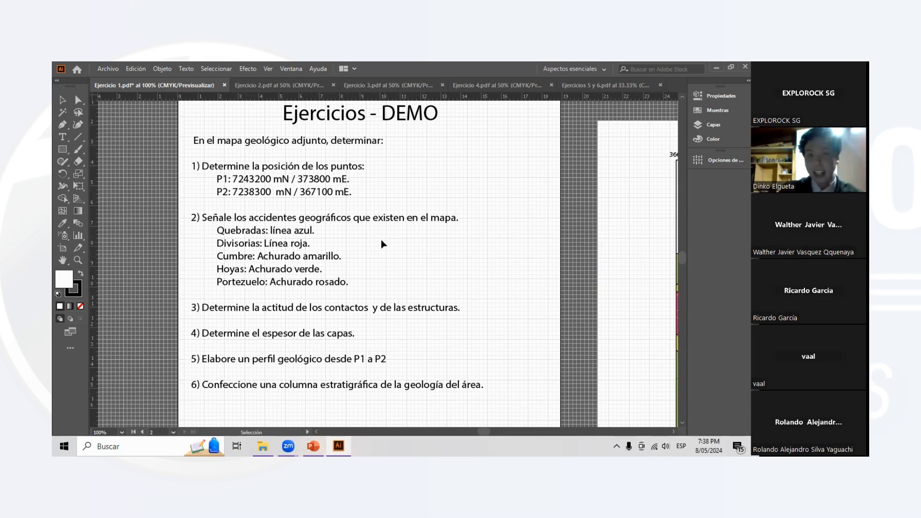
pyautogui.scroll(-2, 415, 247)
pyautogui.hscroll(8, 418, 250)
pyautogui.hscroll(-2, 320, 267)
pyautogui.scroll(2, 207, 245)
pyautogui.hscroll(-3, 241, 216)
pyautogui.scroll(1, 242, 216)
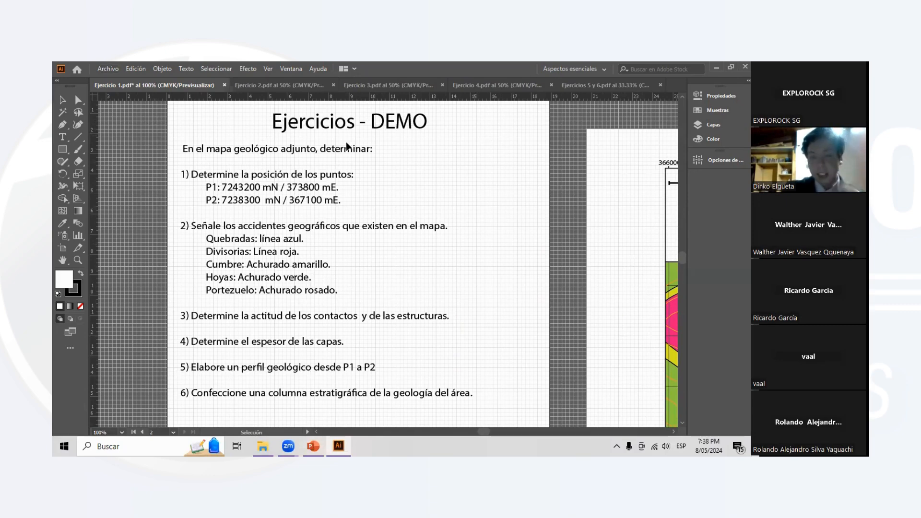
pyautogui.scroll(-1, 297, 154)
pyautogui.scroll(1, 246, 154)
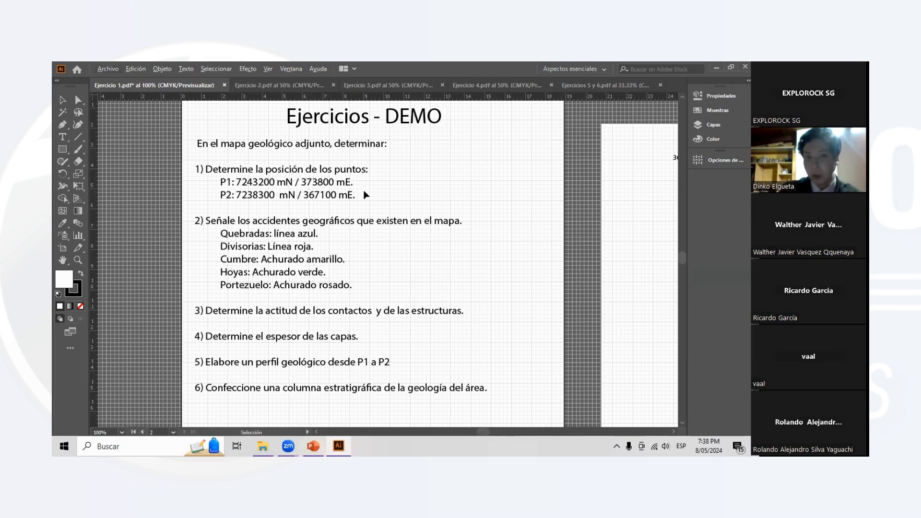
# - Examine the geological map's coordinate grid and legend and compare them with the point positions requested in task 1
pyautogui.scroll(-2, 416, 212)
pyautogui.scroll(-3, 571, 254)
pyautogui.hscroll(16, 571, 249)
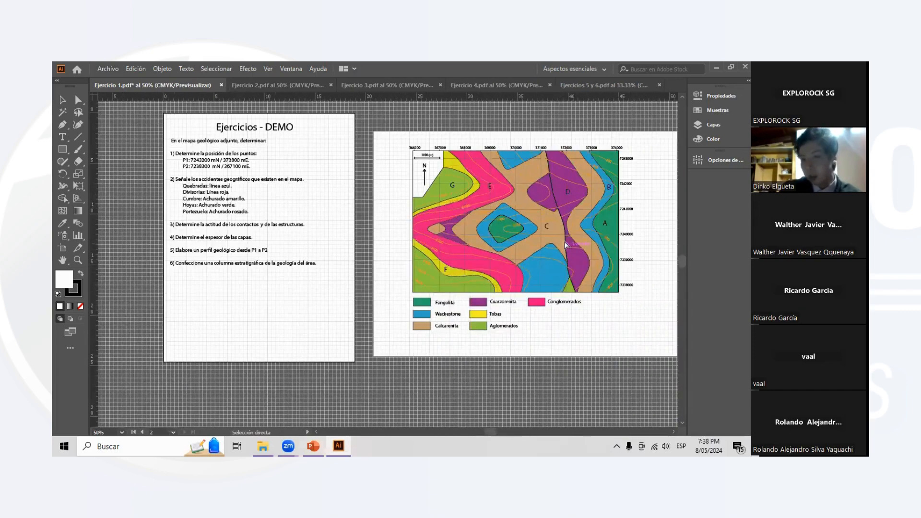
pyautogui.scroll(1, 488, 220)
pyautogui.scroll(1, 457, 215)
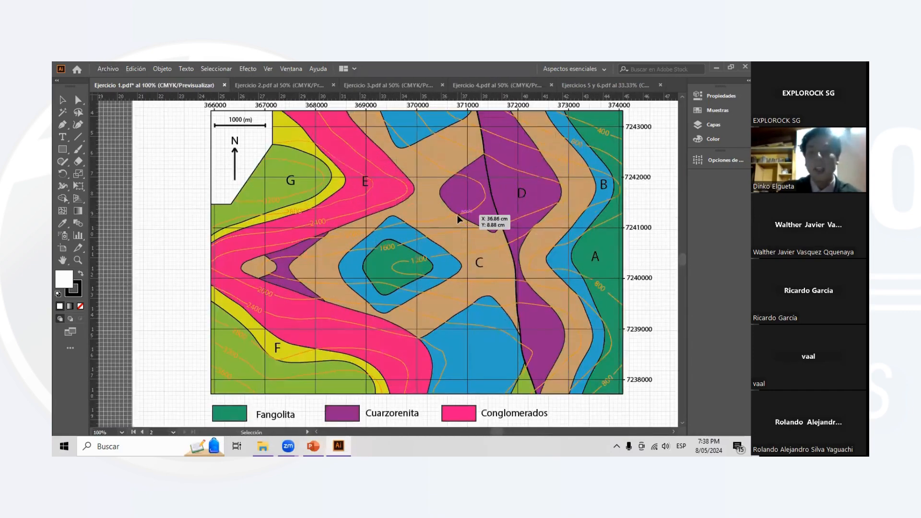
pyautogui.scroll(-1, 560, 230)
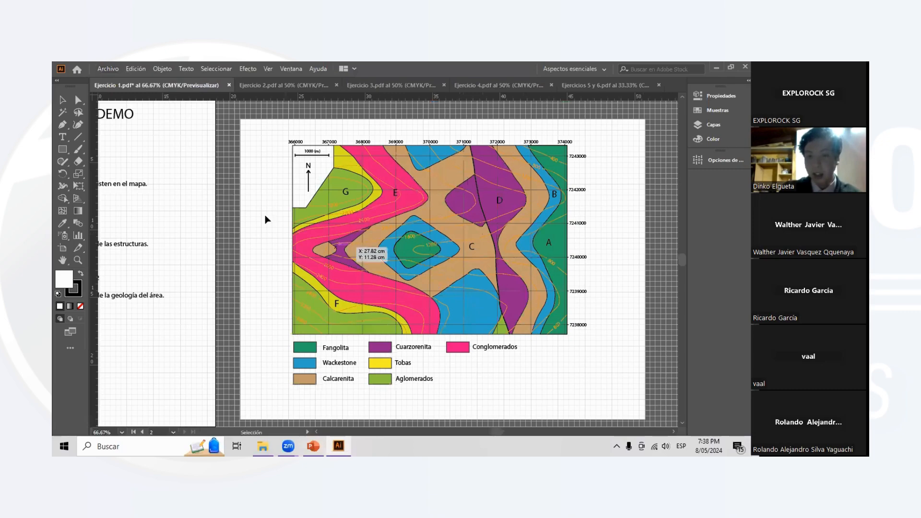
pyautogui.scroll(-1, 270, 212)
pyautogui.hscroll(-4, 174, 178)
pyautogui.scroll(1, 174, 178)
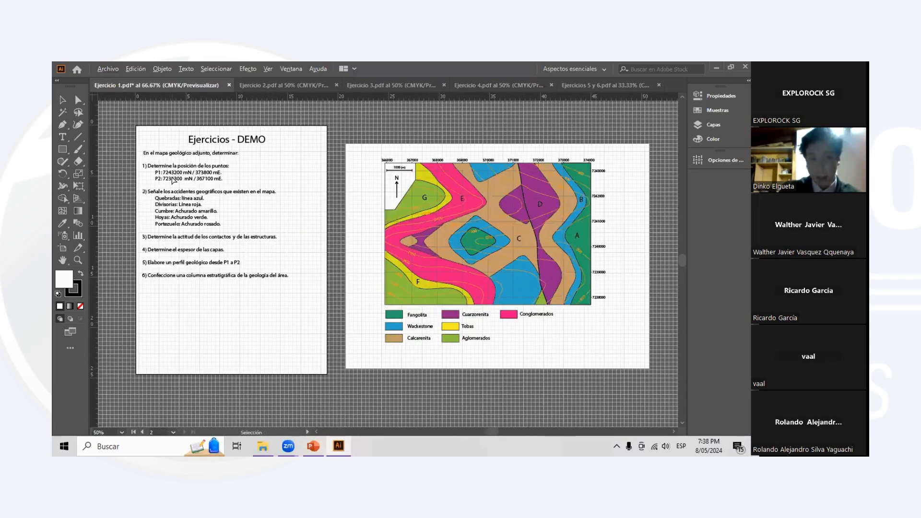
pyautogui.hscroll(-1, 312, 198)
pyautogui.scroll(1, 175, 175)
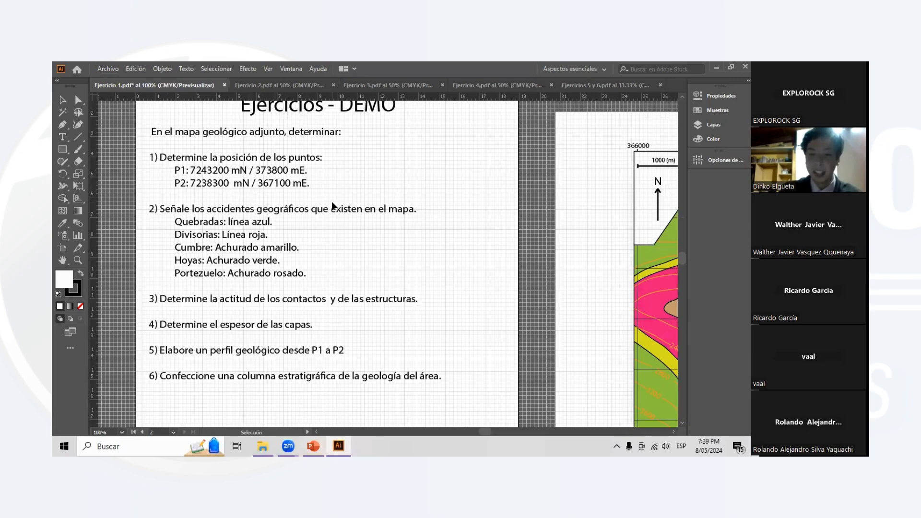
pyautogui.scroll(-1, 338, 222)
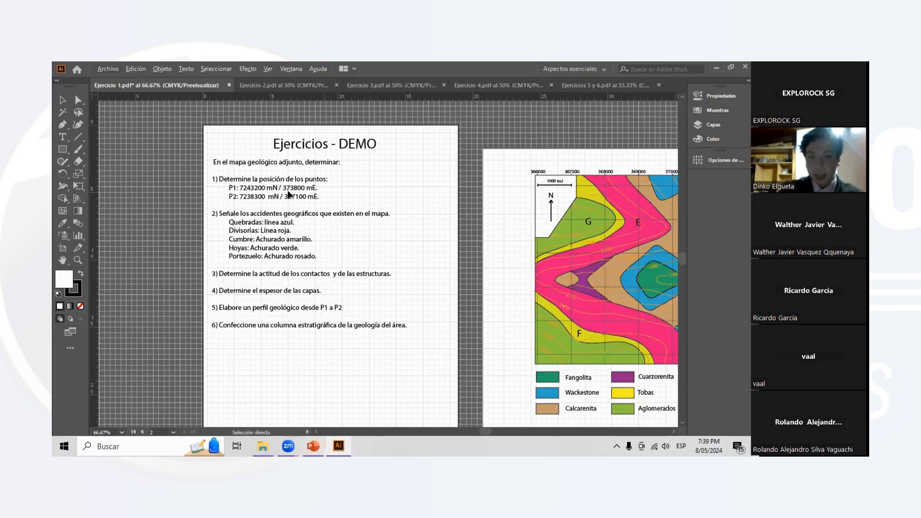
pyautogui.scroll(1, 215, 180)
pyautogui.scroll(1, 280, 196)
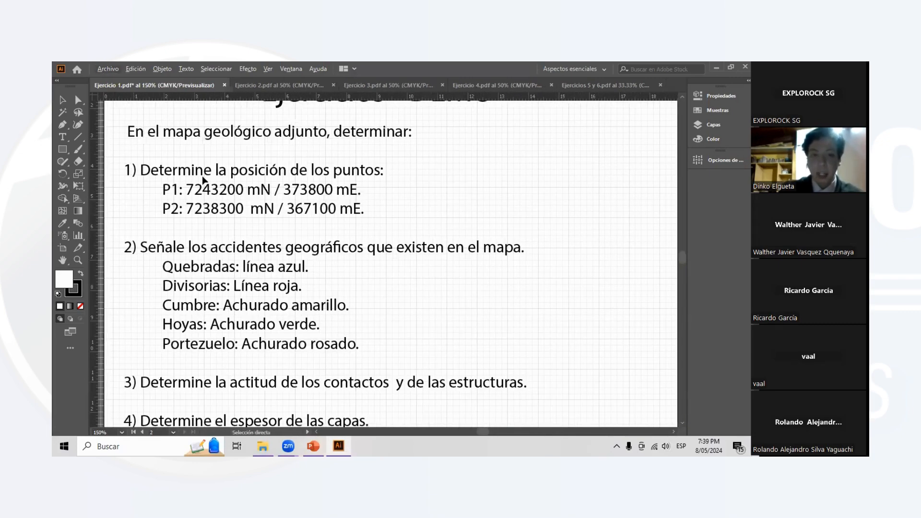
# - Add a new top-level layer above the Ejercicio 1 layer
pyautogui.click(714, 125)
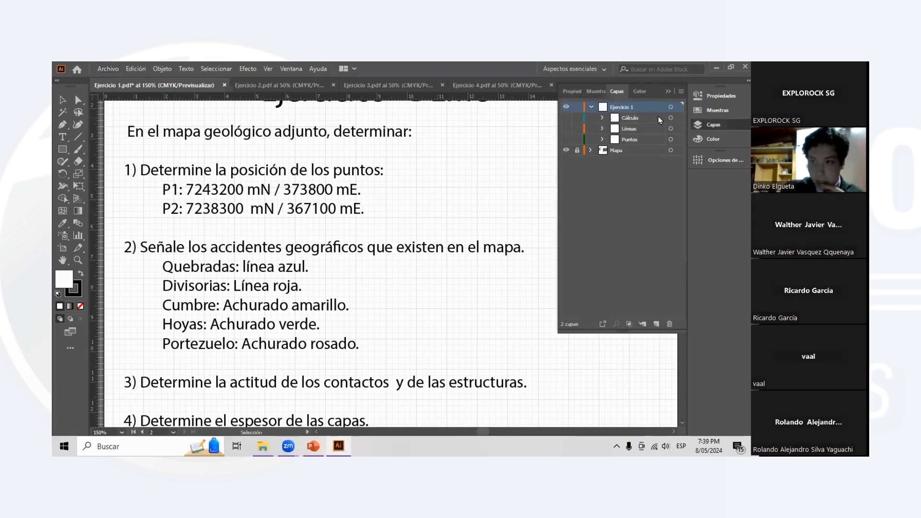
pyautogui.click(644, 326)
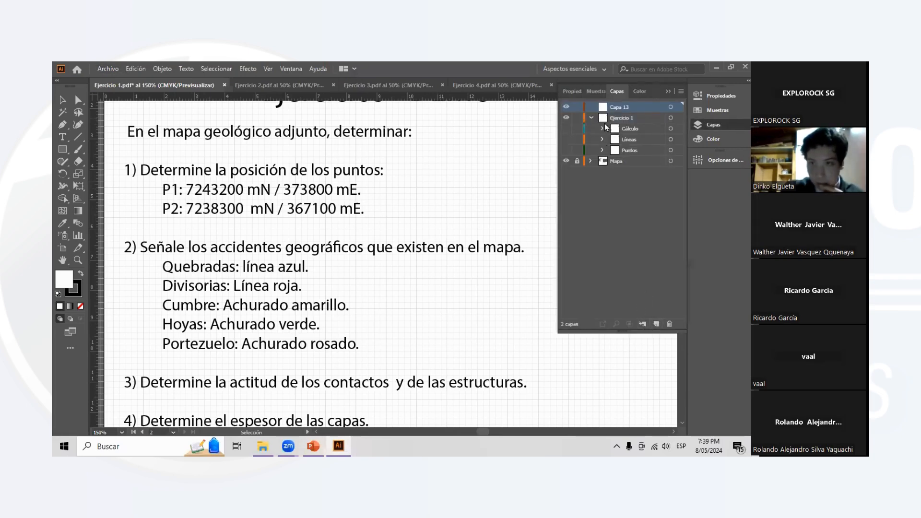
# - Unlock the Mapa layer, copy the P1 and P2 coordinate lines from the task text, and lock the layer again
pyautogui.click(577, 162)
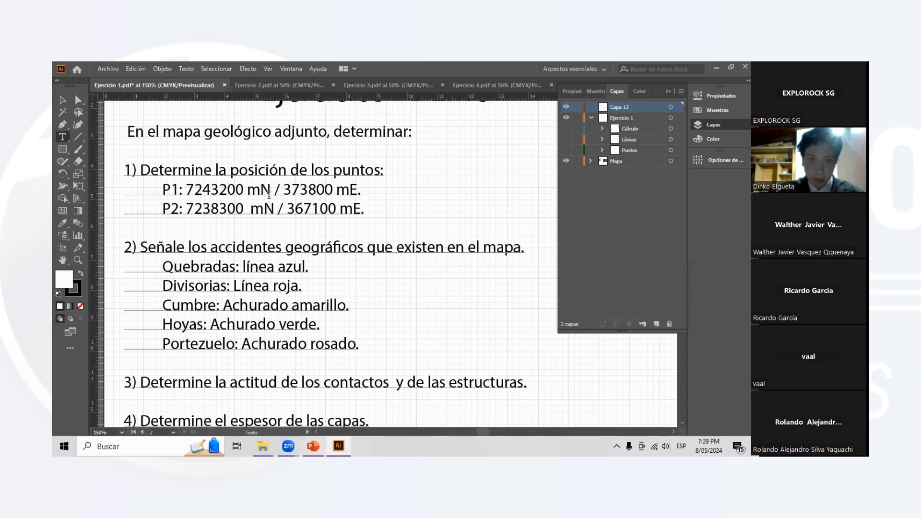
pyautogui.moveTo(361, 210); pyautogui.dragTo(159, 182)
pyautogui.hotkey('ctrl', 'c')
pyautogui.click(63, 100)
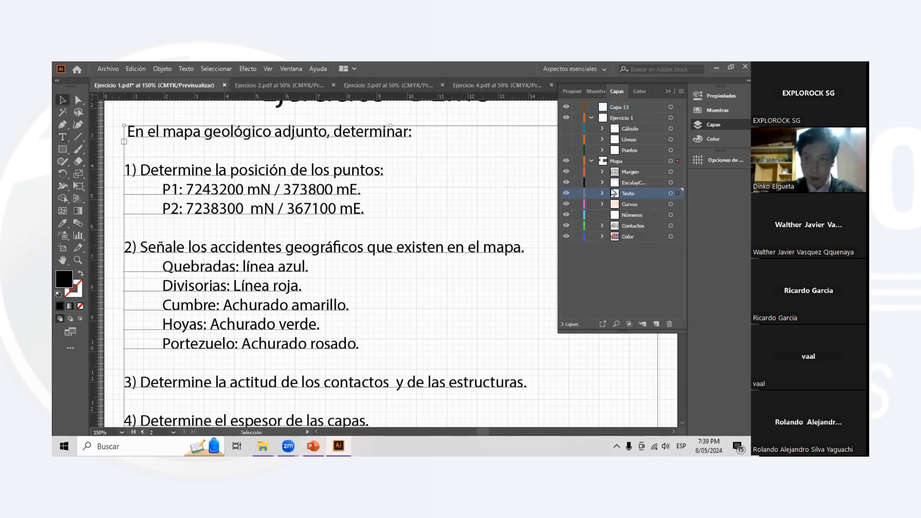
pyautogui.click(577, 162)
pyautogui.click(591, 161)
# - Paste the P1 and P2 coordinates into the new layer and place them just above the map's upper-right corner
pyautogui.scroll(-3, 394, 175)
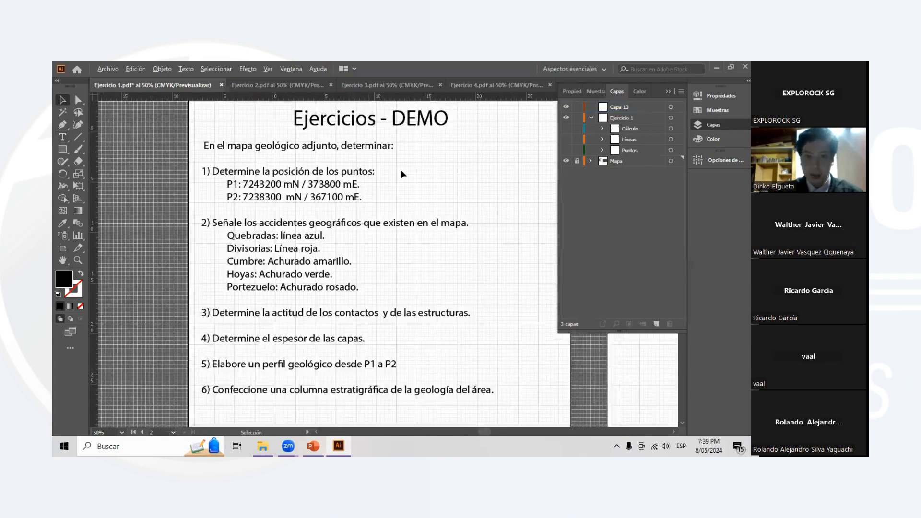
pyautogui.hscroll(2, 409, 172)
pyautogui.hscroll(2, 578, 154)
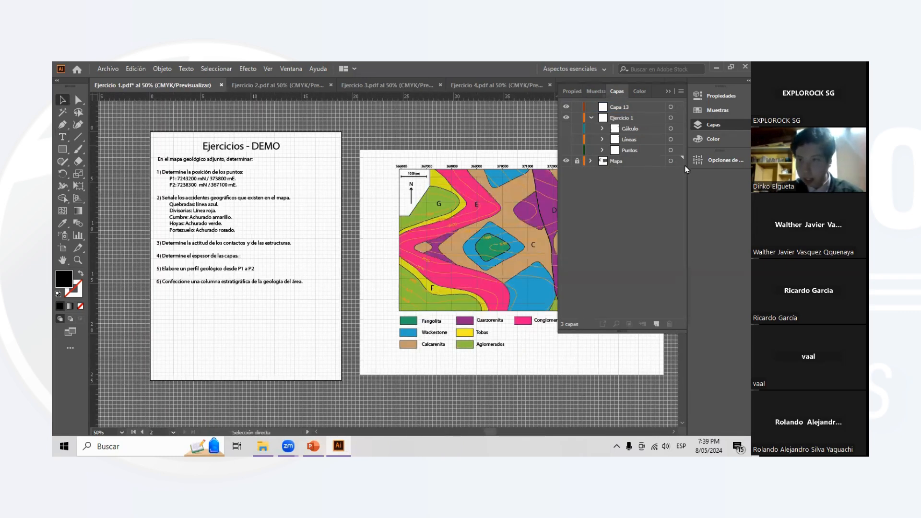
pyautogui.click(473, 188)
pyautogui.hscroll(3, 499, 179)
pyautogui.scroll(3, 522, 176)
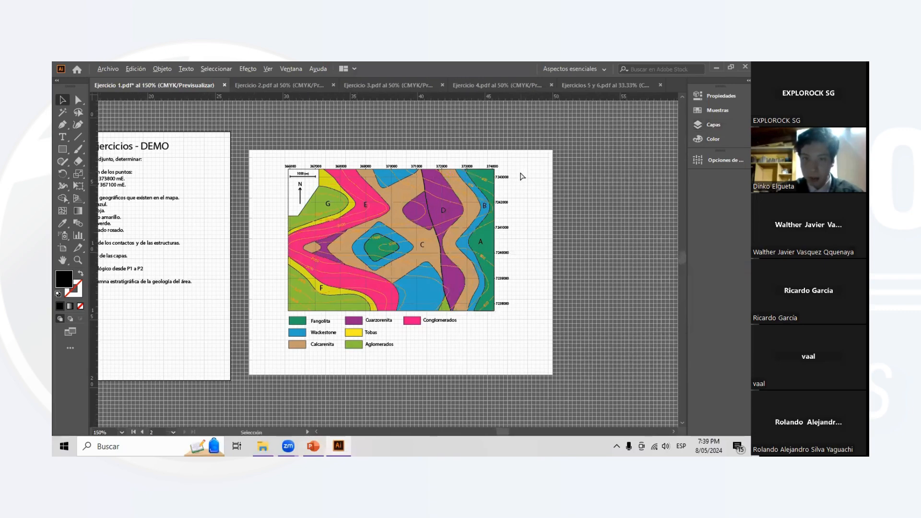
pyautogui.hotkey('ctrl', 'v')
pyautogui.click(517, 267)
pyautogui.click(714, 125)
pyautogui.click(615, 110)
pyautogui.hscroll(1, 499, 153)
pyautogui.hotkey('ctrl', 'v')
pyautogui.moveTo(396, 269); pyautogui.dragTo(485, 129)
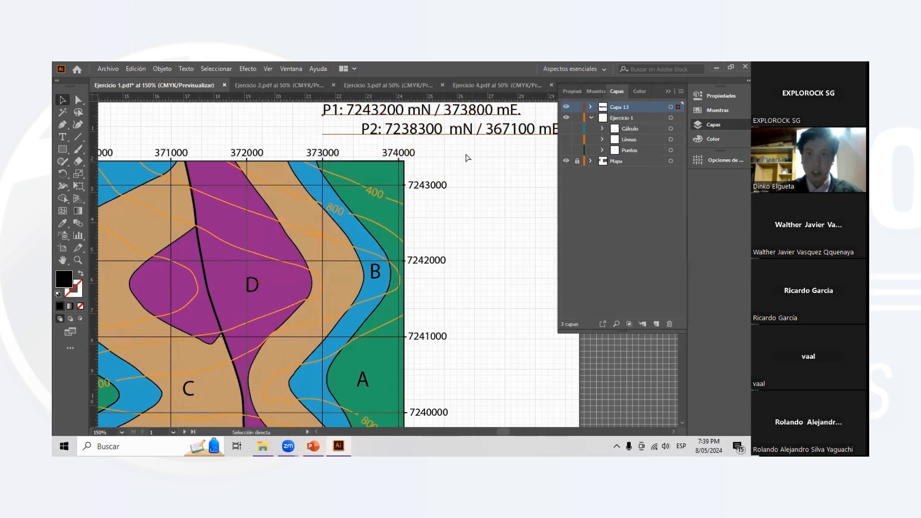
pyautogui.hscroll(1, 469, 157)
pyautogui.click(701, 124)
# - Examine the easting and northing labels around the geological map against the pasted P1 and P2 coordinates
pyautogui.scroll(-2, 468, 145)
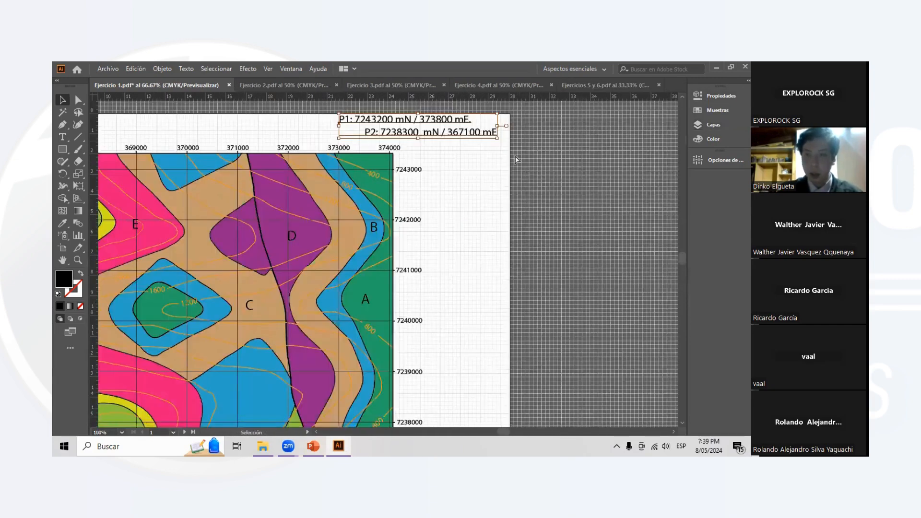
pyautogui.hscroll(-1, 453, 168)
pyautogui.scroll(-1, 447, 169)
pyautogui.scroll(-1, 456, 172)
pyautogui.scroll(2, 473, 183)
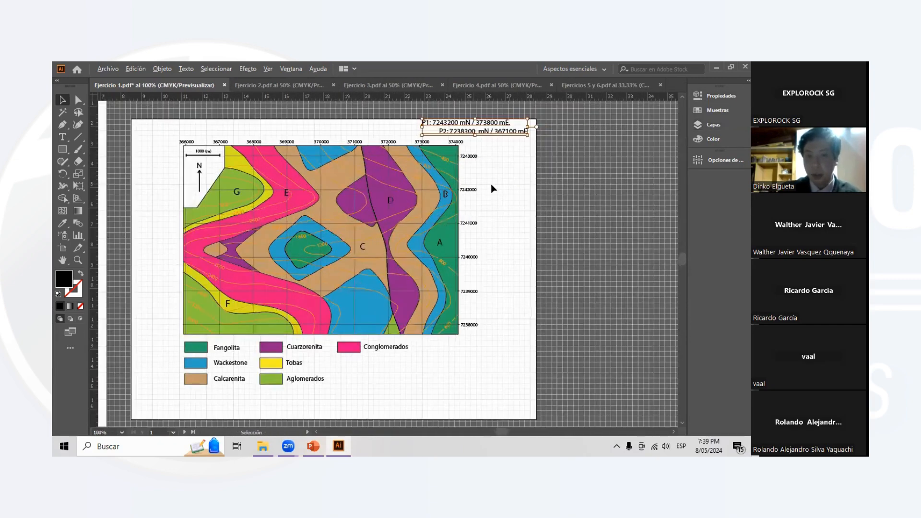
pyautogui.scroll(2, 555, 175)
pyautogui.hscroll(-2, 559, 186)
pyautogui.click(559, 186)
pyautogui.scroll(1, 559, 186)
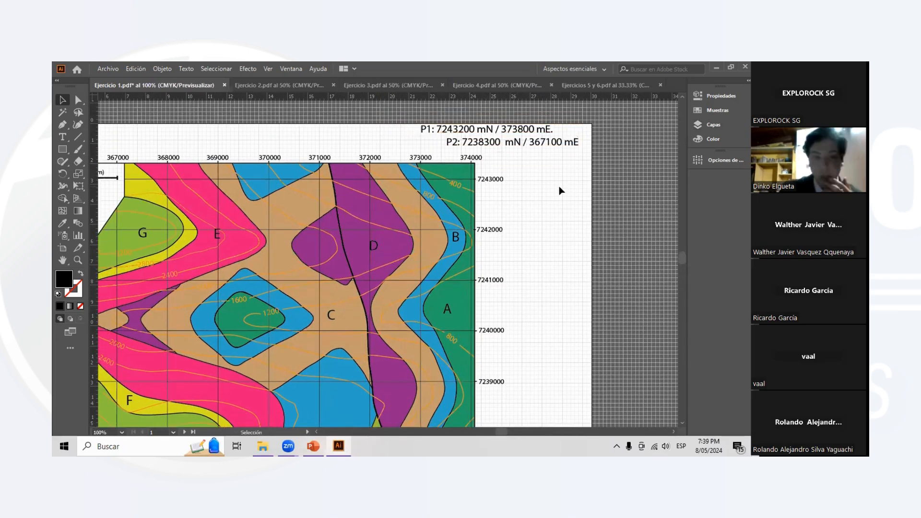
pyautogui.scroll(-3, 542, 190)
pyautogui.hscroll(-1, 488, 197)
pyautogui.hscroll(-2, 487, 200)
pyautogui.scroll(-1, 502, 192)
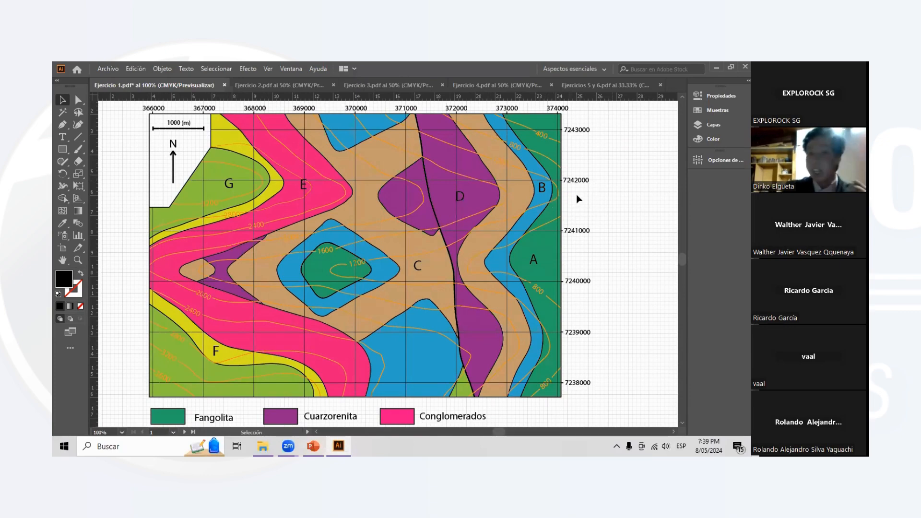
pyautogui.scroll(1, 578, 197)
pyautogui.scroll(1, 581, 197)
pyautogui.scroll(-1, 320, 142)
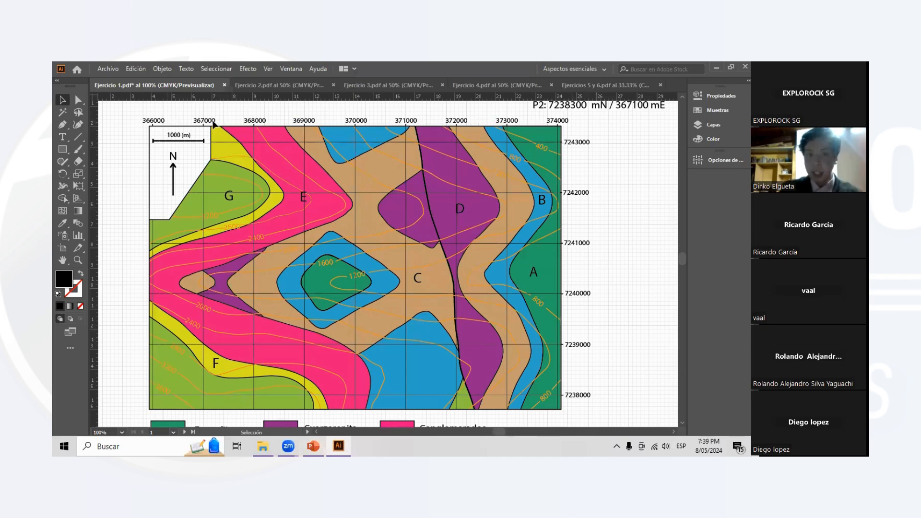
pyautogui.hscroll(5, 276, 127)
pyautogui.scroll(1, 558, 180)
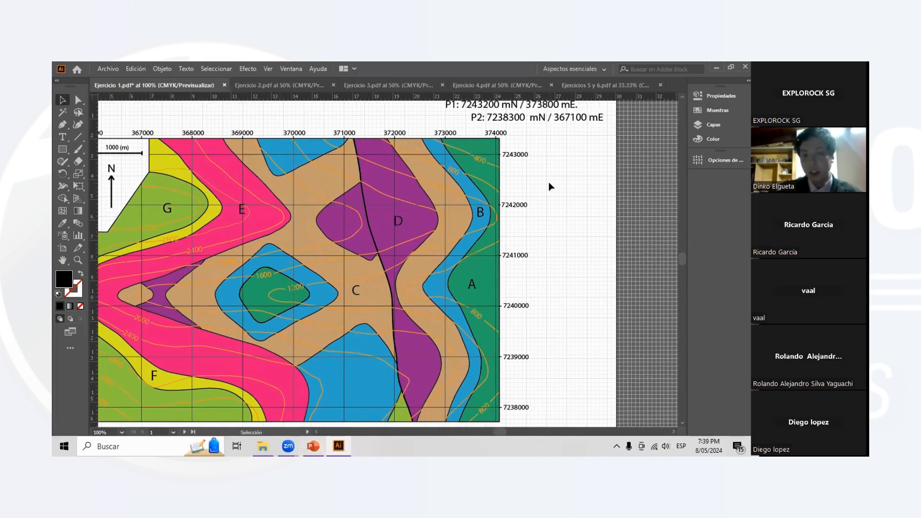
# - Try short Paintbrush strokes on the upper part of the map and undo them
pyautogui.scroll(-2, 537, 184)
pyautogui.click(78, 149)
pyautogui.moveTo(295, 128)
pyautogui.mouseDown()
pyautogui.moveTo(294, 180)
pyautogui.moveTo(345, 177)
pyautogui.moveTo(347, 128)
pyautogui.moveTo(292, 123)
pyautogui.mouseUp()
pyautogui.hotkey('ctrl', 'z')
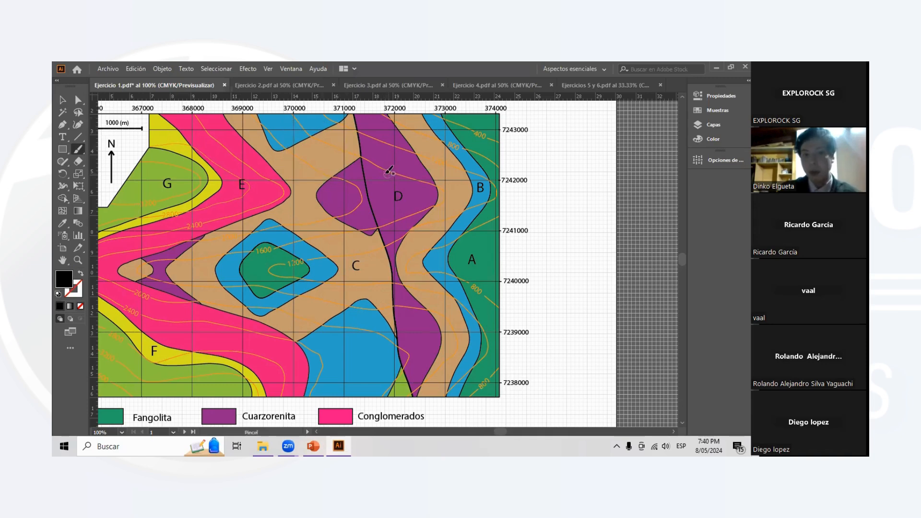
pyautogui.scroll(-1, 336, 192)
pyautogui.moveTo(340, 152)
pyautogui.mouseDown()
pyautogui.moveTo(345, 207)
pyautogui.moveTo(391, 208)
pyautogui.moveTo(391, 152)
pyautogui.moveTo(338, 146)
pyautogui.mouseUp()
pyautogui.hotkey('ctrl', 'z')
# - Examine the northing scale along the map's eastern edge to find where P1's northing of 7243200 falls
pyautogui.scroll(3, 408, 139)
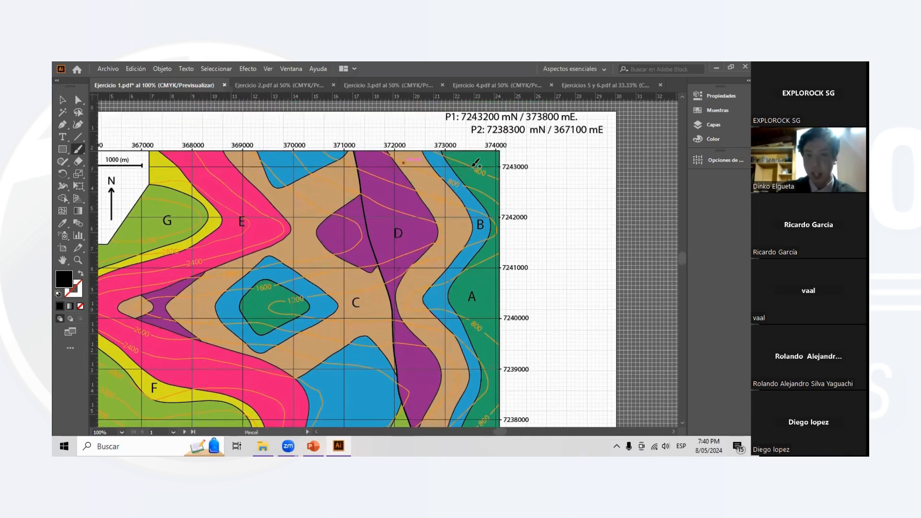
pyautogui.hscroll(2, 482, 132)
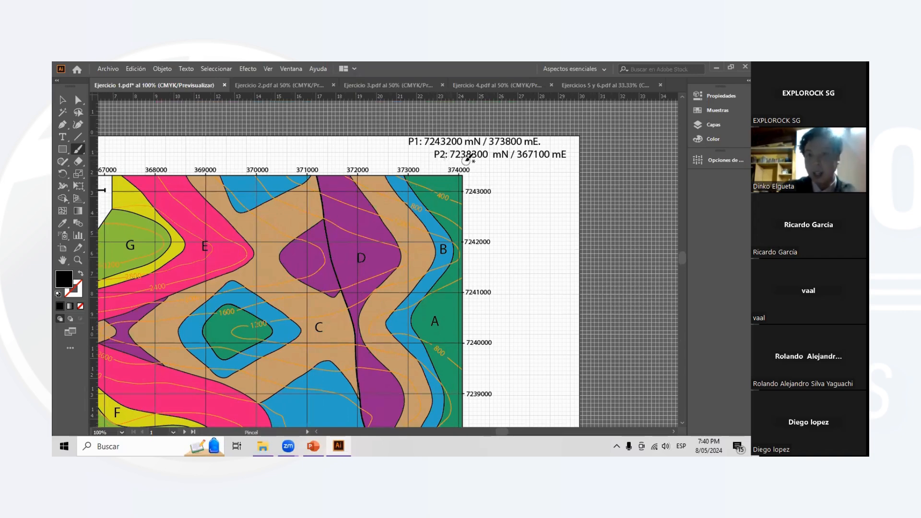
pyautogui.scroll(-3, 475, 158)
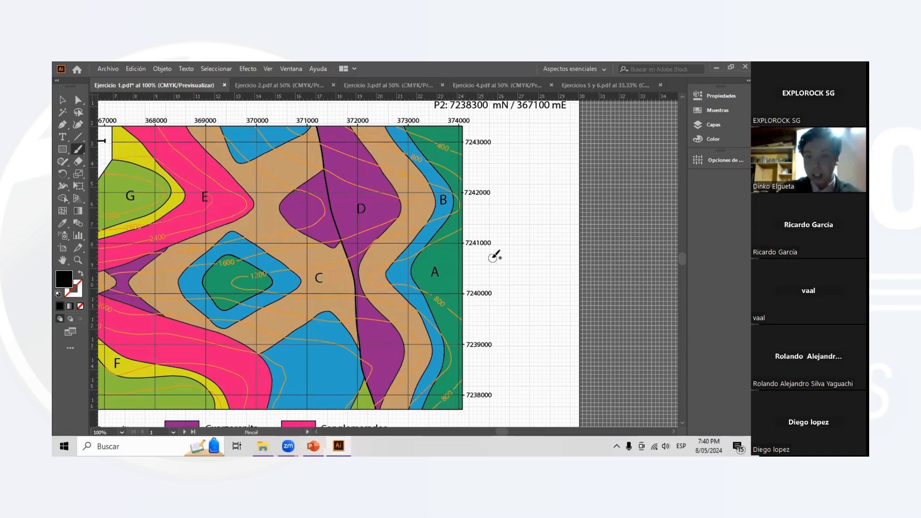
pyautogui.scroll(1, 494, 257)
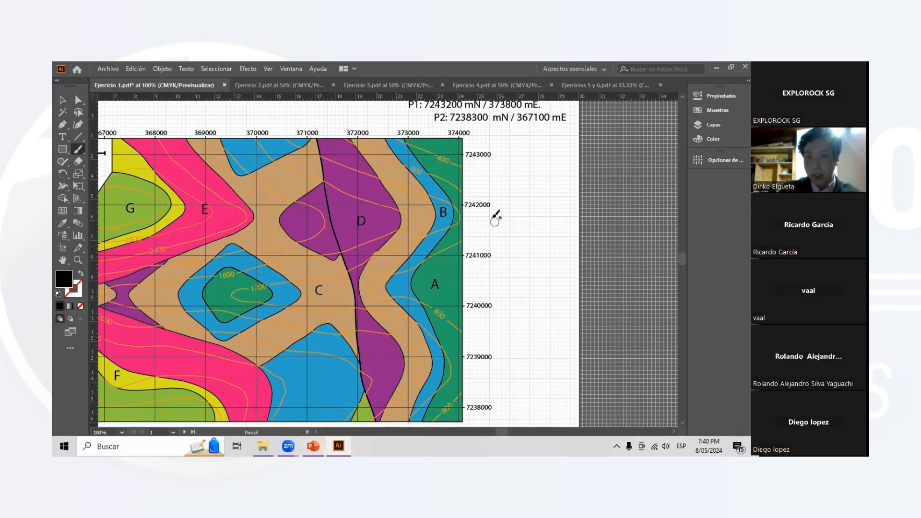
pyautogui.scroll(1, 496, 210)
pyautogui.scroll(1, 507, 197)
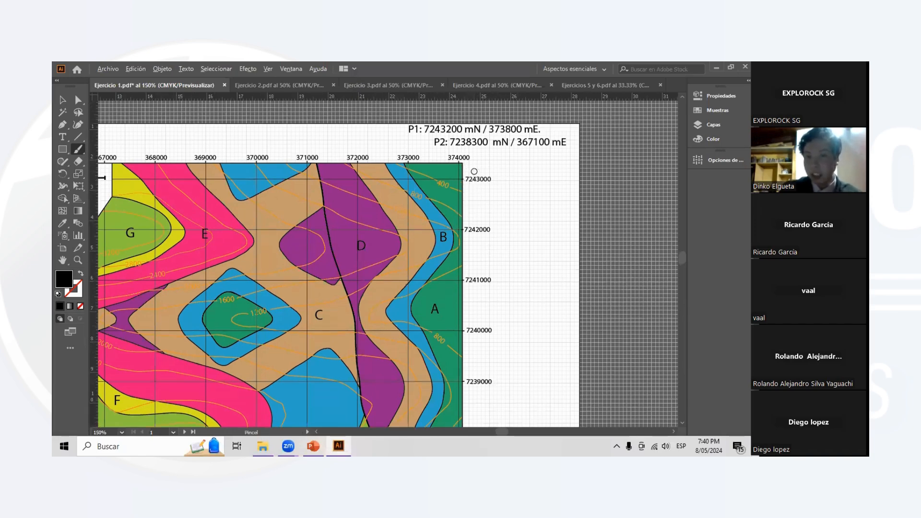
pyautogui.scroll(1, 482, 171)
pyautogui.scroll(-1, 481, 202)
pyautogui.scroll(-2, 504, 367)
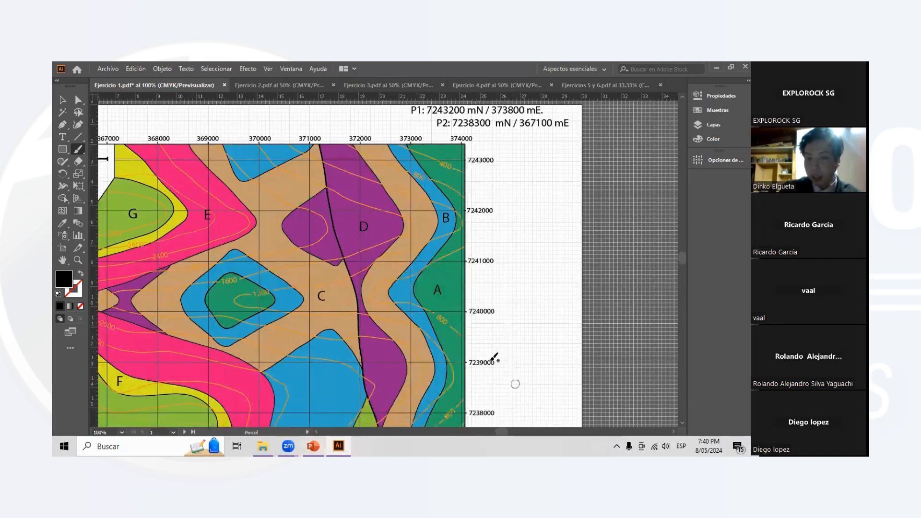
pyautogui.scroll(2, 482, 143)
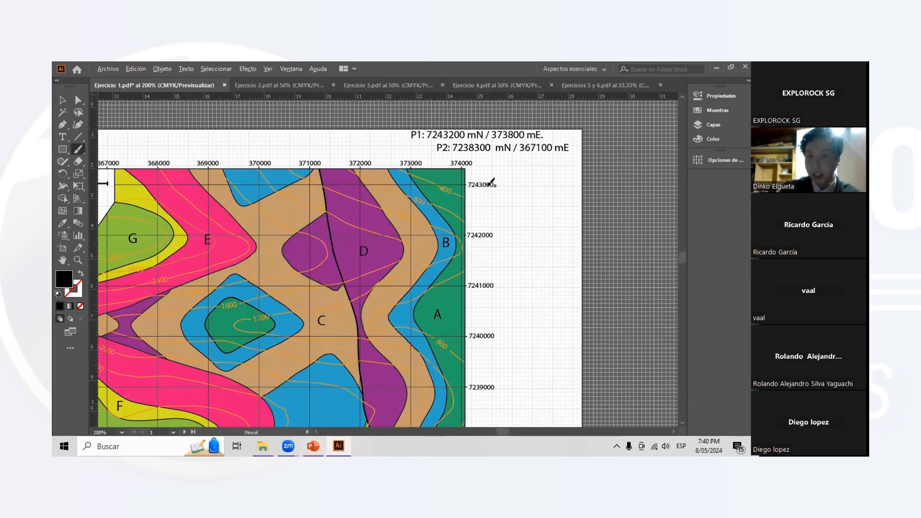
# - Paint a thick black horizontal stroke just below the 7243000 label and an upward arrow beside it with the Paintbrush
pyautogui.scroll(2, 488, 152)
pyautogui.moveTo(443, 216); pyautogui.dragTo(520, 220)
pyautogui.moveTo(546, 223)
pyautogui.mouseDown()
pyautogui.moveTo(547, 188)
pyautogui.moveTo(528, 183)
pyautogui.moveTo(561, 190)
pyautogui.mouseUp()
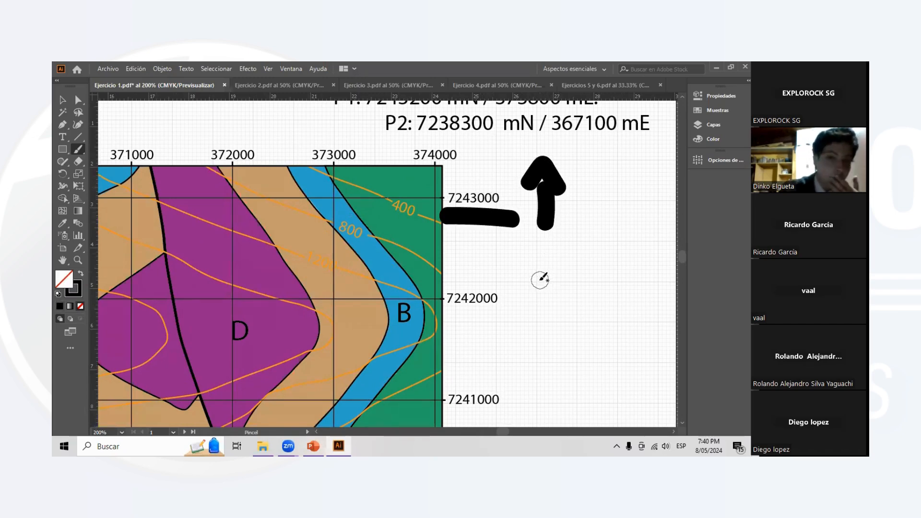
pyautogui.press('v')
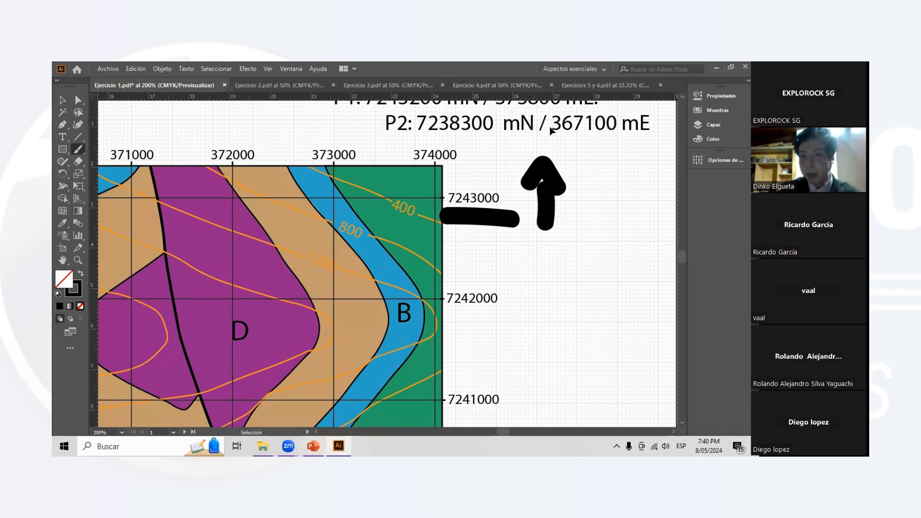
# - Undo the black Paintbrush stroke and the upward arrow beside the 7243000 label
pyautogui.hotkey('ctrl', 'z')
pyautogui.hotkey('ctrl', 'z')
pyautogui.hotkey('ctrl', '-')
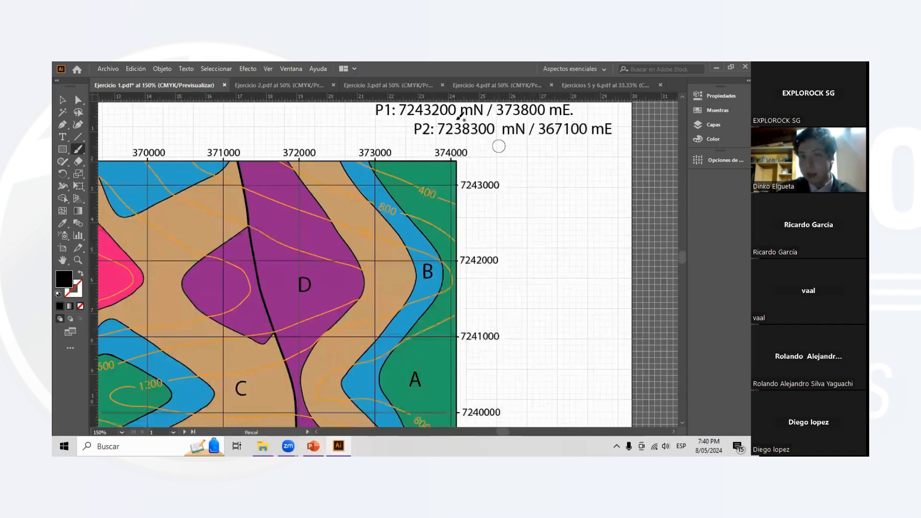
pyautogui.scroll(1, 373, 139)
pyautogui.scroll(-3, 416, 159)
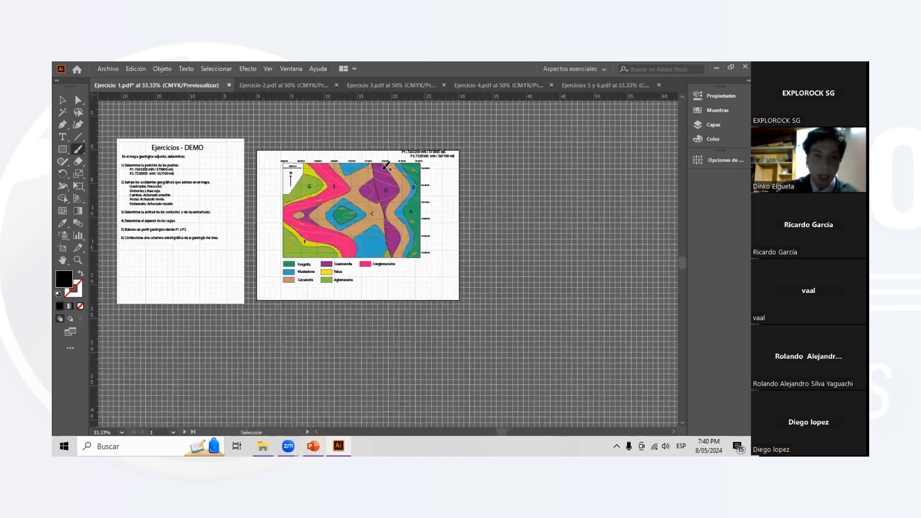
pyautogui.scroll(1, 473, 162)
pyautogui.scroll(1, 472, 162)
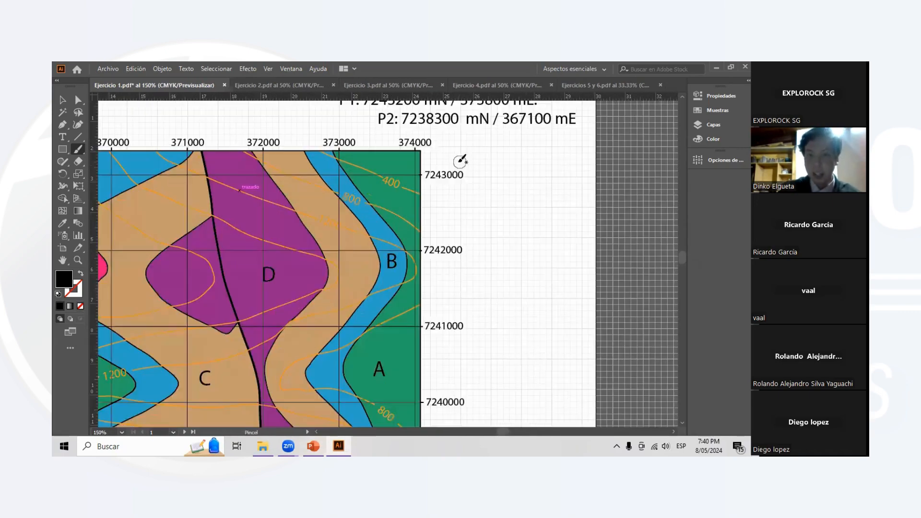
pyautogui.scroll(1, 470, 171)
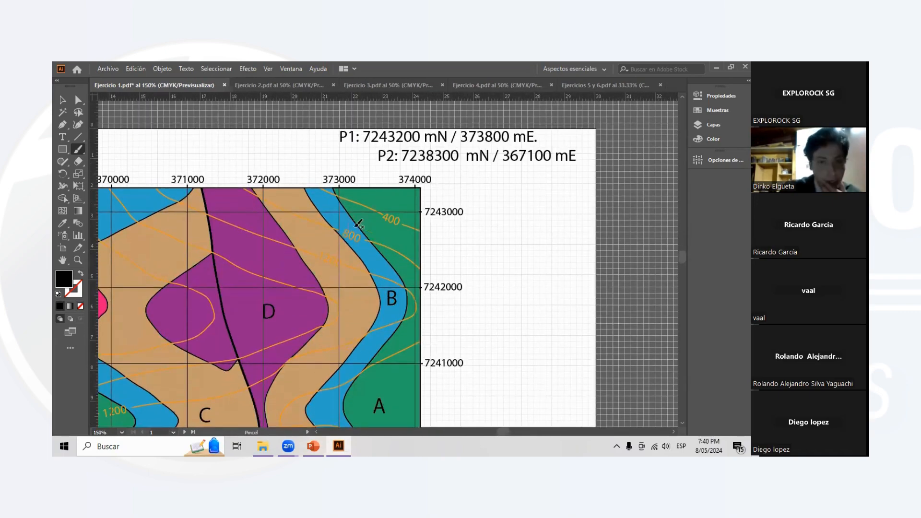
# - Paint a thick black stroke along the 7243000 grid line between eastings 373000 and 374000, and an upward arrow beside its label
pyautogui.moveTo(336, 213); pyautogui.dragTo(426, 215)
pyautogui.moveTo(477, 211)
pyautogui.mouseDown()
pyautogui.moveTo(479, 225)
pyautogui.moveTo(480, 180)
pyautogui.moveTo(484, 196)
pyautogui.mouseUp()
pyautogui.scroll(-1, 375, 235)
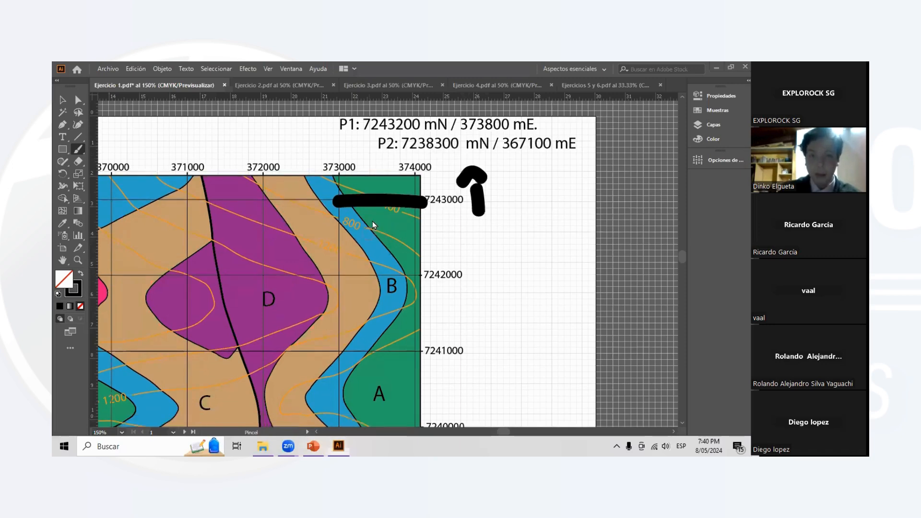
pyautogui.hscroll(-1, 477, 153)
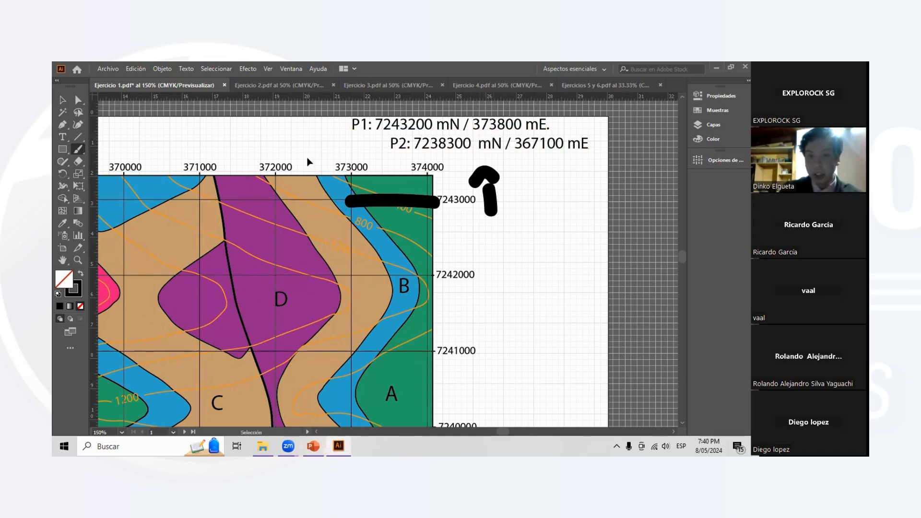
# - Try Paintbrush marks beside the 373000 and 374000 easting labels and remove them
pyautogui.hscroll(-2, 307, 159)
pyautogui.press('v')
pyautogui.hscroll(-2, 267, 150)
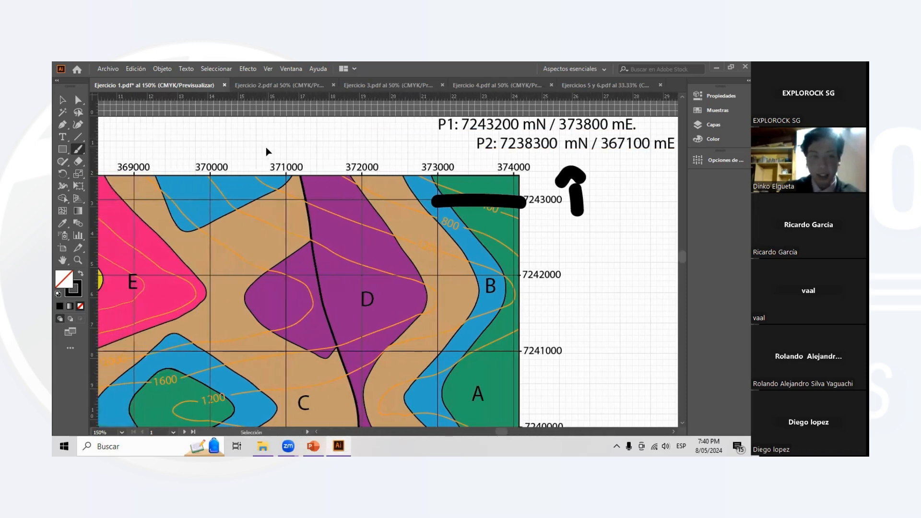
pyautogui.hscroll(2, 266, 149)
pyautogui.press('b')
pyautogui.moveTo(326, 139); pyautogui.dragTo(382, 156)
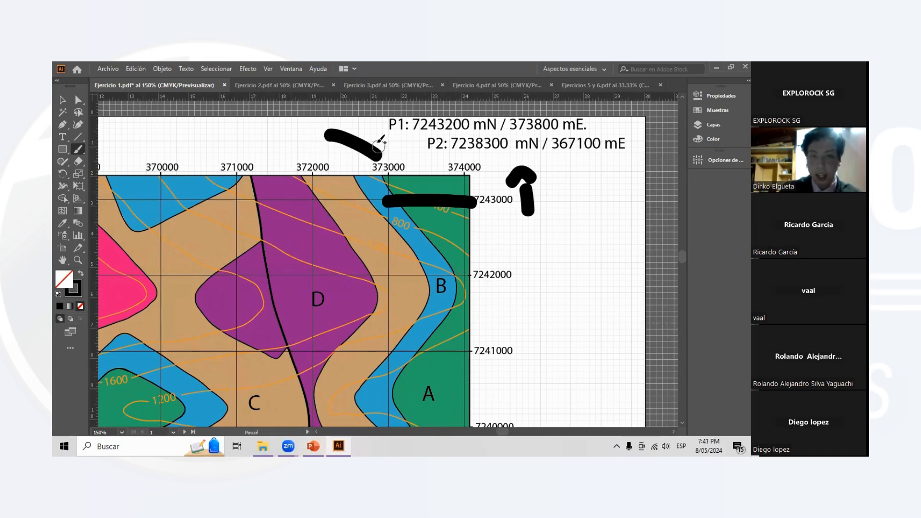
pyautogui.press('v')
pyautogui.press('Delete')
pyautogui.press('b')
pyautogui.moveTo(380, 142)
pyautogui.mouseDown()
pyautogui.moveTo(387, 151)
pyautogui.moveTo(416, 123)
pyautogui.moveTo(461, 150)
pyautogui.moveTo(505, 121)
pyautogui.mouseUp()
pyautogui.moveTo(405, 157); pyautogui.dragTo(453, 154)
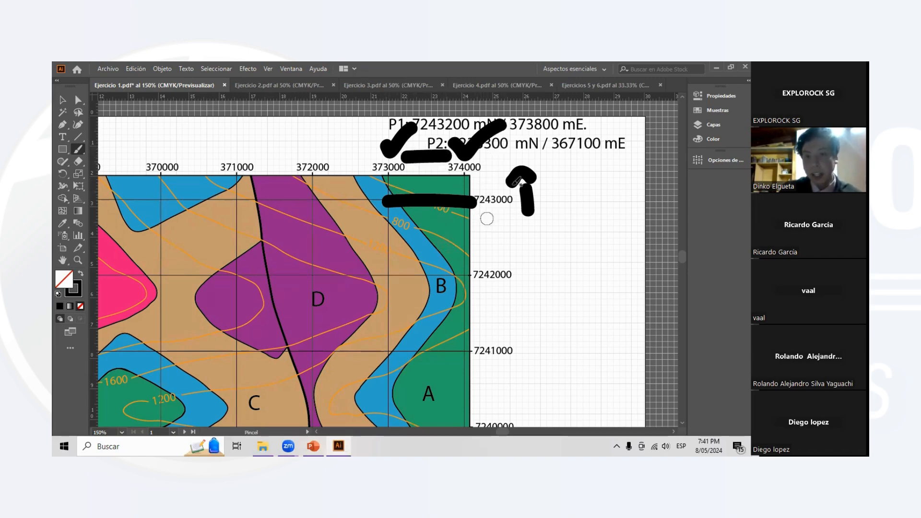
pyautogui.hotkey('ctrl', 'z')
pyautogui.hotkey('ctrl', 'z')
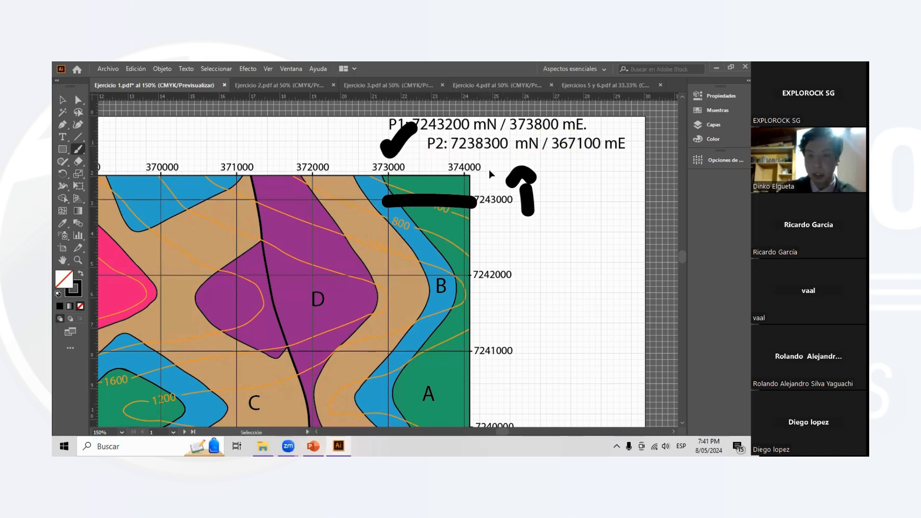
pyautogui.hotkey('ctrl', 'z')
# - Paint vertical strokes from the 373000 and 374000 labels down to the 7243000 line, and dab dots between them
pyautogui.moveTo(386, 160); pyautogui.dragTo(388, 200)
pyautogui.moveTo(462, 160); pyautogui.dragTo(469, 189)
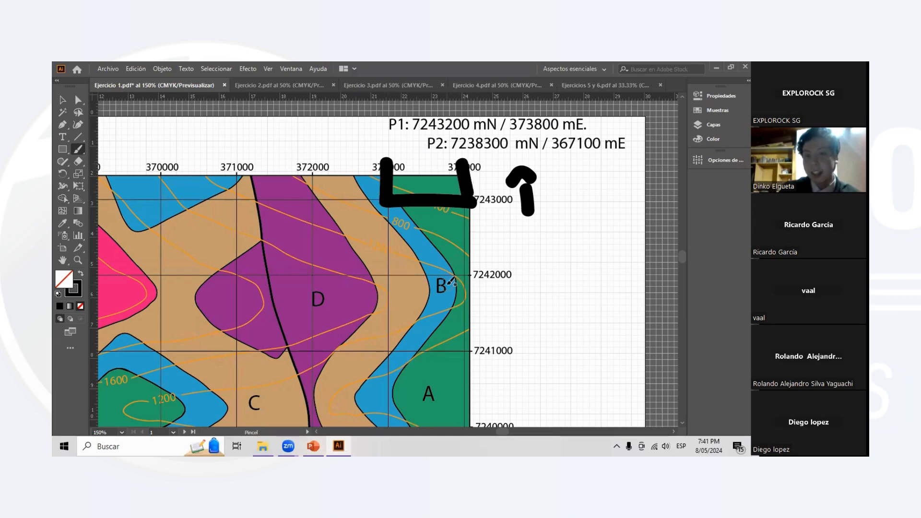
pyautogui.click(448, 181)
pyautogui.click(426, 182)
pyautogui.click(408, 182)
# - Undo all the Paintbrush marks around the 7243000 grid line, including the upward arrow
pyautogui.hotkey('ctrl', 'z')
pyautogui.hotkey('ctrl', 'z')
pyautogui.hotkey('ctrl', 'z')
pyautogui.hotkey('ctrl', 'z')
pyautogui.hotkey('ctrl', 'z')
pyautogui.hotkey('ctrl', 'z')
pyautogui.hotkey('ctrl', 'z')
pyautogui.hotkey('ctrl', 'z')
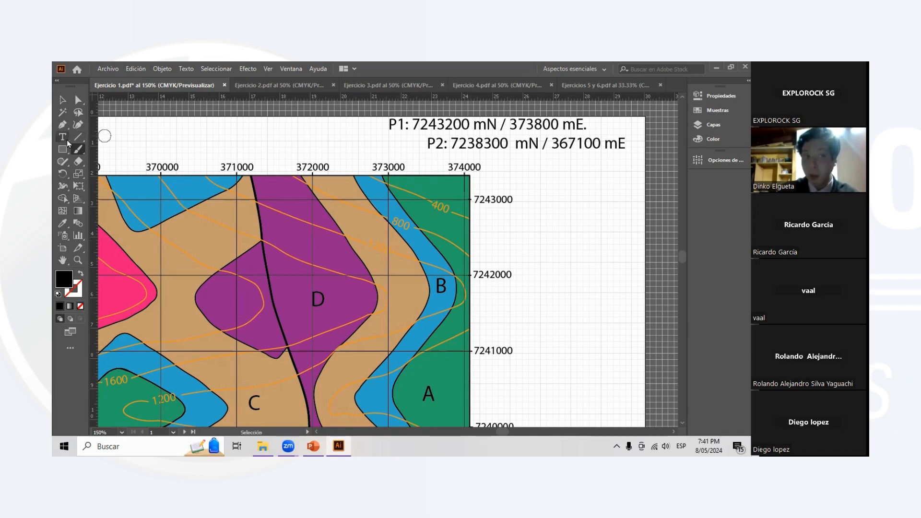
# - Measure the length of the 1000 (m) scale bar from end to end with the Line Segment tool
pyautogui.click(78, 137)
pyautogui.scroll(-1, 541, 187)
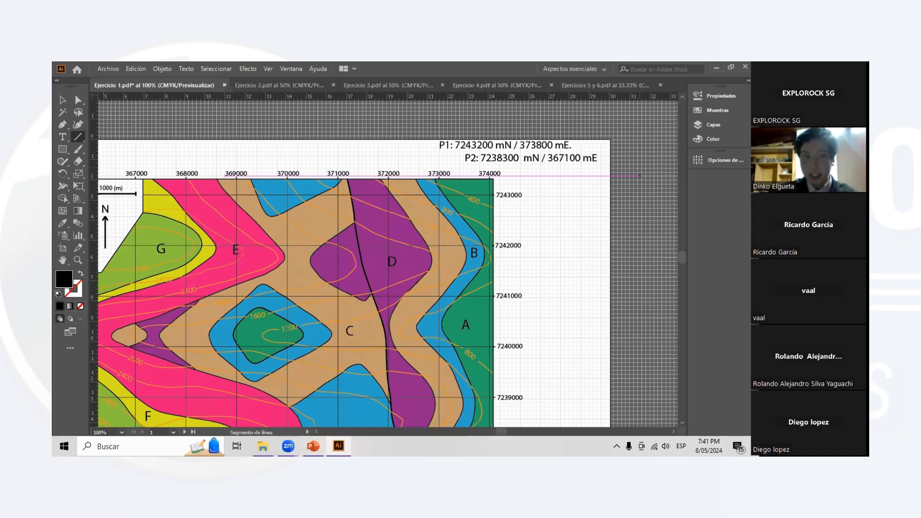
pyautogui.moveTo(380, 203); pyautogui.dragTo(416, 179)
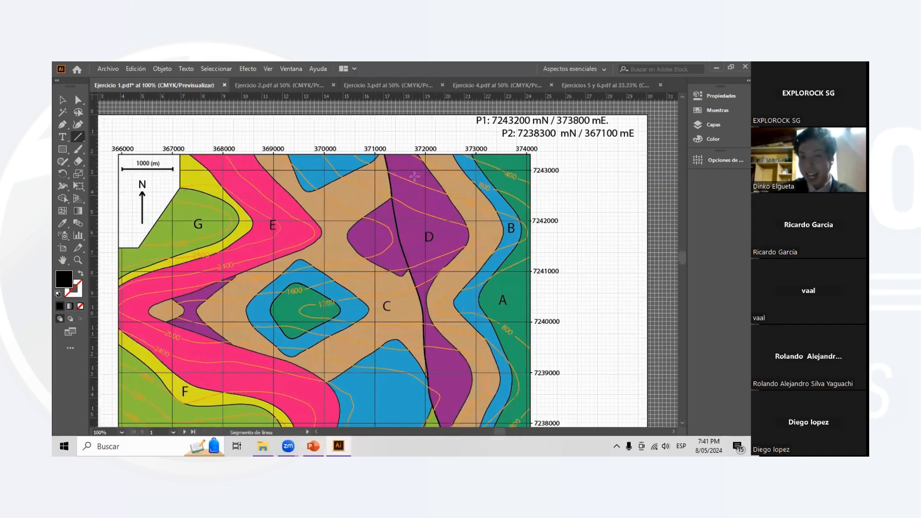
pyautogui.press('v')
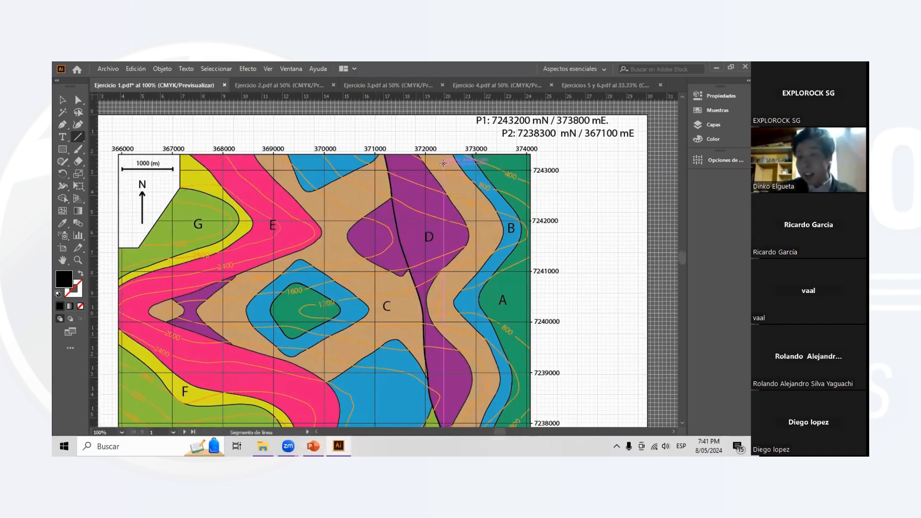
pyautogui.hscroll(-2, 244, 142)
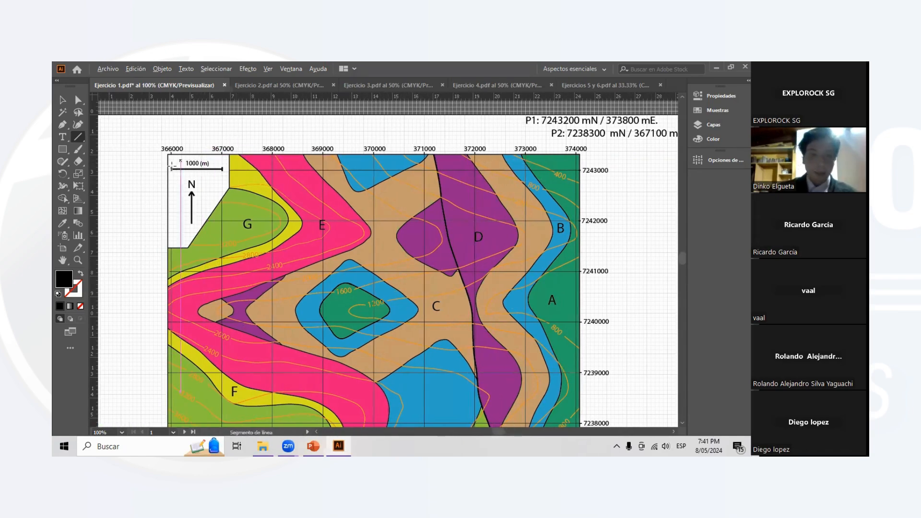
pyautogui.scroll(2, 173, 166)
pyautogui.scroll(4, 217, 168)
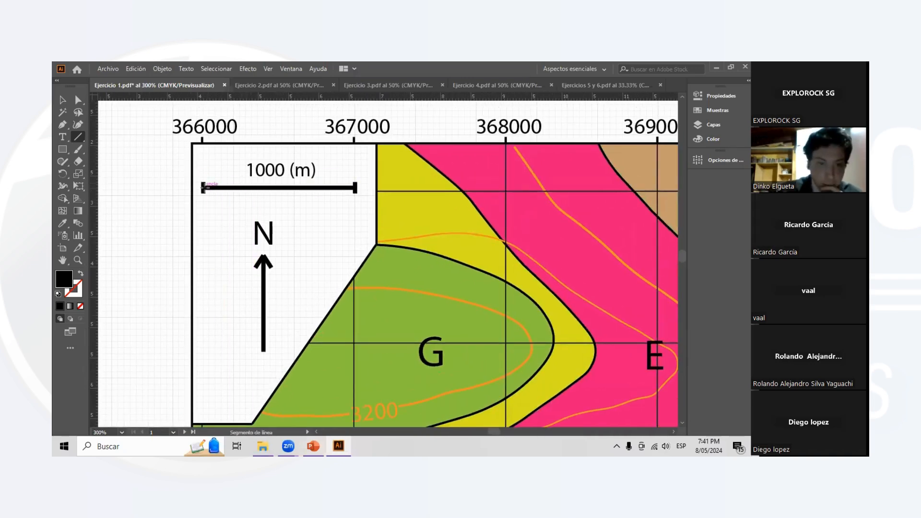
pyautogui.moveTo(203, 188); pyautogui.dragTo(357, 187)
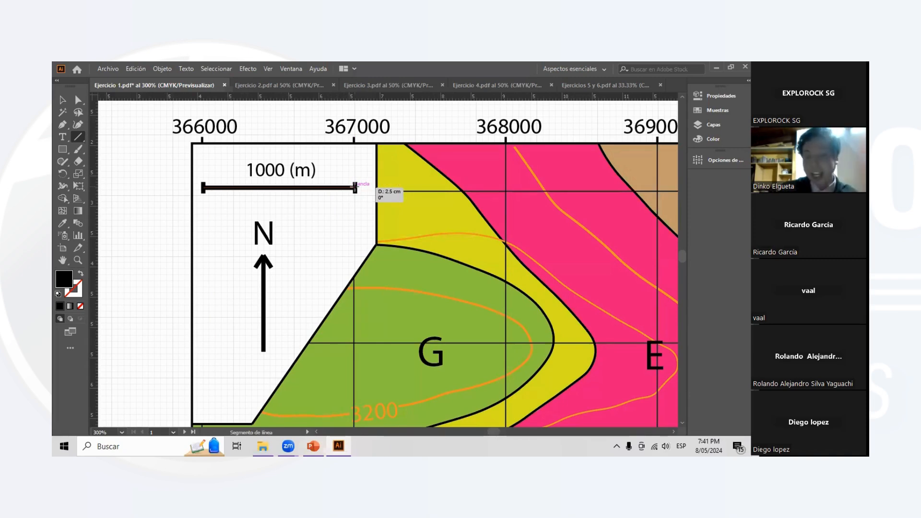
pyautogui.moveTo(355, 188); pyautogui.dragTo(355, 188)
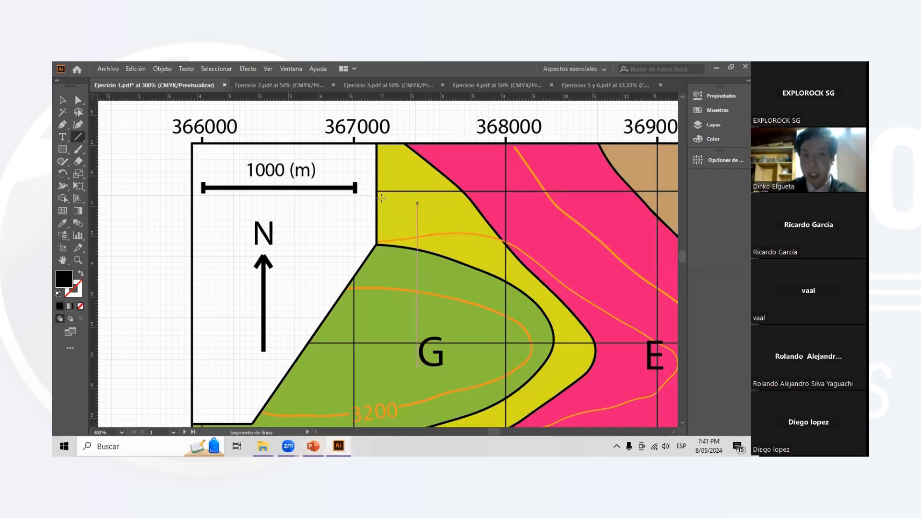
# - Try a Paintbrush stroke along the map's upper edge between eastings 373000 and 374000, and undo it
pyautogui.hotkey('ctrl', '-')
pyautogui.hscroll(10, 481, 171)
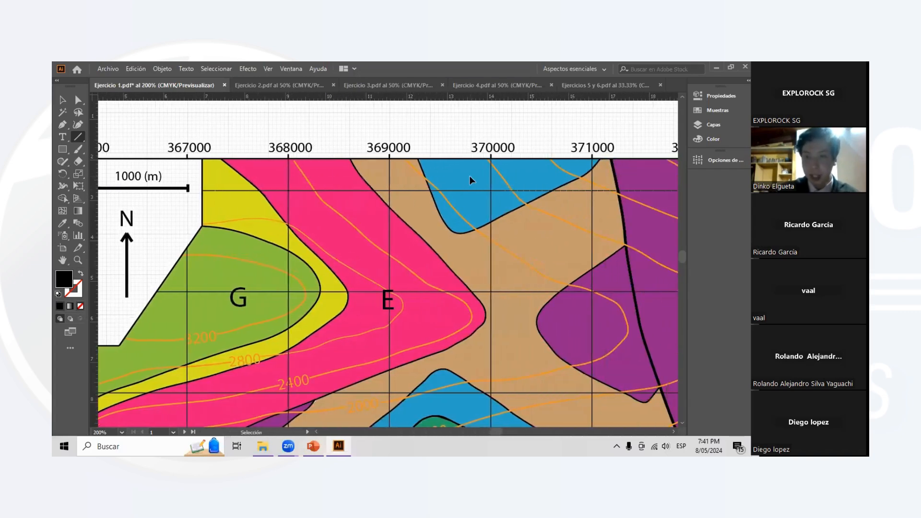
pyautogui.hscroll(2, 510, 186)
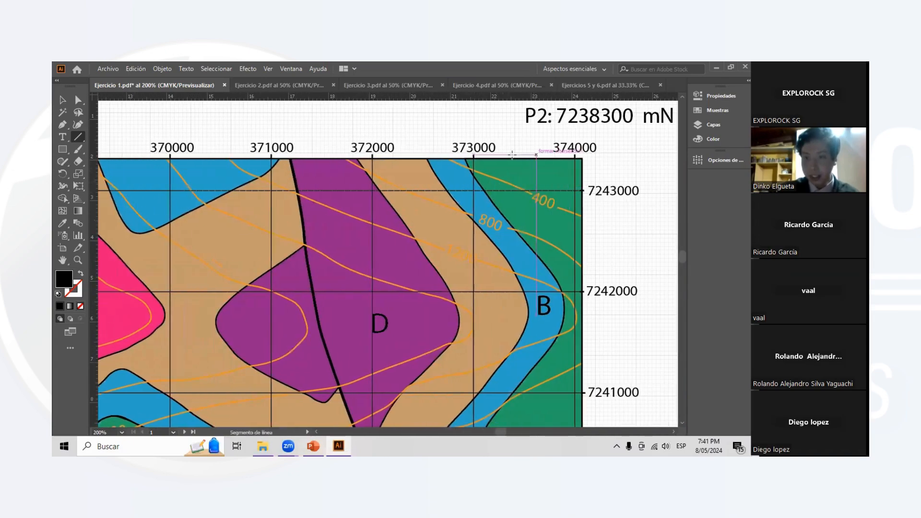
pyautogui.hscroll(2, 527, 158)
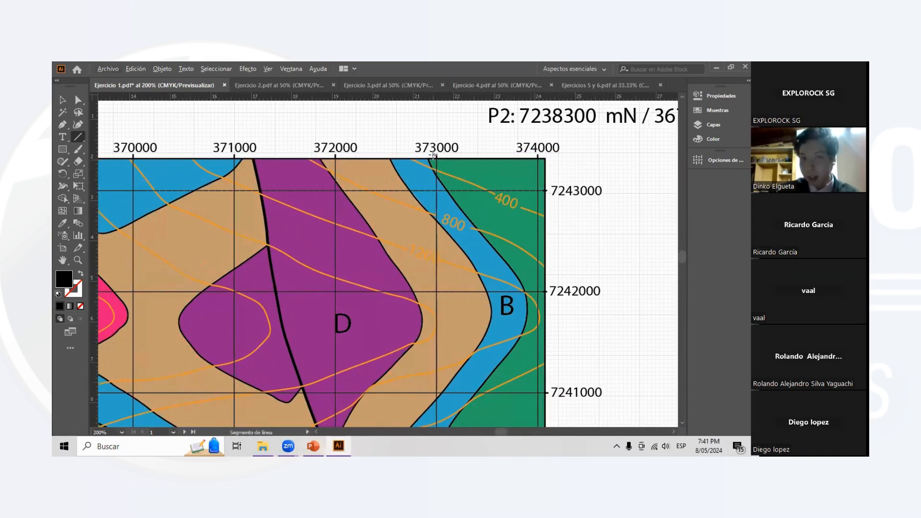
pyautogui.click(78, 149)
pyautogui.moveTo(436, 154)
pyautogui.mouseDown()
pyautogui.moveTo(436, 188)
pyautogui.moveTo(539, 189)
pyautogui.moveTo(538, 159)
pyautogui.mouseUp()
pyautogui.hotkey('ctrl', 'z')
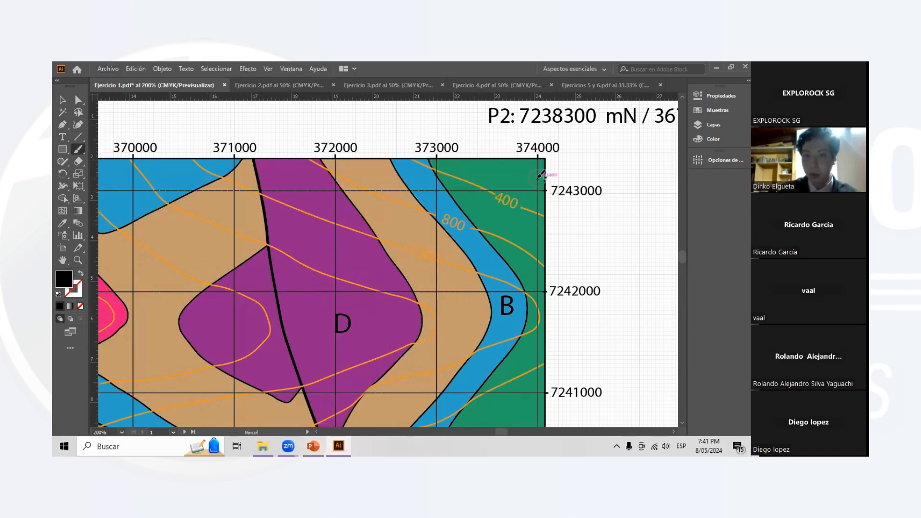
# - Make the Cálculo sublayer of the Ejercicio 1 layer visible beside the map
pyautogui.hscroll(2, 523, 164)
pyautogui.scroll(1, 552, 192)
pyautogui.hscroll(2, 539, 181)
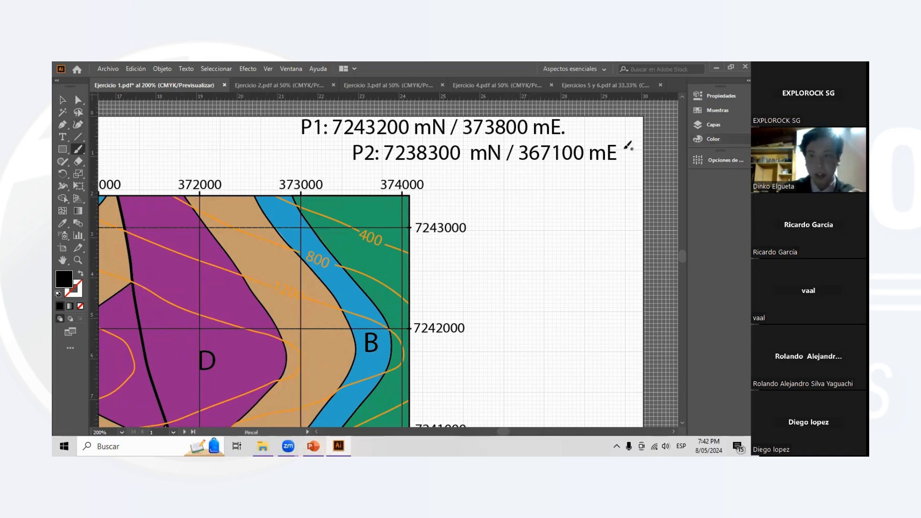
pyautogui.click(714, 128)
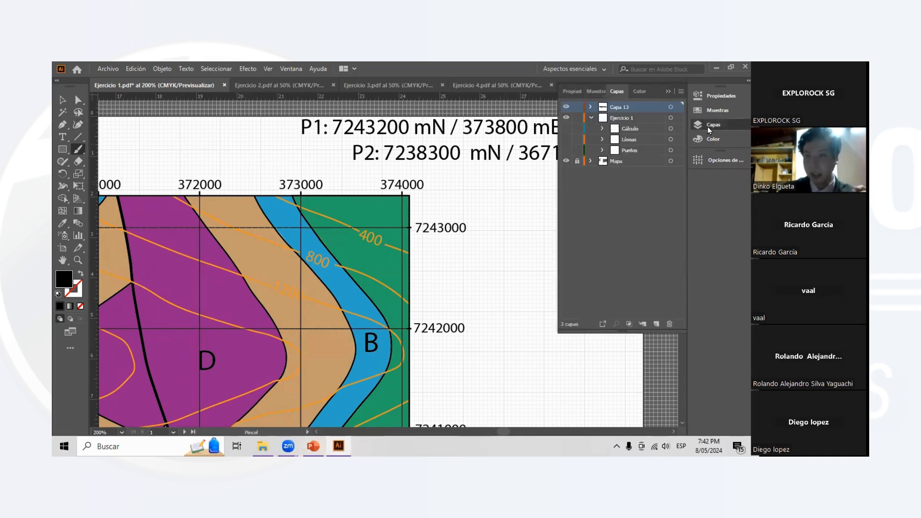
pyautogui.scroll(-2, 463, 169)
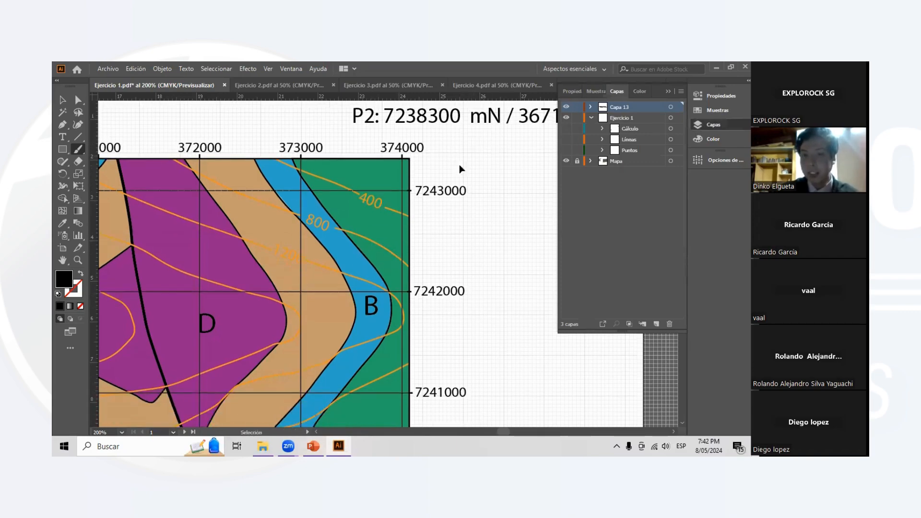
pyautogui.hscroll(2, 478, 241)
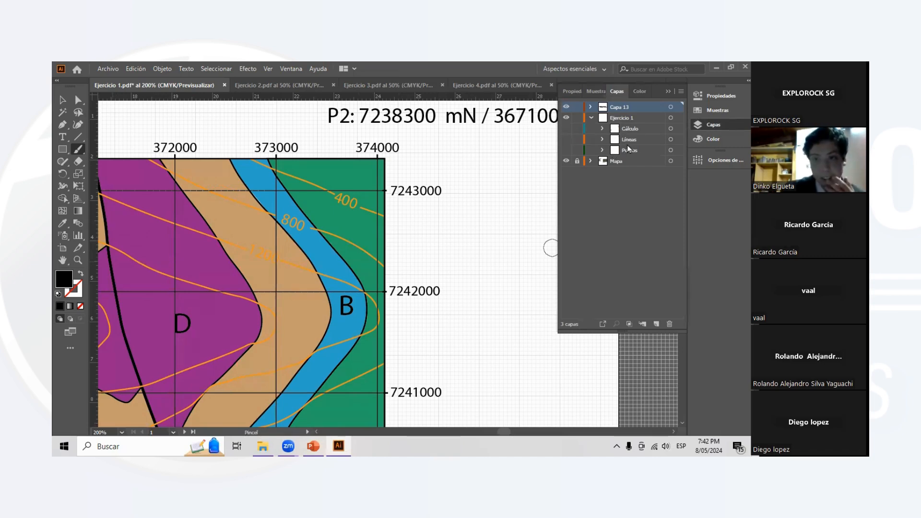
pyautogui.click(566, 128)
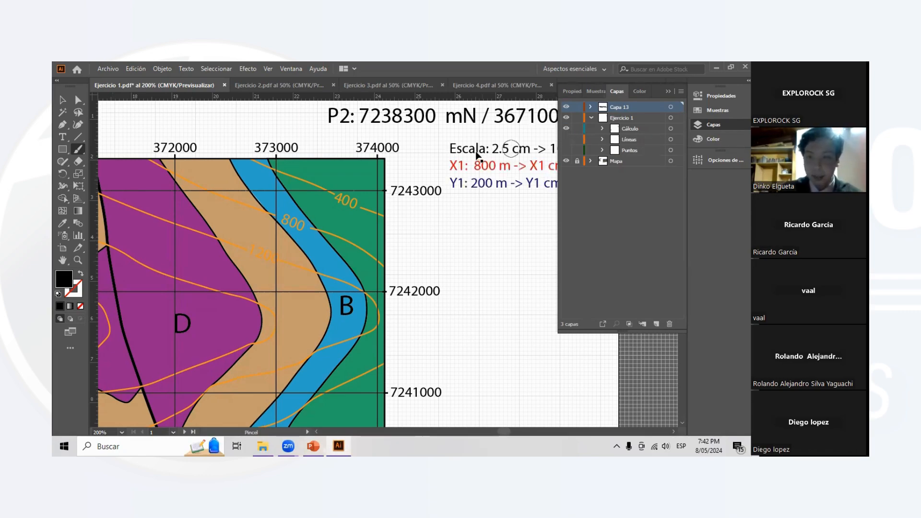
pyautogui.hscroll(2, 485, 154)
pyautogui.hscroll(2, 487, 159)
pyautogui.scroll(1, 487, 180)
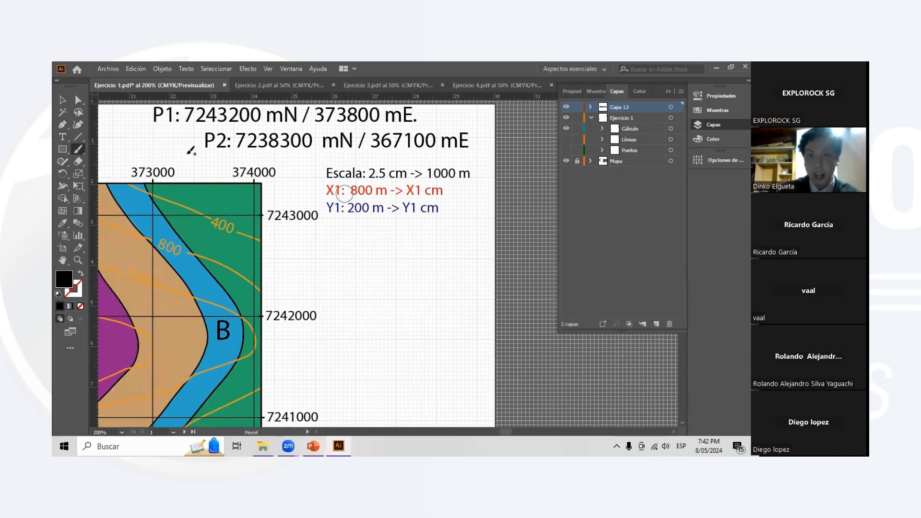
# - Highlight P1's easting 373800 and its northing 7243200 in the coordinate text, and clear the selection
pyautogui.click(63, 137)
pyautogui.click(378, 173)
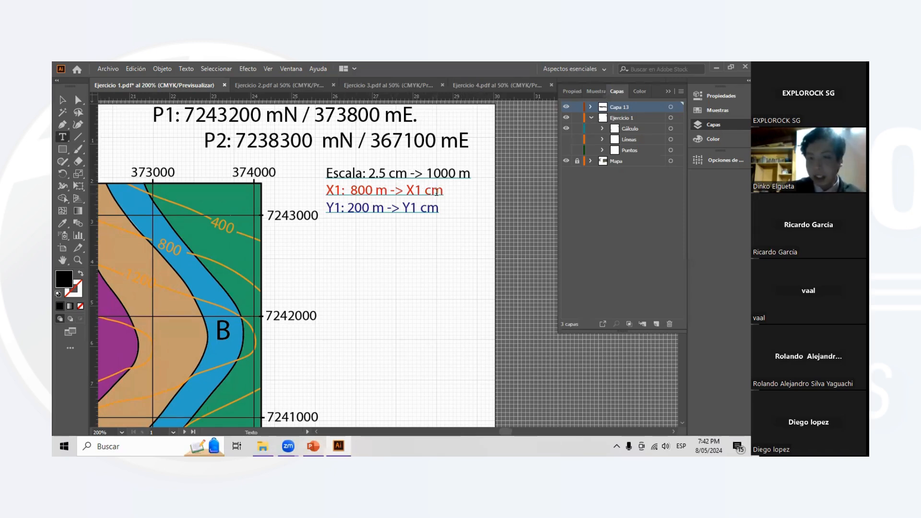
pyautogui.scroll(1, 366, 188)
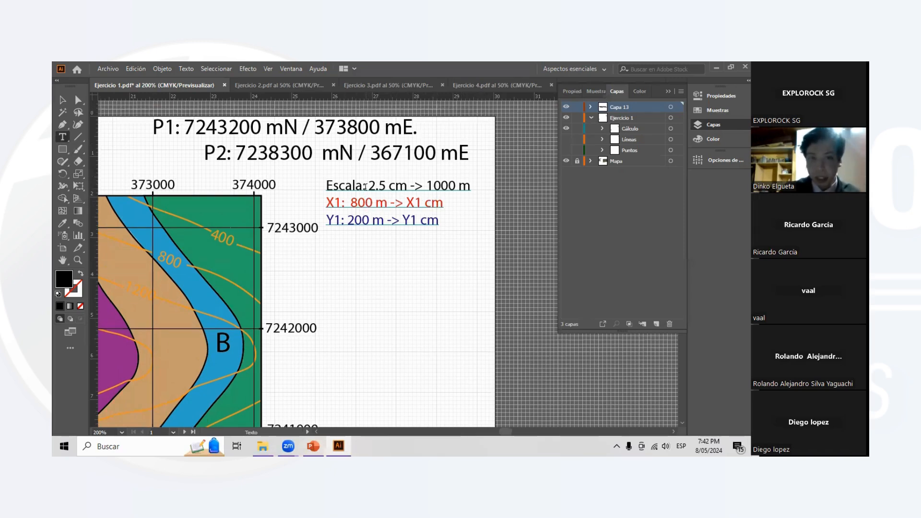
pyautogui.hscroll(-1, 366, 144)
pyautogui.moveTo(329, 128); pyautogui.dragTo(392, 129)
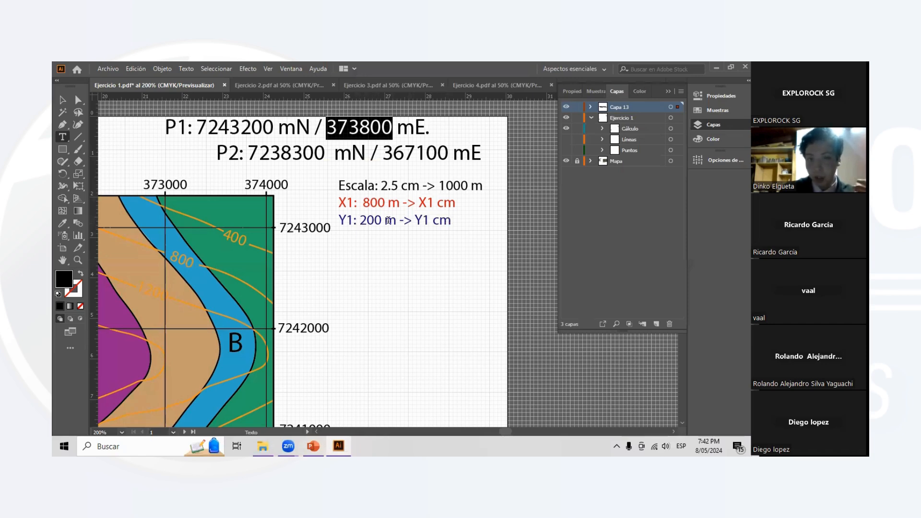
pyautogui.moveTo(197, 128); pyautogui.dragTo(278, 128)
pyautogui.click(63, 100)
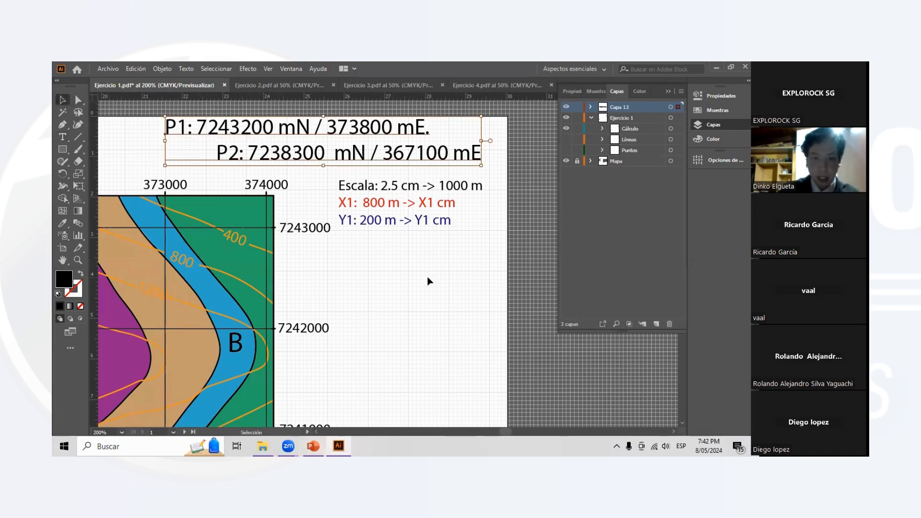
pyautogui.click(351, 242)
pyautogui.hscroll(-4, 359, 238)
pyautogui.scroll(-3, 368, 231)
pyautogui.scroll(1, 405, 217)
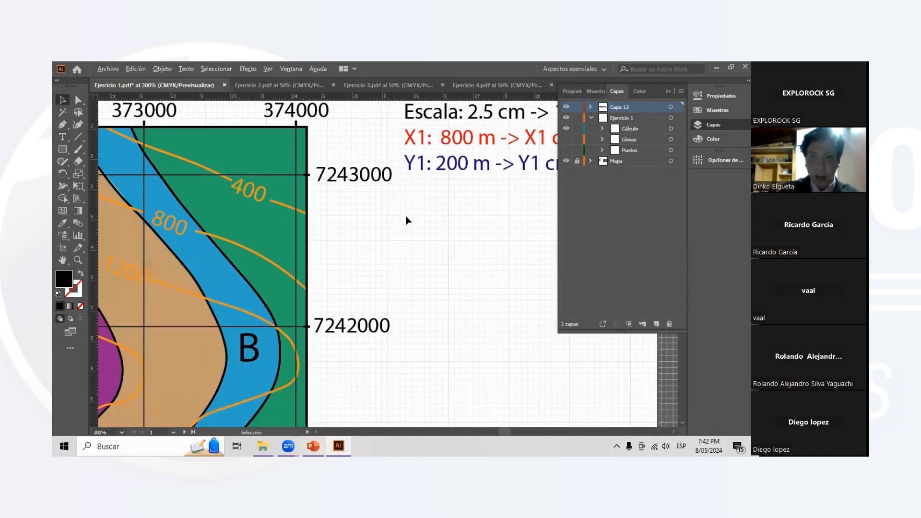
pyautogui.scroll(-1, 441, 219)
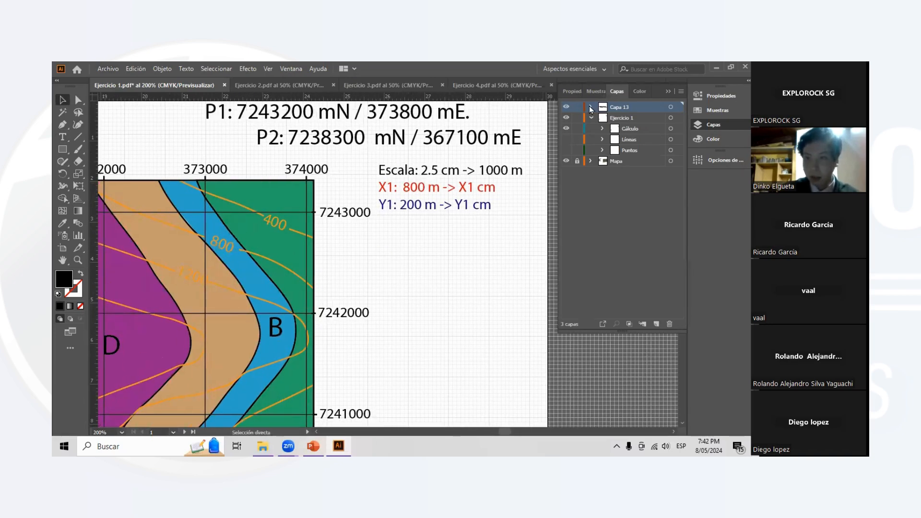
# - Open the Windows Calculadora app and place it over the map so the scale conversion notes stay uncovered
pyautogui.click(404, 243)
pyautogui.click(154, 447)
pyautogui.write('calculadora')
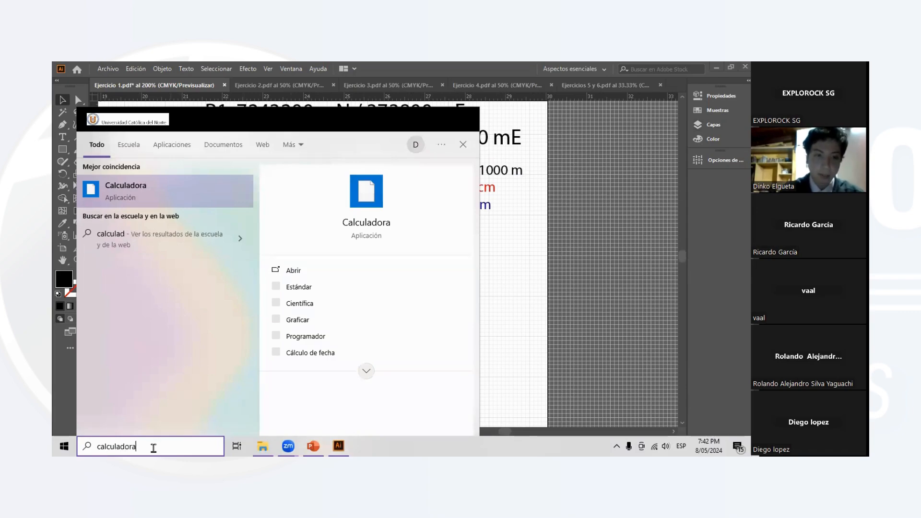
pyautogui.press('Return')
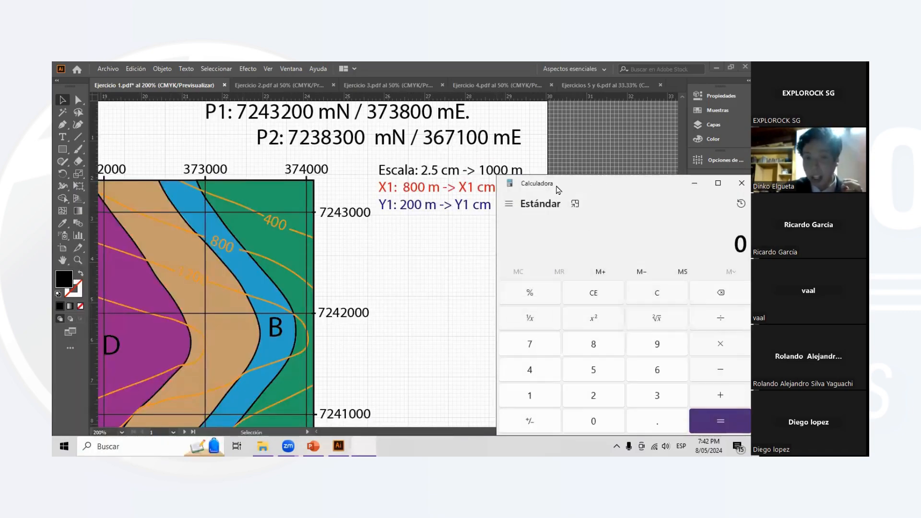
pyautogui.moveTo(556, 189); pyautogui.dragTo(120, 108)
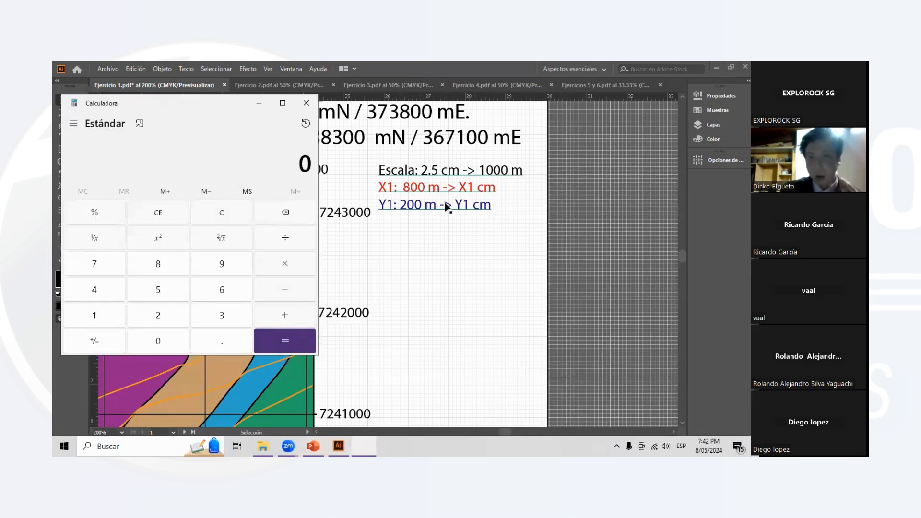
# - Calculate the map distance X1 in the calculator as 800 × 2.5 ÷ 1000
pyautogui.click(165, 269)
pyautogui.doubleClick(174, 344)
pyautogui.click(286, 268)
pyautogui.click(185, 317)
pyautogui.click(225, 343)
pyautogui.click(180, 290)
pyautogui.click(273, 338)
pyautogui.click(288, 248)
pyautogui.click(95, 316)
pyautogui.click(154, 341)
pyautogui.doubleClick(170, 341)
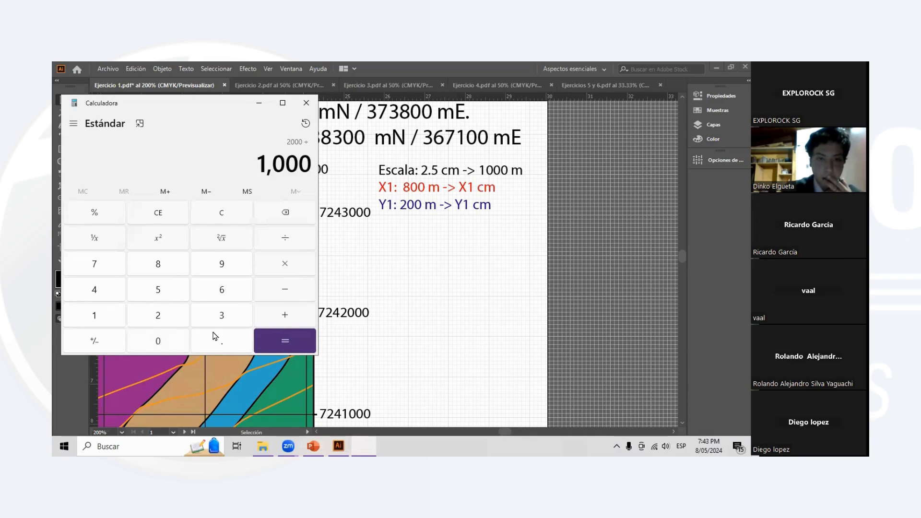
pyautogui.click(275, 341)
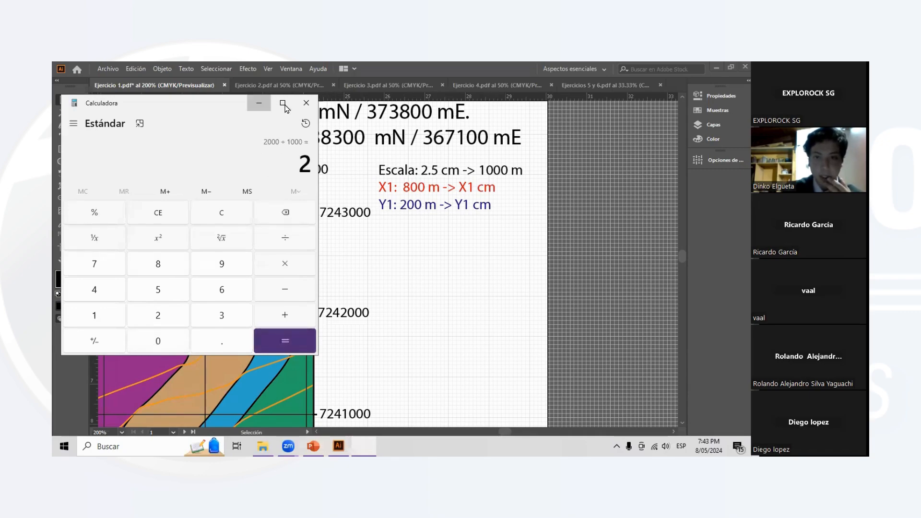
# - Minimize the calculator and replace the unknown in the red X1 line with 2, so it reads 800 m -> 2 cm
pyautogui.click(259, 103)
pyautogui.click(63, 137)
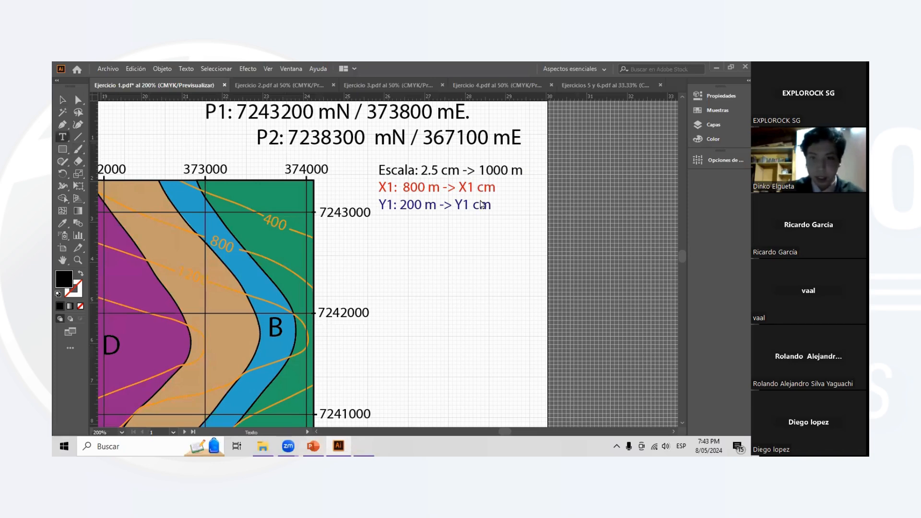
pyautogui.click(476, 187)
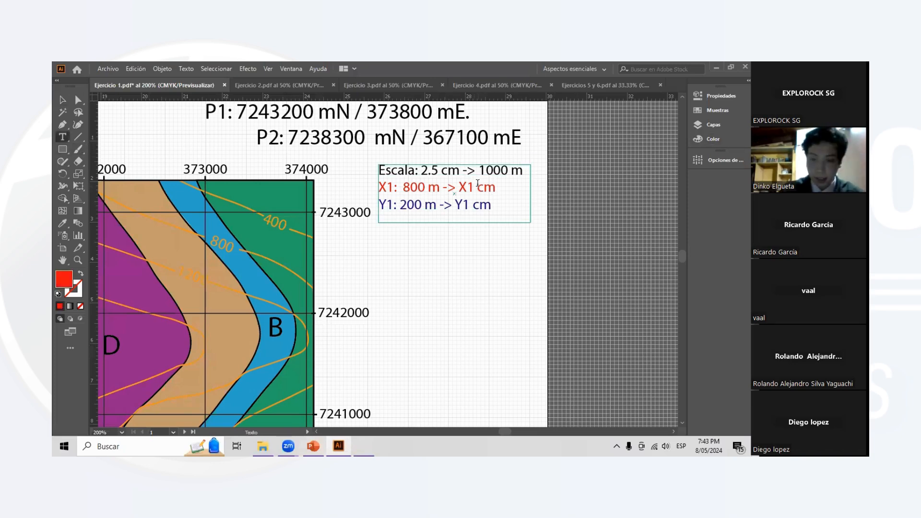
pyautogui.press('BackSpace')
pyautogui.press('BackSpace')
pyautogui.write('2')
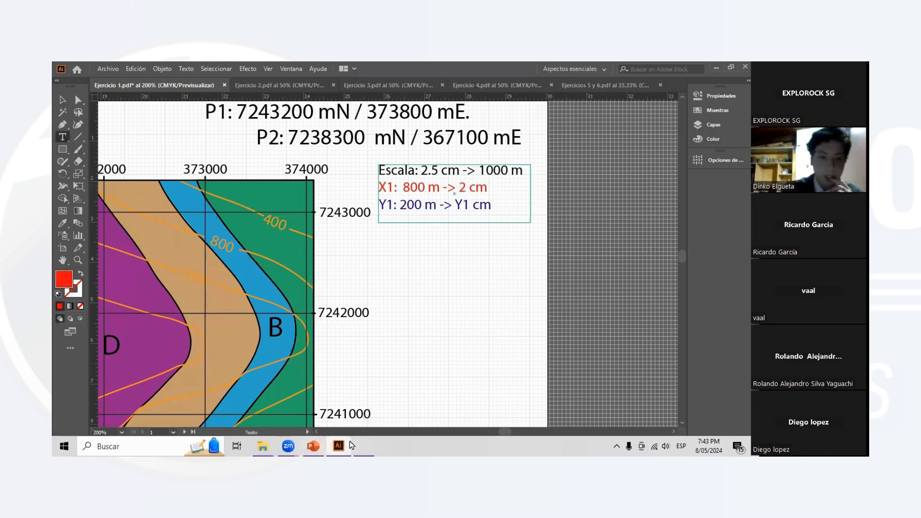
# - Bring the calculator back and calculate the map distance Y1 as 2.5 × 200 ÷ 1000
pyautogui.moveTo(371, 445)
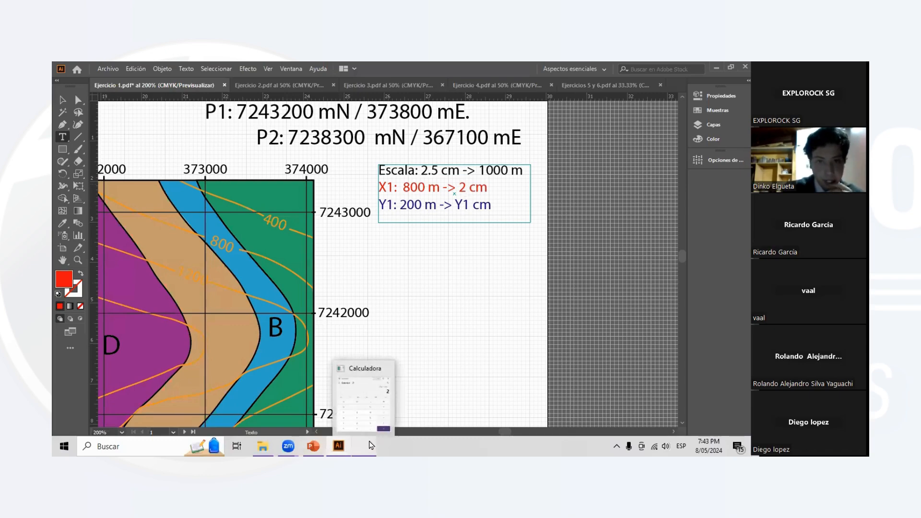
pyautogui.click(371, 445)
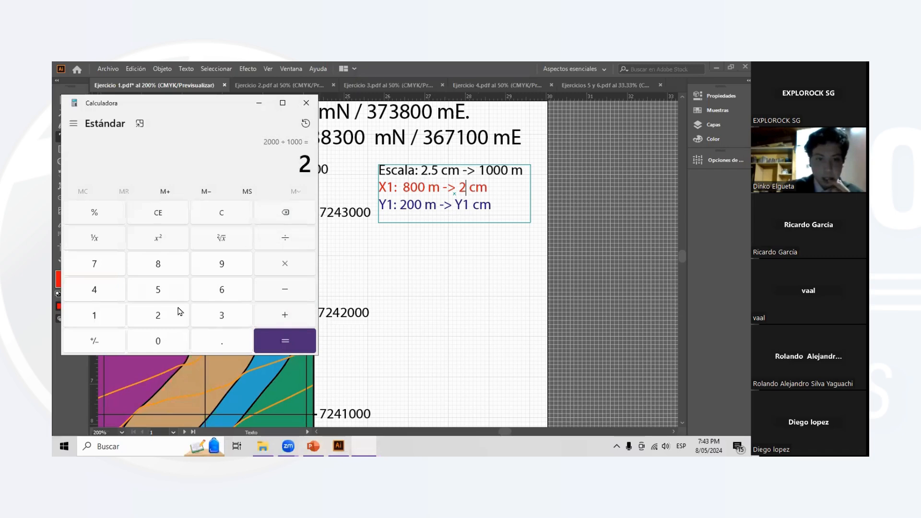
pyautogui.click(236, 348)
pyautogui.click(180, 294)
pyautogui.click(283, 263)
pyautogui.click(168, 310)
pyautogui.doubleClick(172, 339)
pyautogui.click(285, 341)
pyautogui.click(285, 238)
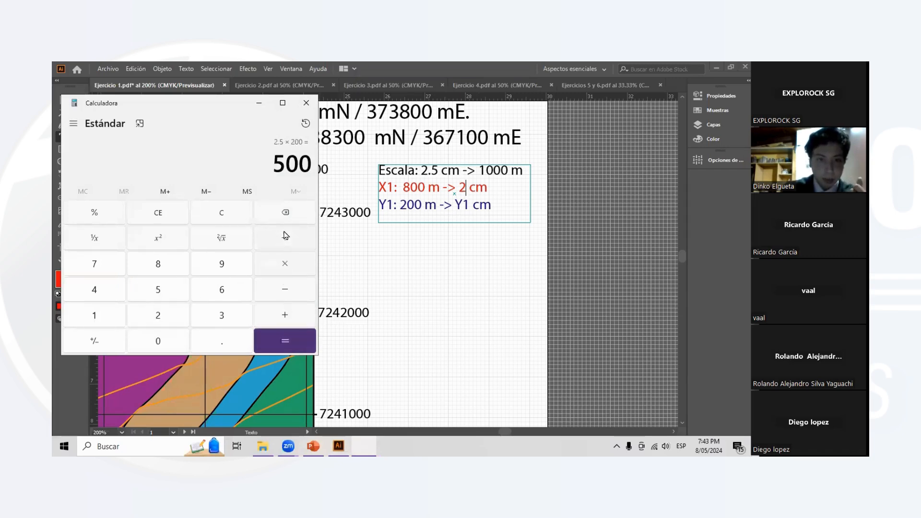
pyautogui.click(90, 317)
pyautogui.click(158, 341)
pyautogui.click(158, 341)
pyautogui.click(158, 340)
pyautogui.click(285, 340)
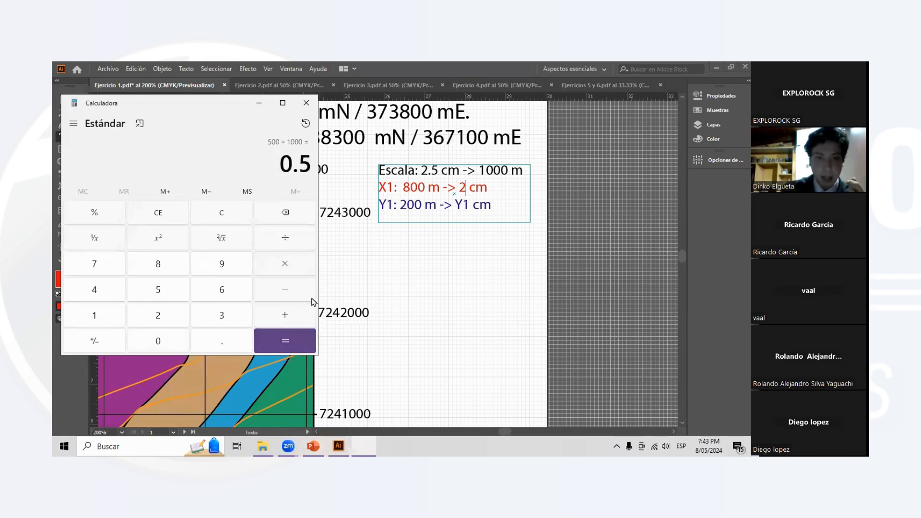
# - Minimize the calculator and replace the unknown in the blue Y1 line with 0.5, so it reads 200 m -> 0.5 cm
pyautogui.click(259, 103)
pyautogui.click(468, 206)
pyautogui.press('BackSpace')
pyautogui.press('BackSpace')
pyautogui.write('0.5')
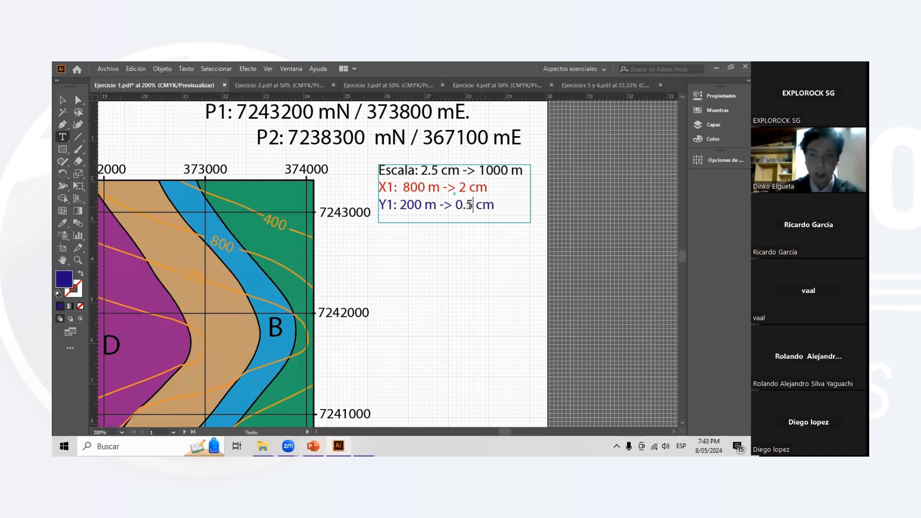
pyautogui.click(62, 112)
pyautogui.click(483, 275)
# - Make the Líneas sublayer of Ejercicio 1 visible to show P1's X1 and Y1 offset lines on the map
pyautogui.hscroll(-1, 438, 276)
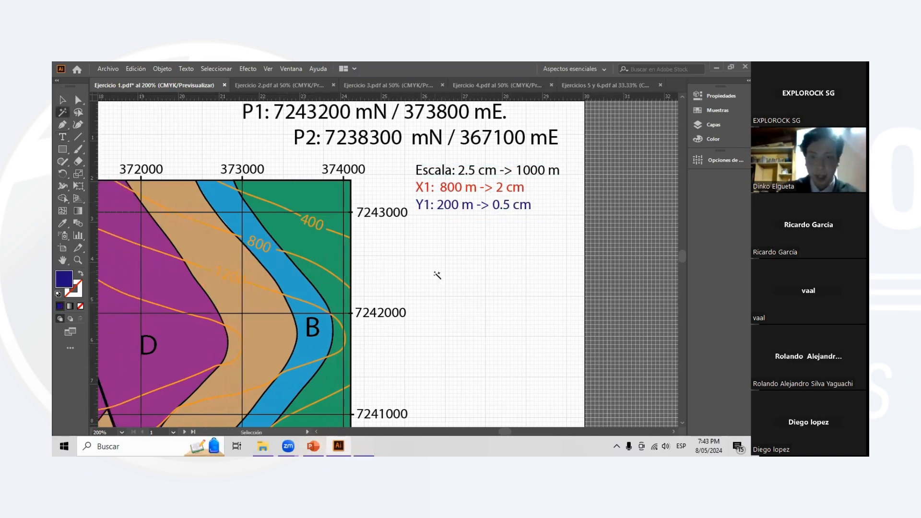
pyautogui.scroll(1, 433, 271)
pyautogui.hscroll(-1, 432, 272)
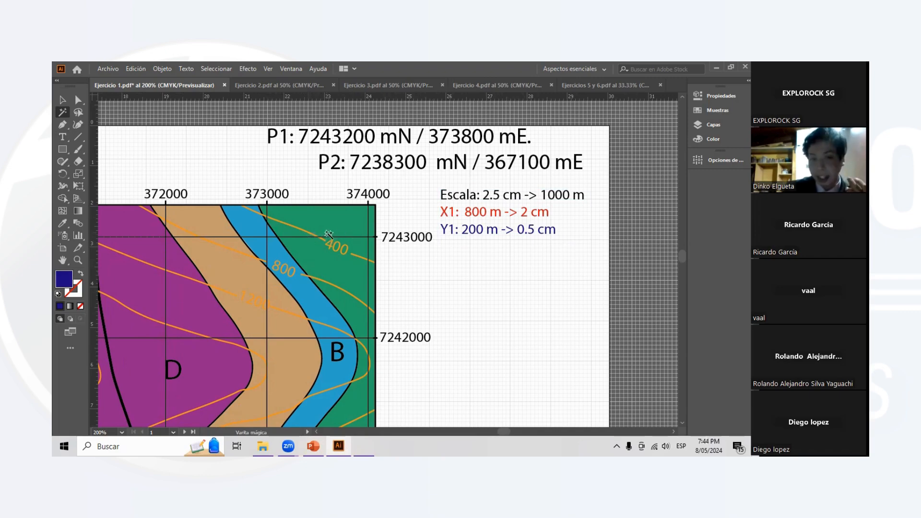
pyautogui.click(479, 226)
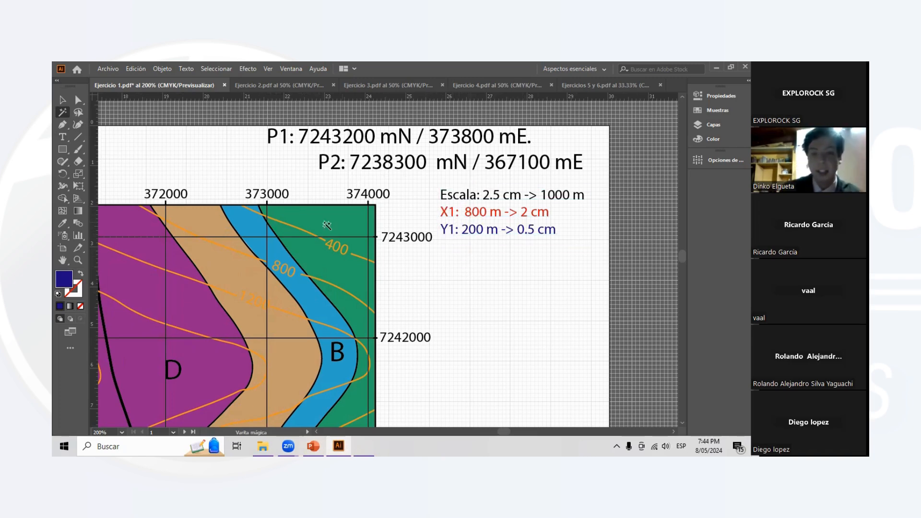
pyautogui.press('ctrl')
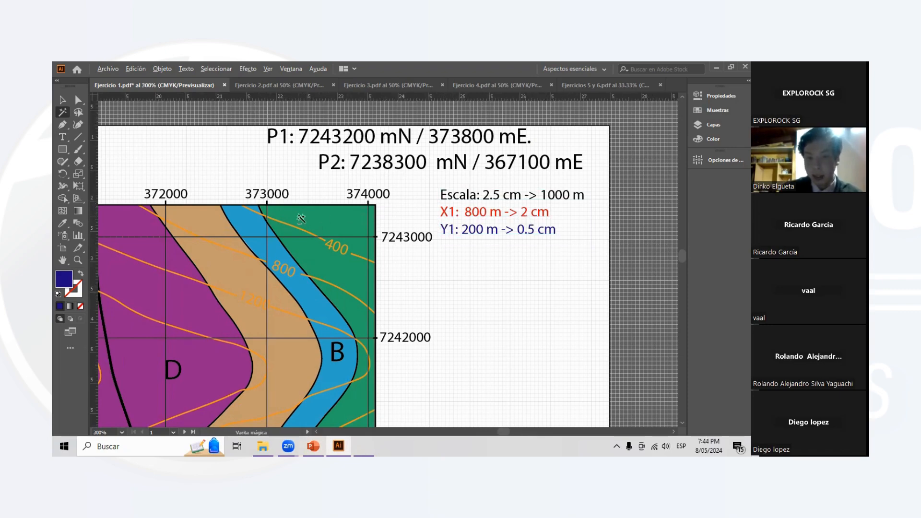
pyautogui.scroll(1, 299, 220)
pyautogui.hscroll(-1, 283, 224)
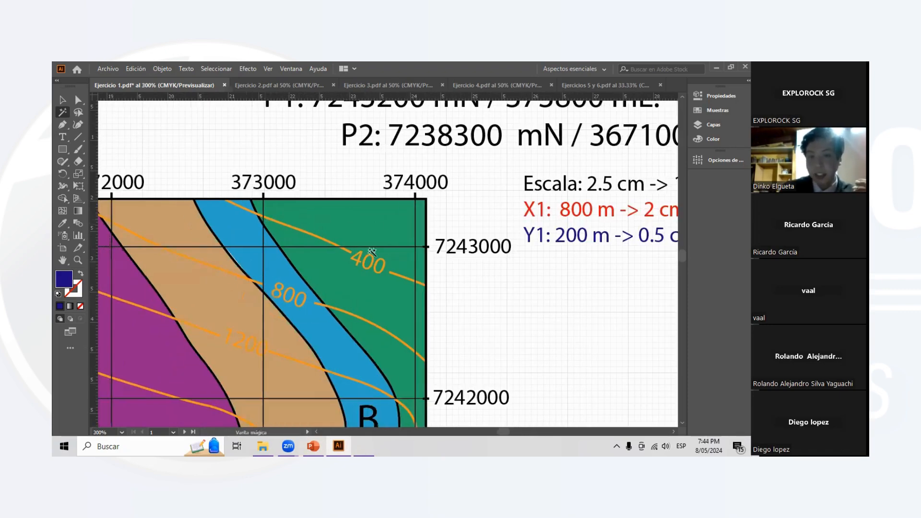
pyautogui.click(713, 124)
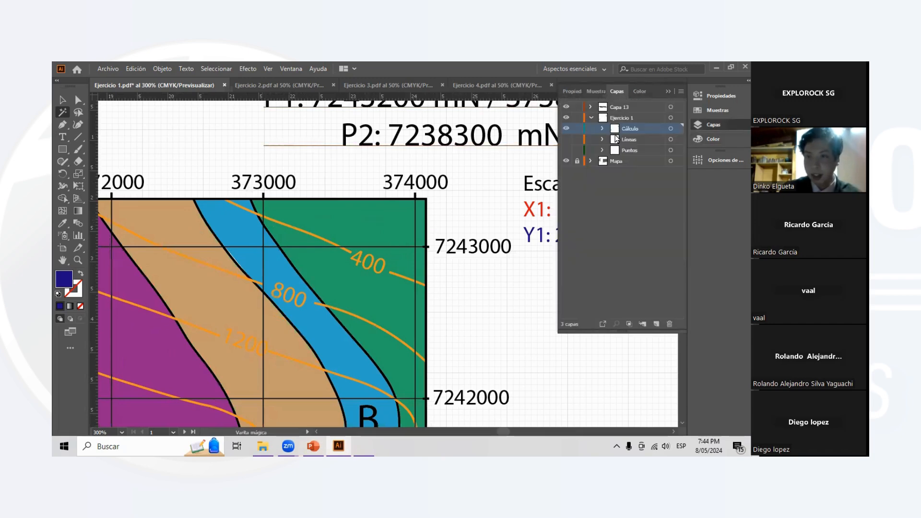
pyautogui.click(567, 140)
pyautogui.hscroll(1, 264, 310)
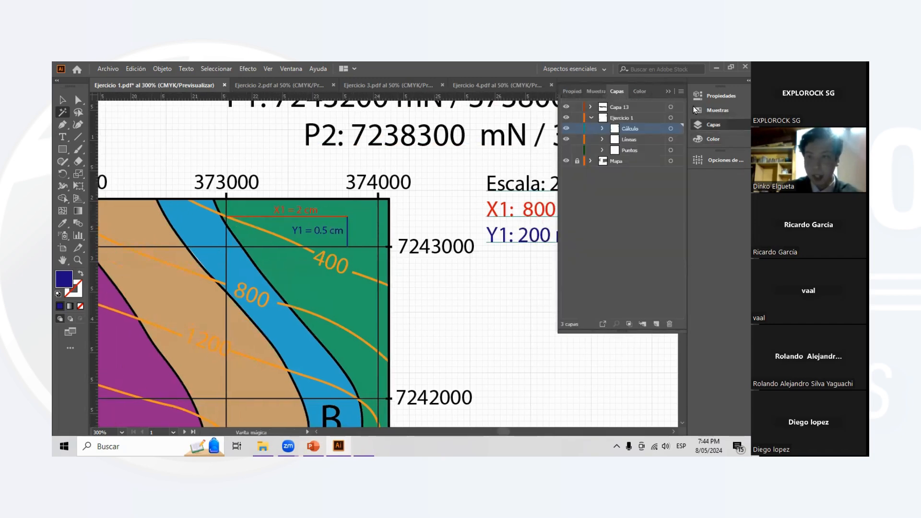
# - Make the Puntos sublayer of Ejercicio 1 visible to mark P1 where the offset lines meet, and close the layer list
pyautogui.click(681, 91)
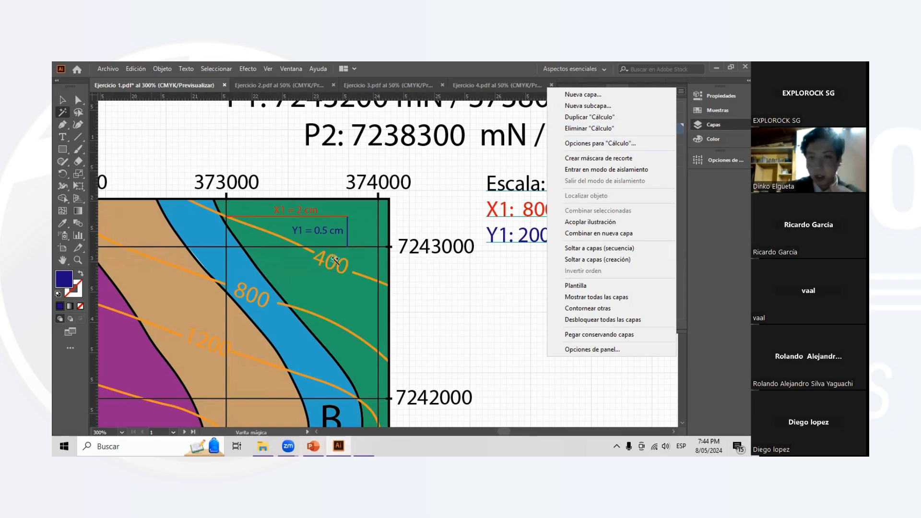
pyautogui.click(323, 219)
pyautogui.scroll(4, 367, 229)
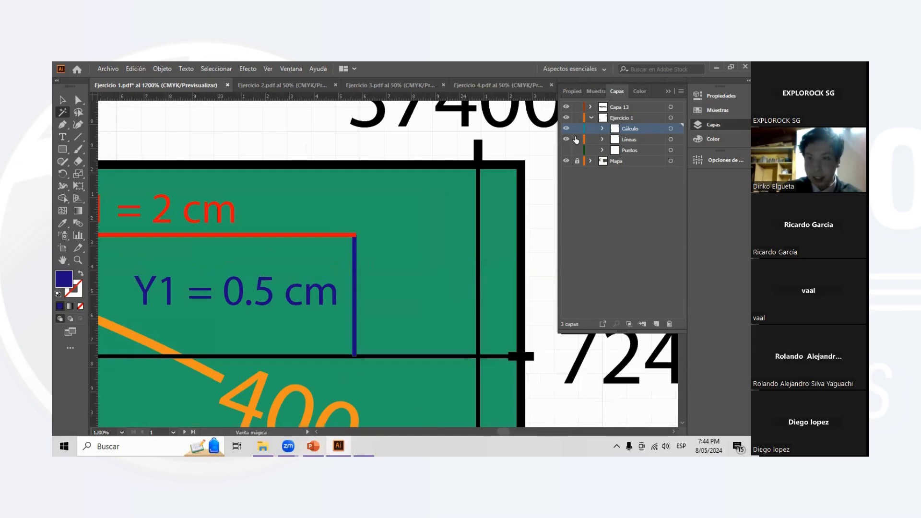
pyautogui.click(567, 150)
pyautogui.scroll(-3, 445, 223)
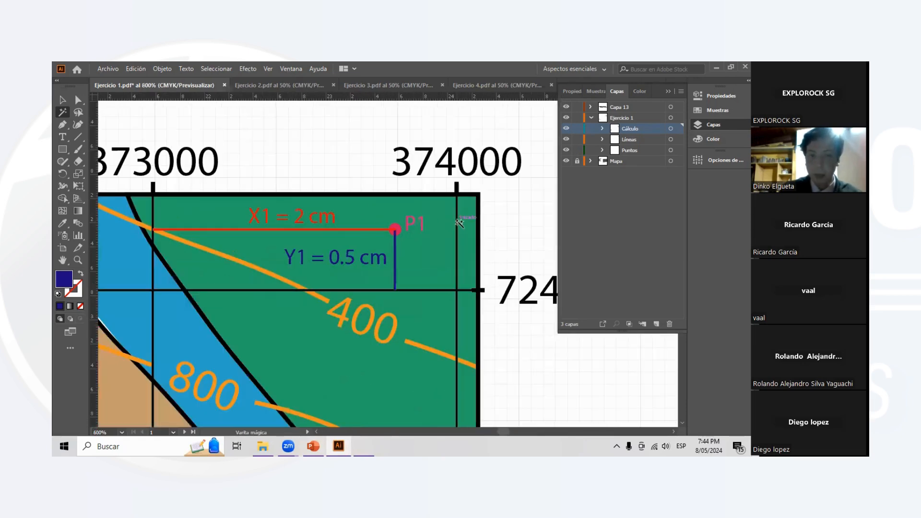
pyautogui.click(524, 220)
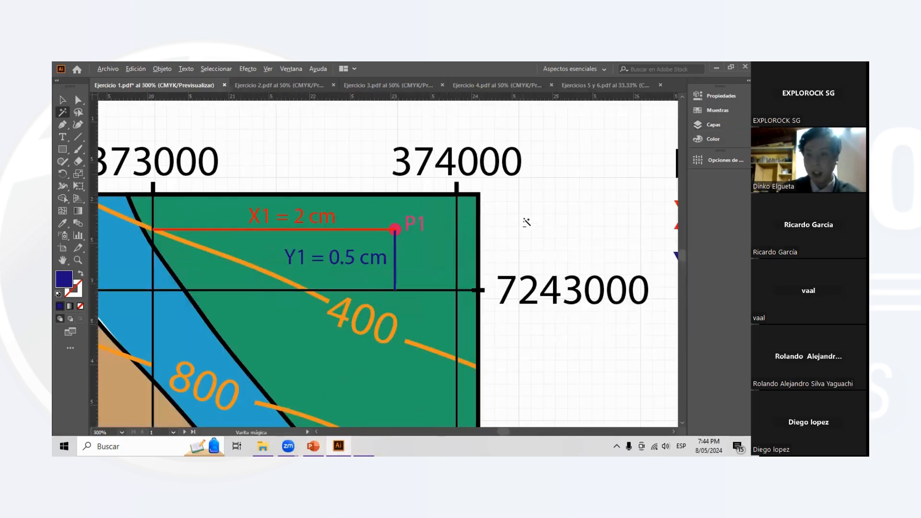
# - Examine P1's plotted position against its coordinates and the converted X1 and Y1 distances
pyautogui.scroll(-3, 528, 225)
pyautogui.scroll(-2, 539, 231)
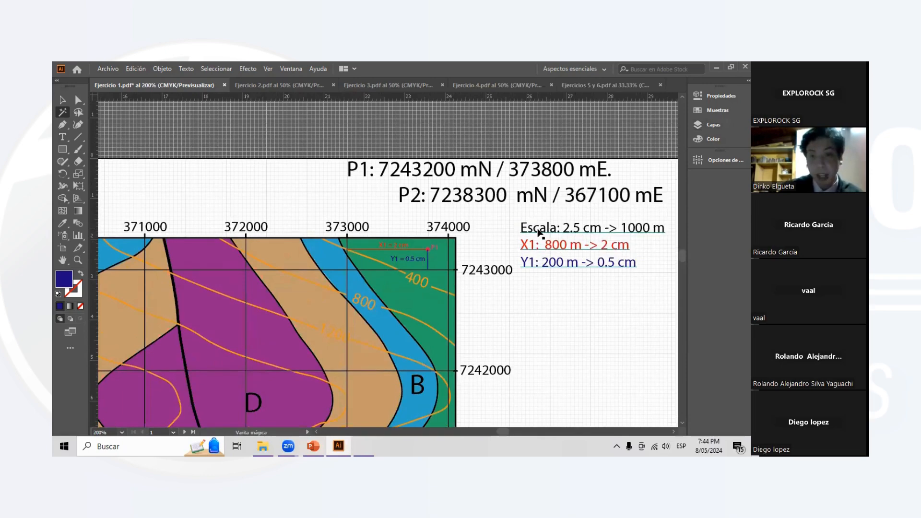
pyautogui.click(586, 286)
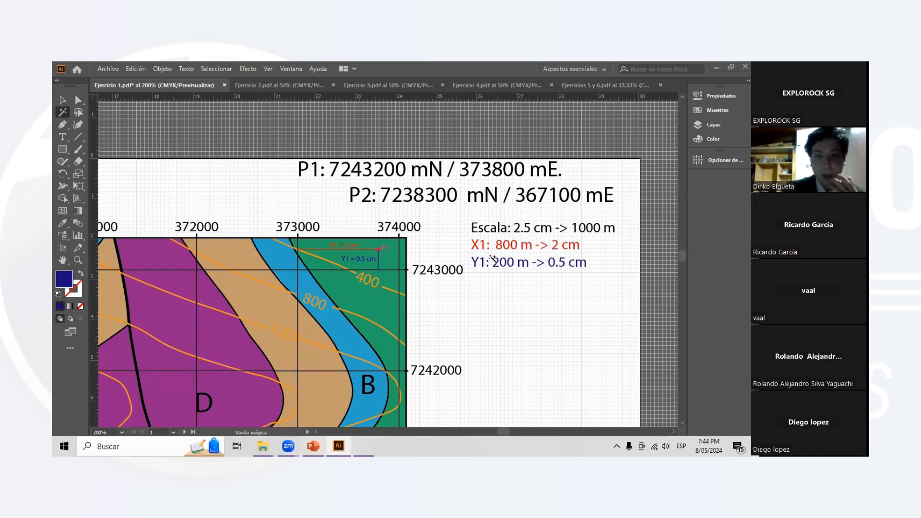
pyautogui.scroll(-1, 458, 236)
pyautogui.keyDown('alt'); pyautogui.scroll(1, 462, 234); pyautogui.keyUp('alt')
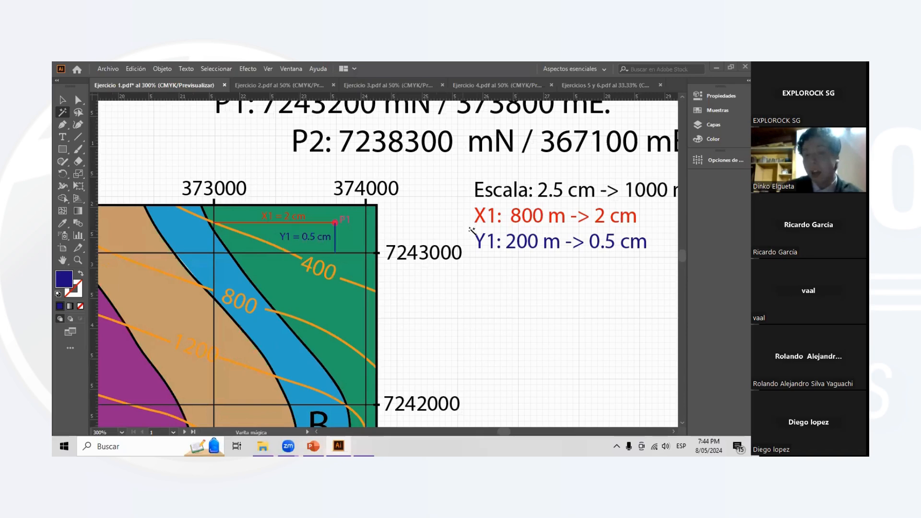
pyautogui.keyDown('alt'); pyautogui.scroll(-1, 469, 229); pyautogui.keyUp('alt')
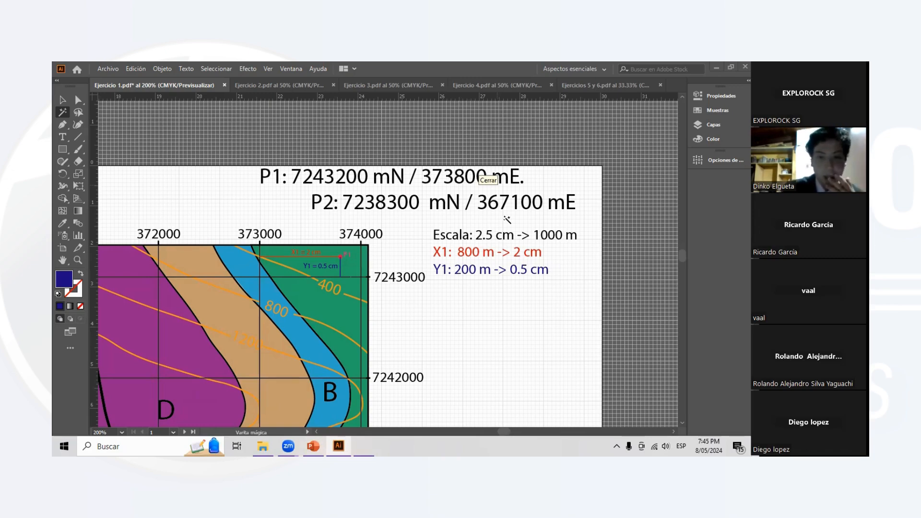
pyautogui.scroll(-1, 465, 255)
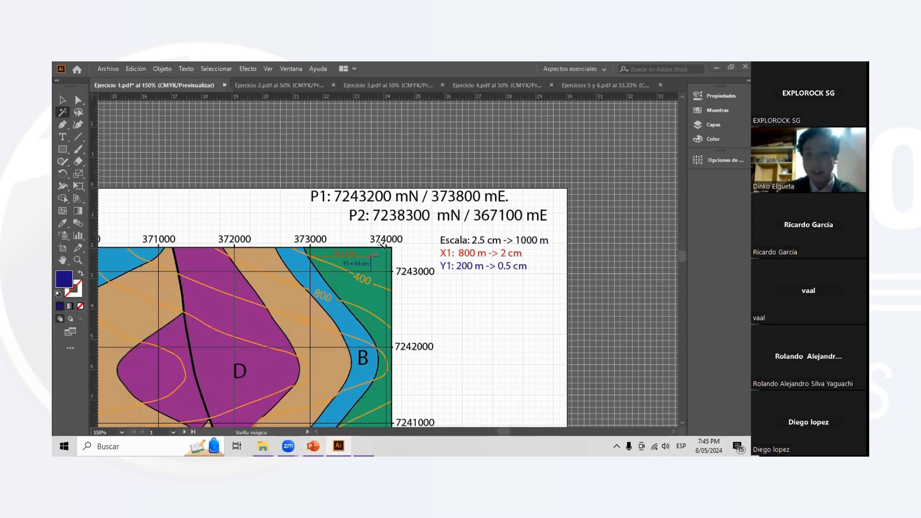
pyautogui.scroll(-1, 377, 263)
pyautogui.scroll(-1, 423, 255)
# - Hide the Líneas, Puntos and Cálculo sublayers of Ejercicio 1
pyautogui.click(65, 102)
pyautogui.scroll(-2, 473, 277)
pyautogui.hscroll(-1, 446, 235)
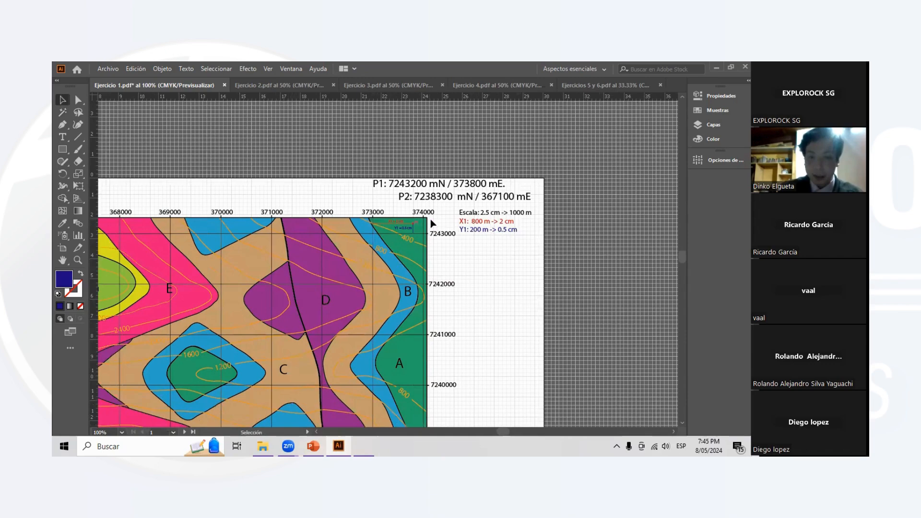
pyautogui.scroll(3, 431, 219)
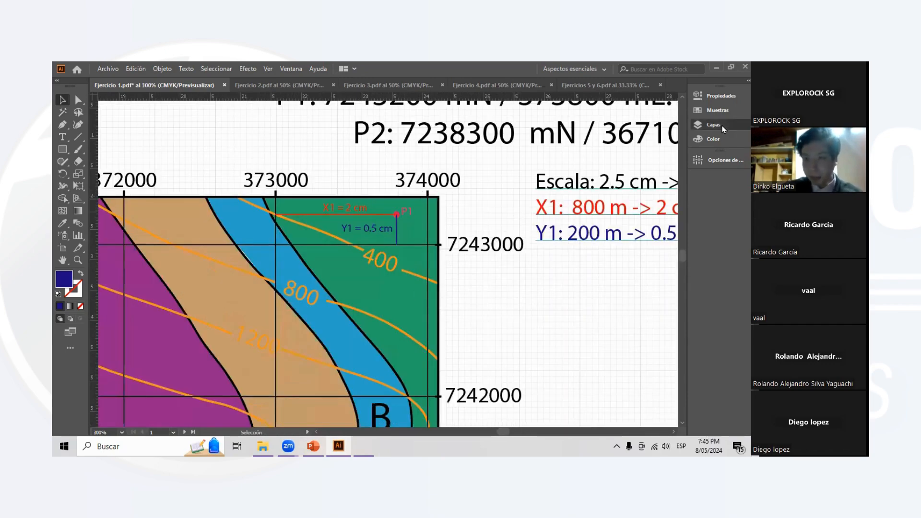
pyautogui.click(707, 124)
pyautogui.click(566, 140)
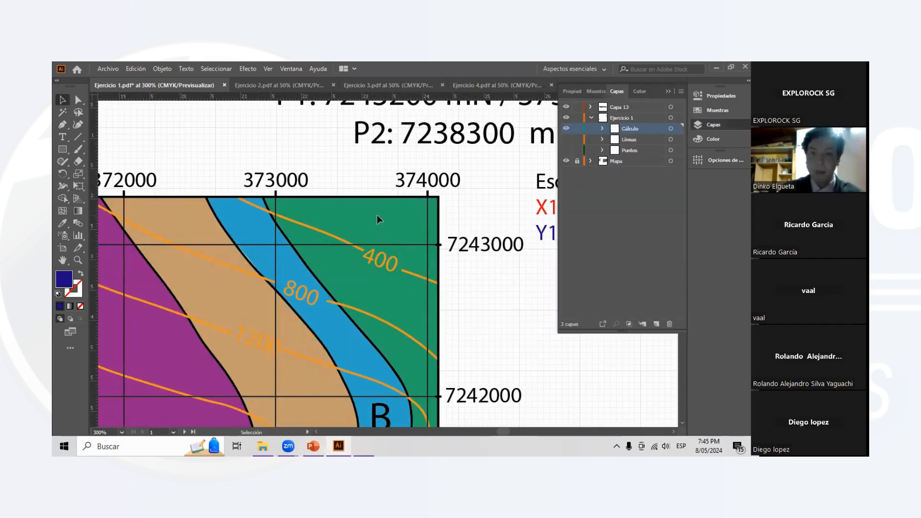
pyautogui.click(566, 129)
pyautogui.hotkey('ctrl', '1')
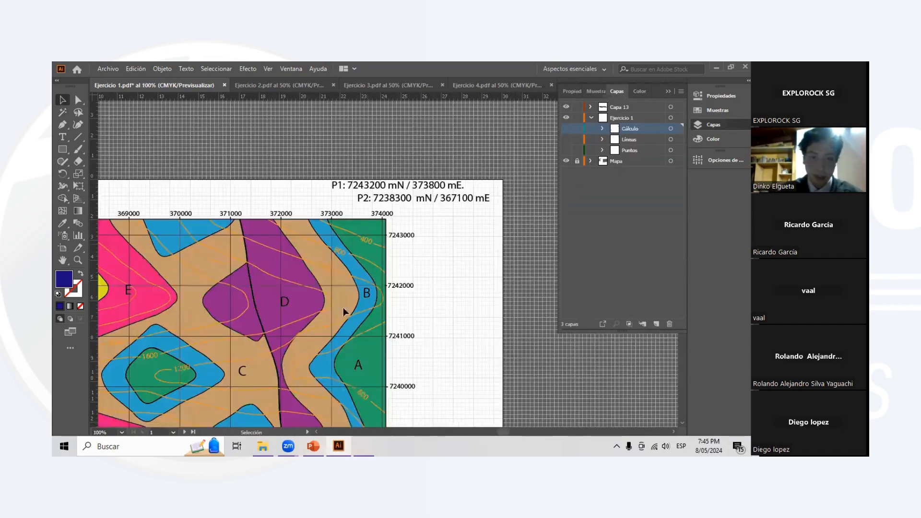
# - Move the P1 and P2 coordinate text from above the map's northeast corner to just west of its southwest part
pyautogui.scroll(-5, 311, 365)
pyautogui.hscroll(-5, 290, 354)
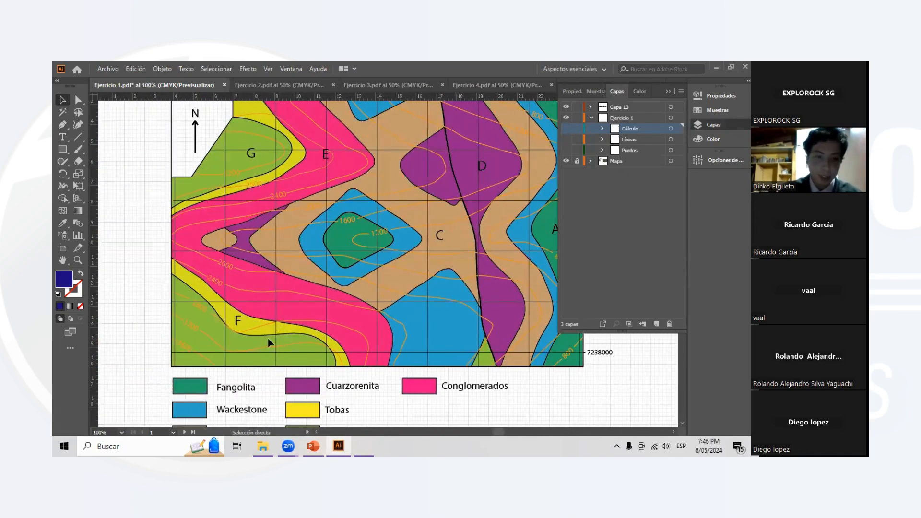
pyautogui.scroll(1, 275, 336)
pyautogui.scroll(-2, 275, 328)
pyautogui.click(668, 91)
pyautogui.scroll(-2, 634, 131)
pyautogui.scroll(3, 608, 134)
pyautogui.scroll(3, 607, 138)
pyautogui.moveTo(667, 127); pyautogui.dragTo(199, 292)
pyautogui.scroll(-4, 199, 292)
pyautogui.hscroll(-1, 261, 210)
pyautogui.moveTo(263, 209); pyautogui.dragTo(216, 301)
pyautogui.hscroll(-2, 208, 301)
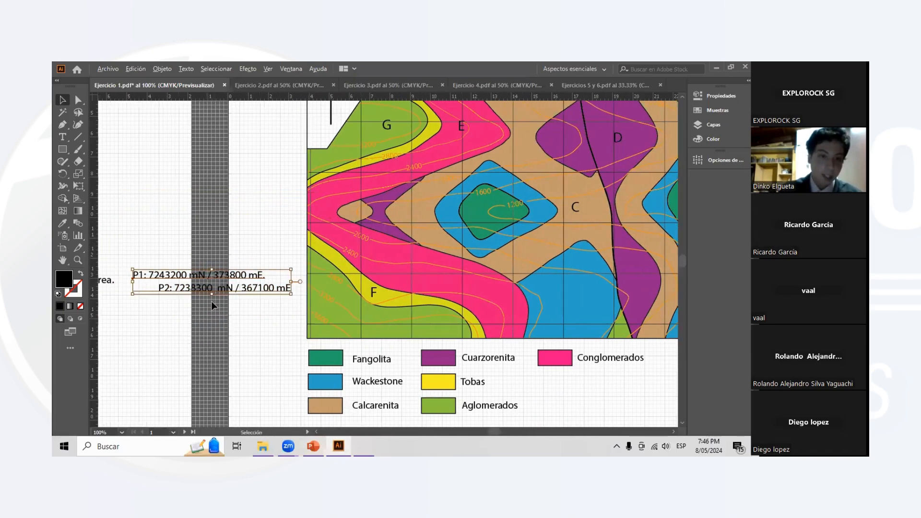
# - Shift the P1 and P2 coordinate text slightly up and right, closer to the map's west edge, and deselect it
pyautogui.scroll(3, 209, 300)
pyautogui.moveTo(246, 270); pyautogui.dragTo(272, 232)
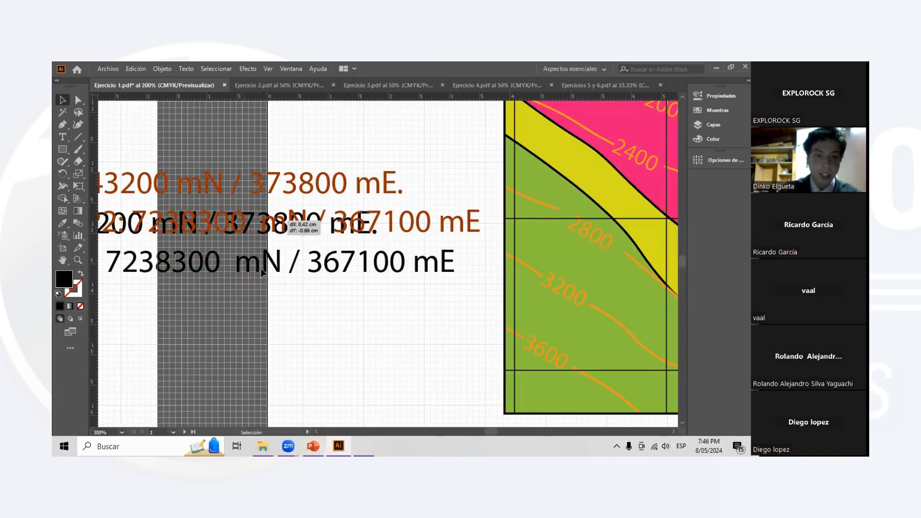
pyautogui.scroll(-1, 271, 232)
pyautogui.click(240, 252)
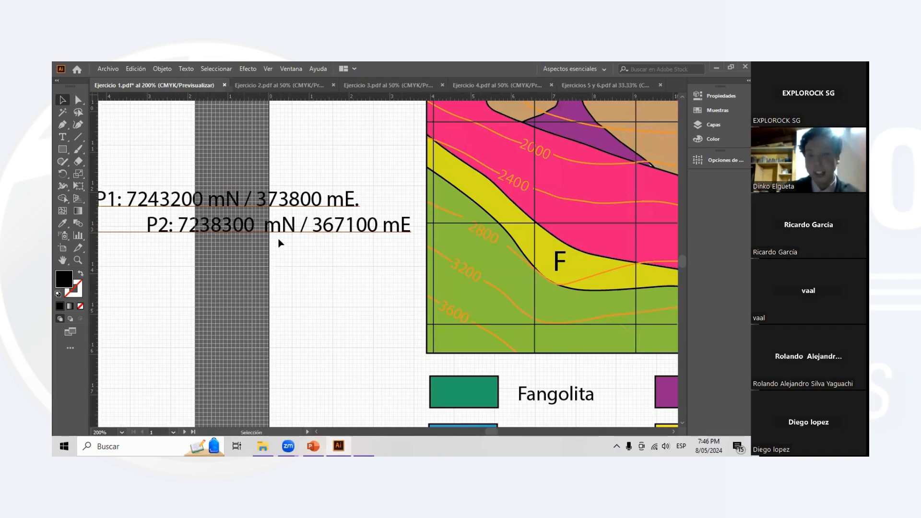
# - Examine P2's coordinates against the northing labels along the map's east edge
pyautogui.scroll(-1, 379, 244)
pyautogui.scroll(-1, 380, 241)
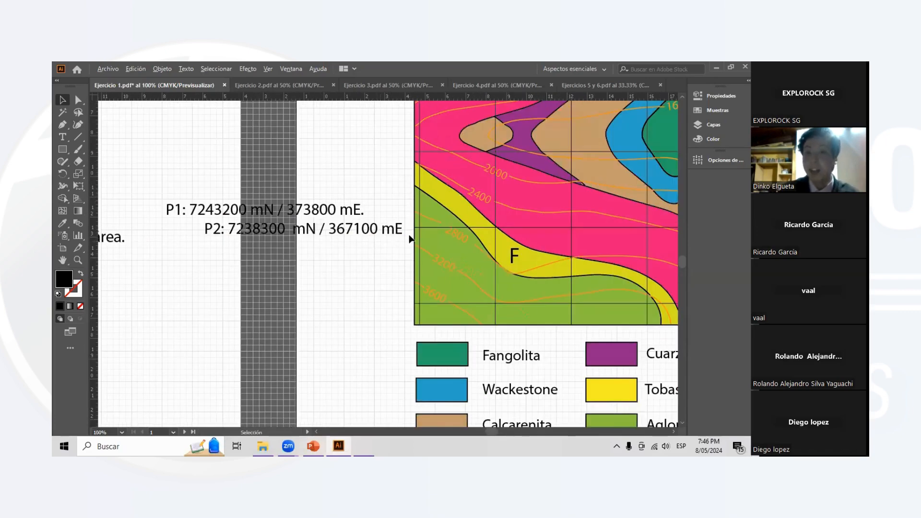
pyautogui.scroll(3, 408, 231)
pyautogui.hscroll(2, 431, 235)
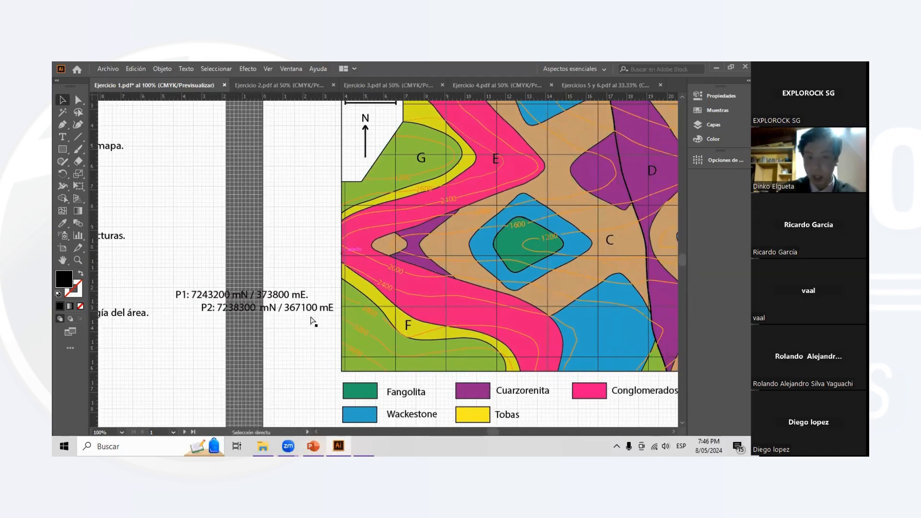
pyautogui.scroll(-1, 401, 316)
pyautogui.hscroll(3, 401, 317)
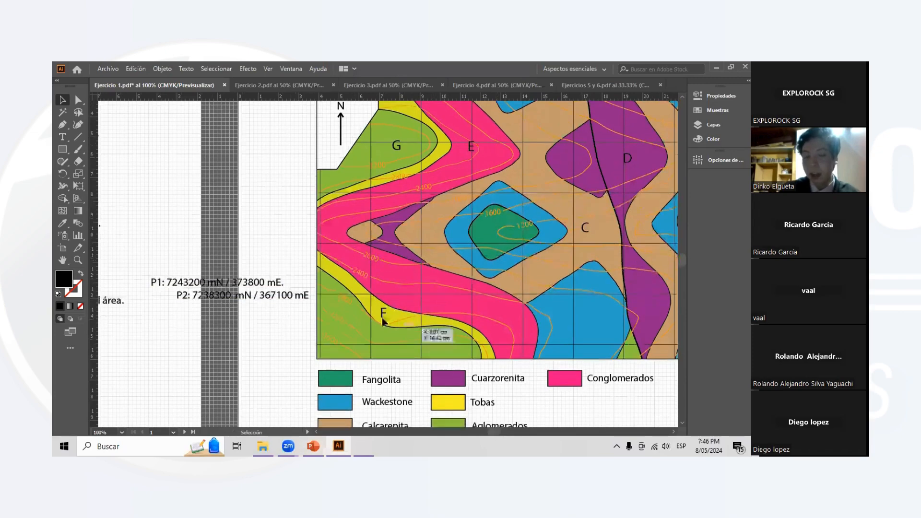
pyautogui.scroll(3, 589, 331)
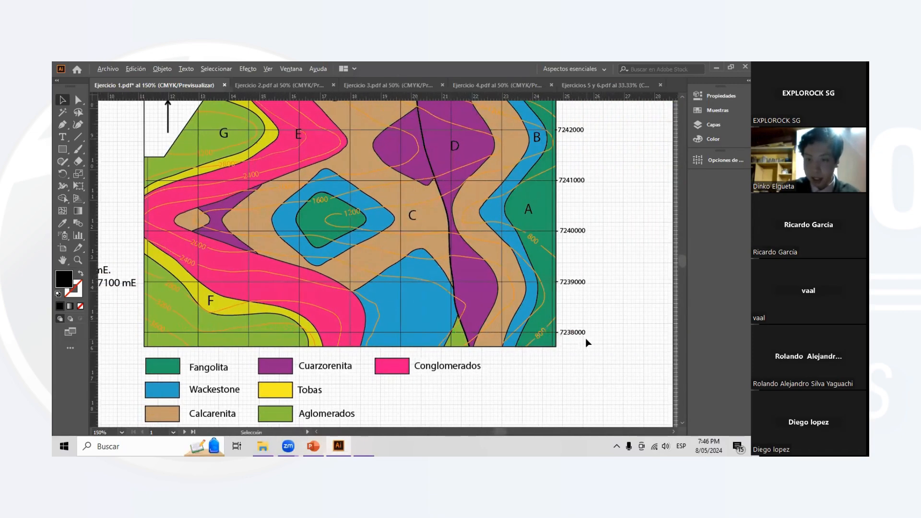
pyautogui.scroll(1, 578, 309)
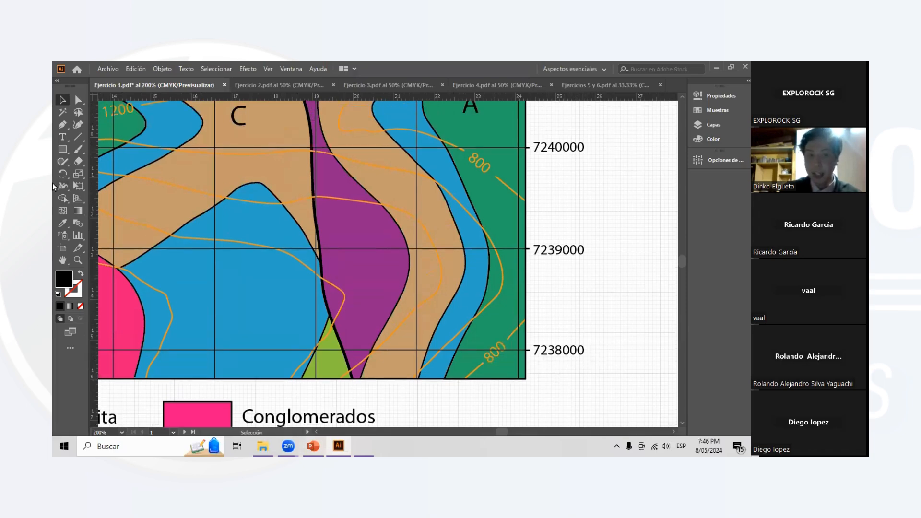
pyautogui.click(78, 150)
pyautogui.moveTo(532, 365); pyautogui.dragTo(595, 365)
pyautogui.hotkey('ctrl', 'z')
# - Paint a thick horizontal Paintbrush stroke along the 7238000 northing line, from the map's west edge to about easting 367000
pyautogui.scroll(-2, 398, 307)
pyautogui.hscroll(-3, 150, 300)
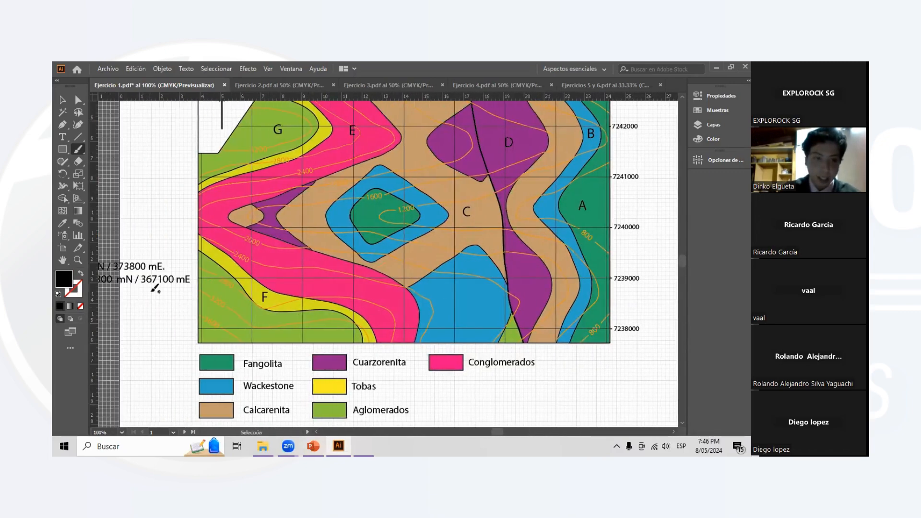
pyautogui.scroll(2, 150, 288)
pyautogui.hscroll(-2, 153, 269)
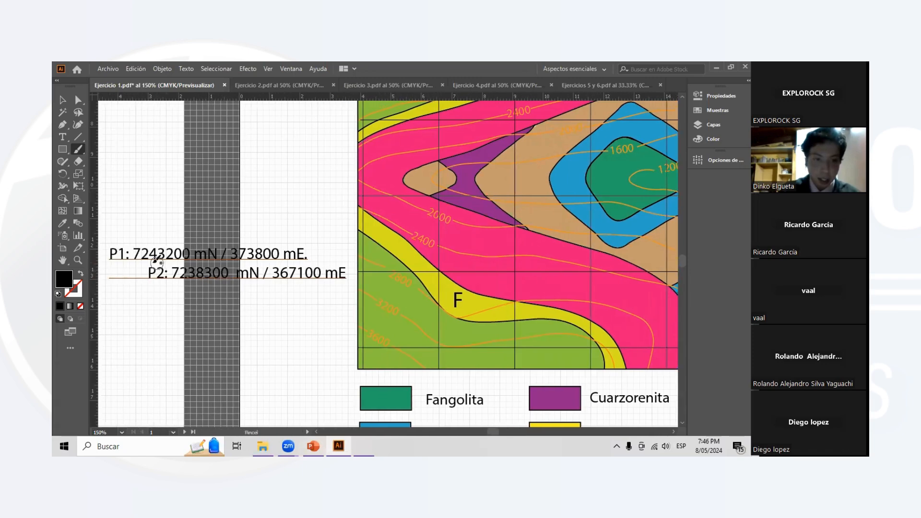
pyautogui.scroll(1, 222, 271)
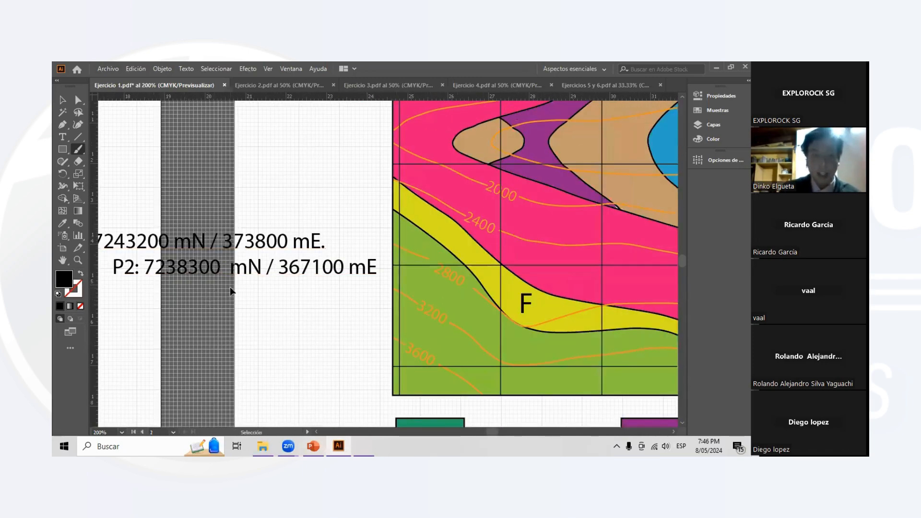
pyautogui.hscroll(1, 232, 291)
pyautogui.scroll(-3, 336, 288)
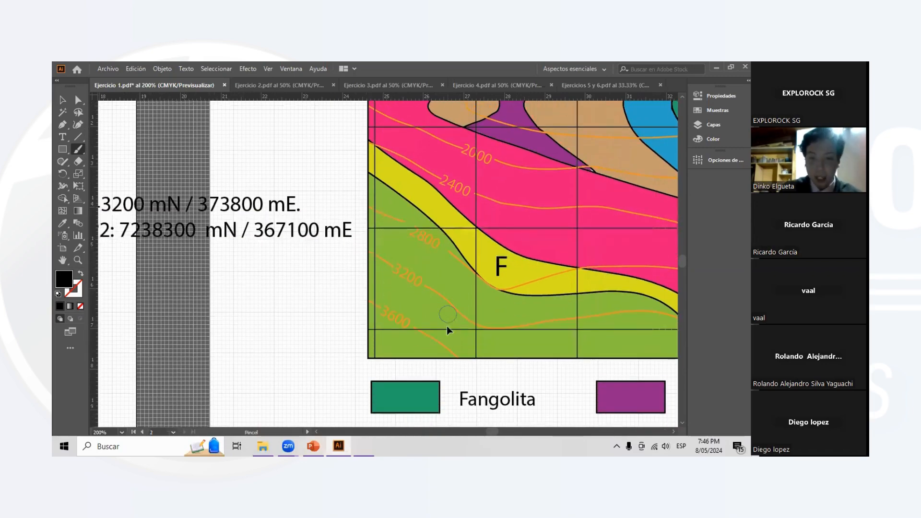
pyautogui.hscroll(1, 432, 326)
pyautogui.moveTo(338, 330); pyautogui.dragTo(446, 328)
pyautogui.hotkey('ctrl', '-')
pyautogui.hotkey('ctrl', '-')
pyautogui.hotkey('ctrl', '-')
pyautogui.hscroll(1, 582, 313)
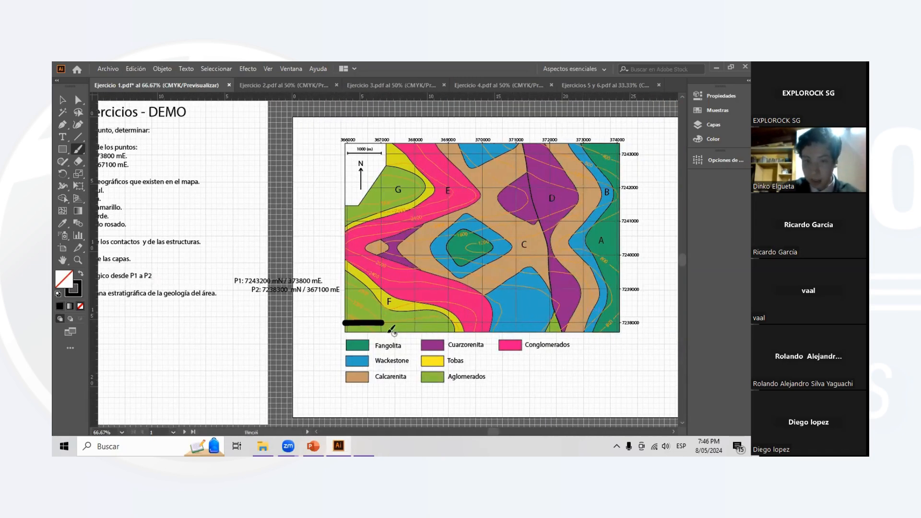
# - Extend the painted line along northing 7238000 eastward to about easting 369000
pyautogui.keyDown('alt'); pyautogui.scroll(2, 344, 314); pyautogui.keyUp('alt')
pyautogui.keyDown('alt'); pyautogui.scroll(-2, 353, 311); pyautogui.keyUp('alt')
pyautogui.keyDown('alt'); pyautogui.scroll(2, 353, 311); pyautogui.keyUp('alt')
pyautogui.keyDown('alt'); pyautogui.scroll(-1, 365, 322); pyautogui.keyUp('alt')
pyautogui.moveTo(358, 323); pyautogui.dragTo(462, 323)
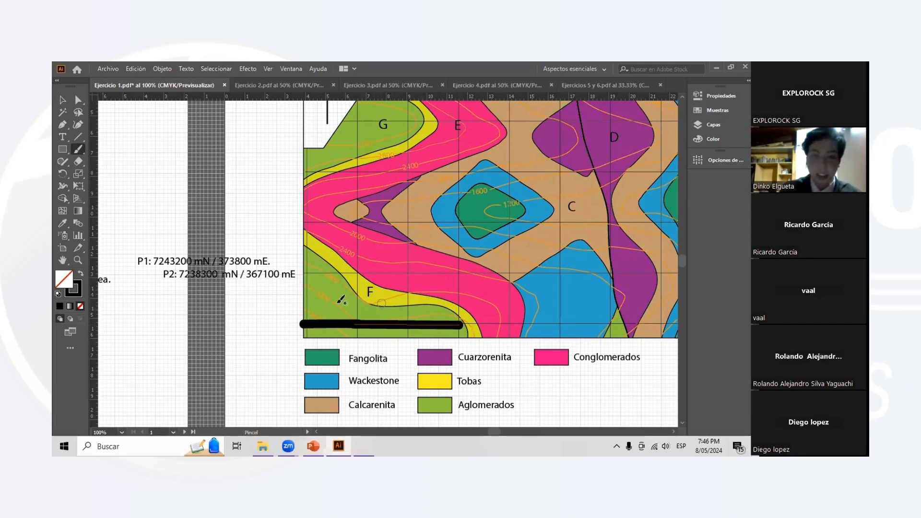
# - Paint a stroke along the 7239000 northing line and a vertical double-headed arrow between it and the 7238000 line
pyautogui.moveTo(301, 272)
pyautogui.mouseDown()
pyautogui.moveTo(429, 271)
pyautogui.moveTo(382, 290)
pyautogui.moveTo(384, 316)
pyautogui.moveTo(390, 310)
pyautogui.mouseUp()
pyautogui.moveTo(364, 281); pyautogui.dragTo(390, 283)
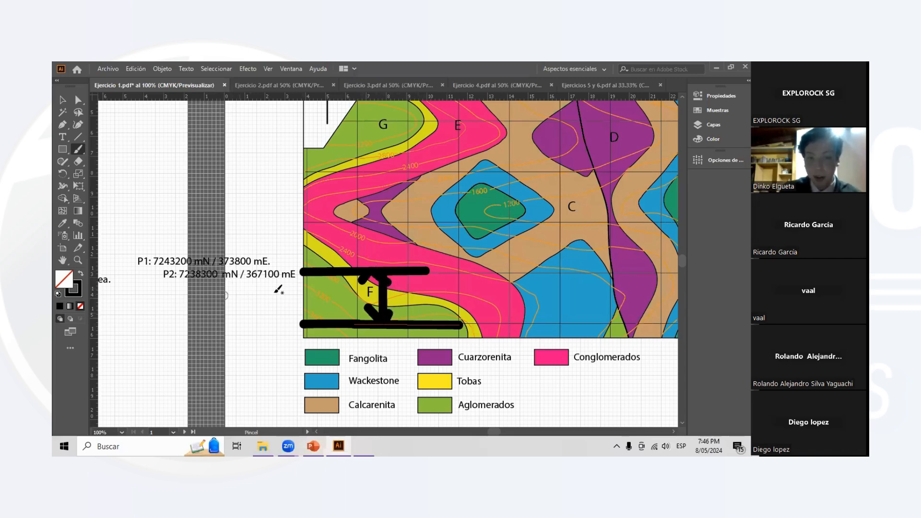
pyautogui.moveTo(370, 285); pyautogui.dragTo(399, 287)
pyautogui.hscroll(5, 446, 301)
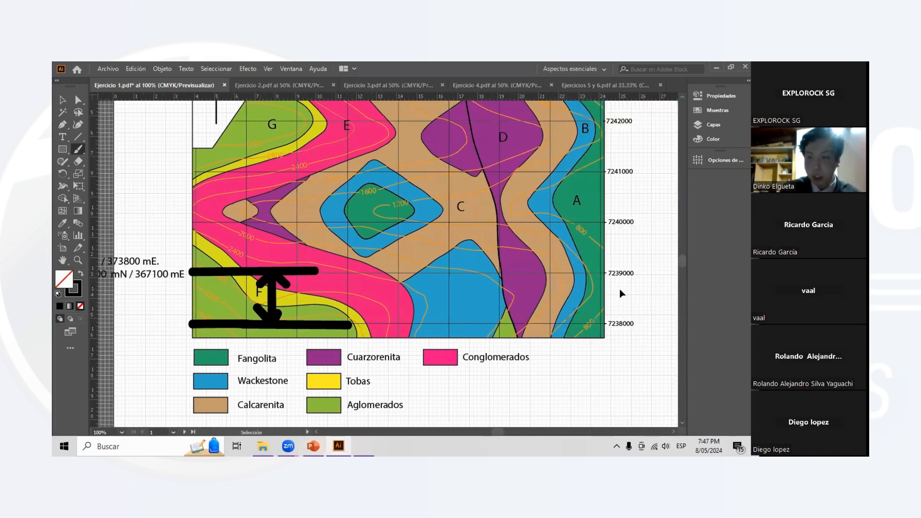
pyautogui.hscroll(-3, 225, 298)
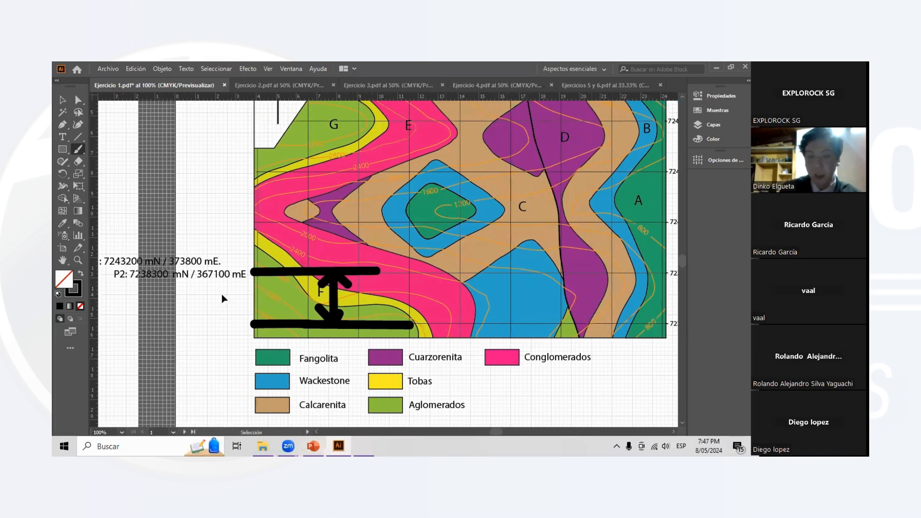
# - Paint an upward arrow just west of the map's southwest corner and handwrite P2's northing offset beside it
pyautogui.scroll(5, 225, 299)
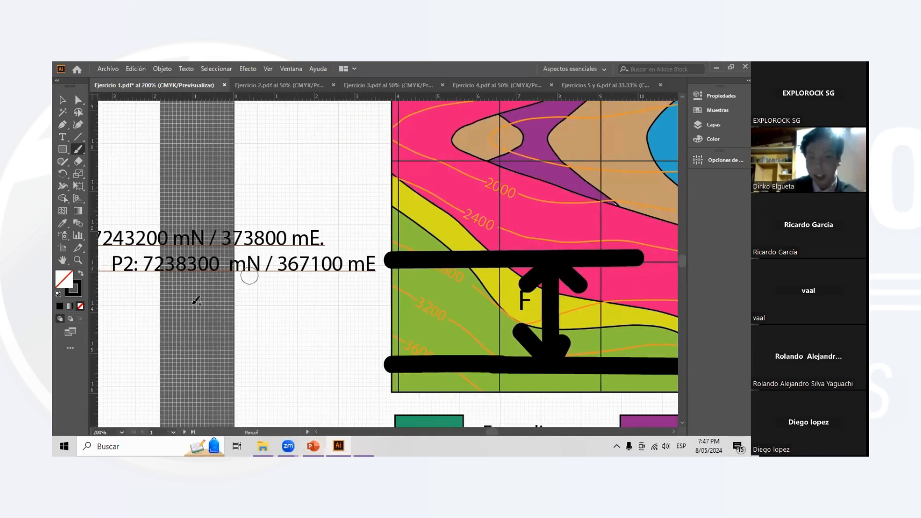
pyautogui.moveTo(354, 365)
pyautogui.mouseDown()
pyautogui.moveTo(365, 292)
pyautogui.moveTo(383, 315)
pyautogui.mouseUp()
pyautogui.scroll(-1, 381, 319)
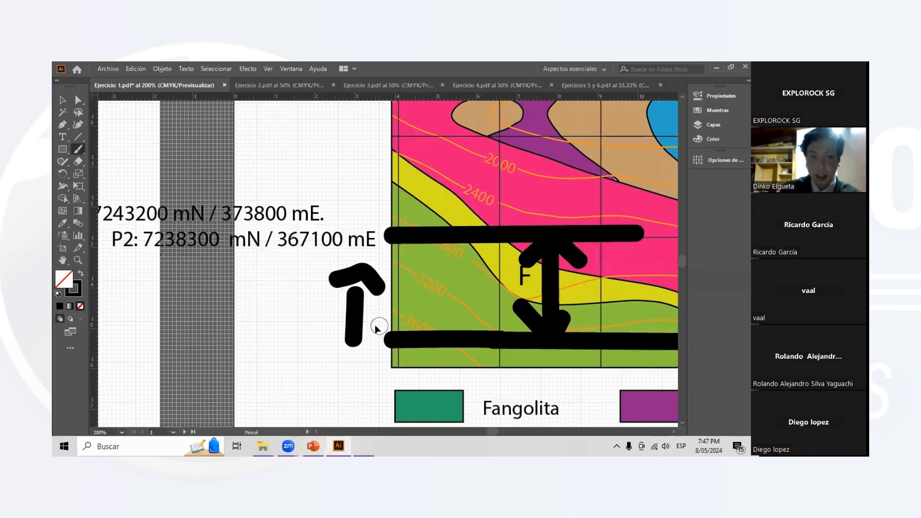
pyautogui.hscroll(-1, 336, 318)
pyautogui.moveTo(204, 294)
pyautogui.mouseDown()
pyautogui.moveTo(250, 318)
pyautogui.moveTo(215, 340)
pyautogui.mouseUp()
pyautogui.moveTo(284, 297)
pyautogui.mouseDown()
pyautogui.moveTo(330, 338)
pyautogui.moveTo(338, 300)
pyautogui.mouseUp()
pyautogui.moveTo(181, 296)
pyautogui.mouseDown()
pyautogui.moveTo(173, 331)
pyautogui.moveTo(209, 313)
pyautogui.mouseUp()
# - Undo the handwritten offset, the arrows, the 7239000 line and the extension of the 7238000 line
pyautogui.hotkey('ctrl', 'z')
pyautogui.hotkey('ctrl', 'z')
pyautogui.hotkey('ctrl', 'z')
pyautogui.hotkey('ctrl', 'z')
pyautogui.hotkey('ctrl', 'z')
pyautogui.hotkey('ctrl', 'z')
pyautogui.hotkey('ctrl', 'z')
pyautogui.hotkey('ctrl', 'z')
pyautogui.hotkey('ctrl', 'z')
pyautogui.hotkey('ctrl', 'z')
pyautogui.hotkey('ctrl', 'z')
pyautogui.hotkey('ctrl', 'z')
pyautogui.hotkey('ctrl', 'z')
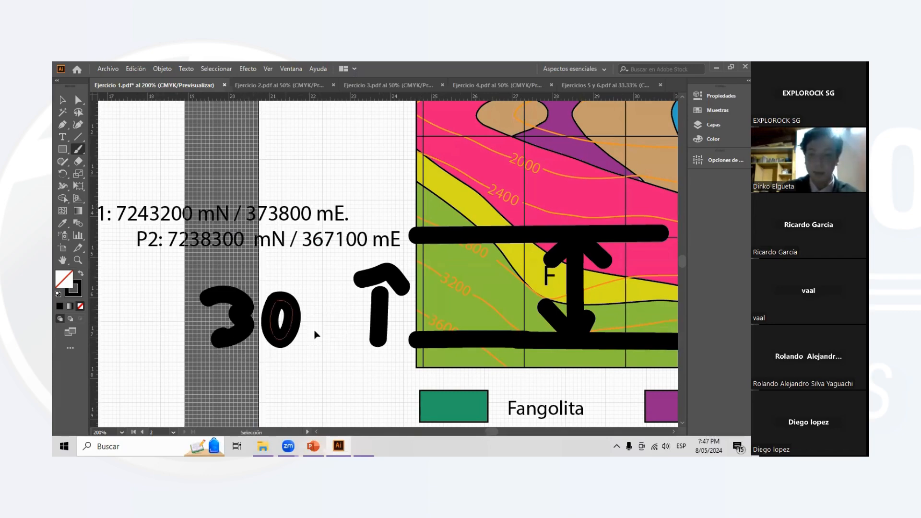
pyautogui.hotkey('ctrl', 'z')
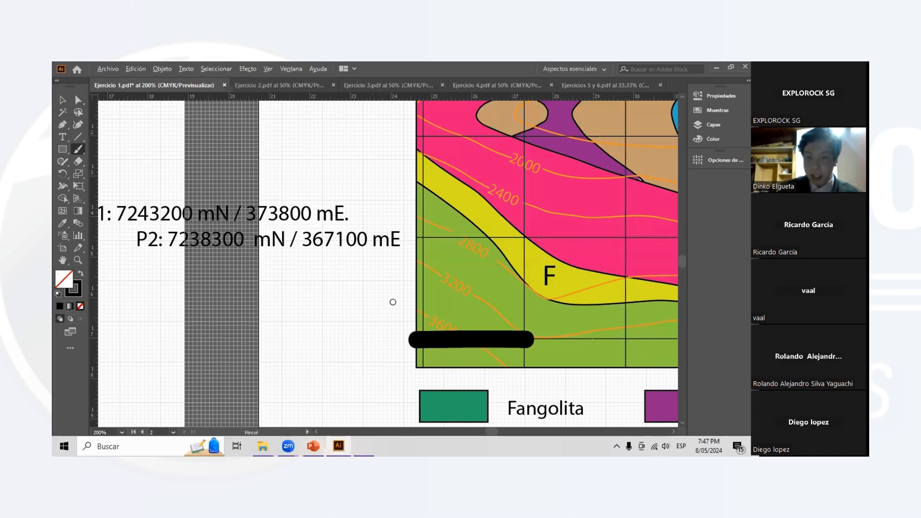
# - Paint thick strokes along the 7238000 and 7239000 northing lines across most of the map's width
pyautogui.scroll(-2, 411, 300)
pyautogui.hscroll(2, 435, 320)
pyautogui.moveTo(432, 320); pyautogui.dragTo(555, 322)
pyautogui.hscroll(3, 549, 321)
pyautogui.moveTo(353, 263); pyautogui.dragTo(511, 268)
pyautogui.hscroll(3, 503, 288)
pyautogui.hscroll(2, 499, 287)
pyautogui.moveTo(401, 267); pyautogui.dragTo(609, 273)
pyautogui.moveTo(385, 319); pyautogui.dragTo(618, 320)
pyautogui.press('v')
pyautogui.hscroll(-3, 188, 312)
pyautogui.press('b')
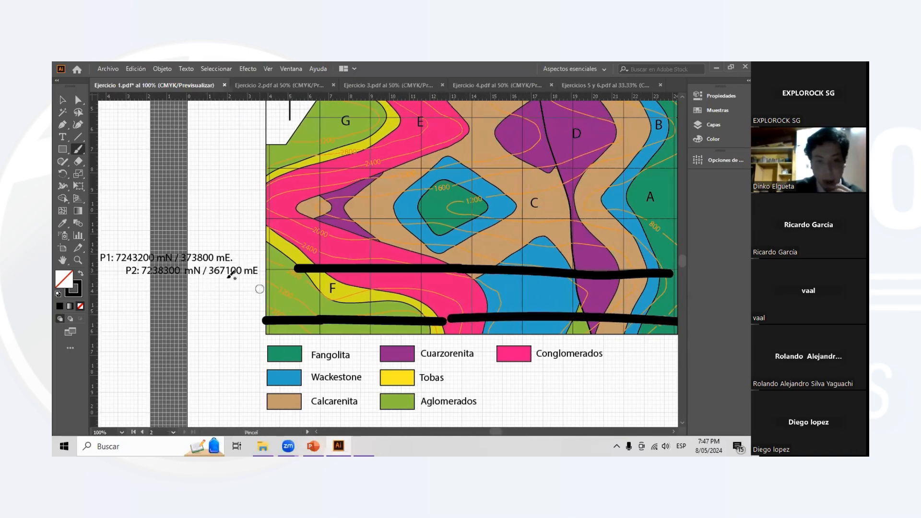
# - Examine P2's easting of 367100 against the easting labels along the map's north edge
pyautogui.scroll(1, 235, 284)
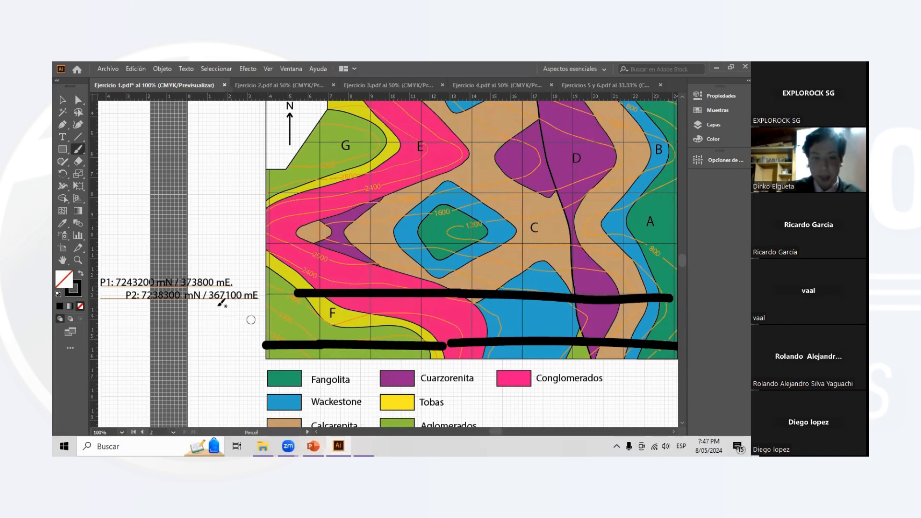
pyautogui.scroll(1, 226, 301)
pyautogui.hscroll(1, 216, 304)
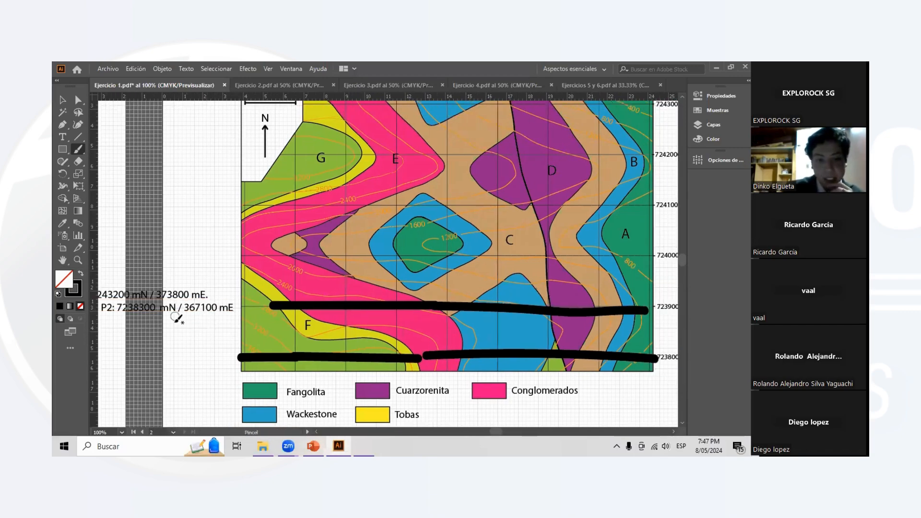
pyautogui.scroll(3, 209, 318)
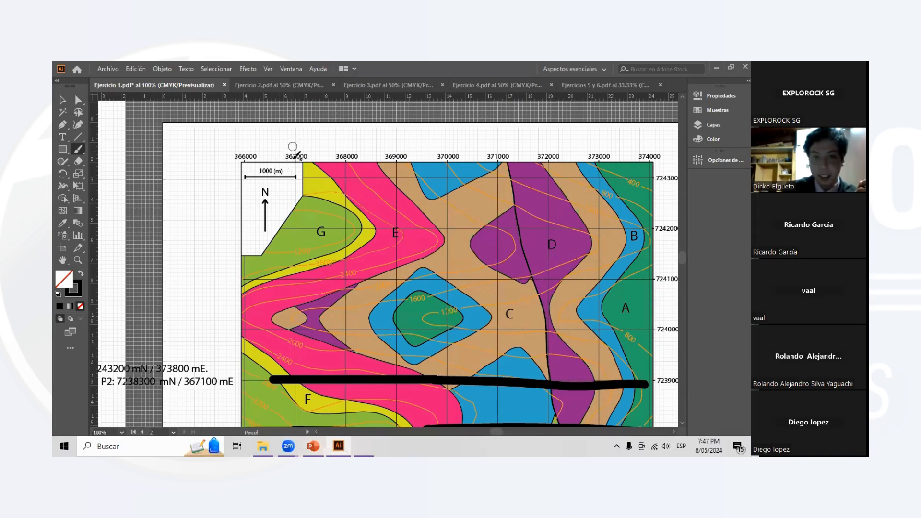
pyautogui.scroll(-1, 307, 163)
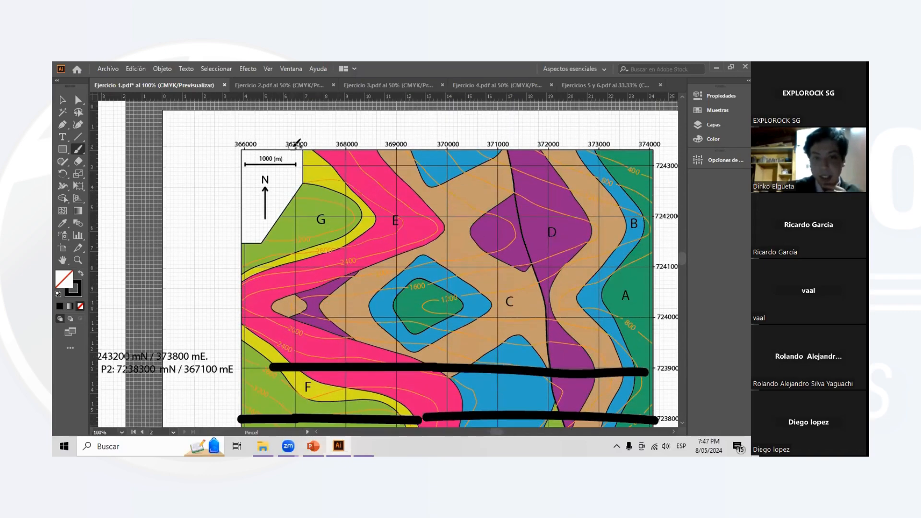
pyautogui.scroll(-1, 311, 239)
pyautogui.scroll(-1, 311, 239)
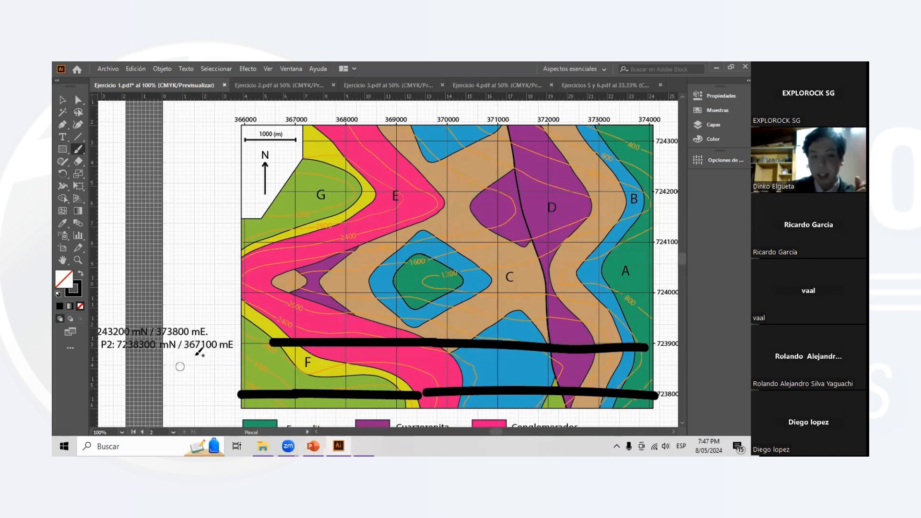
# - Paint vertical strokes along the 367000 and 368000 easting lines and dot the enclosed grid cell around label F
pyautogui.scroll(-2, 369, 302)
pyautogui.moveTo(296, 294); pyautogui.dragTo(296, 374)
pyautogui.moveTo(344, 298); pyautogui.dragTo(343, 379)
pyautogui.click(306, 330)
pyautogui.click(323, 330)
pyautogui.click(323, 349)
pyautogui.click(312, 350)
# - Undo all the brush strokes and dots painted on the map
pyautogui.scroll(-1, 318, 336)
pyautogui.press('v')
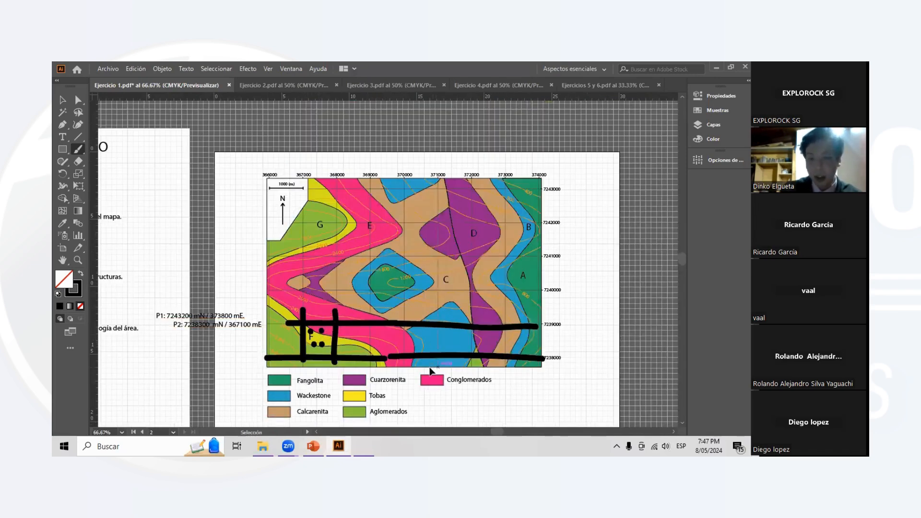
pyautogui.click(430, 370)
pyautogui.hotkey('ctrl', 'z')
pyautogui.hotkey('ctrl', 'z')
pyautogui.hotkey('ctrl', 'z')
pyautogui.hotkey('ctrl', 'z')
pyautogui.hotkey('ctrl', 'z')
pyautogui.hotkey('ctrl', 'z')
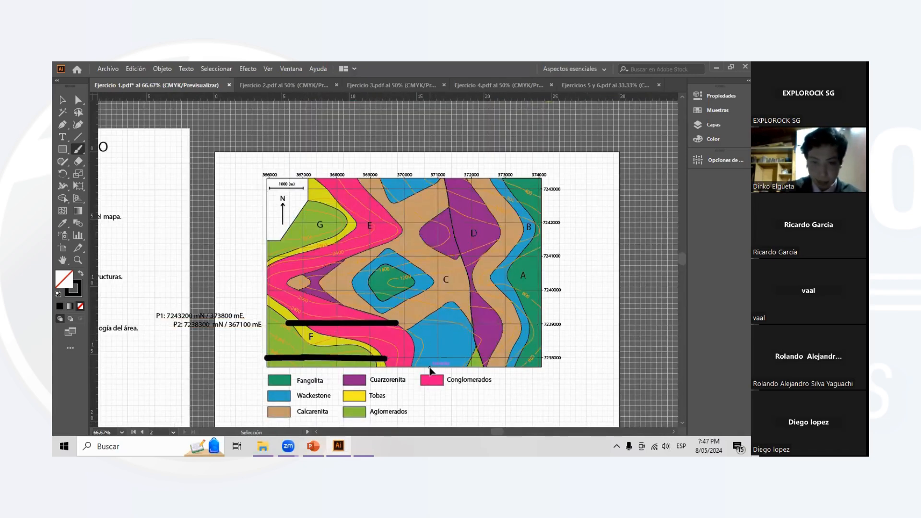
pyautogui.press('b')
pyautogui.hotkey('ctrl', 'z')
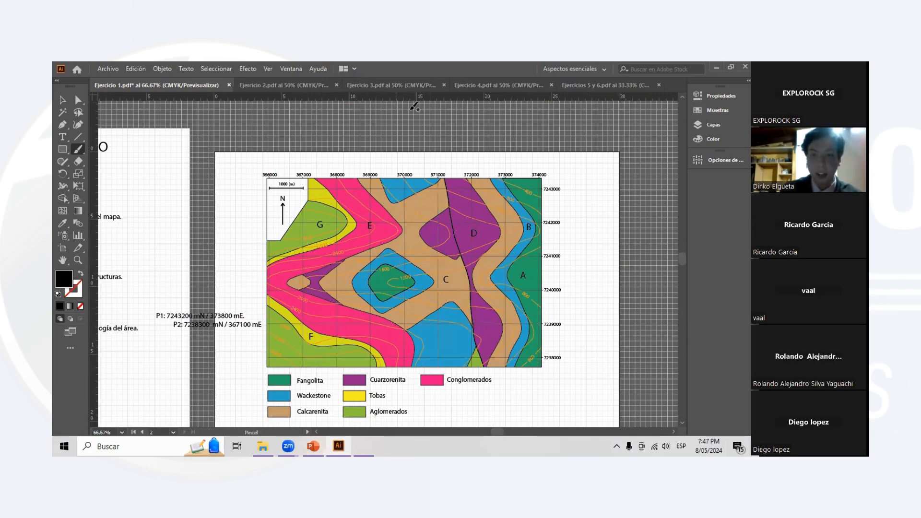
pyautogui.hotkey('ctrl', '1')
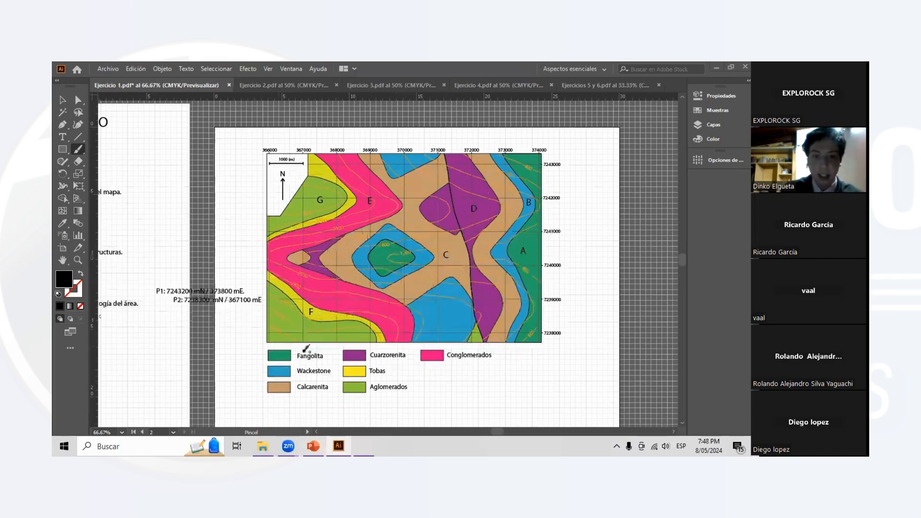
pyautogui.scroll(2, 325, 297)
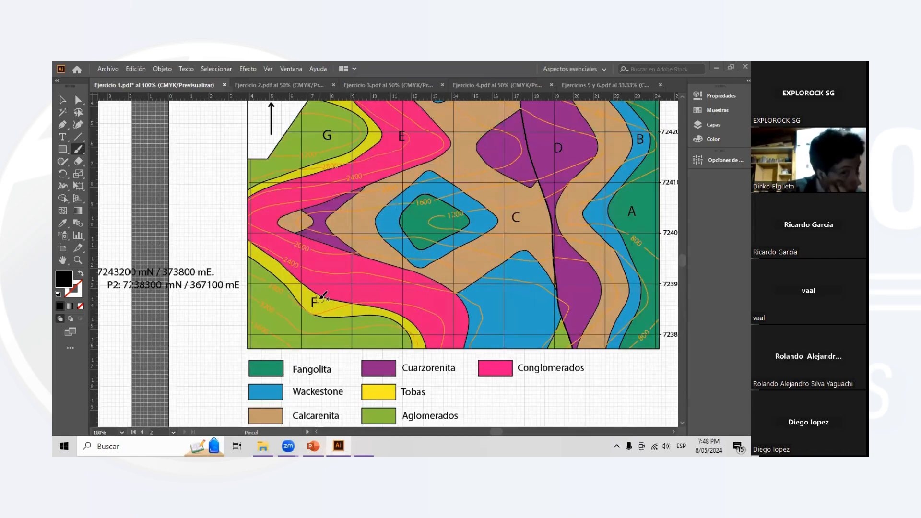
pyautogui.scroll(-1, 323, 292)
pyautogui.scroll(-2, 312, 274)
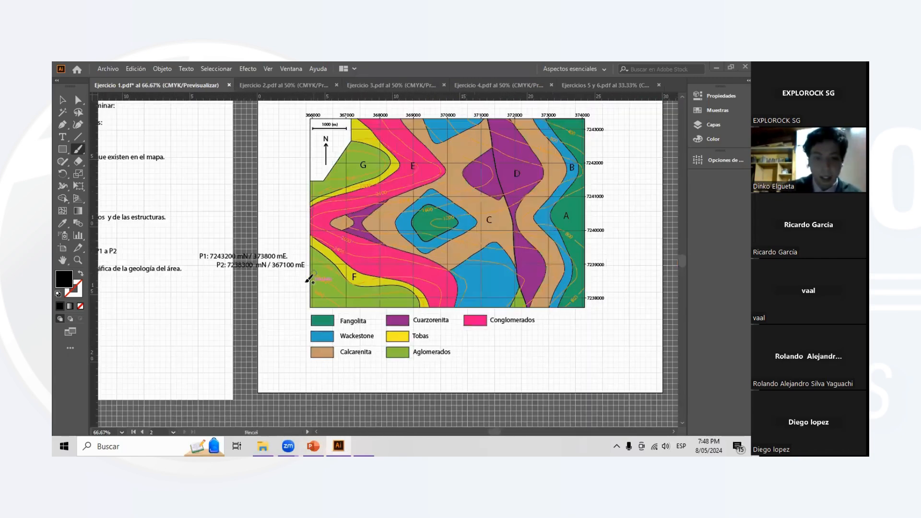
pyautogui.scroll(1, 316, 274)
pyautogui.scroll(1, 330, 258)
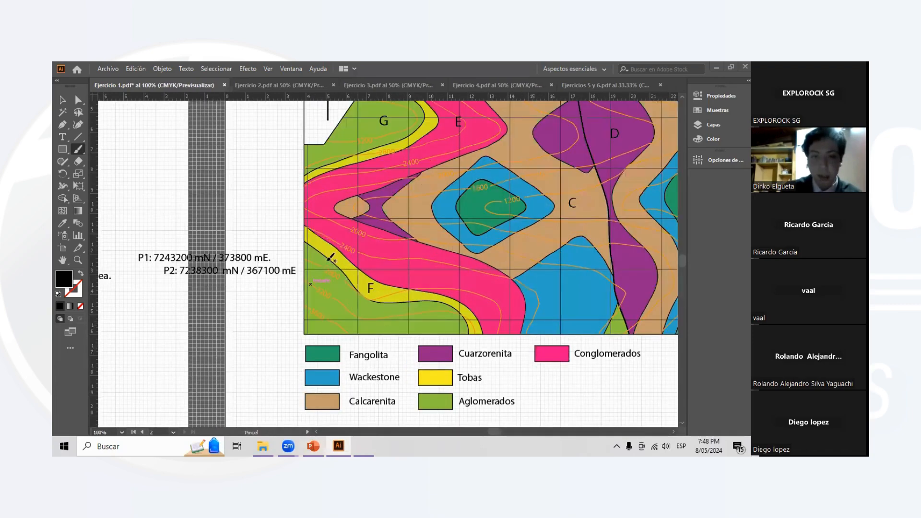
# - Make the Cálculo sublayer of Ejercicio 1 visible beside the map
pyautogui.click(62, 137)
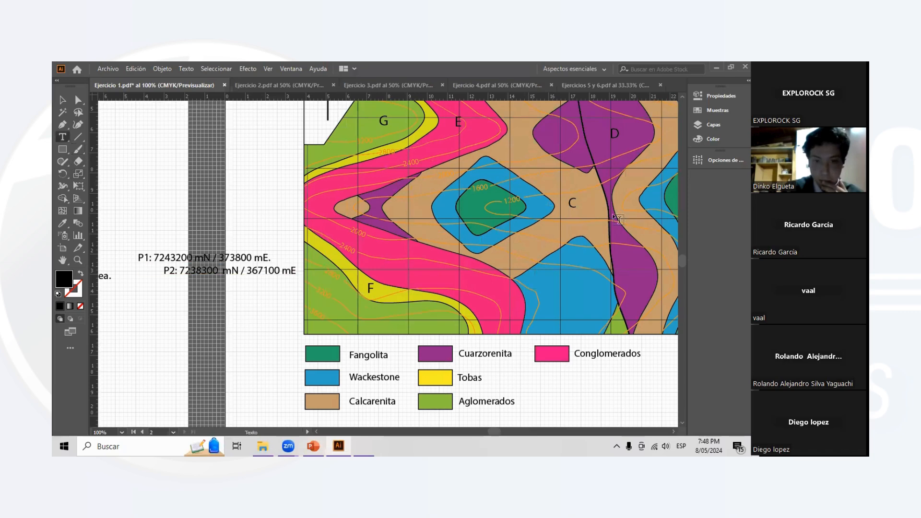
pyautogui.click(714, 125)
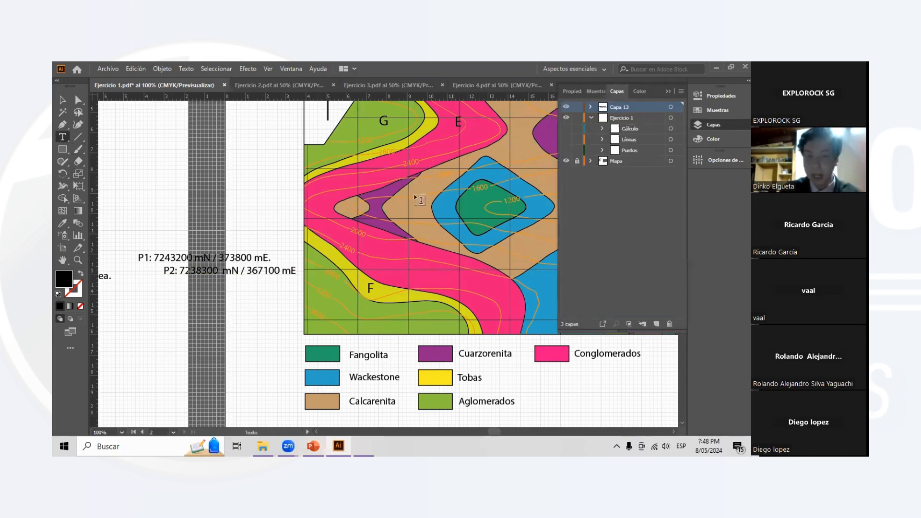
pyautogui.click(567, 129)
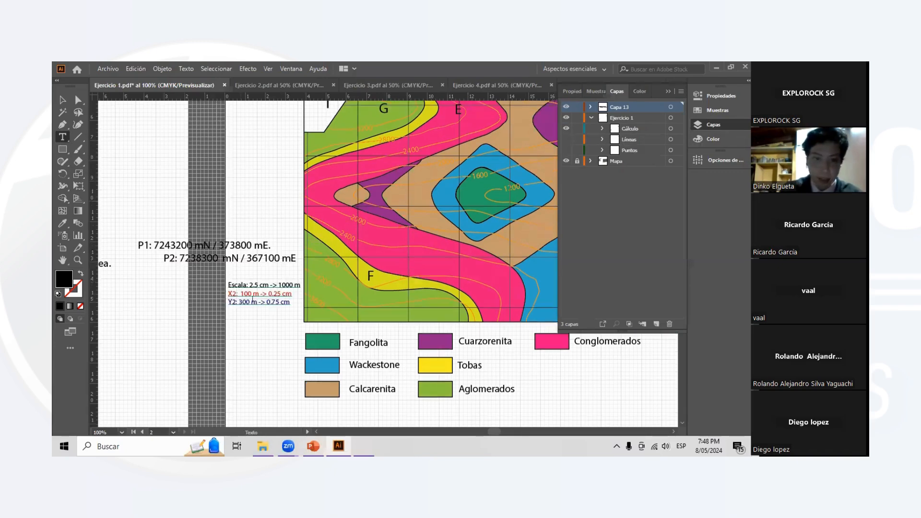
# - Highlight the scale line and the X2 distance of 100 m in P2's calculation notes
pyautogui.scroll(2, 276, 283)
pyautogui.scroll(1, 276, 283)
pyautogui.scroll(-1, 276, 282)
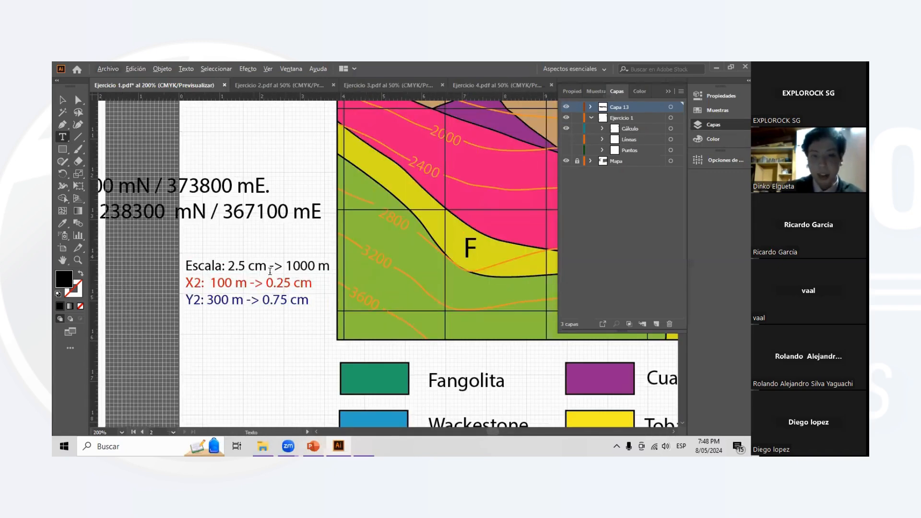
pyautogui.tripleClick(186, 265)
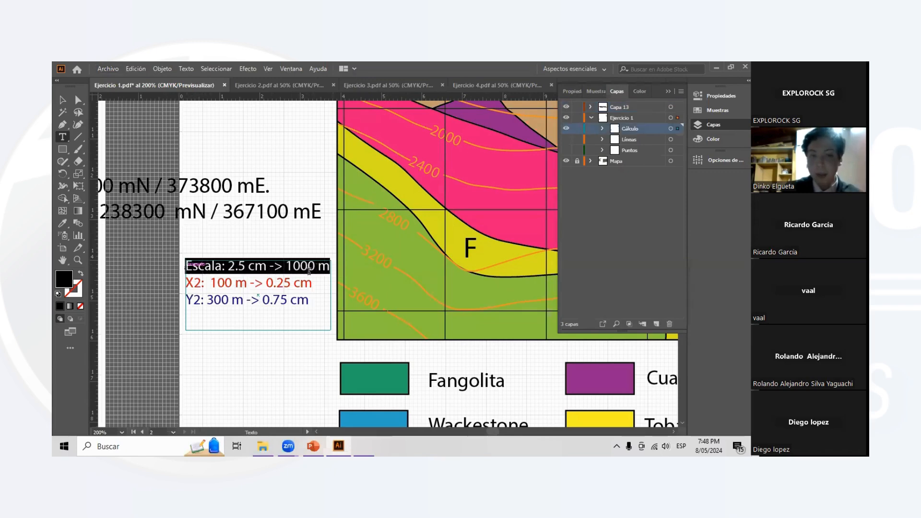
pyautogui.click(258, 284)
pyautogui.moveTo(187, 282); pyautogui.dragTo(248, 290)
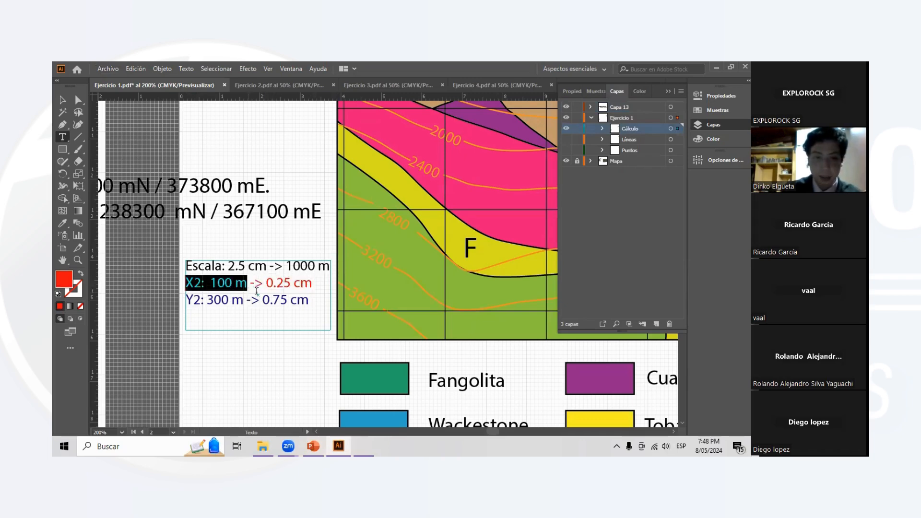
pyautogui.click(252, 280)
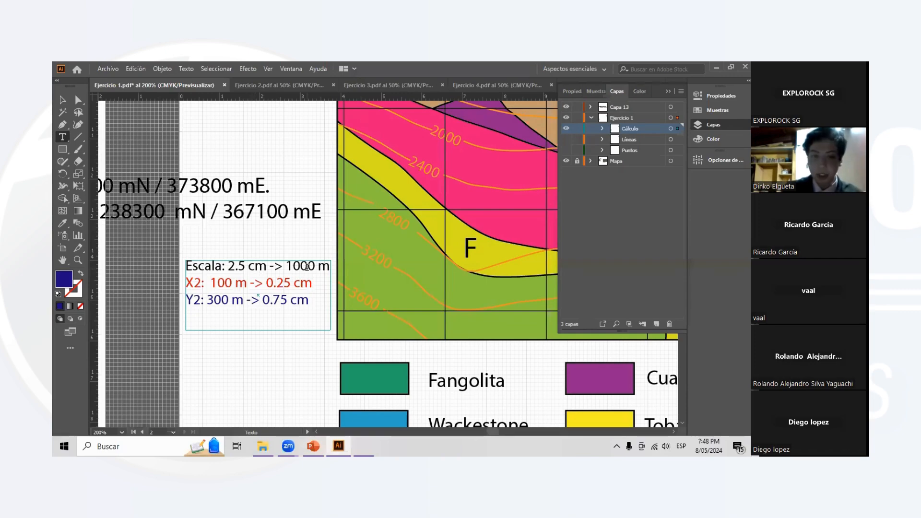
pyautogui.scroll(-2, 307, 267)
pyautogui.scroll(1, 270, 280)
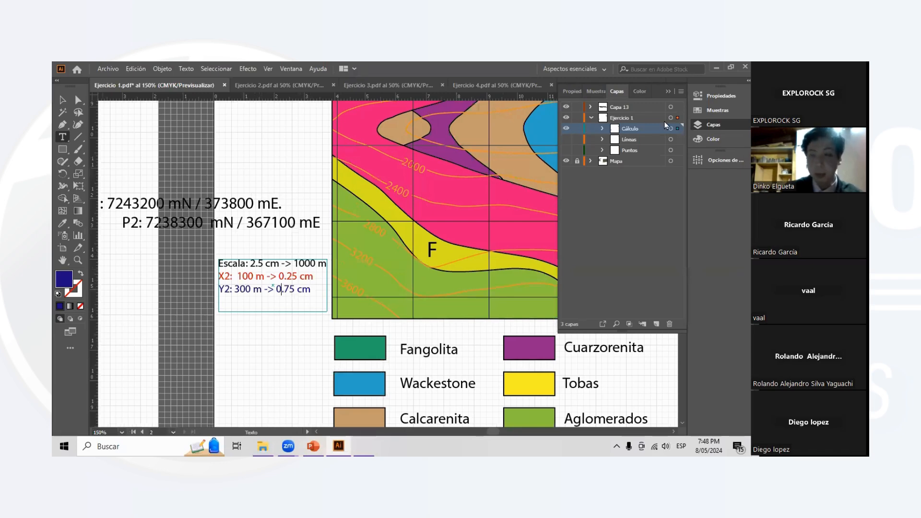
# - Compare P2's easting with the easting labels along the map's north edge and the grid cell near label F
pyautogui.click(713, 124)
pyautogui.hscroll(-2, 269, 221)
pyautogui.click(269, 221)
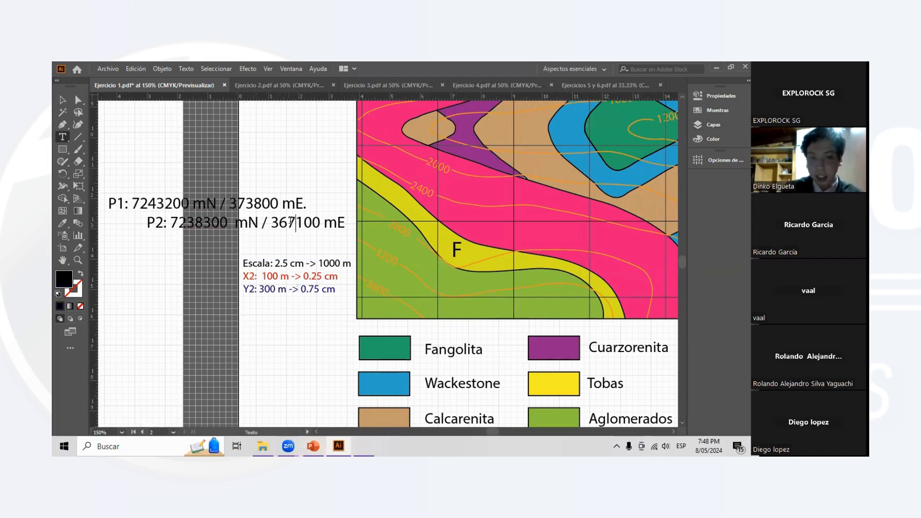
pyautogui.hotkey('ctrl', '-')
pyautogui.scroll(3, 464, 205)
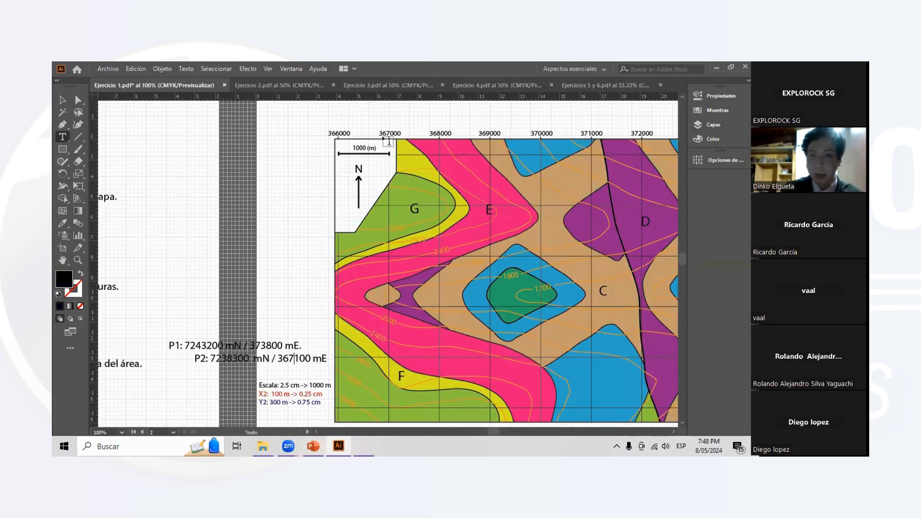
pyautogui.scroll(-1, 408, 138)
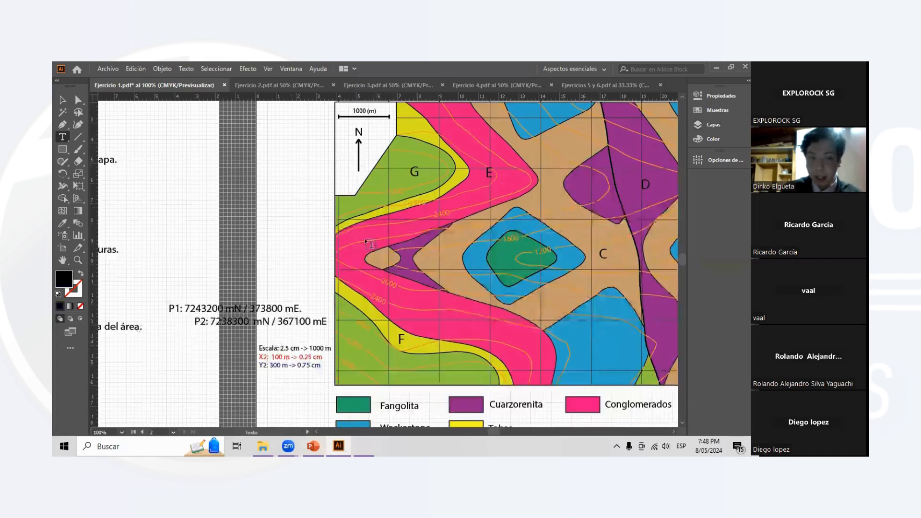
pyautogui.scroll(1, 403, 134)
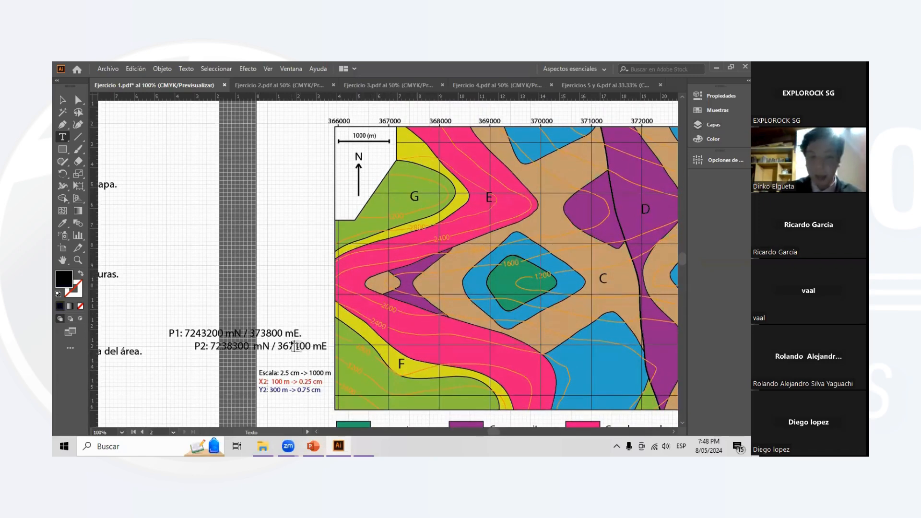
# - Highlight the final 100 of P2's easting and the matching 0.25 cm value in the X2 calculation line
pyautogui.scroll(-1, 296, 336)
pyautogui.keyDown('shift'); pyautogui.click(311, 320); pyautogui.keyUp('shift')
pyautogui.scroll(-1, 307, 320)
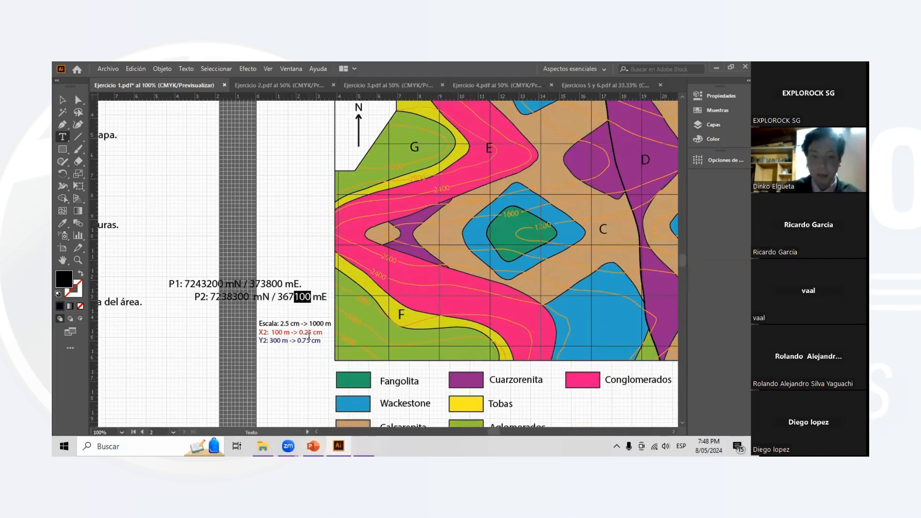
pyautogui.scroll(1, 298, 320)
pyautogui.scroll(1, 291, 322)
pyautogui.moveTo(295, 299); pyautogui.dragTo(319, 299)
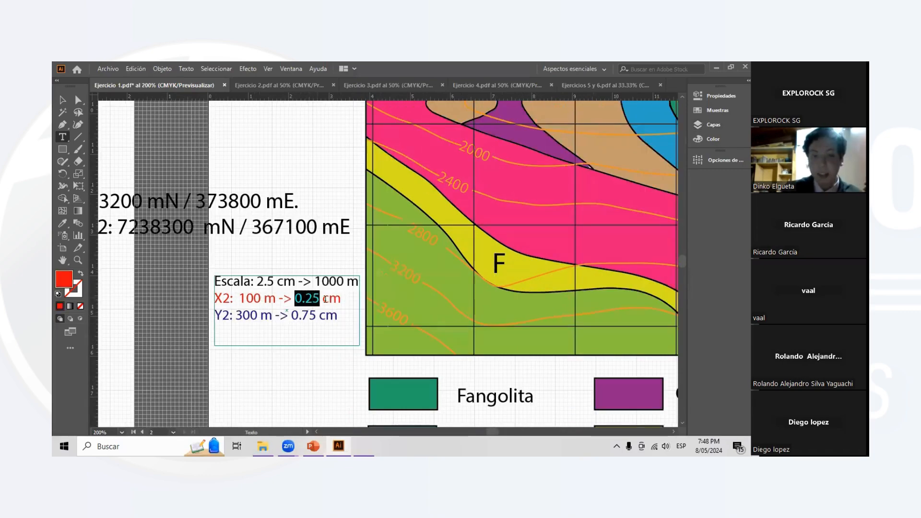
pyautogui.click(712, 127)
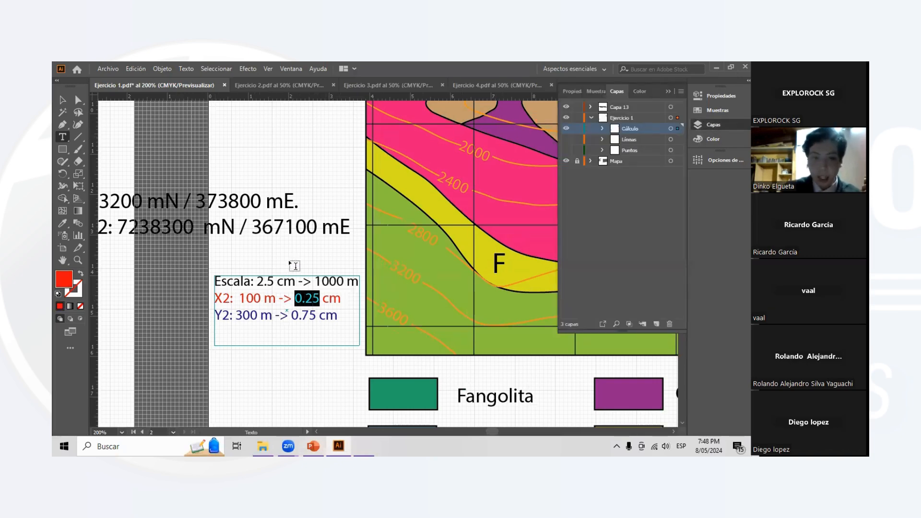
pyautogui.click(278, 305)
pyautogui.click(712, 125)
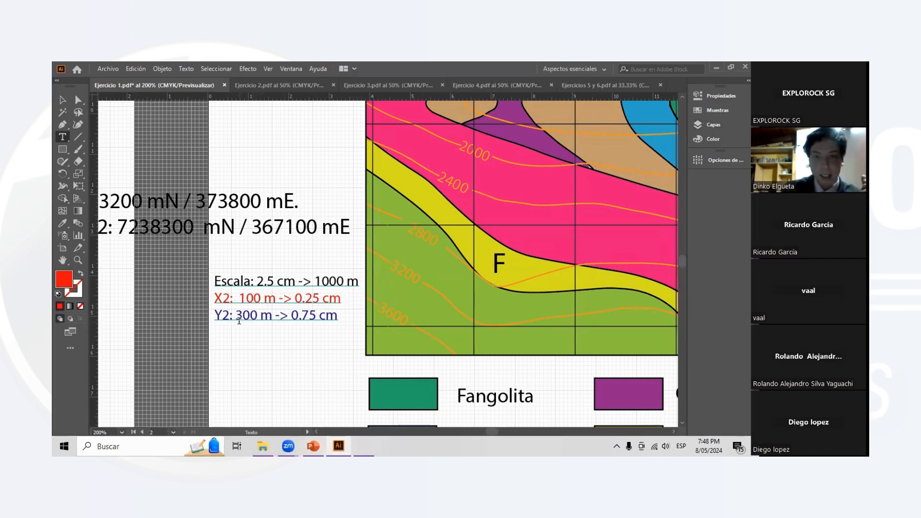
# - Highlight the final 300 of P2's northing and the matching 0.75 cm value in the Y2 calculation line
pyautogui.hscroll(-1, 220, 259)
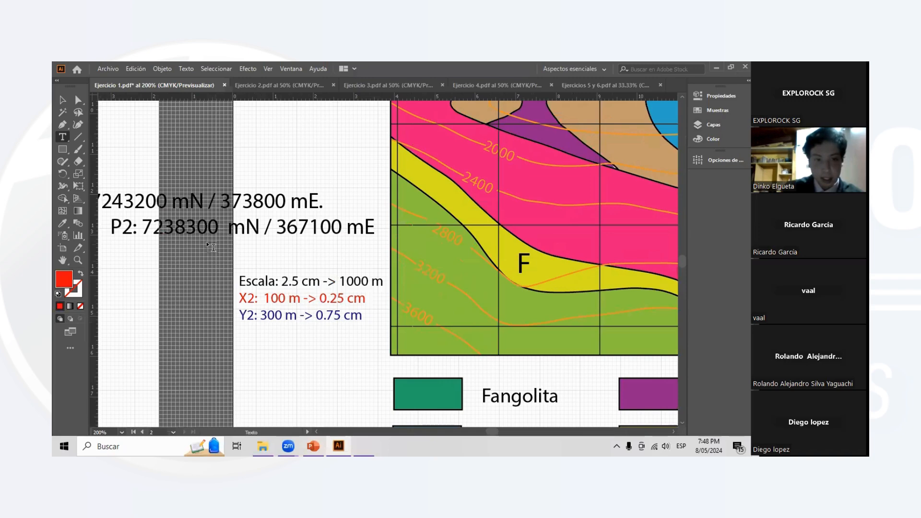
pyautogui.scroll(-1, 191, 234)
pyautogui.moveTo(155, 227); pyautogui.dragTo(207, 225)
pyautogui.click(192, 228)
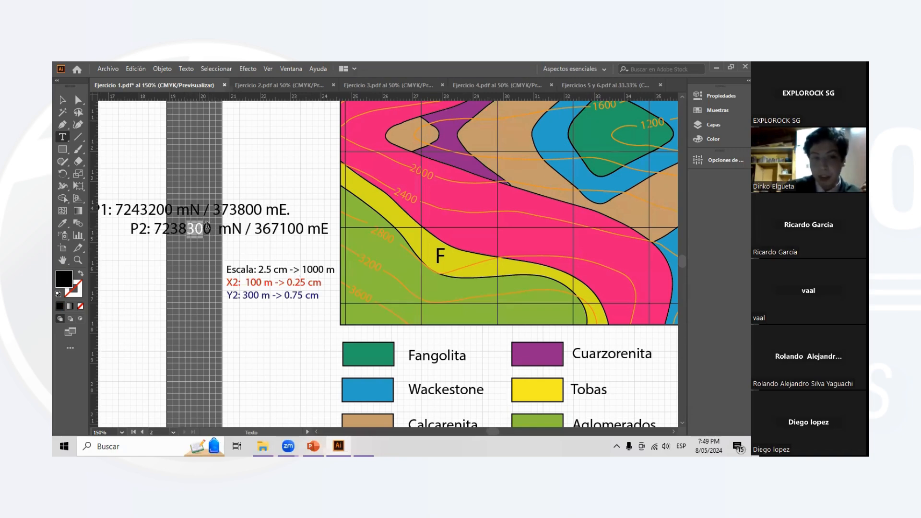
pyautogui.click(209, 226)
pyautogui.hscroll(1, 268, 265)
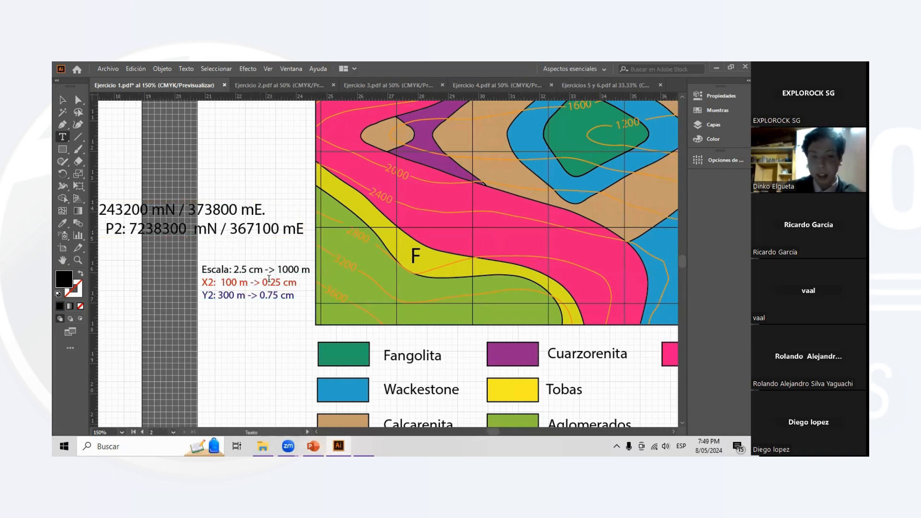
pyautogui.scroll(1, 247, 293)
pyautogui.scroll(-1, 201, 257)
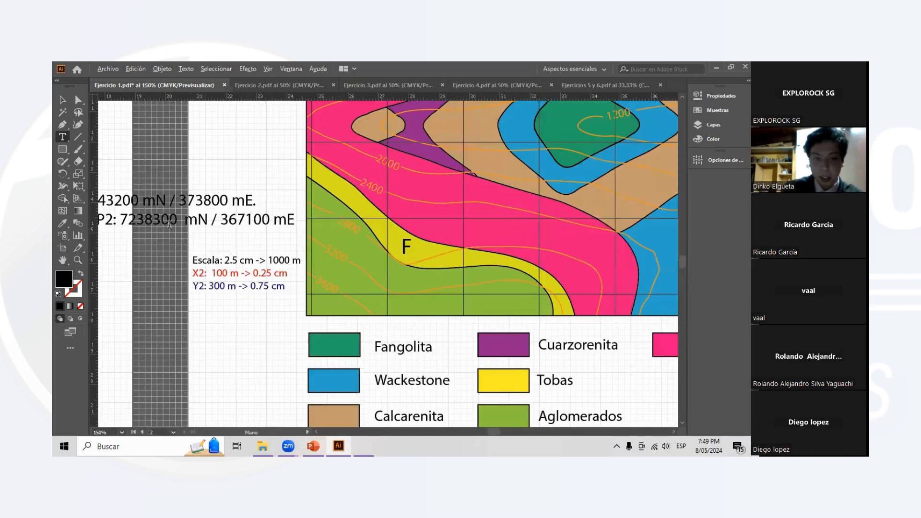
pyautogui.moveTo(161, 219); pyautogui.dragTo(177, 219)
pyautogui.hotkey('shift', 'Left')
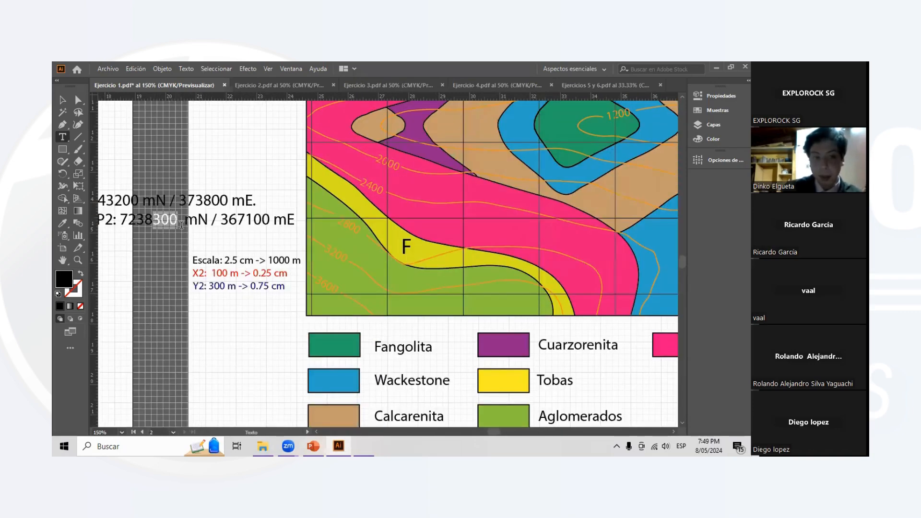
pyautogui.click(206, 285)
pyautogui.moveTo(208, 286); pyautogui.dragTo(286, 284)
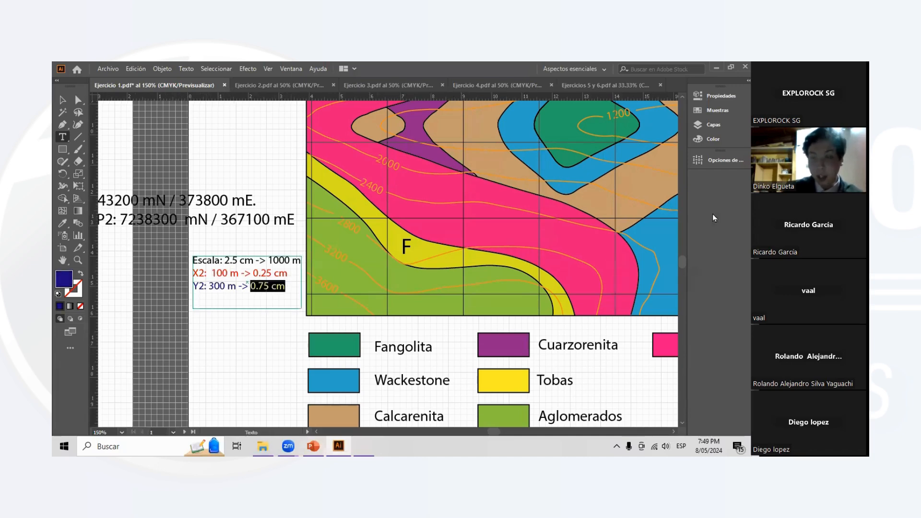
# - Make the Líneas sublayer visible and inspect P2's X2 and Y2 offset lines below label F
pyautogui.click(713, 125)
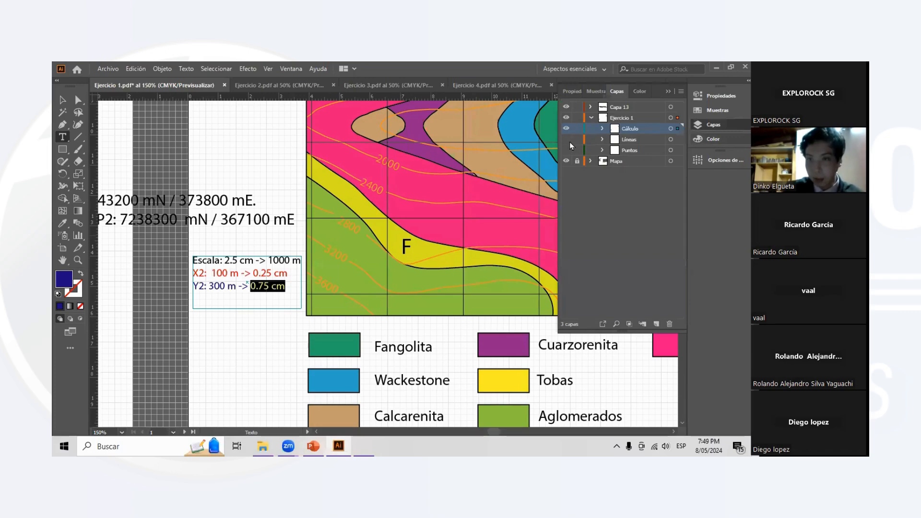
pyautogui.hscroll(1, 398, 279)
pyautogui.scroll(3, 390, 278)
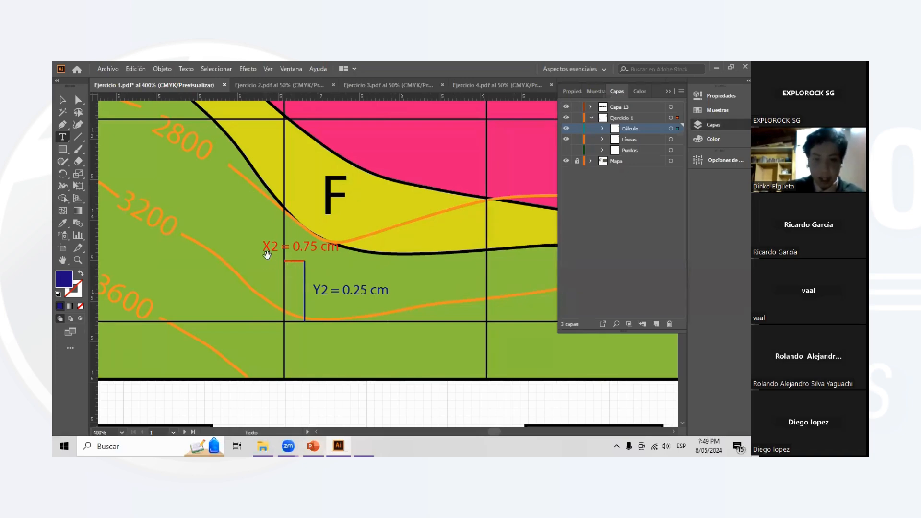
pyautogui.scroll(-2, 268, 254)
pyautogui.scroll(-1, 230, 270)
pyautogui.hscroll(-1, 298, 265)
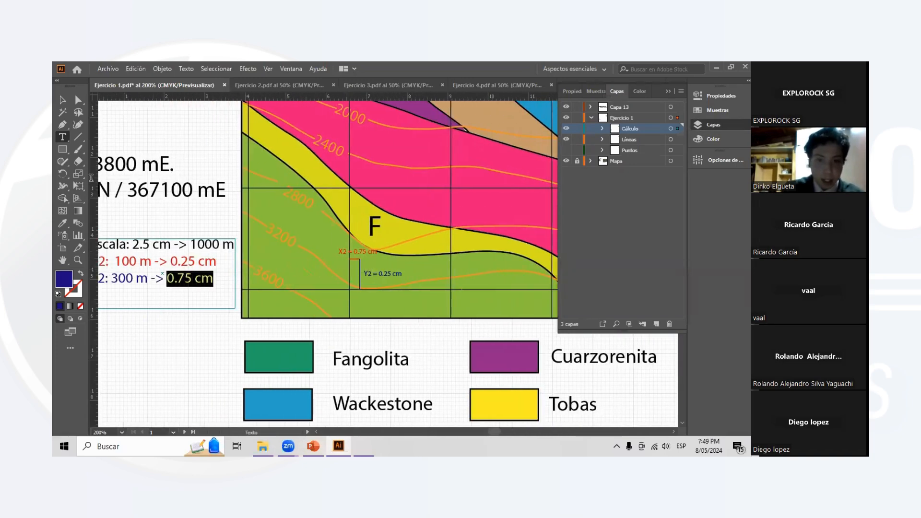
# - Correct the offset line labels on the map to X2 = 0.25 cm and Y2 = 0.75 cm
pyautogui.click(62, 136)
pyautogui.click(381, 250)
pyautogui.press('BackSpace')
pyautogui.write('2')
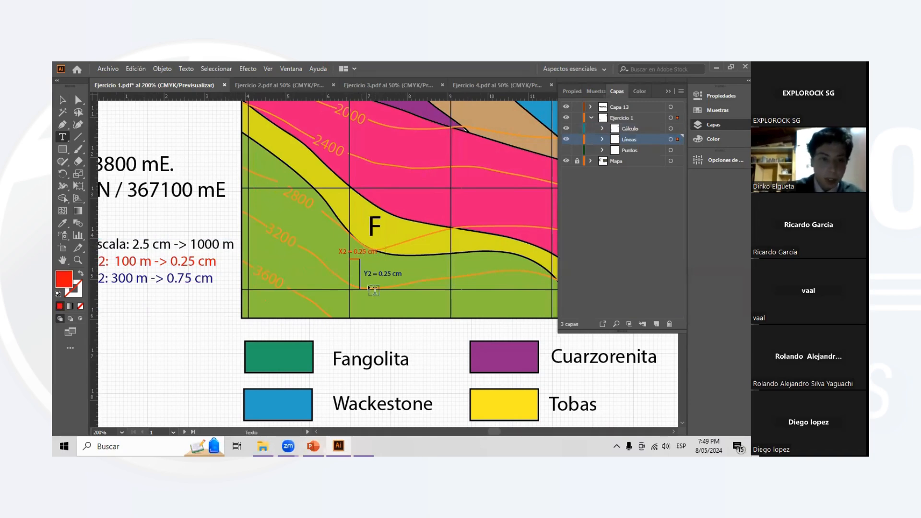
pyautogui.click(393, 274)
pyautogui.press('BackSpace')
pyautogui.write('7')
pyautogui.click(62, 99)
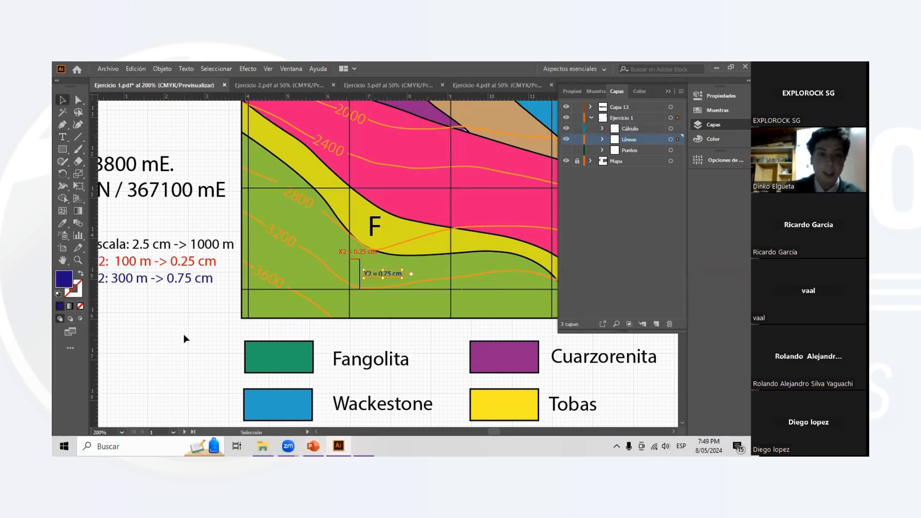
# - Inspect the relabelled offset lines and make the Puntos sublayer visible to display the P2 marker
pyautogui.scroll(2, 358, 266)
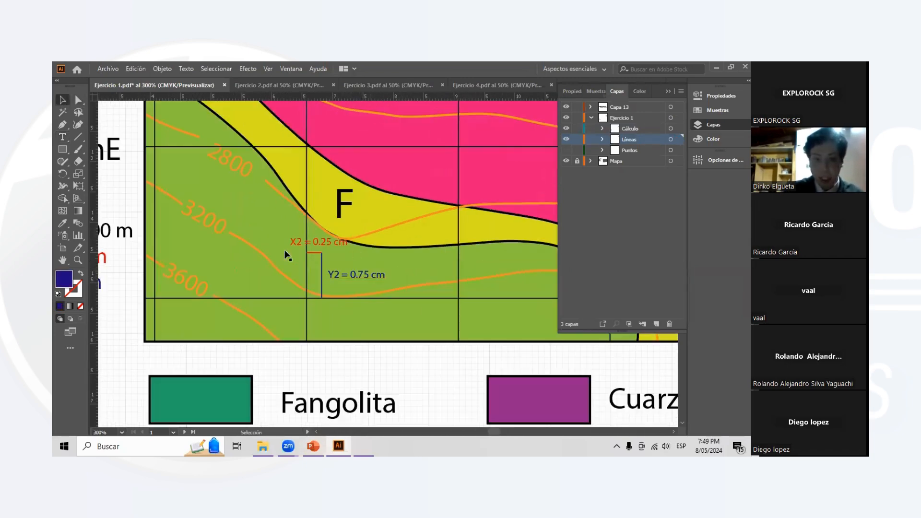
pyautogui.scroll(1, 352, 259)
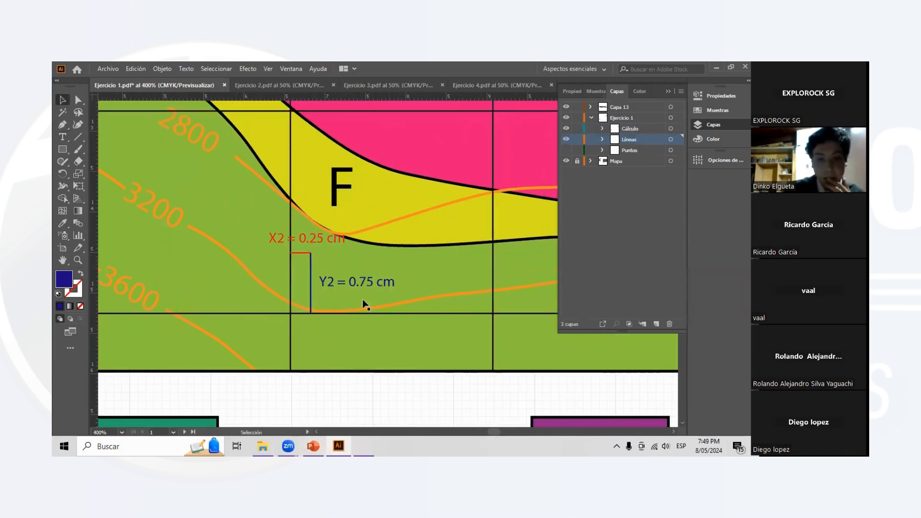
pyautogui.scroll(-3, 265, 246)
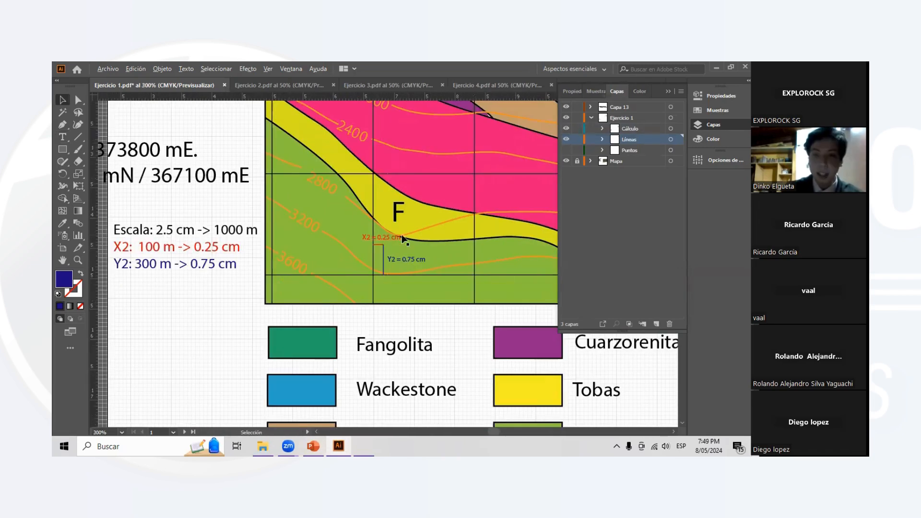
pyautogui.scroll(1, 390, 240)
pyautogui.scroll(1, 459, 223)
pyautogui.click(566, 150)
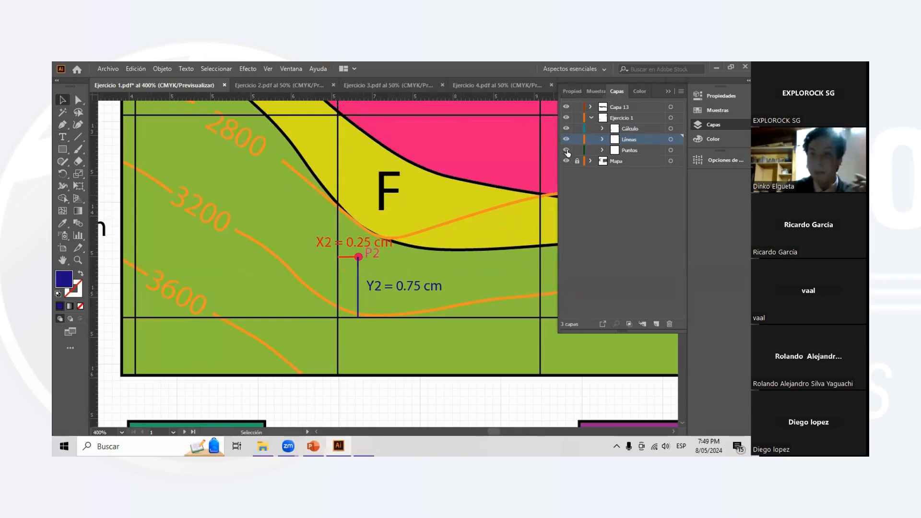
# - Hide the Puntos, Líneas and Cálculo sublayers and collapse the Ejercicio 1 layer
pyautogui.click(567, 151)
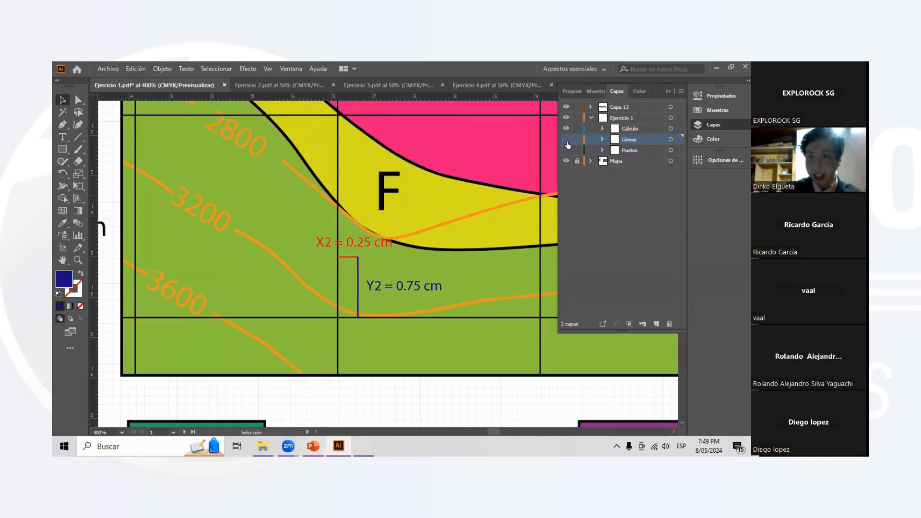
pyautogui.click(567, 139)
pyautogui.click(591, 118)
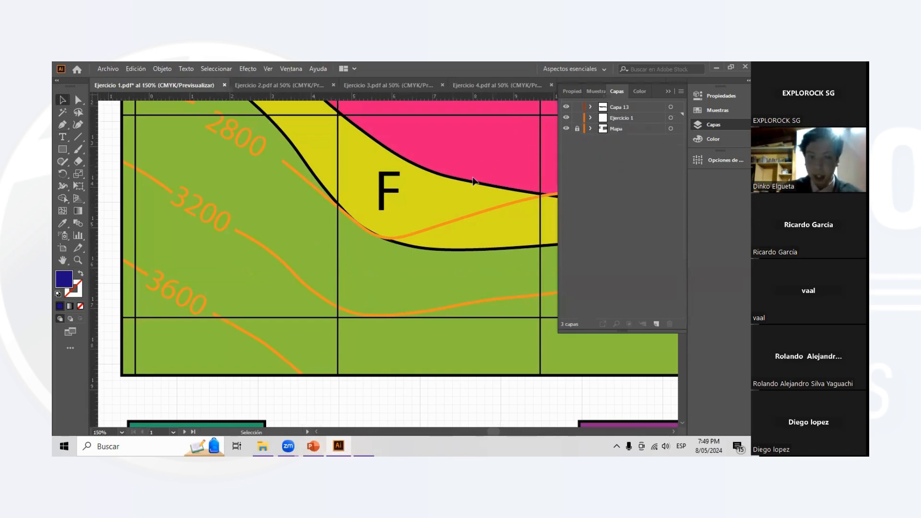
pyautogui.hotkey('ctrl', '1')
pyautogui.scroll(1, 415, 206)
pyautogui.scroll(-1, 392, 203)
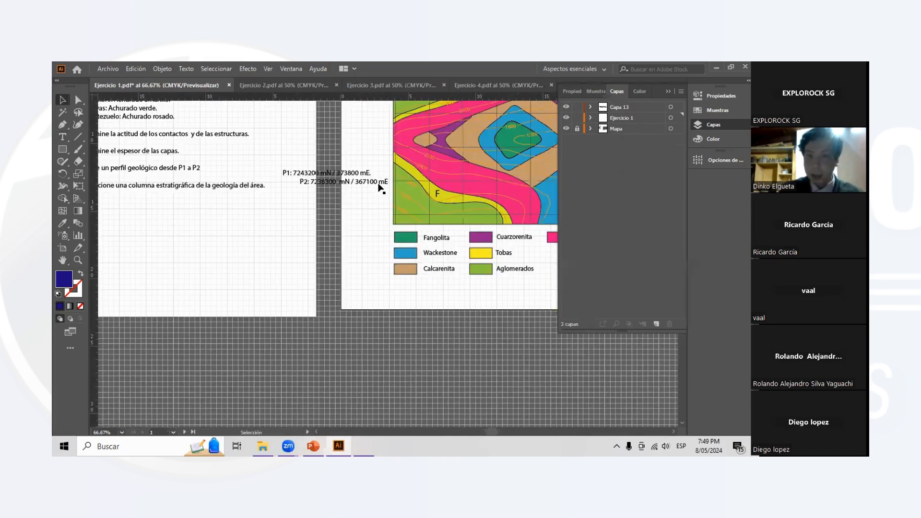
pyautogui.scroll(3, 375, 186)
pyautogui.scroll(1, 462, 104)
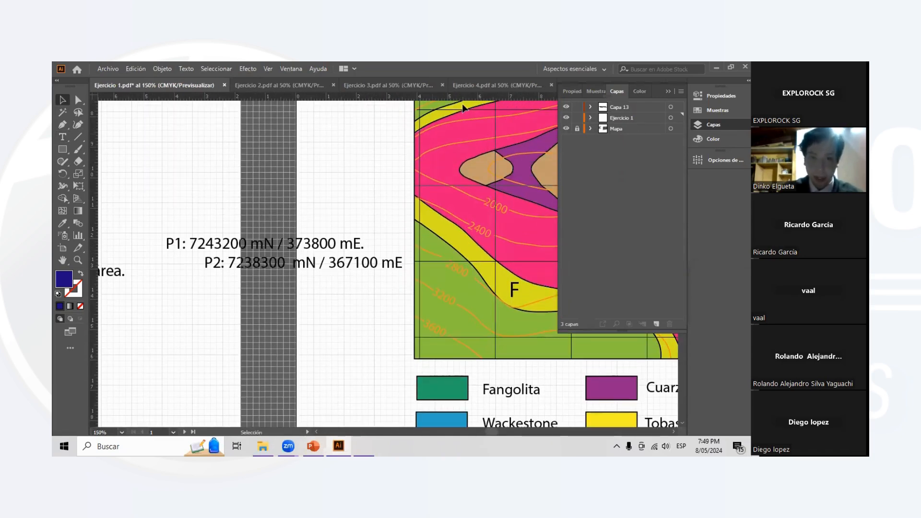
# - Collapse the layer list and review the numbered tasks on the Ejercicio 1 statement page
pyautogui.scroll(4, 462, 104)
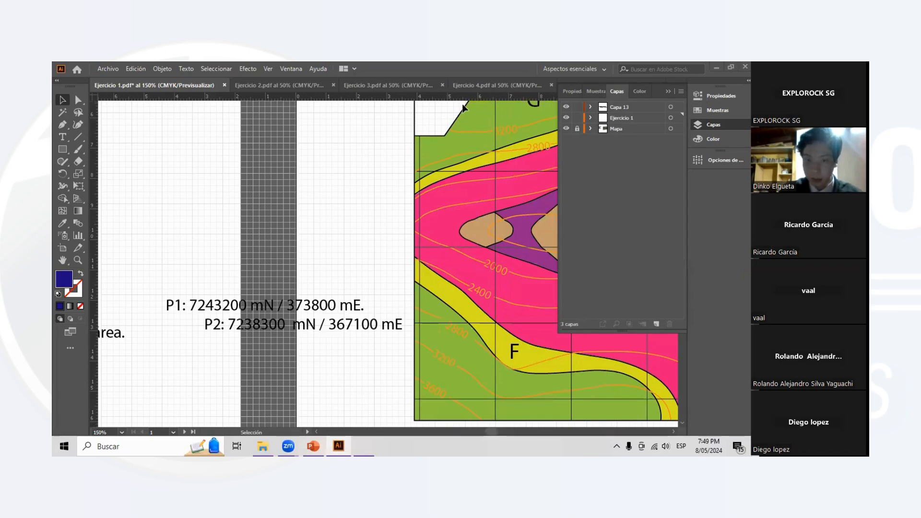
pyautogui.hscroll(-4, 462, 103)
pyautogui.scroll(-3, 382, 124)
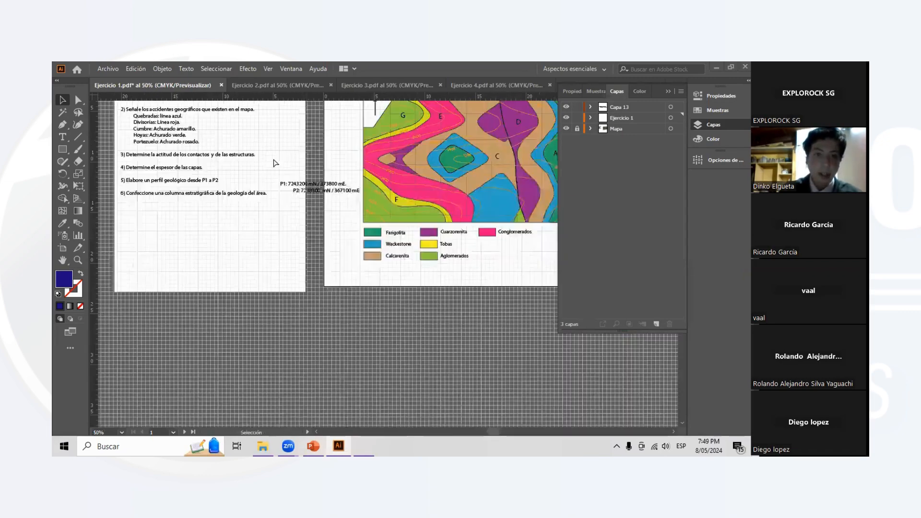
pyautogui.hscroll(-1, 669, 97)
pyautogui.scroll(3, 670, 98)
pyautogui.click(668, 91)
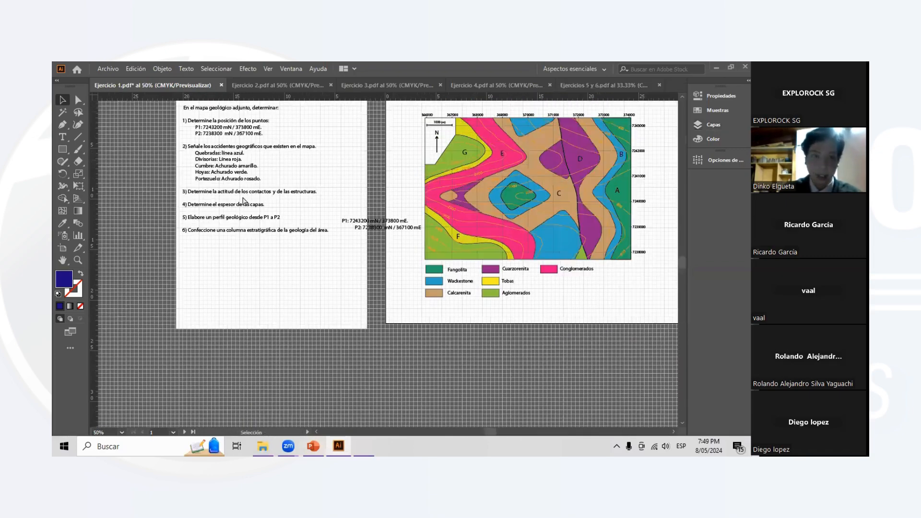
pyautogui.scroll(4, 245, 201)
pyautogui.hscroll(-2, 244, 191)
pyautogui.scroll(2, 243, 180)
pyautogui.scroll(2, 243, 217)
pyautogui.scroll(-1, 224, 199)
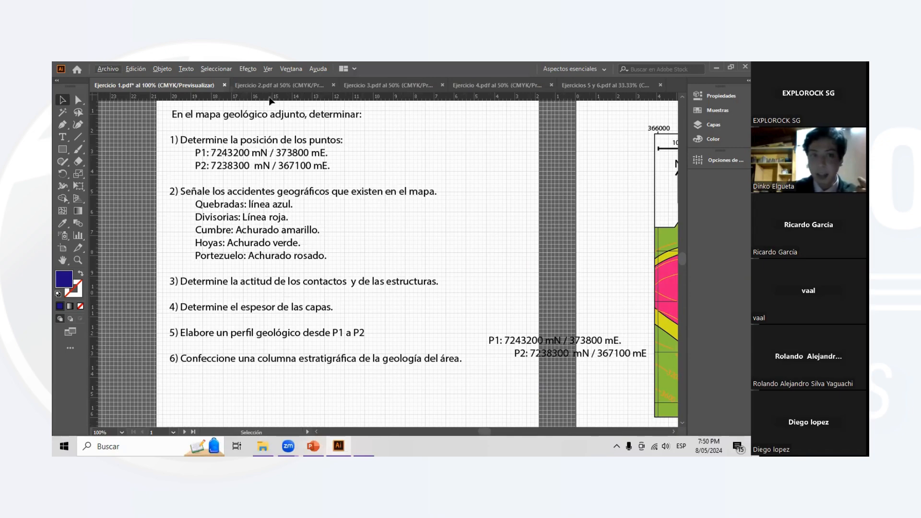
# - Switch to the Ejercicio 2.pdf document and bring its contour map into view
pyautogui.click(272, 89)
pyautogui.scroll(-1, 331, 207)
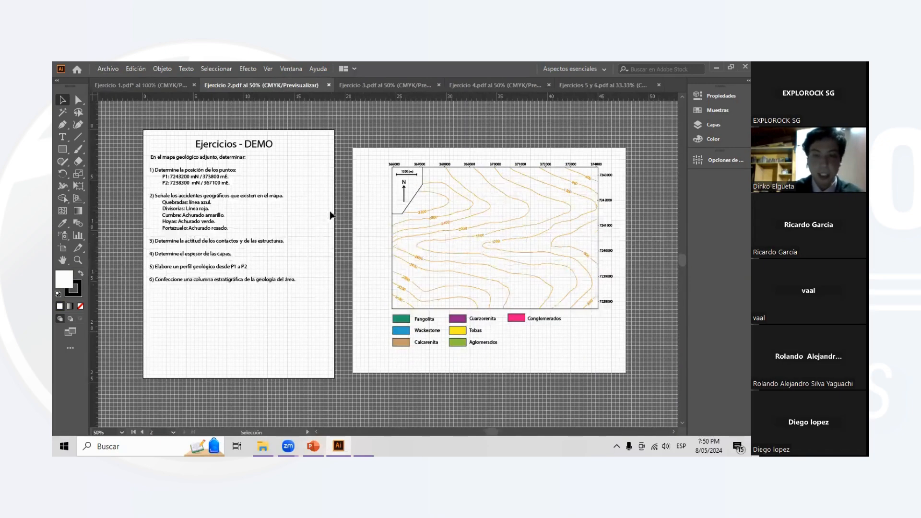
pyautogui.scroll(1, 523, 214)
pyautogui.hscroll(1, 576, 211)
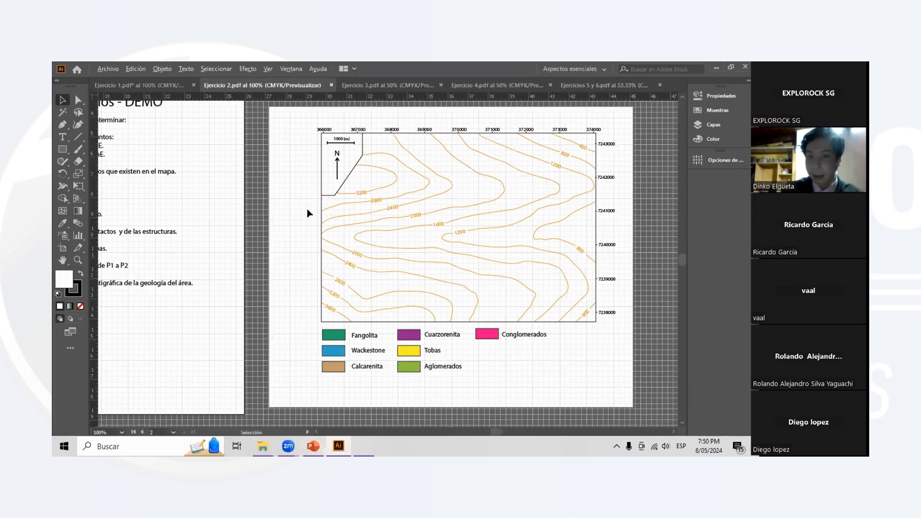
pyautogui.scroll(1, 589, 209)
pyautogui.scroll(-1, 518, 219)
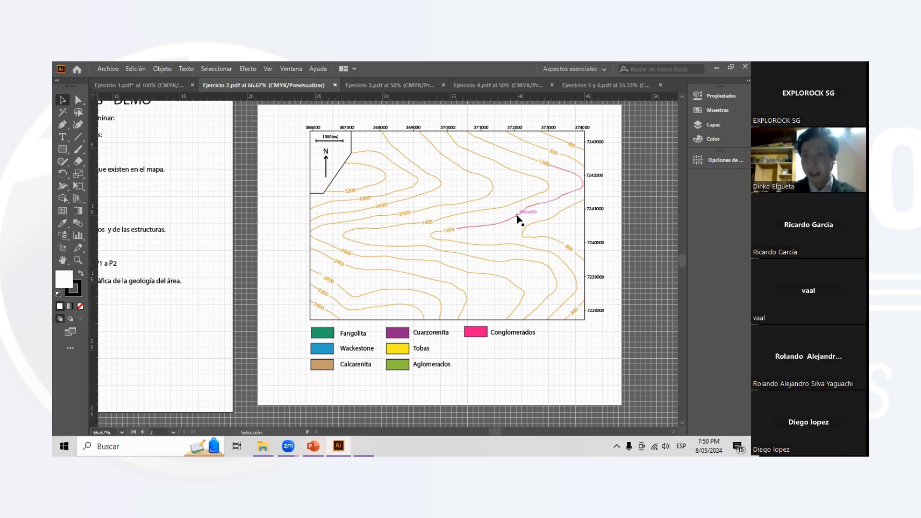
# - Display the layer list of Ejercicio 2.pdf and lock the Mapa layer
pyautogui.click(715, 124)
pyautogui.click(589, 107)
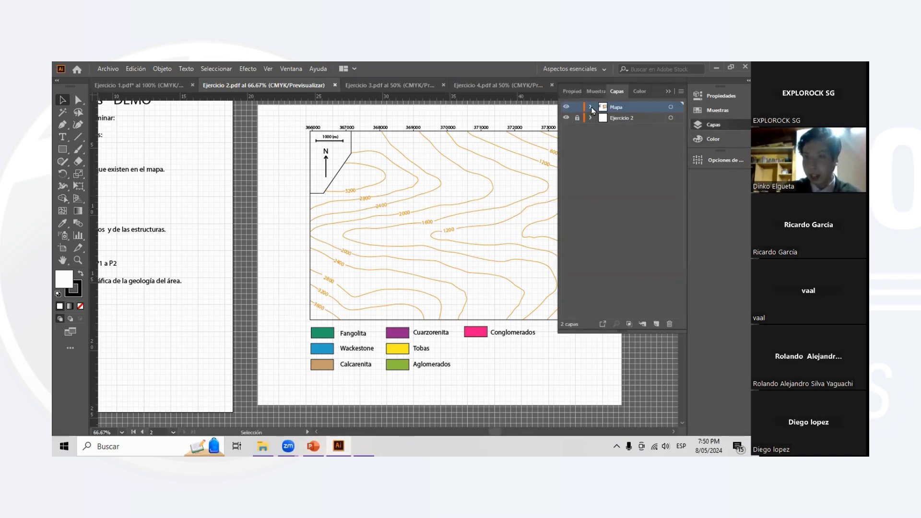
pyautogui.click(578, 107)
pyautogui.click(656, 324)
pyautogui.moveTo(626, 143); pyautogui.dragTo(612, 110)
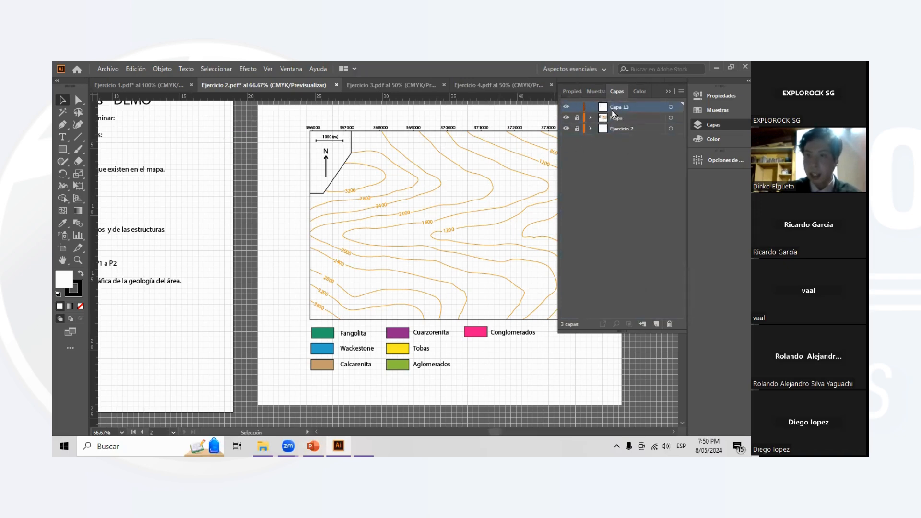
pyautogui.click(670, 324)
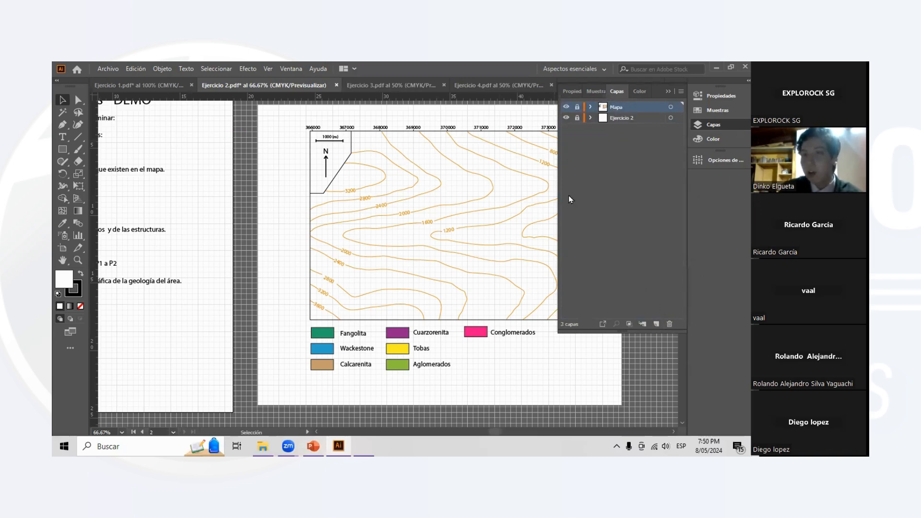
# - Unlock and expand the Ejercicio 2 layer to list its sublayers, keeping the contour map in view
pyautogui.click(591, 118)
pyautogui.hscroll(2, 378, 181)
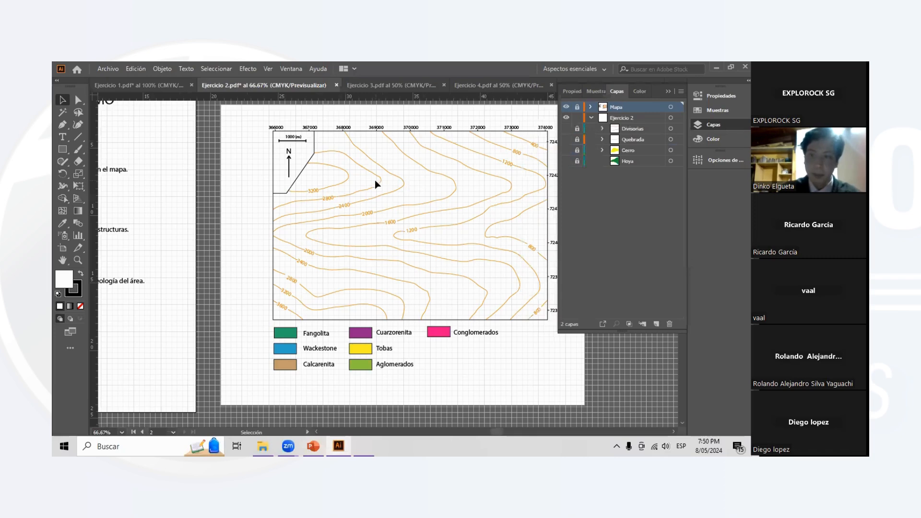
pyautogui.scroll(-1, 376, 184)
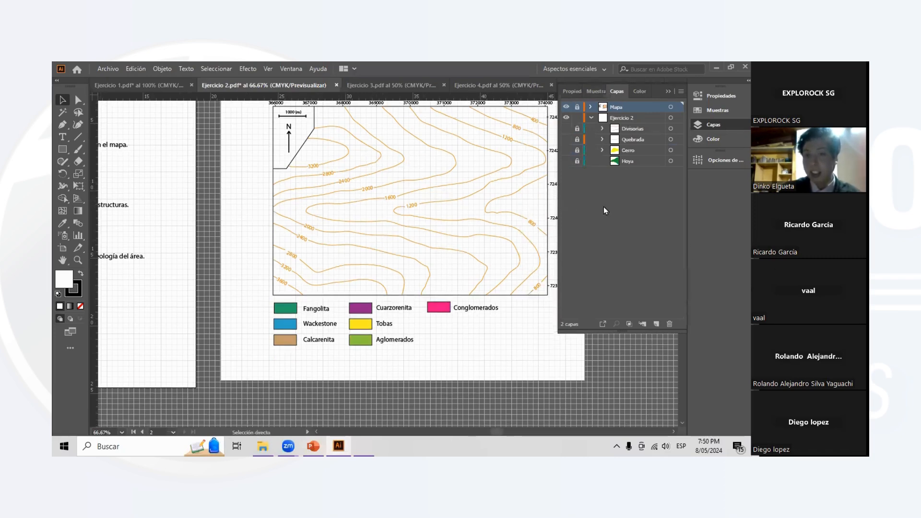
pyautogui.scroll(1, 469, 217)
pyautogui.hscroll(1, 463, 220)
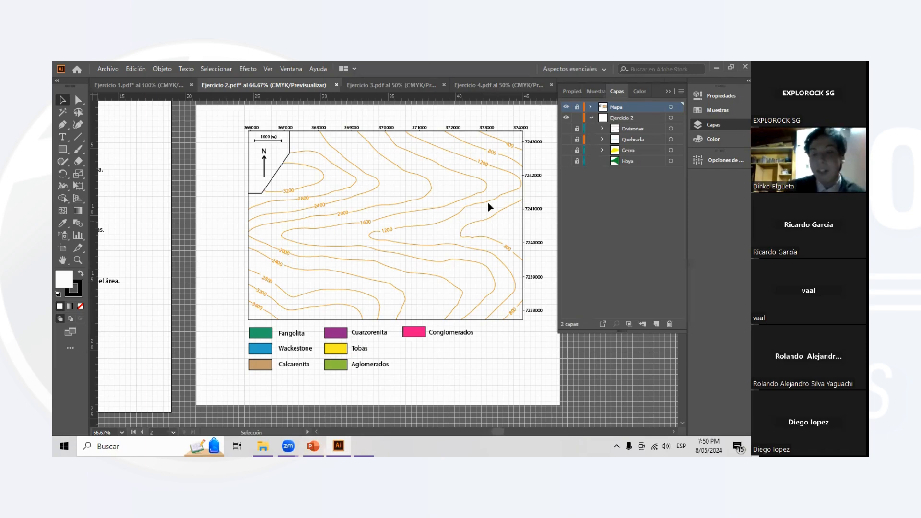
pyautogui.scroll(1, 439, 213)
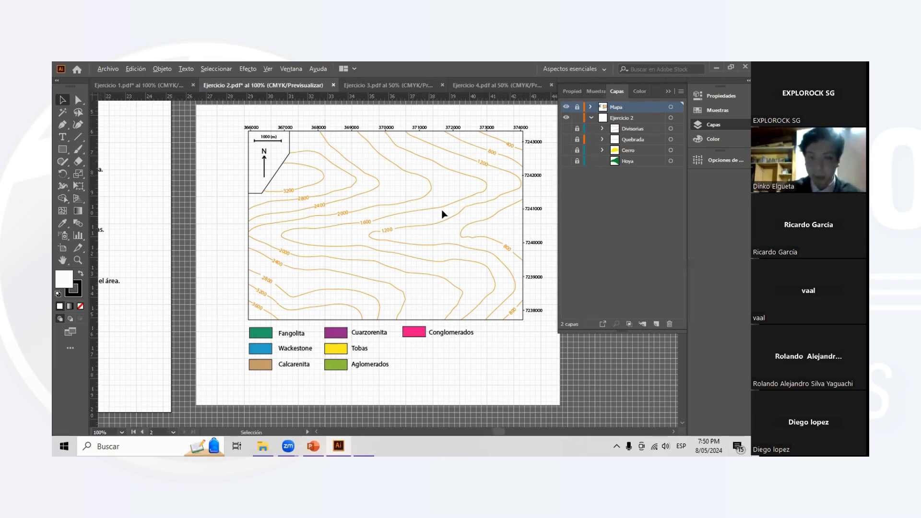
pyautogui.scroll(-1, 519, 182)
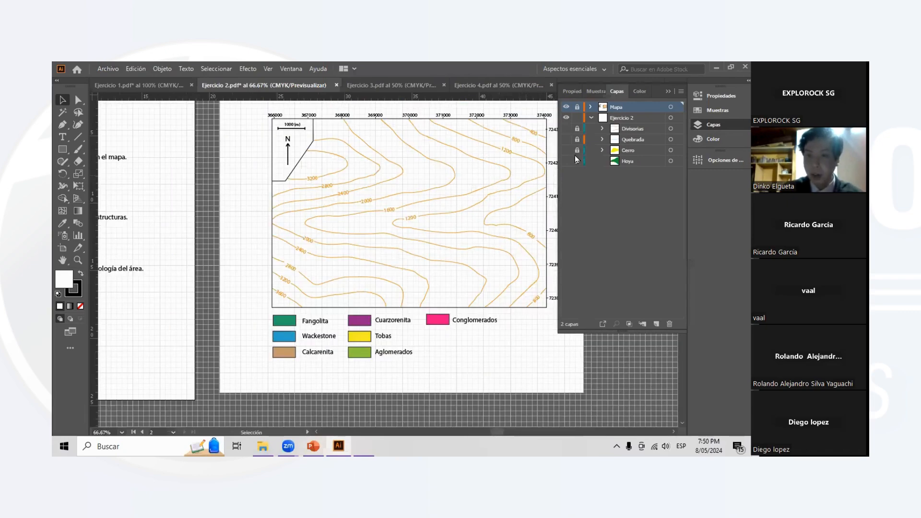
# - Make the Divisorias sublayer visible to show the red divide lines on the contour map
pyautogui.click(566, 129)
pyautogui.hscroll(1, 479, 221)
pyautogui.scroll(1, 468, 238)
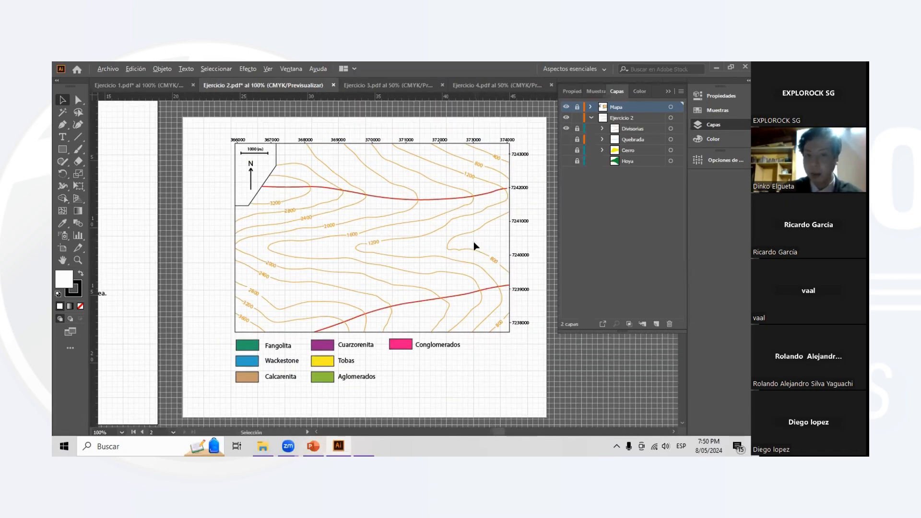
pyautogui.scroll(1, 475, 247)
pyautogui.scroll(-1, 323, 339)
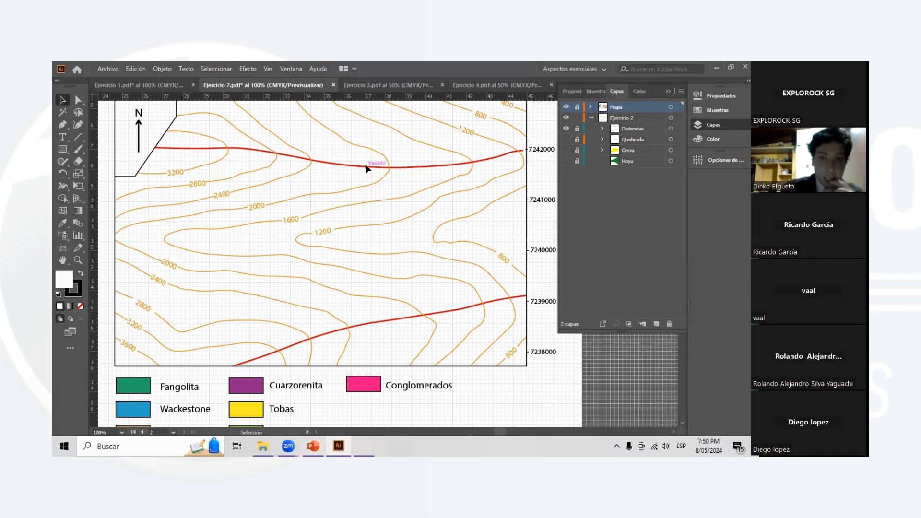
# - Examine how the red divide lines cross the contour bends in the northern and southern parts of the map
pyautogui.scroll(-1, 465, 170)
pyautogui.hscroll(-1, 465, 170)
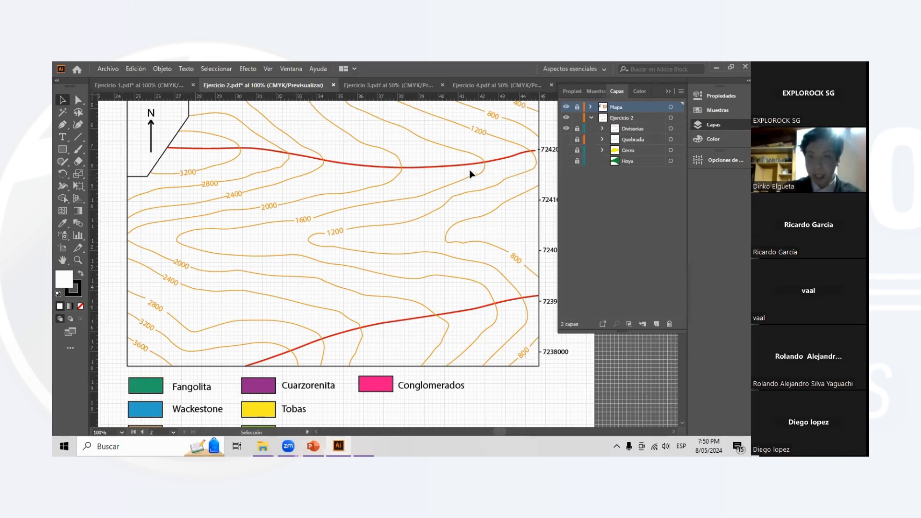
pyautogui.scroll(3, 474, 173)
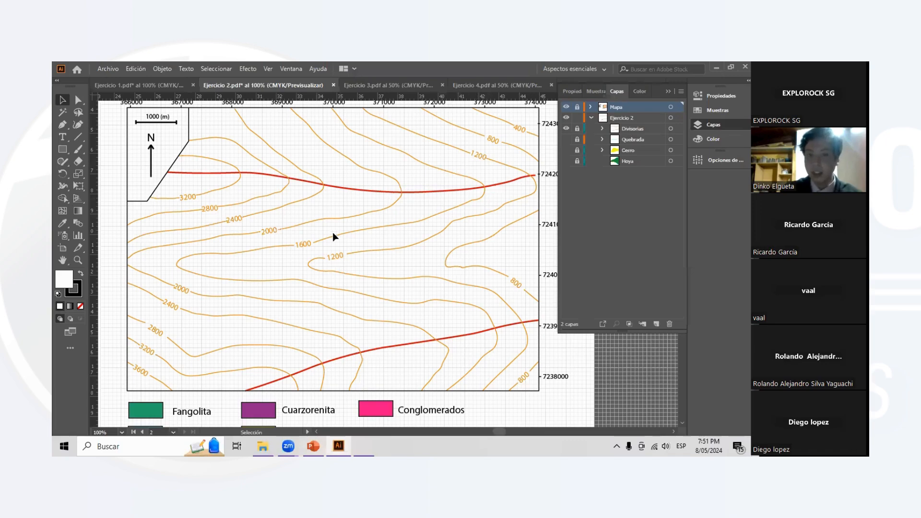
pyautogui.scroll(-1, 330, 193)
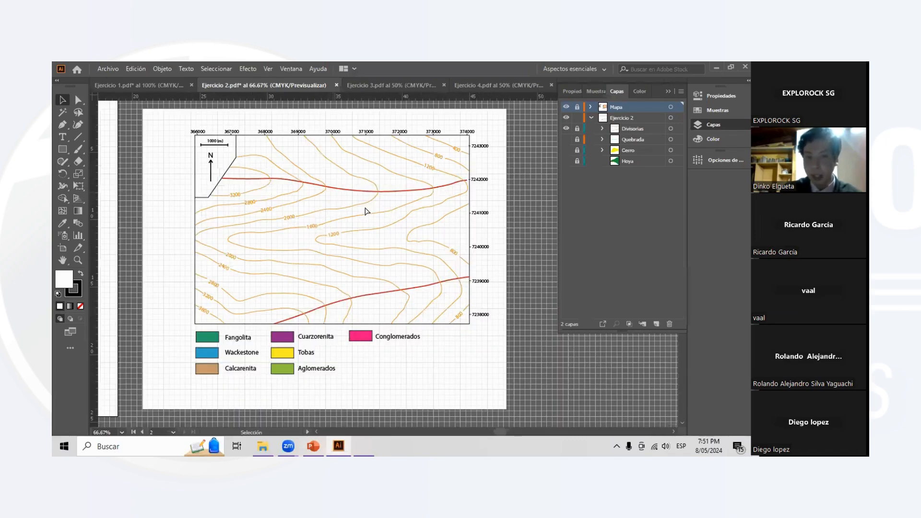
pyautogui.scroll(1, 353, 210)
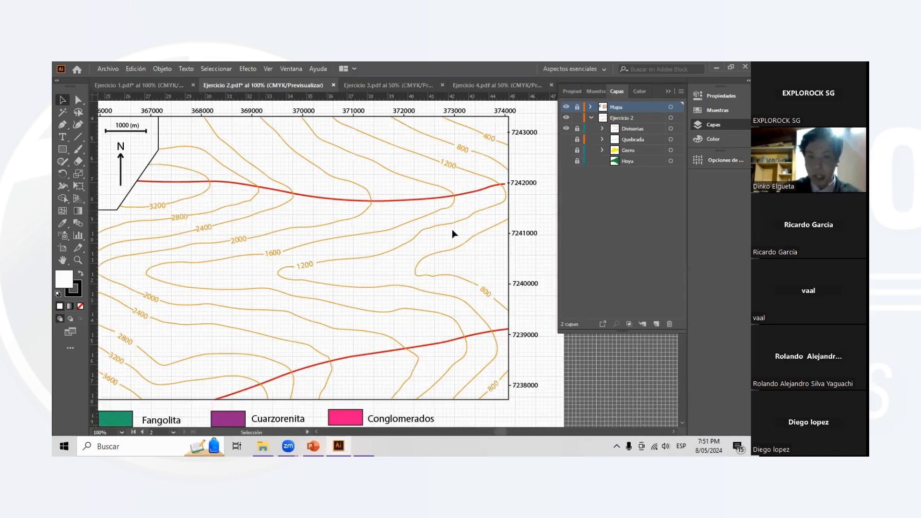
pyautogui.scroll(-2, 309, 330)
pyautogui.hscroll(-1, 281, 338)
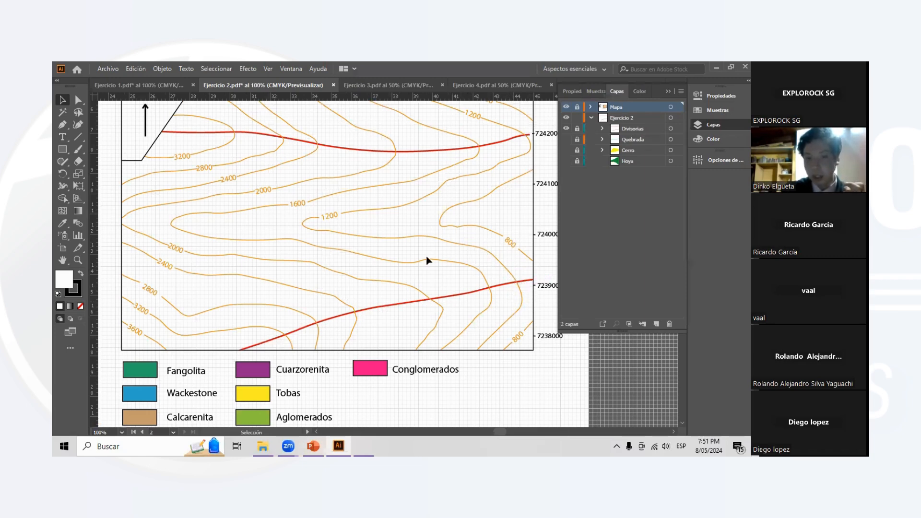
pyautogui.scroll(2, 450, 283)
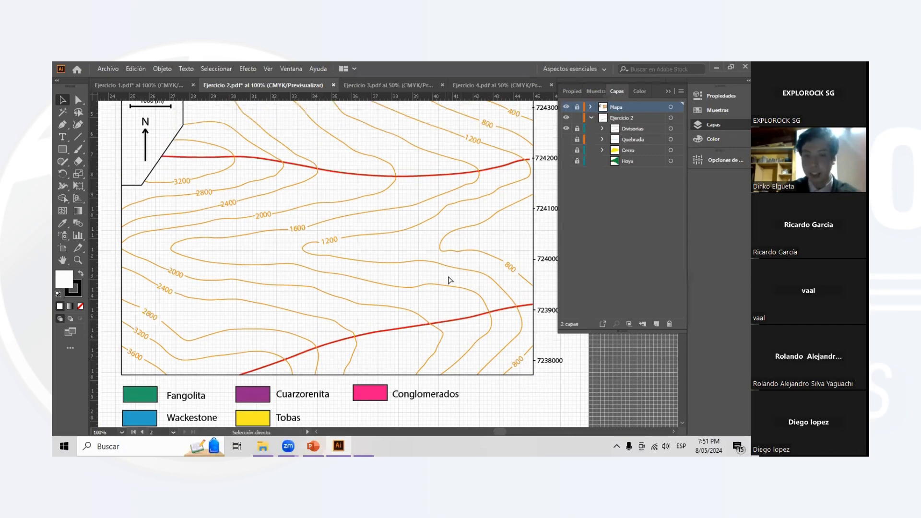
pyautogui.hscroll(2, 446, 275)
pyautogui.scroll(-1, 271, 336)
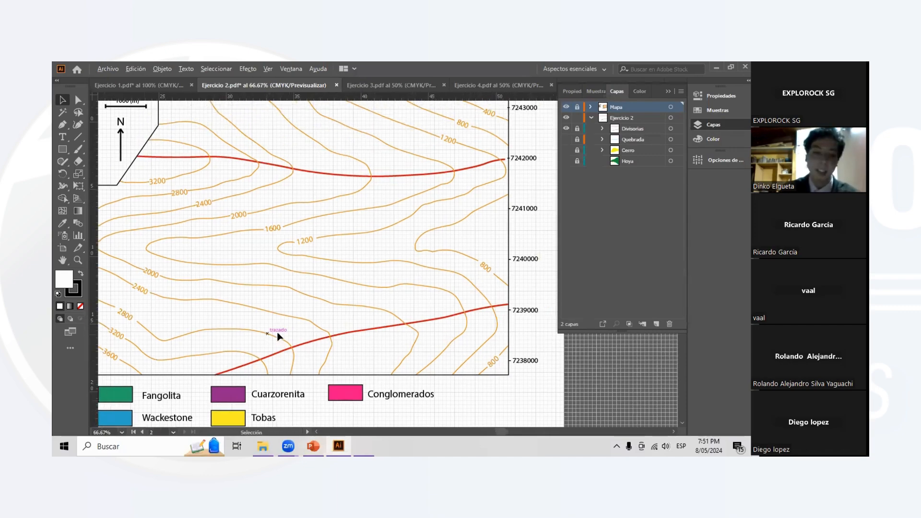
pyautogui.hscroll(-1, 310, 324)
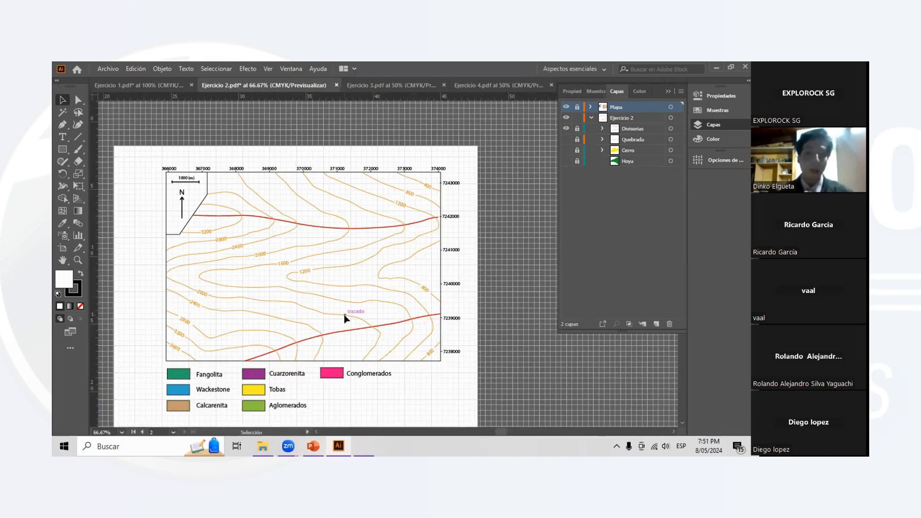
# - Make the Quebrada sublayer visible and inspect the blue ravine line against the contours between the two divides
pyautogui.click(565, 140)
pyautogui.scroll(1, 339, 269)
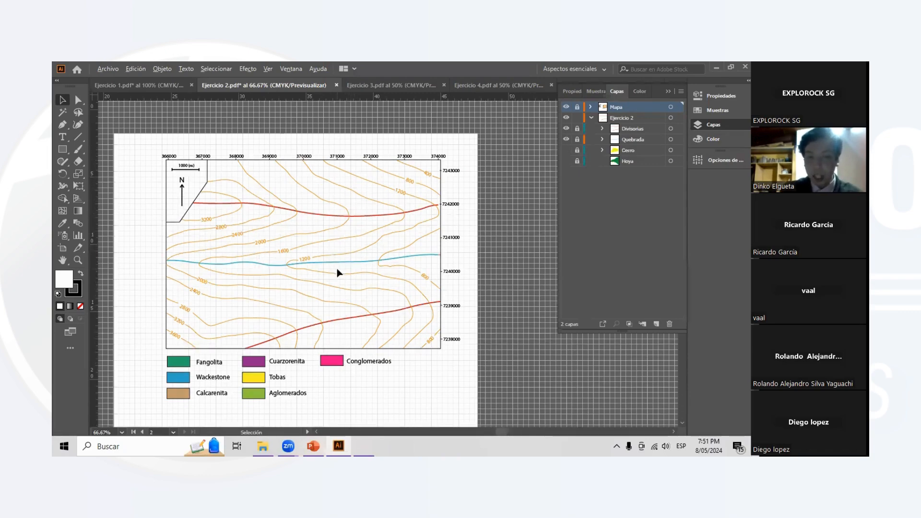
pyautogui.scroll(1, 340, 271)
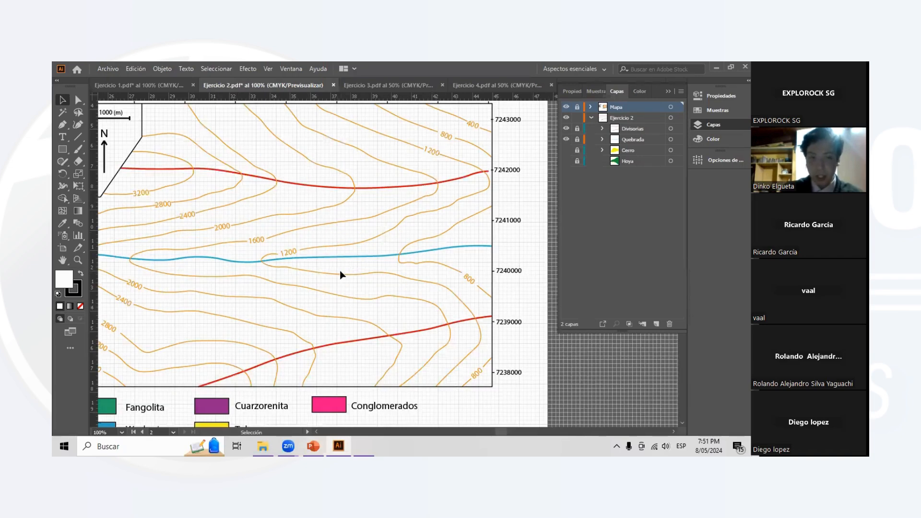
pyautogui.scroll(-2, 341, 272)
pyautogui.scroll(1, 360, 273)
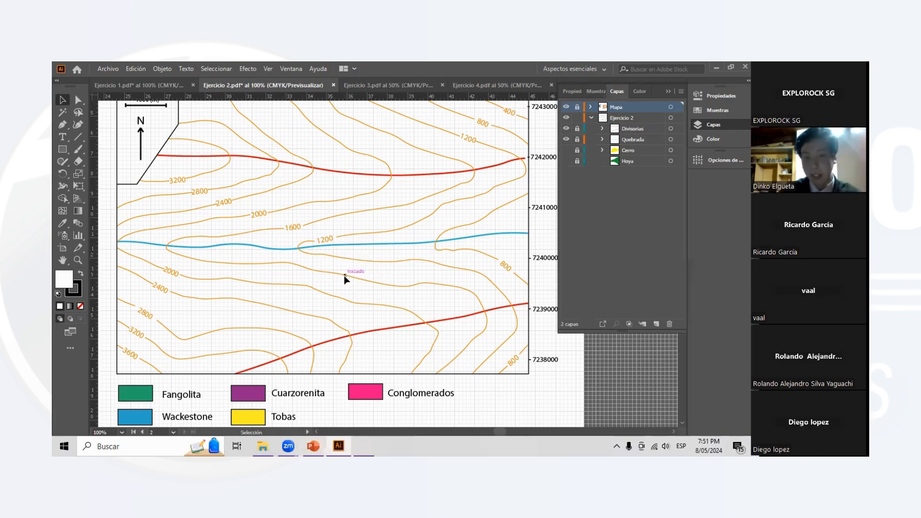
pyautogui.scroll(-1, 344, 276)
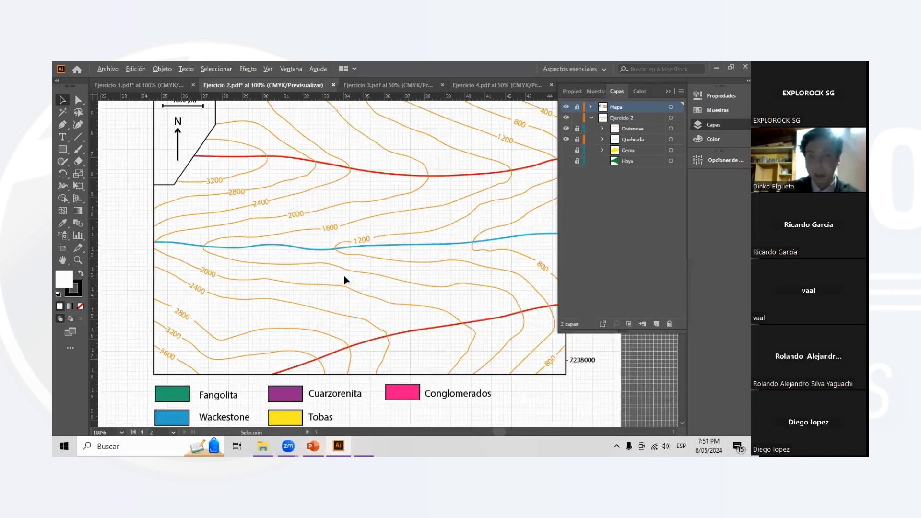
pyautogui.scroll(-1, 349, 273)
pyautogui.hscroll(-1, 350, 273)
pyautogui.scroll(-1, 349, 273)
pyautogui.scroll(1, 349, 273)
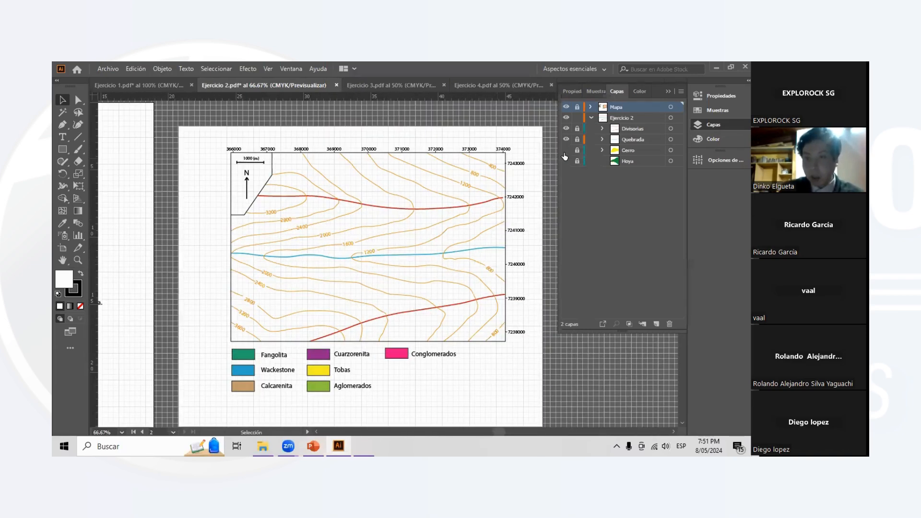
# - Make the Cerro sublayer visible, collapse the layer list and inspect the yellow summit area beside the north arrow
pyautogui.scroll(1, 335, 206)
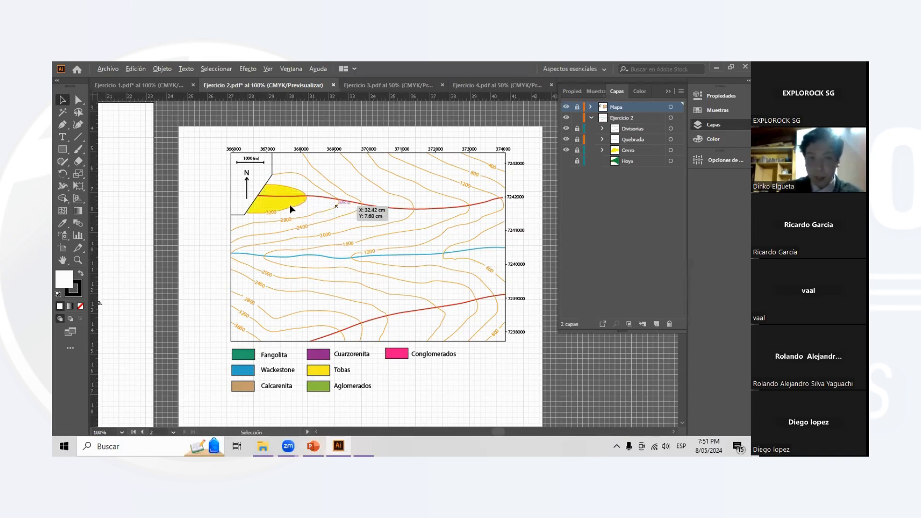
pyautogui.scroll(-1, 299, 201)
pyautogui.click(668, 92)
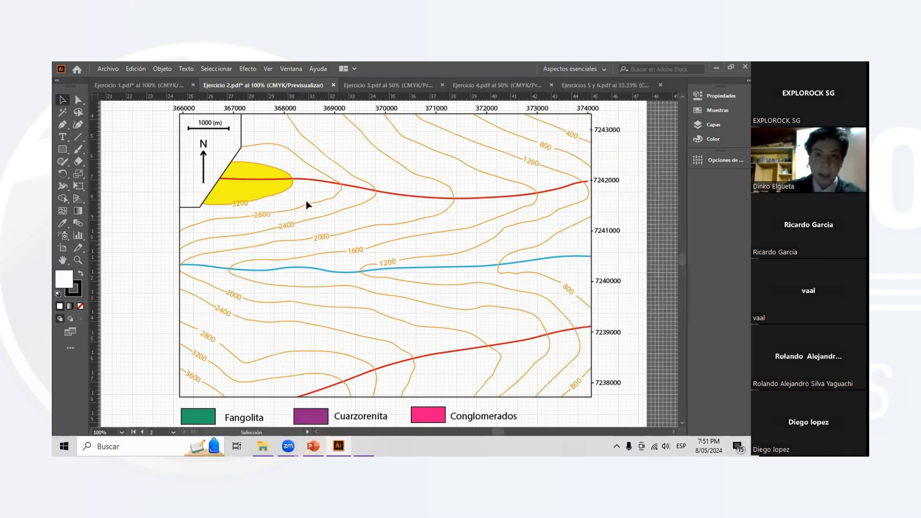
pyautogui.scroll(-1, 293, 208)
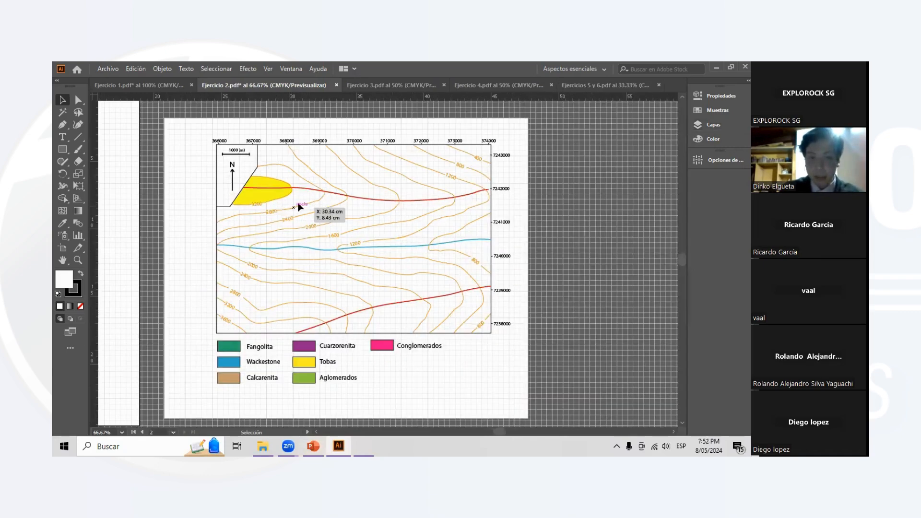
pyautogui.scroll(1, 307, 209)
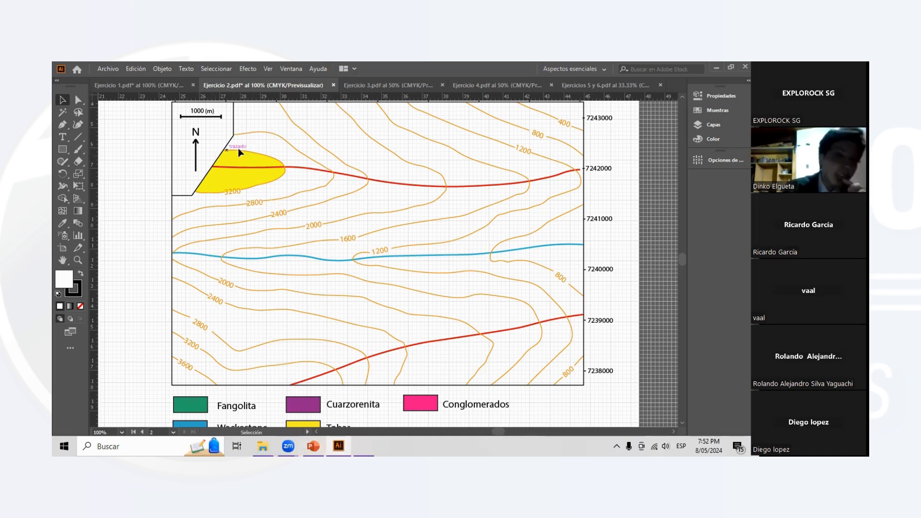
pyautogui.scroll(-1, 289, 186)
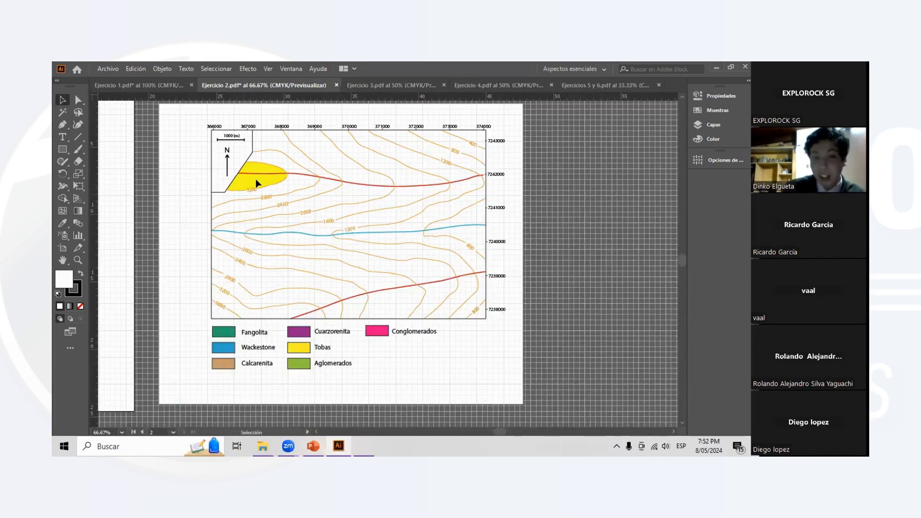
# - Make the Hoya sublayer visible to show the green basin area on the contour map
pyautogui.scroll(2, 307, 184)
pyautogui.scroll(-3, 333, 184)
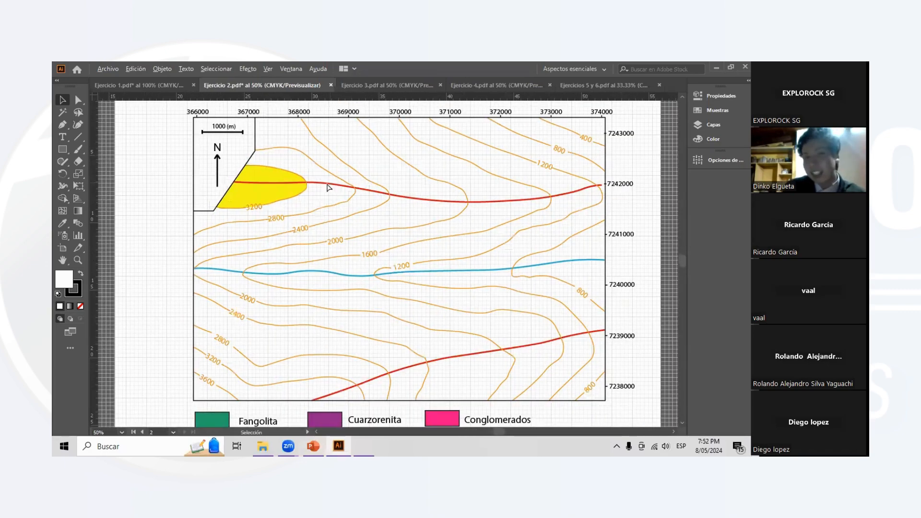
pyautogui.scroll(-3, 329, 187)
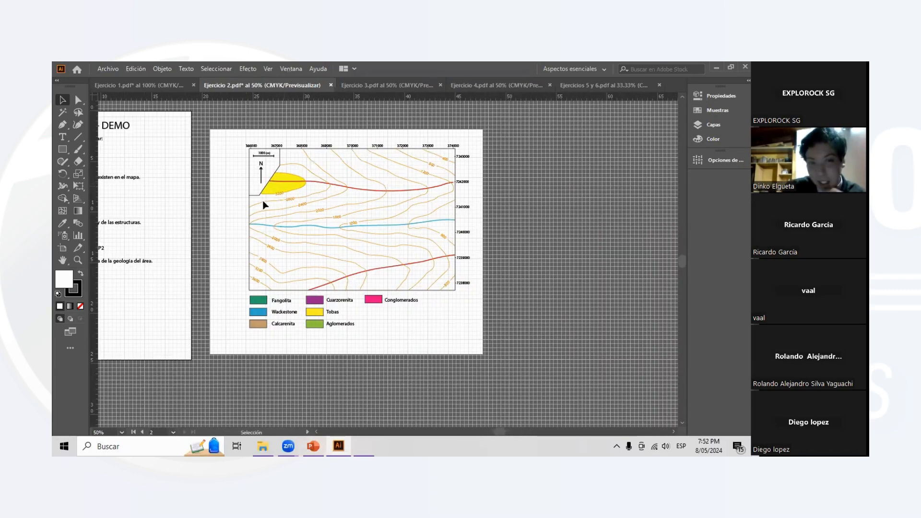
pyautogui.scroll(2, 265, 205)
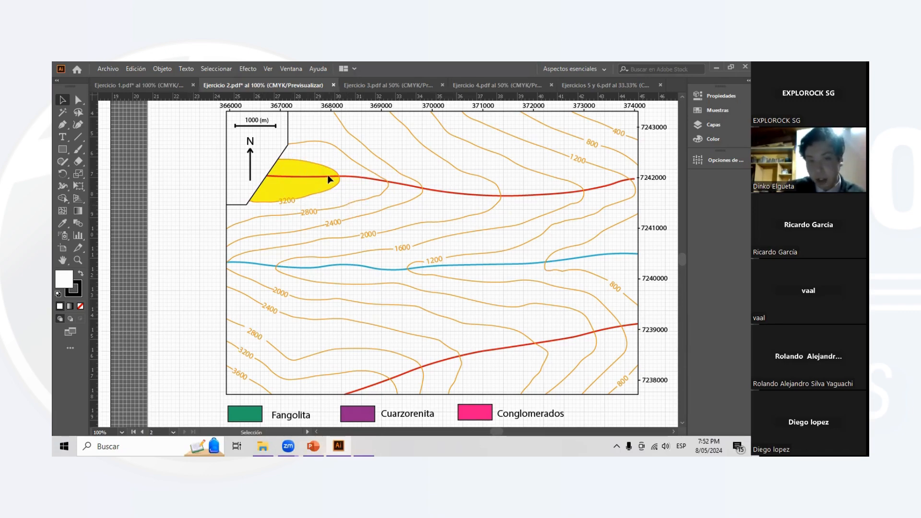
pyautogui.scroll(-1, 313, 170)
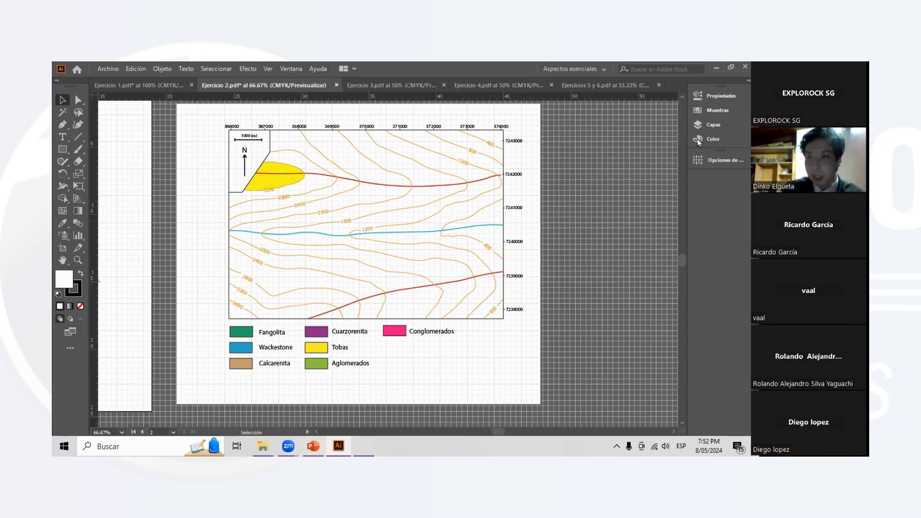
pyautogui.click(708, 125)
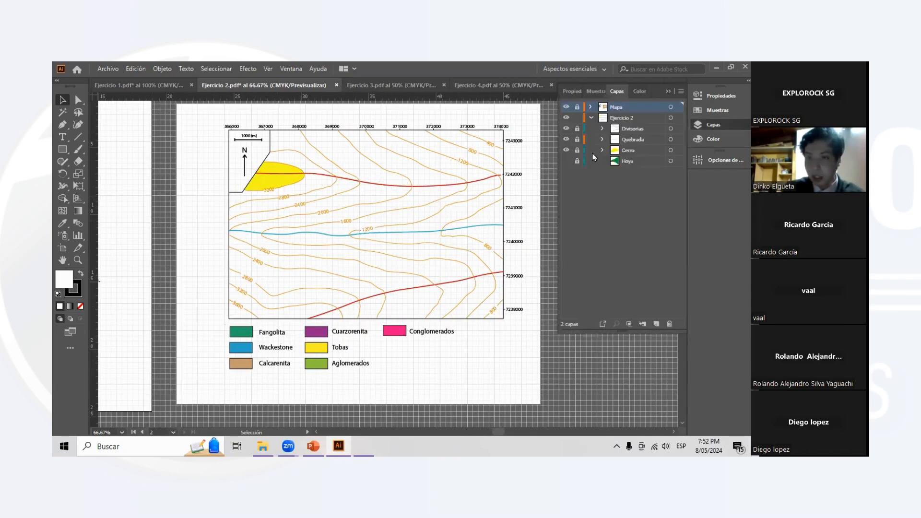
pyautogui.click(567, 161)
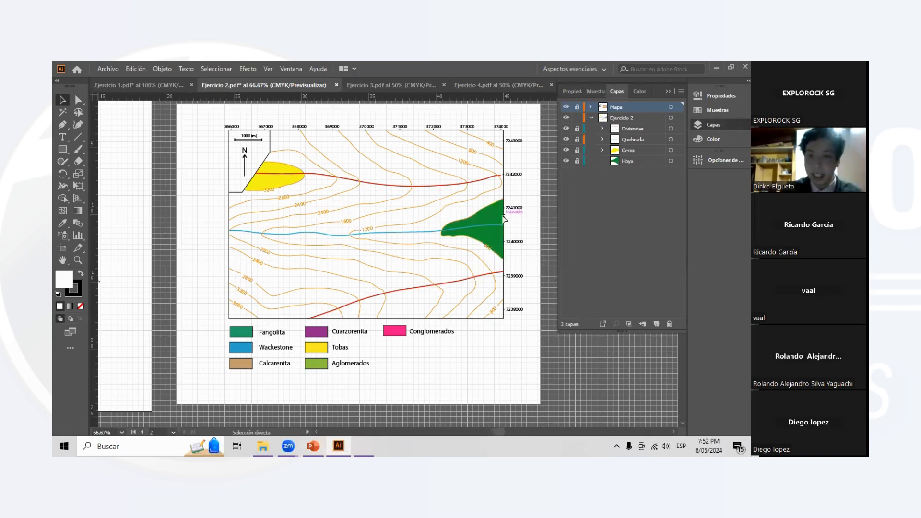
# - Inspect the green basin area against the 800 contour and the blue ravine line, and collapse the layer list
pyautogui.hscroll(2, 453, 215)
pyautogui.scroll(3, 453, 215)
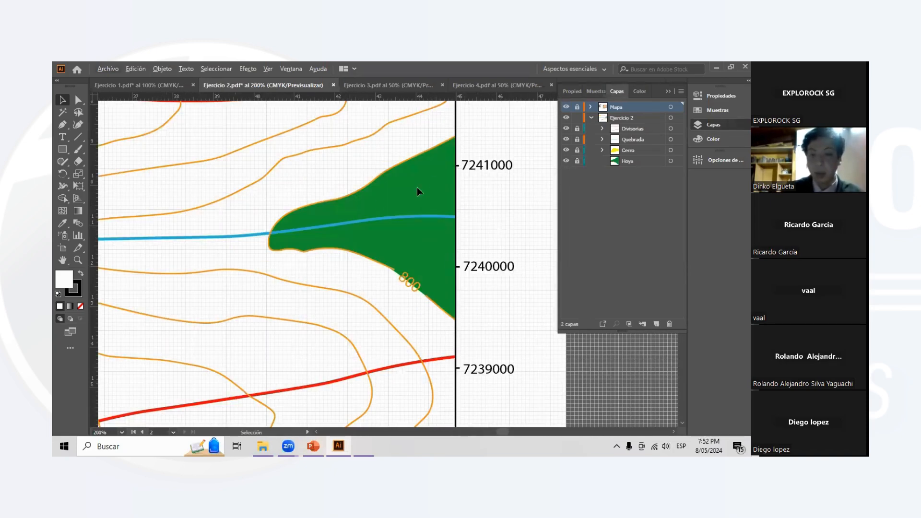
pyautogui.scroll(-2, 398, 214)
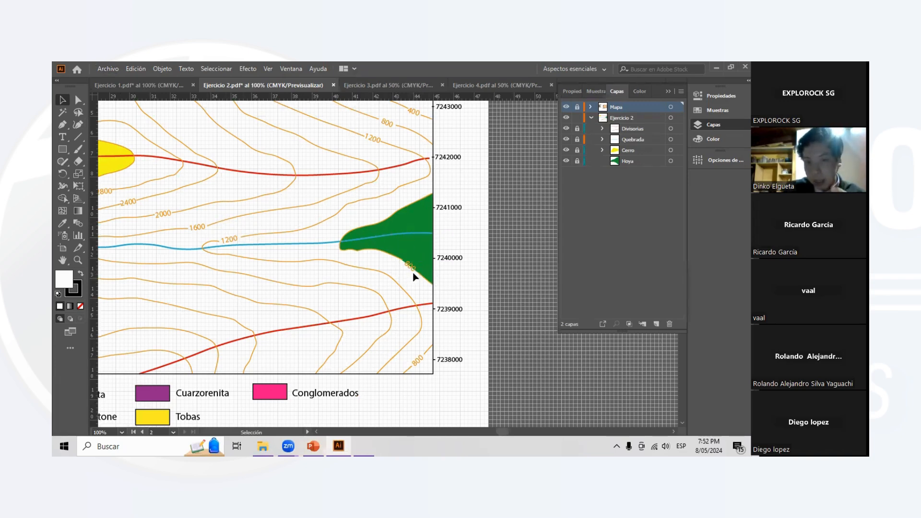
pyautogui.hscroll(-2, 483, 261)
pyautogui.scroll(-1, 404, 240)
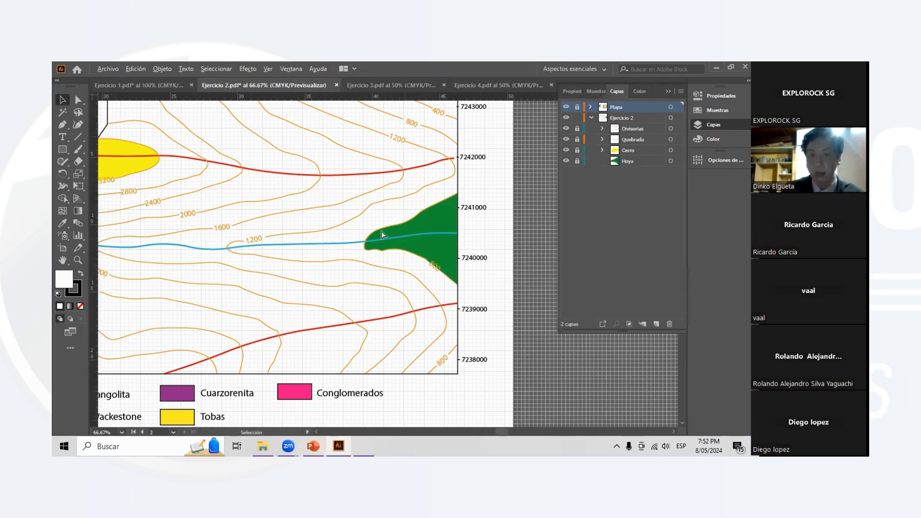
pyautogui.hscroll(-2, 405, 240)
pyautogui.click(669, 91)
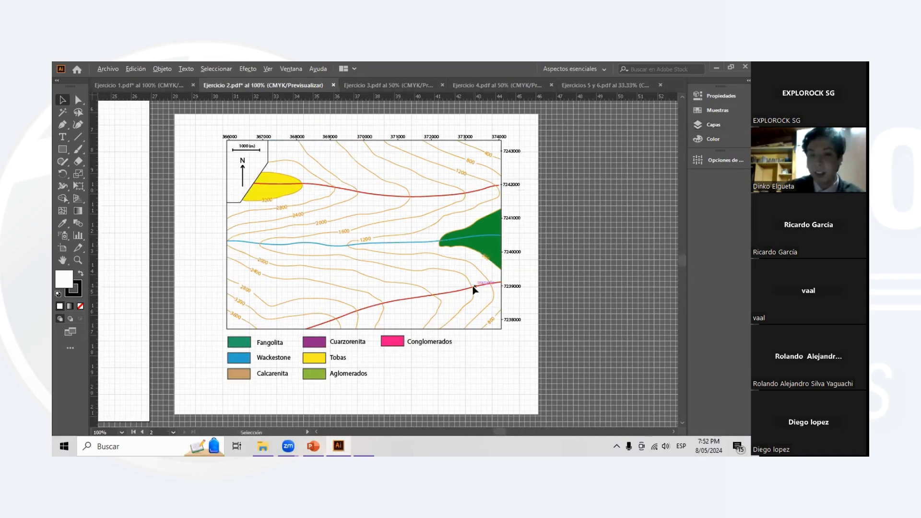
# - Compare the landforms marked on the contour map with the ravines, divides, summit, basins and pass listed in item 2 of the exercise sheet
pyautogui.scroll(1, 491, 261)
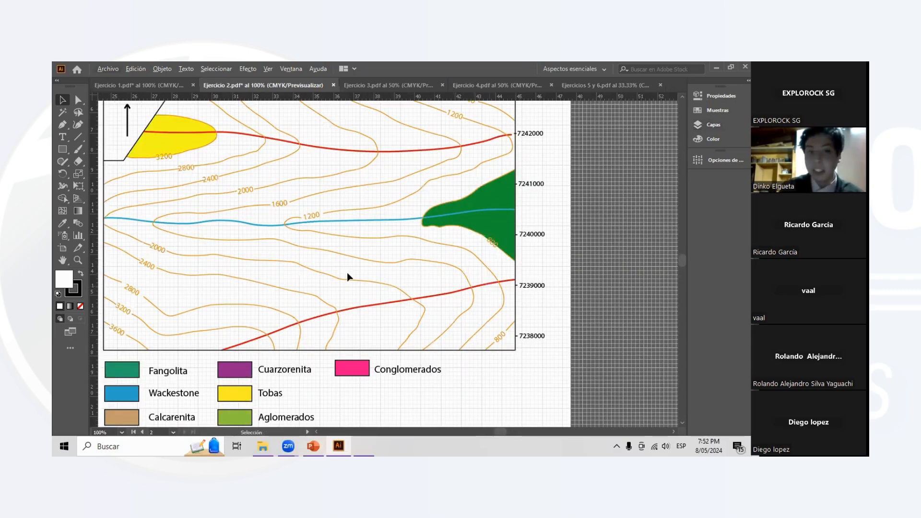
pyautogui.scroll(-2, 346, 277)
pyautogui.scroll(1, 356, 279)
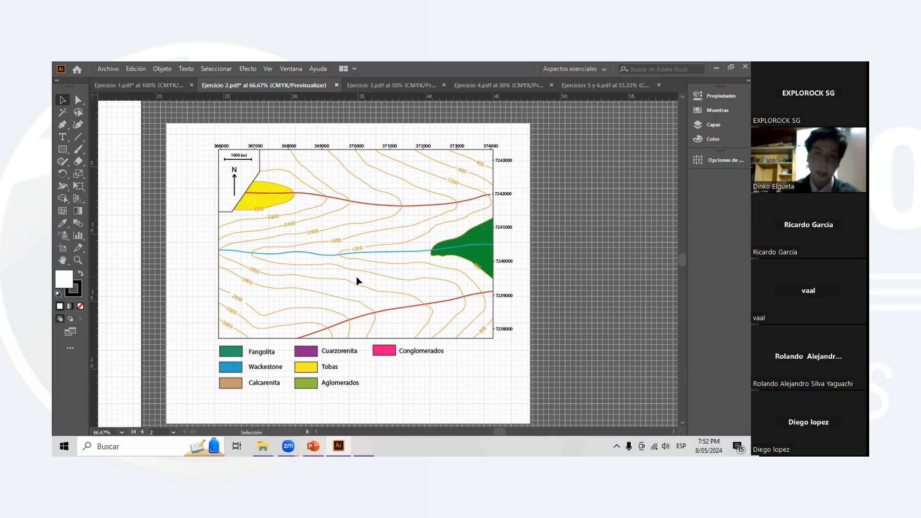
pyautogui.hscroll(-1, 358, 216)
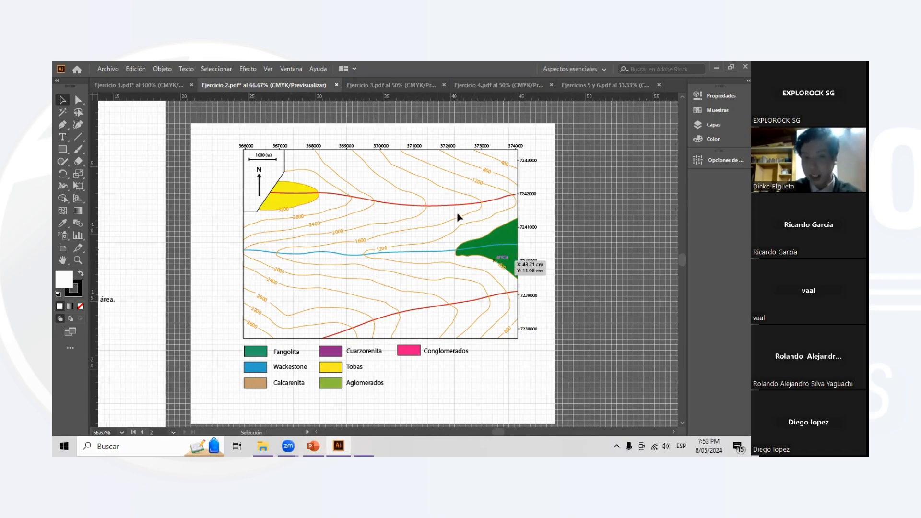
pyautogui.hscroll(-1, 490, 273)
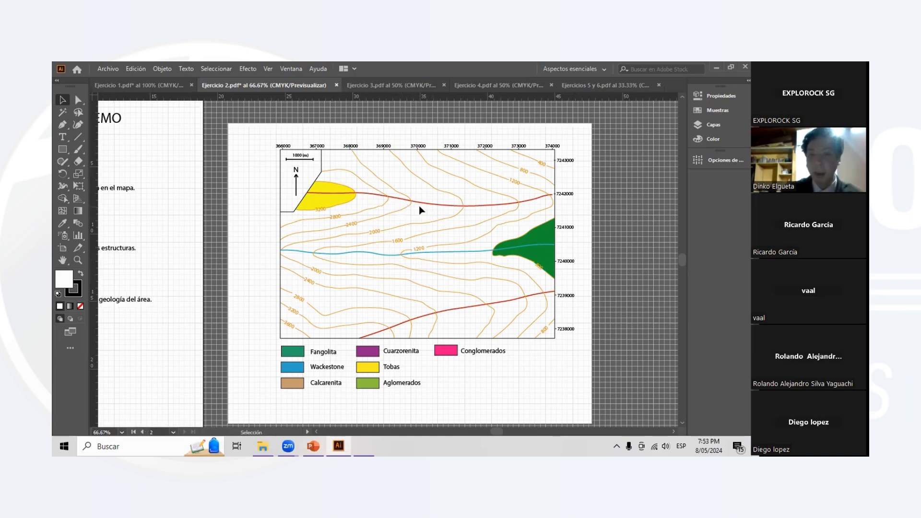
pyautogui.hscroll(-1, 424, 223)
pyautogui.hscroll(-1, 218, 223)
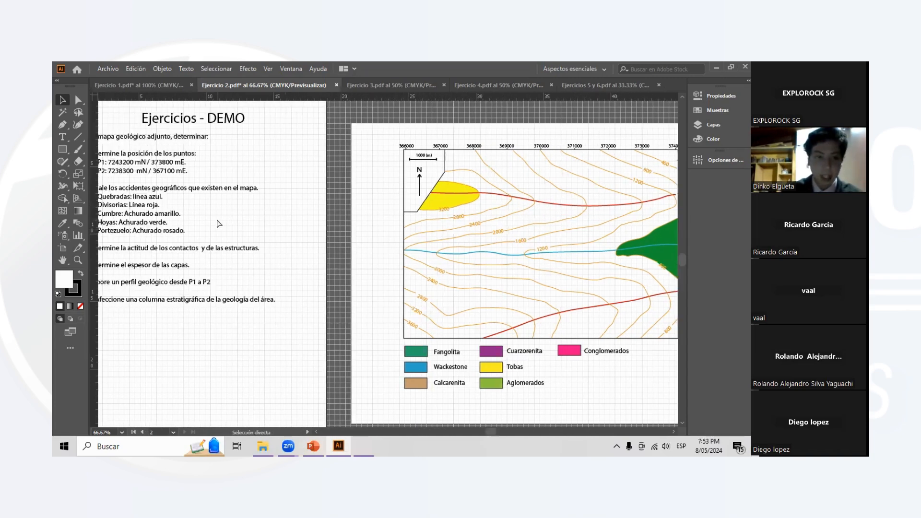
pyautogui.hscroll(-1, 219, 224)
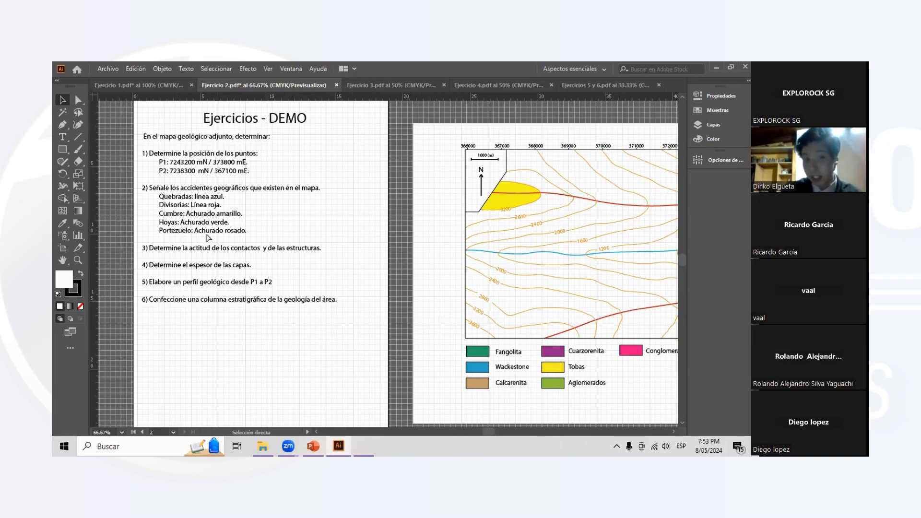
pyautogui.hscroll(2, 207, 237)
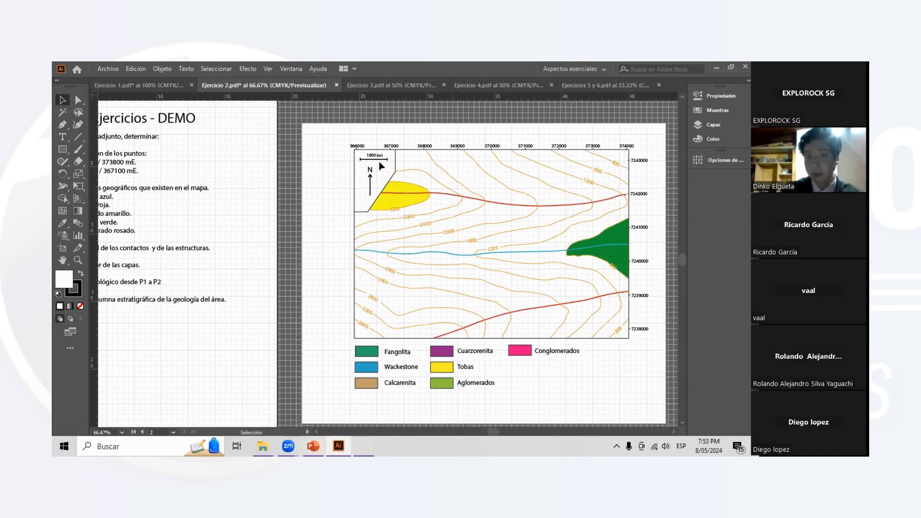
pyautogui.hscroll(-1, 140, 205)
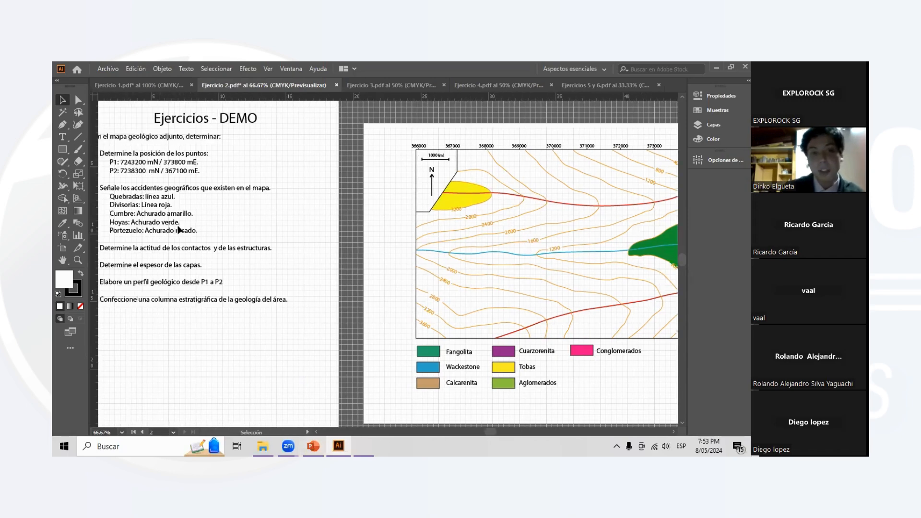
pyautogui.hscroll(-1, 179, 231)
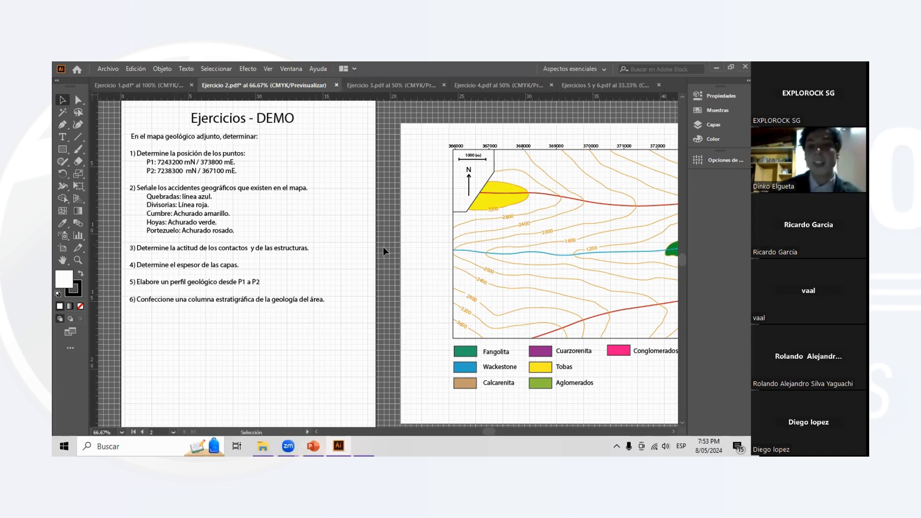
# - Read item 3 of the exercise sheet about the attitude of the contacts and structures
pyautogui.hscroll(2, 512, 207)
pyautogui.hscroll(2, 512, 207)
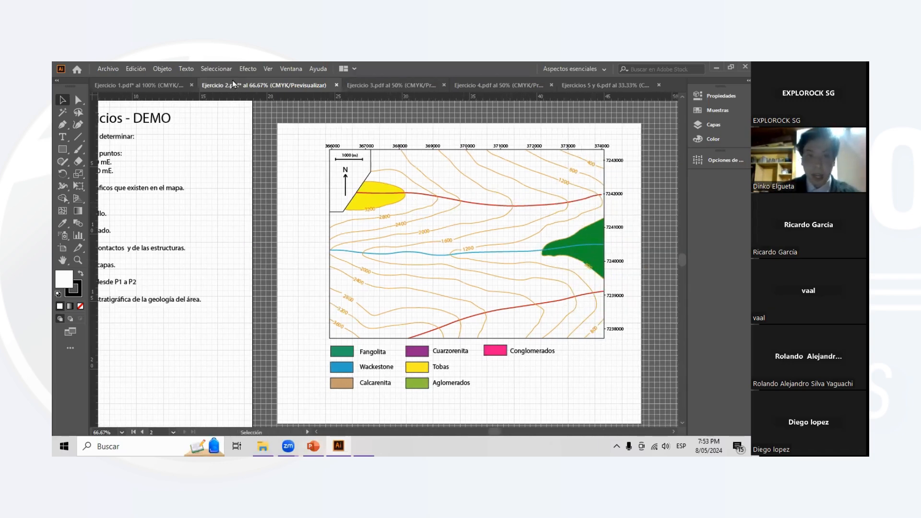
pyautogui.hscroll(-5, 190, 227)
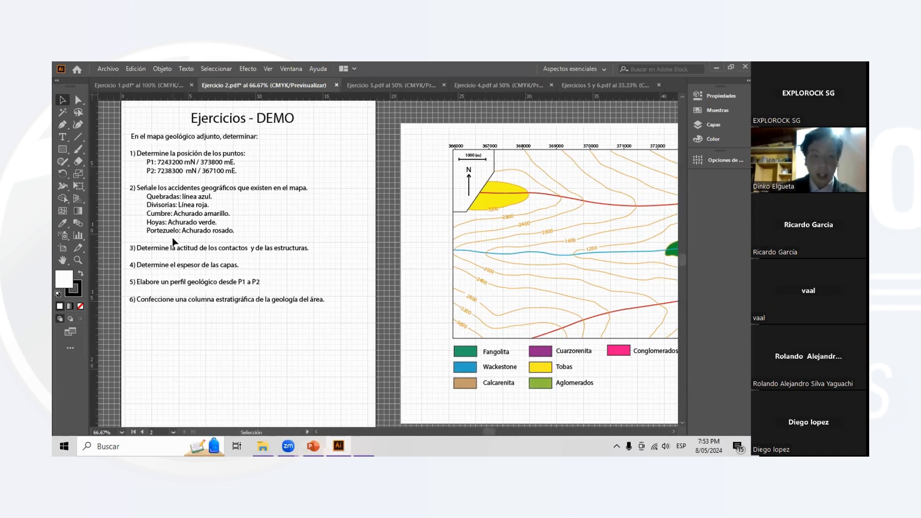
pyautogui.hotkey('ctrl', '+')
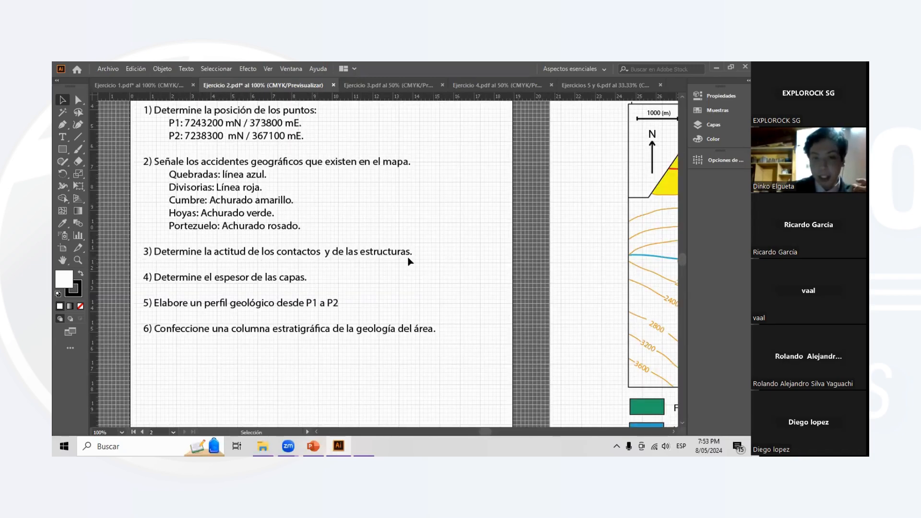
# - Switch to the Ejercicio 3 document and examine the coloured geological units and their contacts on the map
pyautogui.click(390, 87)
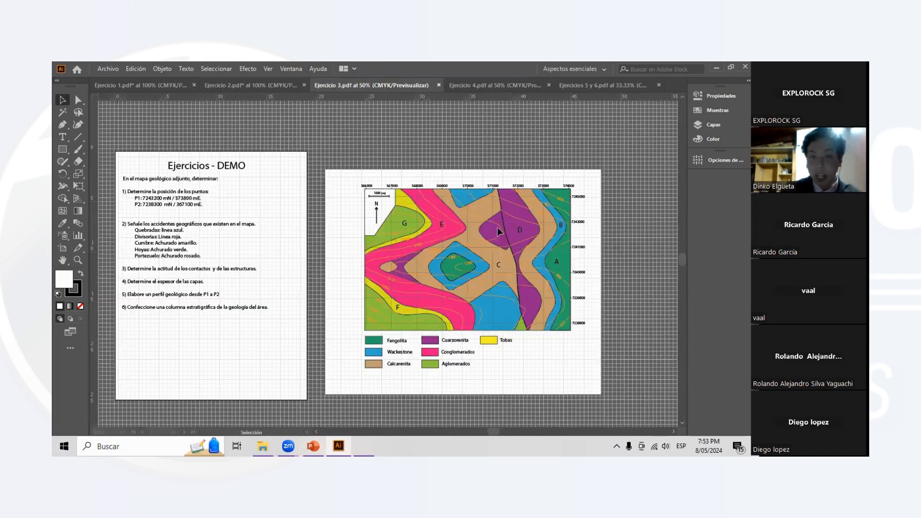
pyautogui.scroll(-1, 552, 249)
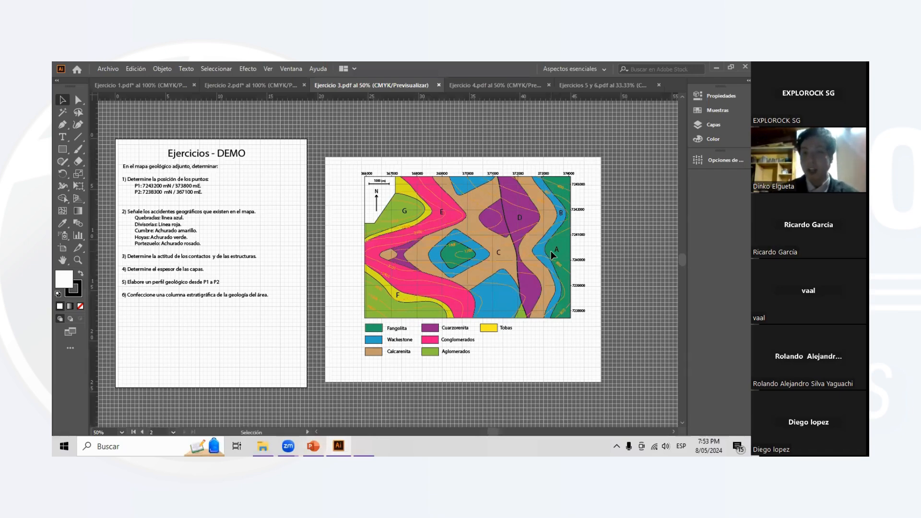
pyautogui.hscroll(1, 550, 251)
pyautogui.hscroll(3, 551, 252)
pyautogui.scroll(2, 515, 250)
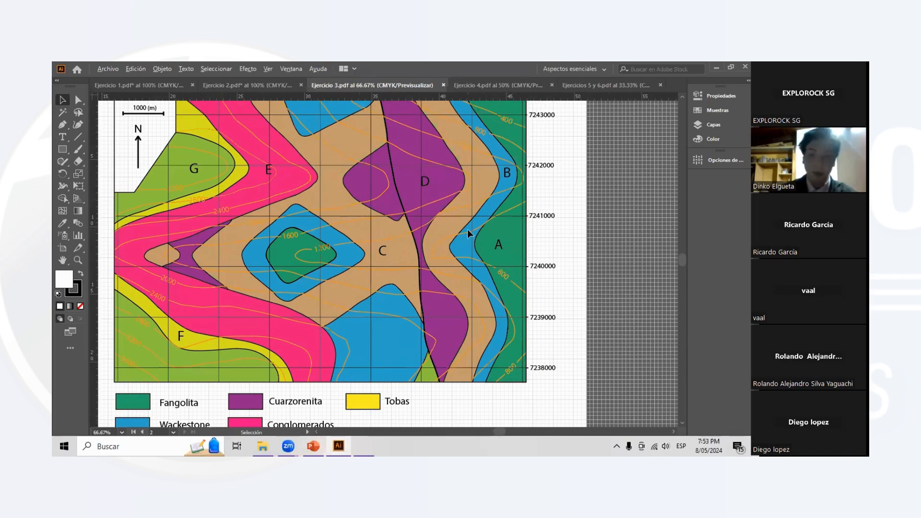
pyautogui.scroll(-1, 470, 238)
pyautogui.scroll(2, 430, 237)
pyautogui.scroll(-2, 430, 238)
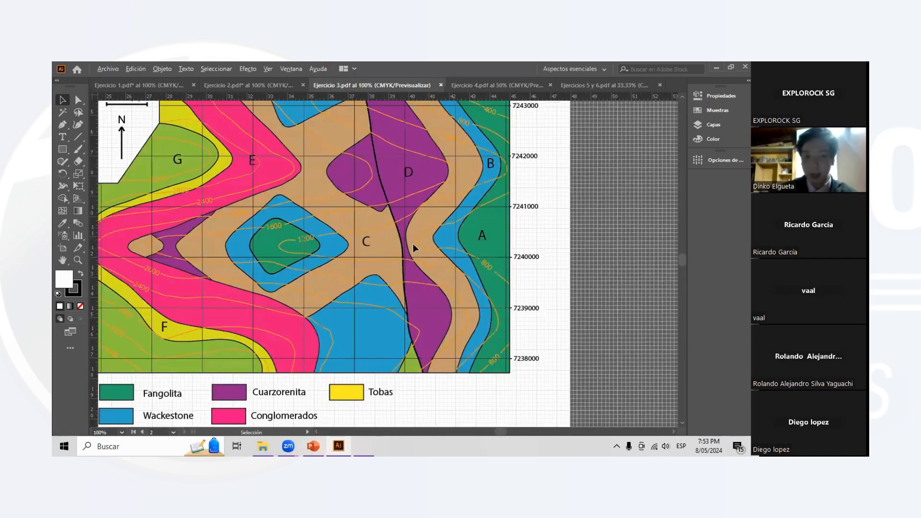
# - Compare the exercise sheet with the geological map and examine the contact between units A and B along the eastern edge
pyautogui.hscroll(-1, 411, 245)
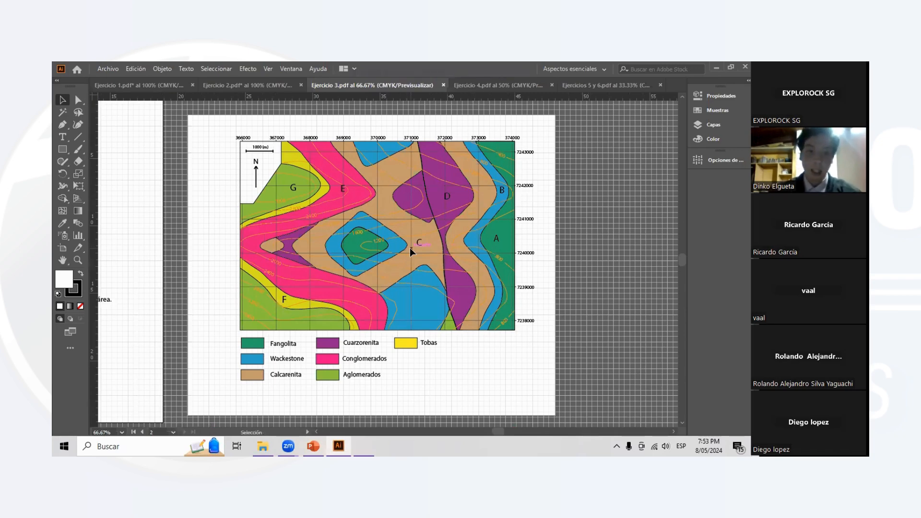
pyautogui.scroll(-1, 390, 252)
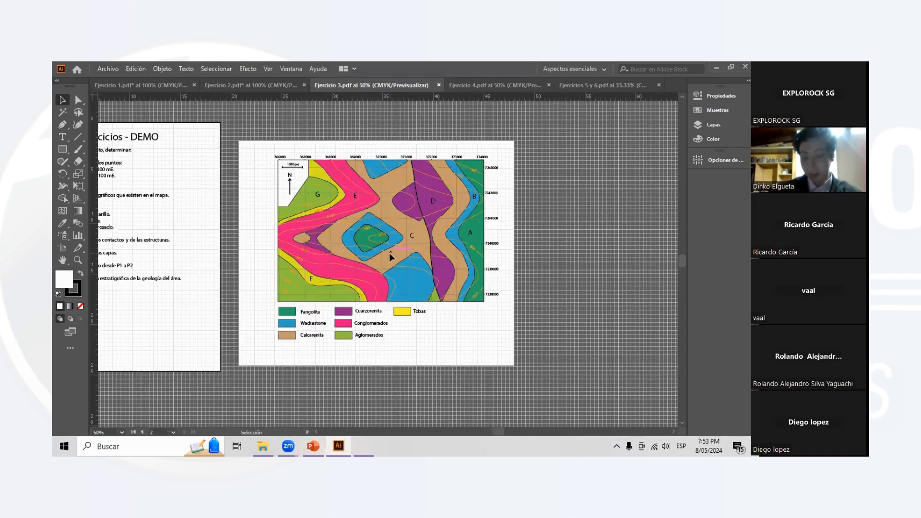
pyautogui.hscroll(-5, 226, 228)
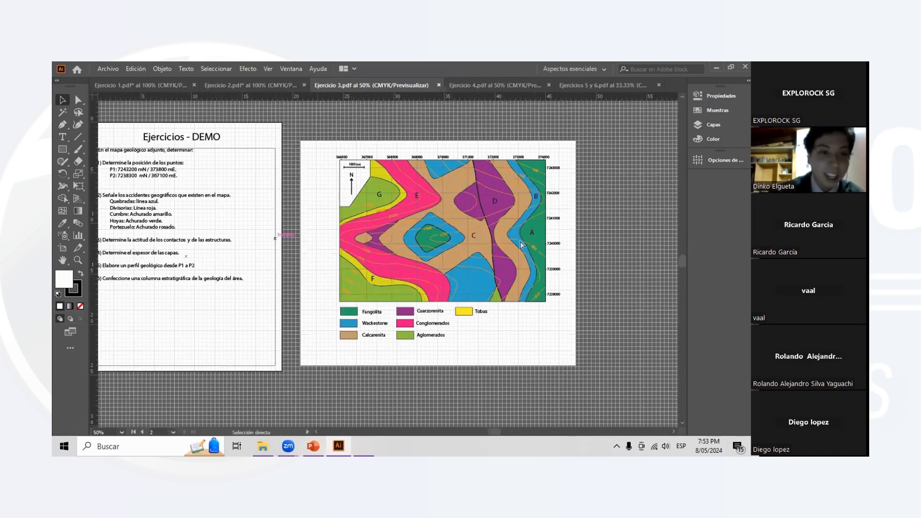
pyautogui.hscroll(4, 442, 223)
pyautogui.scroll(2, 444, 226)
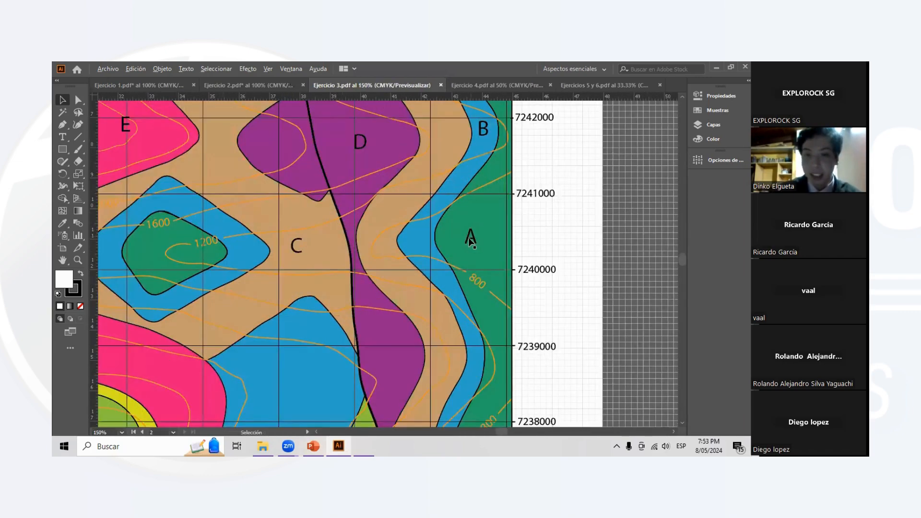
pyautogui.scroll(-1, 368, 272)
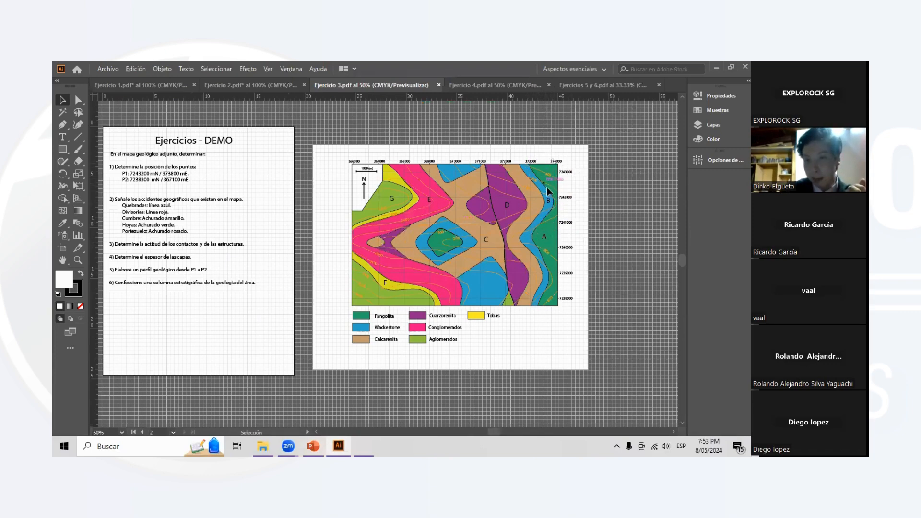
pyautogui.scroll(2, 577, 240)
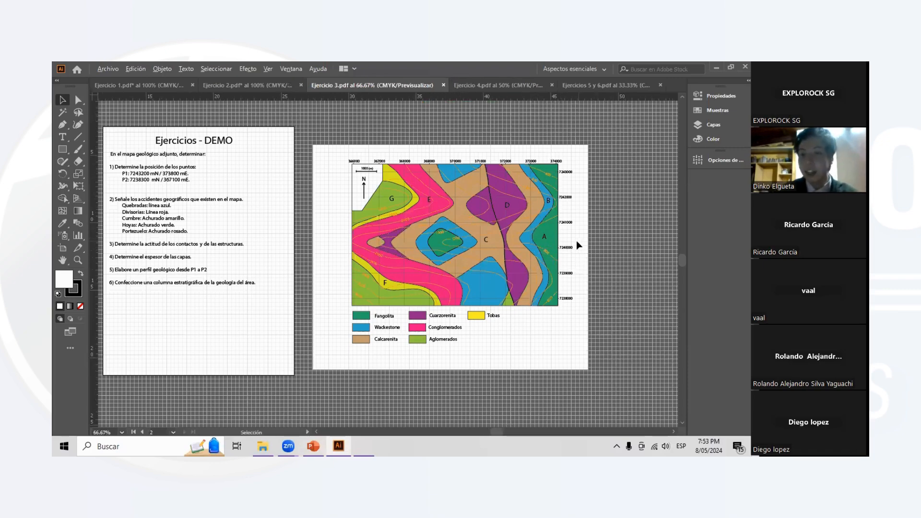
# - Expand the Contacto A/B layer and make its Rumbos sublayer visible to show the red strike lines on the contact between units A and B
pyautogui.click(713, 125)
pyautogui.click(591, 193)
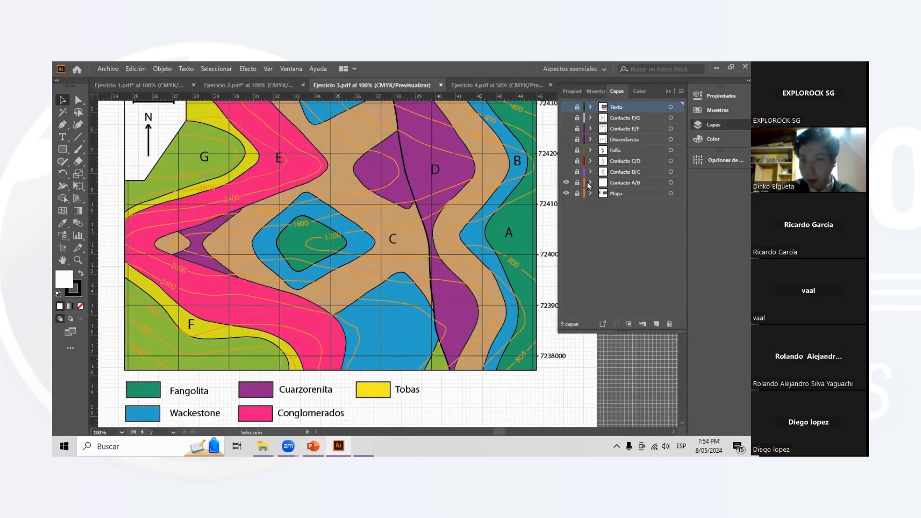
pyautogui.click(590, 183)
pyautogui.hscroll(7, 496, 202)
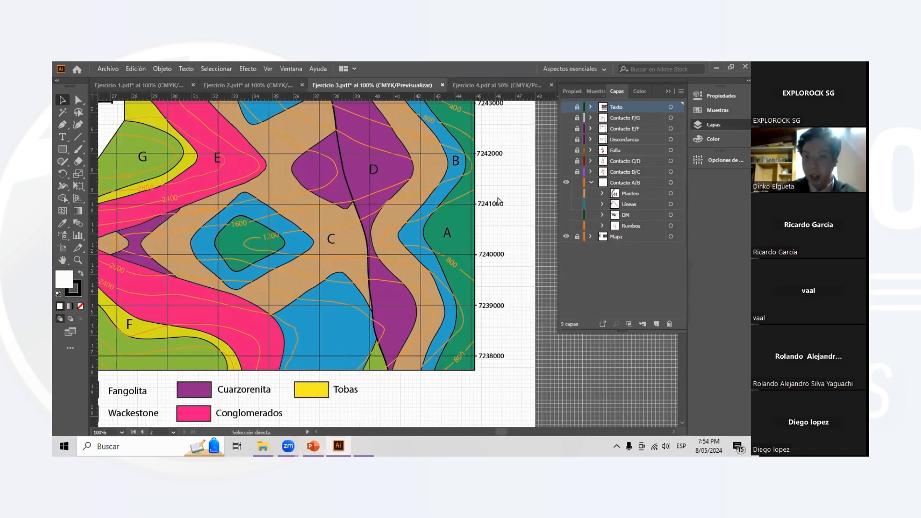
pyautogui.scroll(1, 422, 224)
pyautogui.scroll(1, 437, 237)
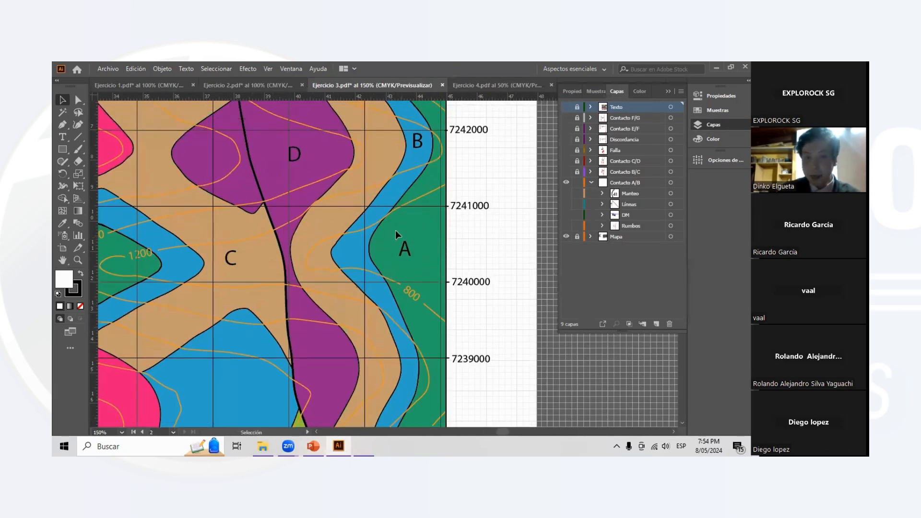
pyautogui.click(566, 227)
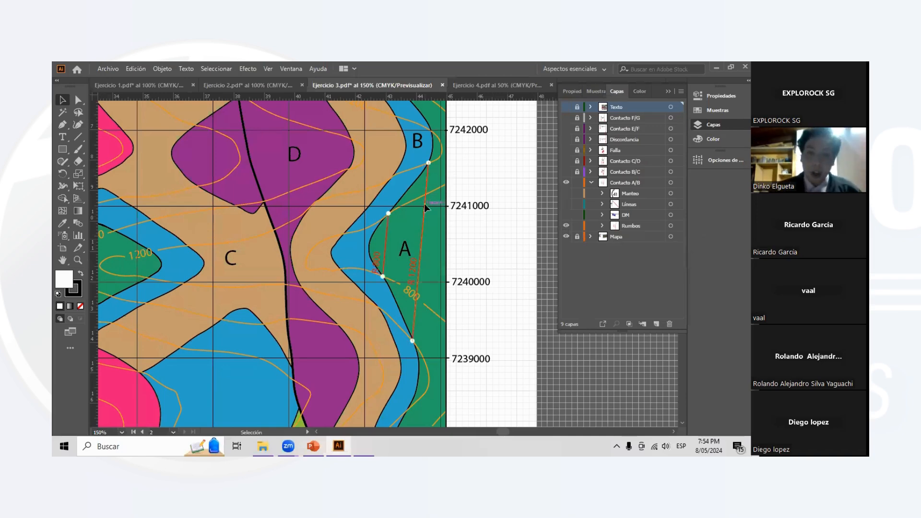
pyautogui.scroll(-1, 440, 254)
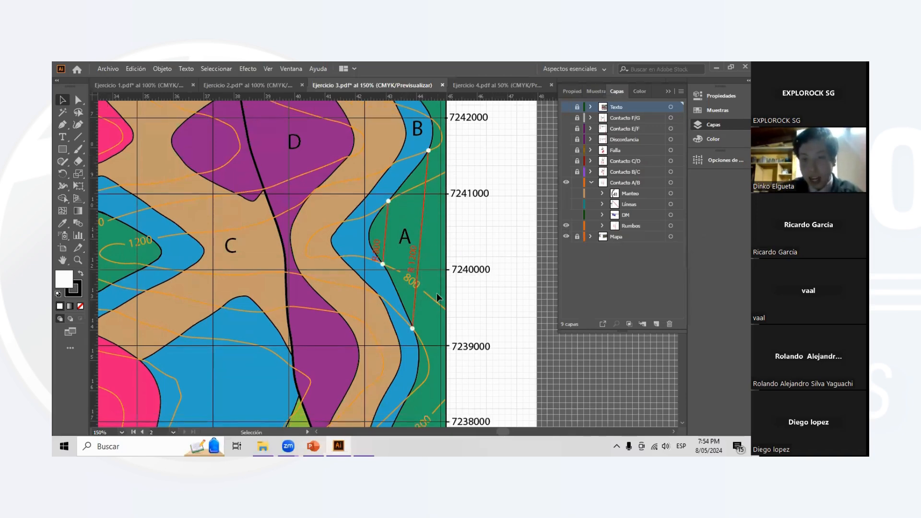
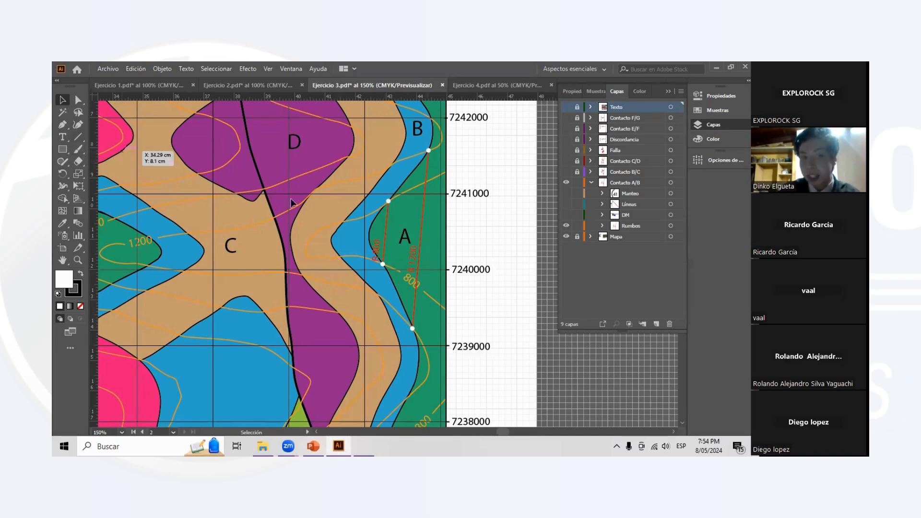
# - Try a vertical line segment about 2.07 cm long from the 800 m strike line's lower end, plus a short horizontal segment to its upper end
pyautogui.click(77, 137)
pyautogui.scroll(2, 382, 241)
pyautogui.click(626, 186)
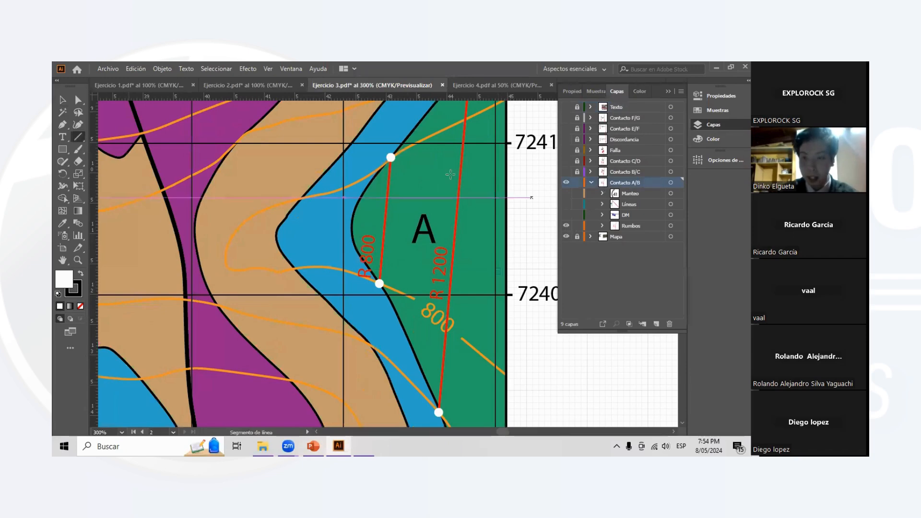
pyautogui.moveTo(379, 283); pyautogui.dragTo(379, 157)
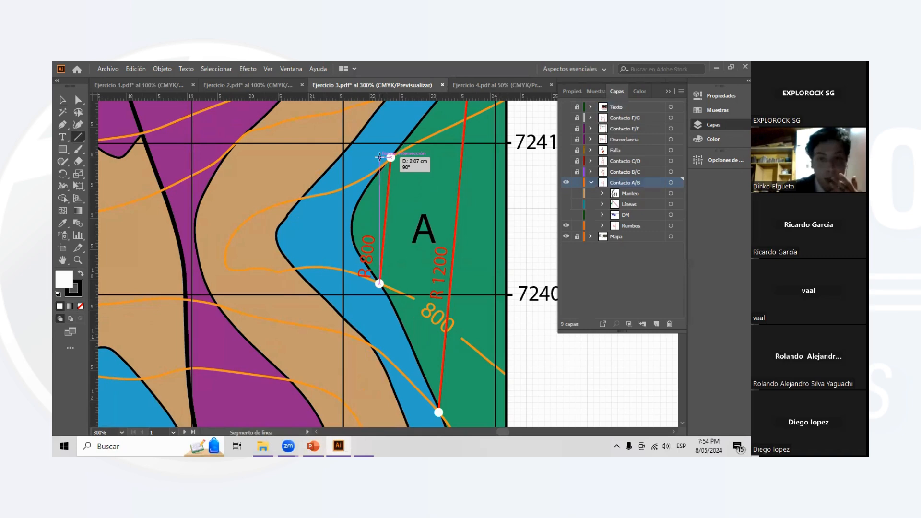
pyautogui.moveTo(379, 157); pyautogui.dragTo(390, 157)
pyautogui.hotkey('ctrl', 'z')
# - Examine the R 800 and R 1200 strike lines against the contour lines and the contact between units A and B
pyautogui.scroll(-1, 372, 172)
pyautogui.scroll(1, 372, 175)
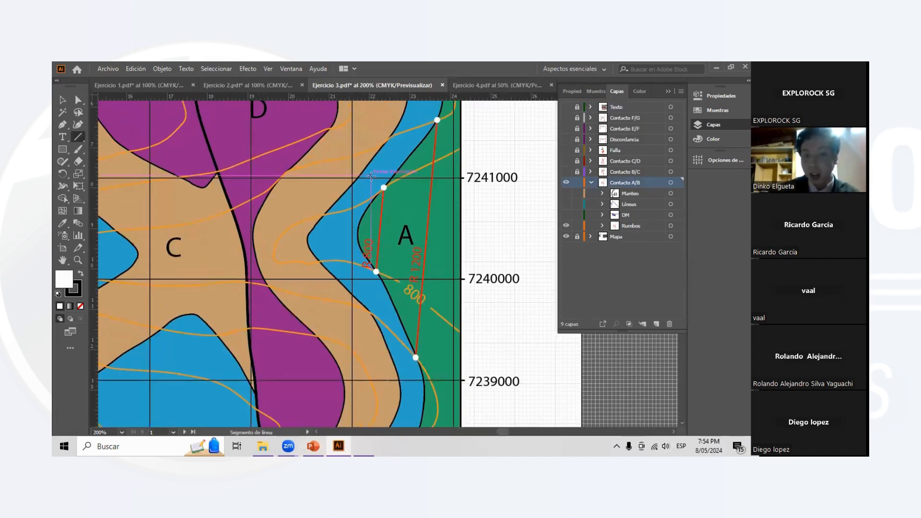
pyautogui.scroll(-2, 371, 183)
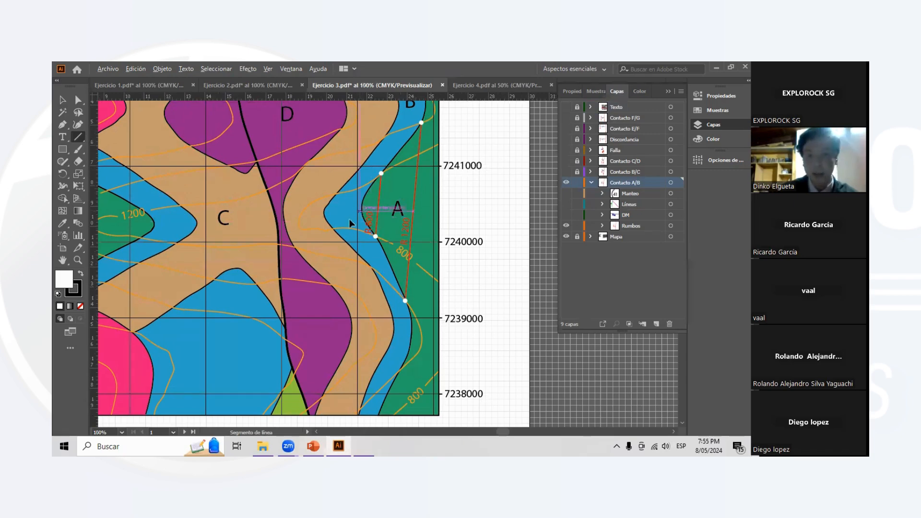
pyautogui.scroll(-1, 365, 216)
pyautogui.scroll(1, 427, 249)
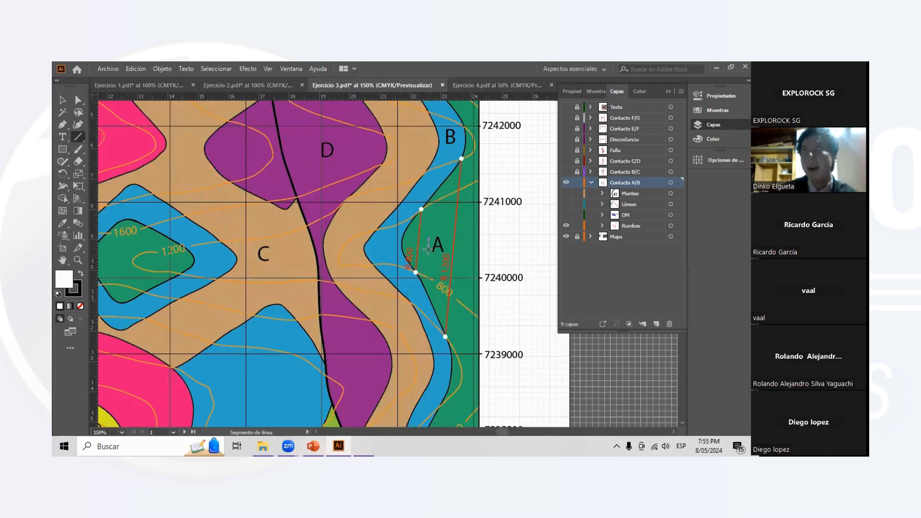
pyautogui.scroll(-1, 428, 249)
pyautogui.scroll(2, 423, 241)
pyautogui.scroll(-2, 424, 240)
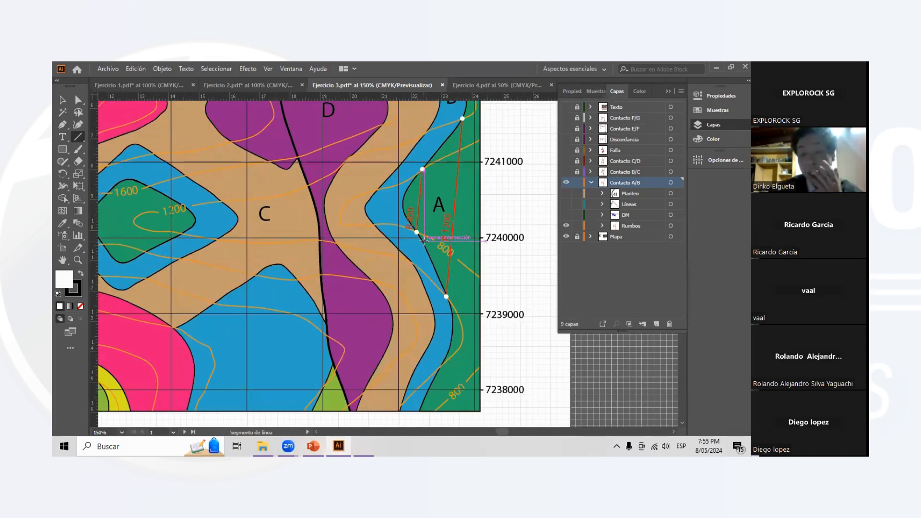
pyautogui.hscroll(-2, 243, 205)
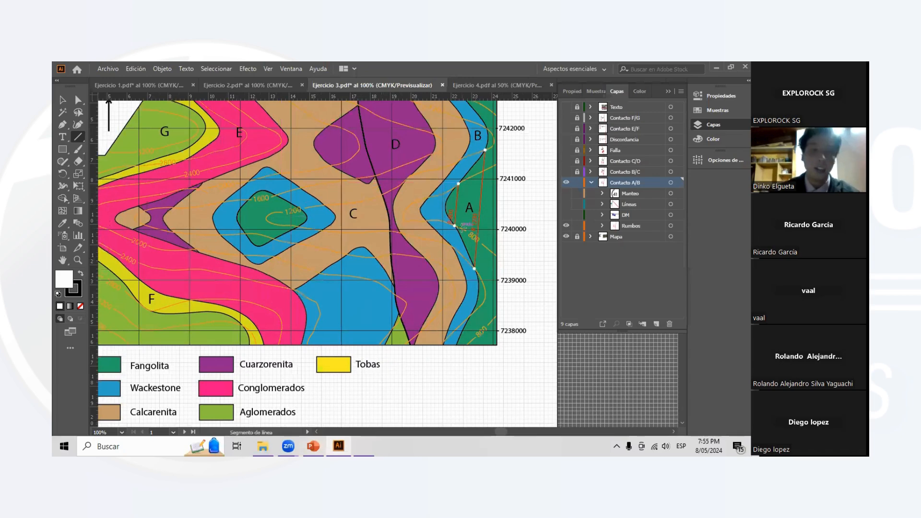
pyautogui.hscroll(1, 454, 223)
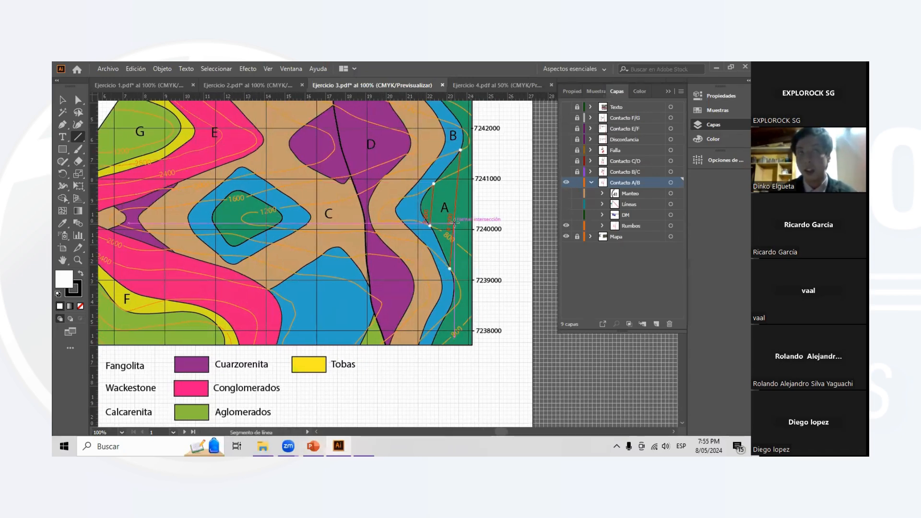
pyautogui.scroll(2, 454, 213)
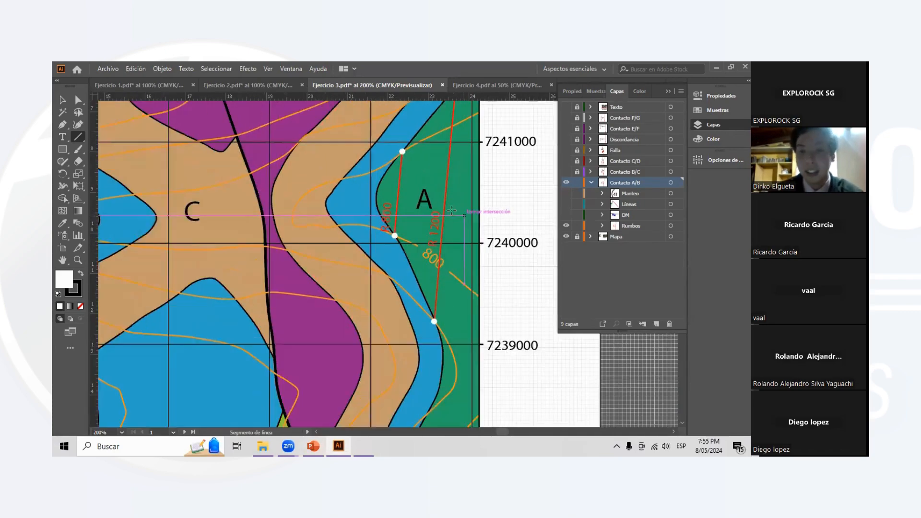
pyautogui.scroll(1, 454, 205)
pyautogui.hscroll(1, 453, 204)
pyautogui.scroll(1, 454, 204)
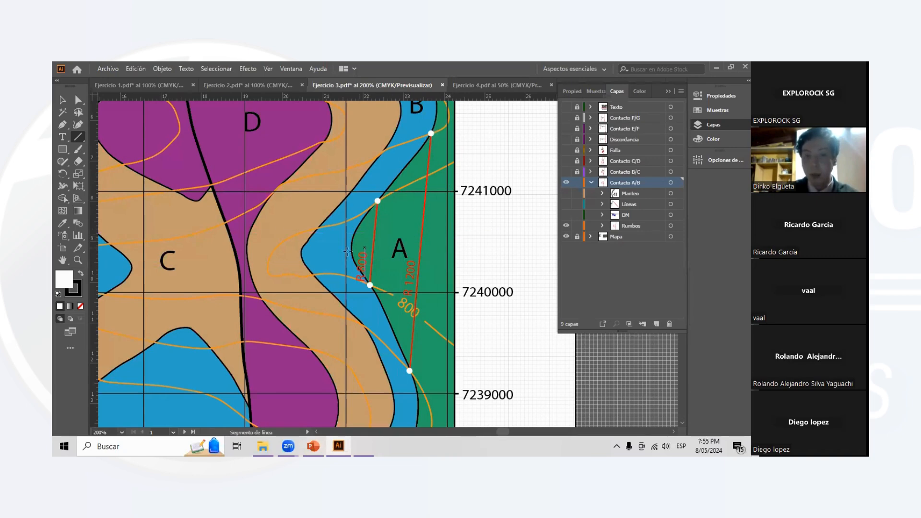
# - Make the DM sublayer of Contacto A/B visible to show the distance line between the two strike lines
pyautogui.click(567, 215)
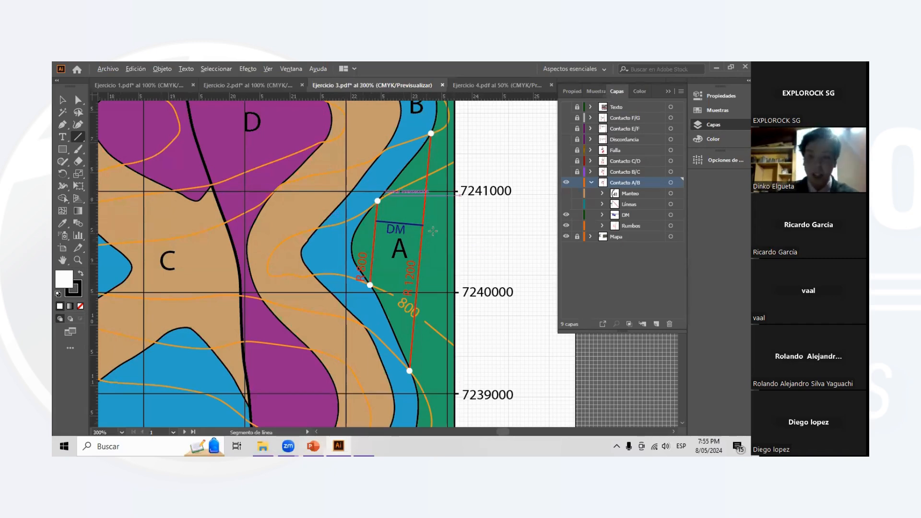
pyautogui.scroll(1, 453, 254)
pyautogui.hscroll(1, 440, 248)
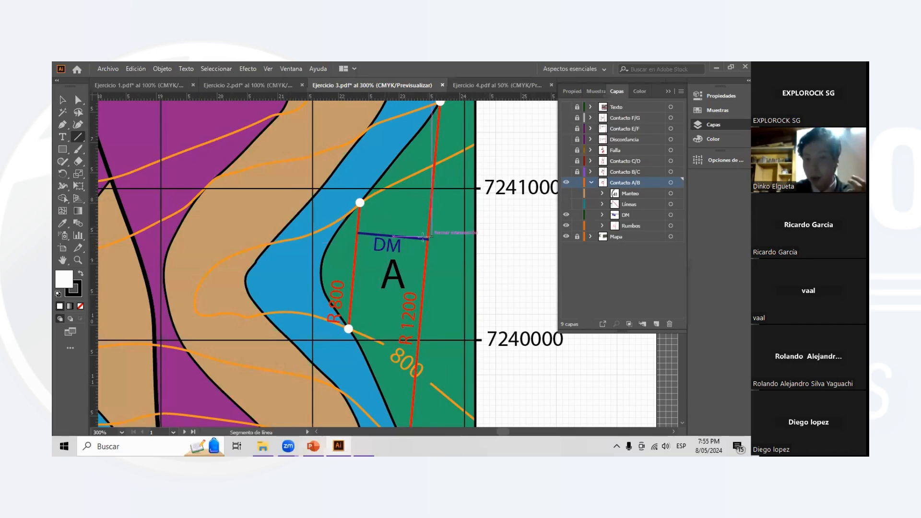
pyautogui.scroll(-1, 403, 264)
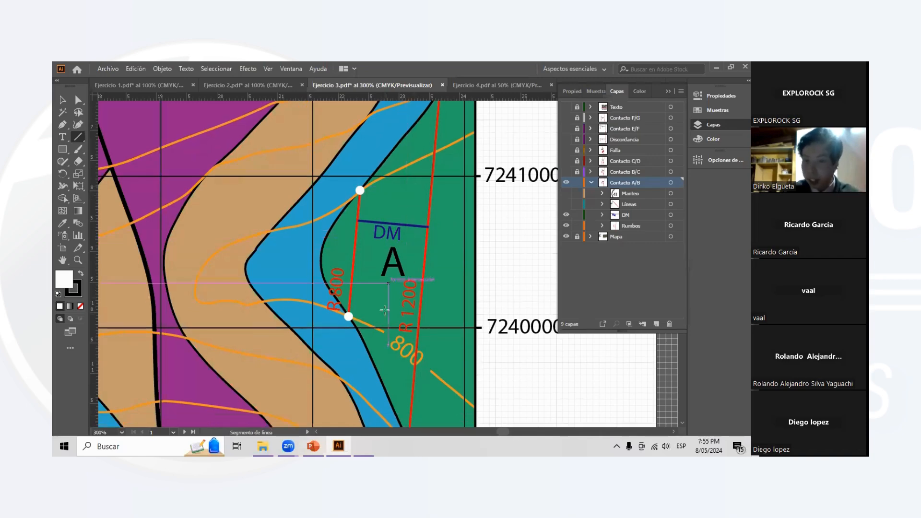
# - Sketch three trial segments parallel to the DM line across both strike lines, and undo all three
pyautogui.moveTo(315, 253); pyautogui.dragTo(478, 263)
pyautogui.moveTo(311, 237)
pyautogui.mouseDown()
pyautogui.moveTo(473, 259)
pyautogui.moveTo(474, 250)
pyautogui.mouseUp()
pyautogui.moveTo(326, 209); pyautogui.dragTo(465, 217)
pyautogui.hotkey('ctrl', 'z')
pyautogui.hotkey('ctrl', 'z')
pyautogui.hotkey('ctrl', 'z')
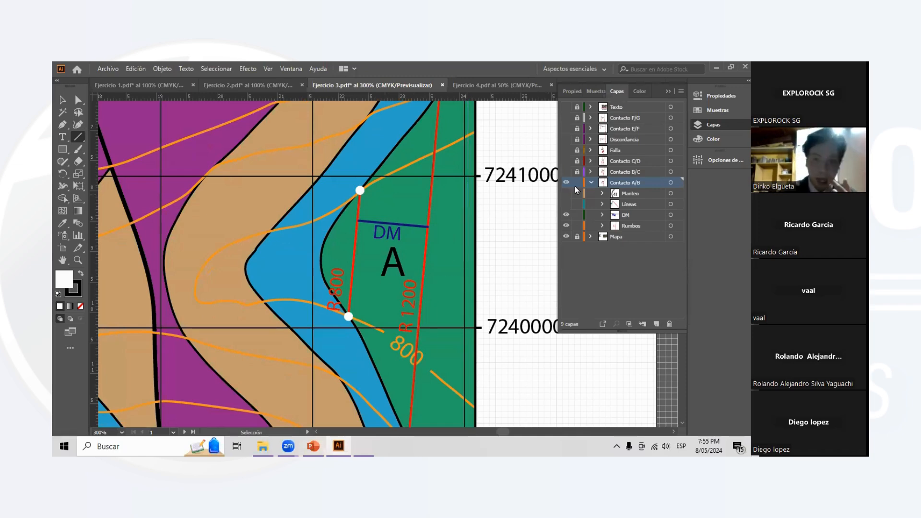
# - Switch to the PowerPoint presentation and read slide 18, Cálculo del manteo, on deriving the dip
pyautogui.scroll(1, 374, 169)
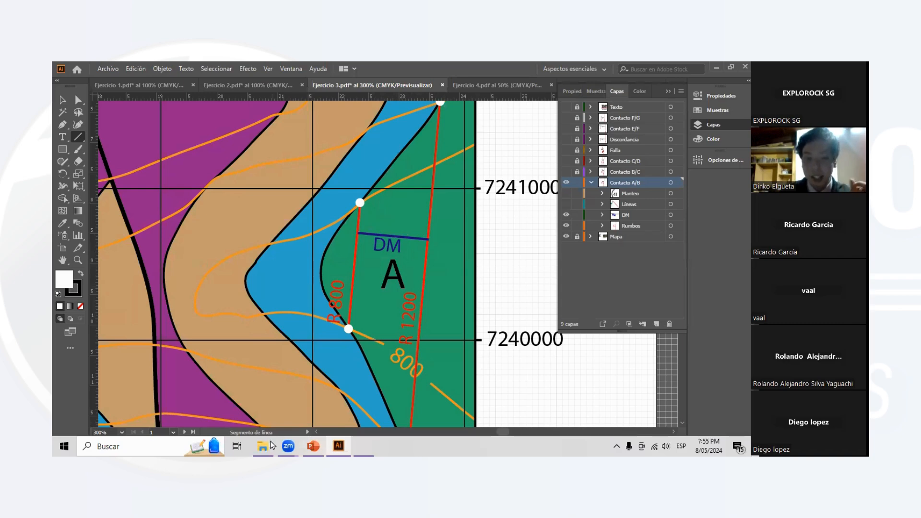
pyautogui.click(312, 446)
pyautogui.scroll(-15, 123, 298)
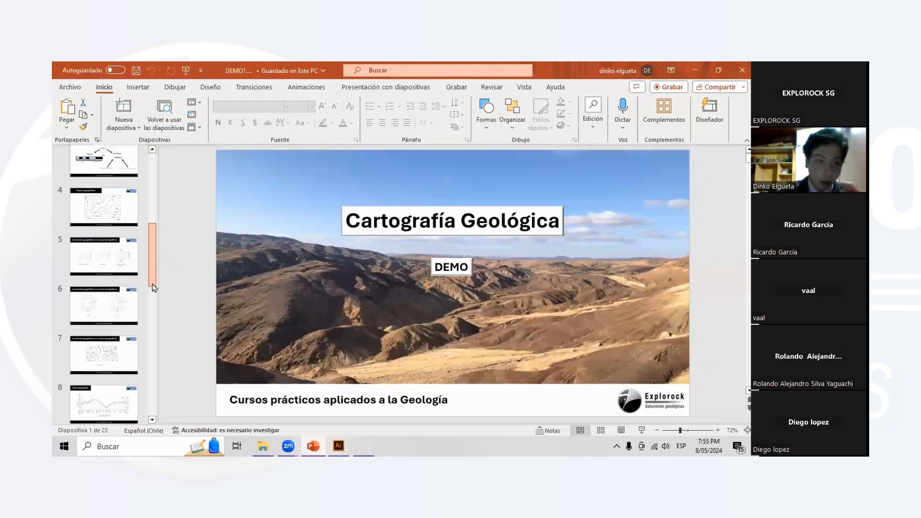
pyautogui.scroll(1, 123, 298)
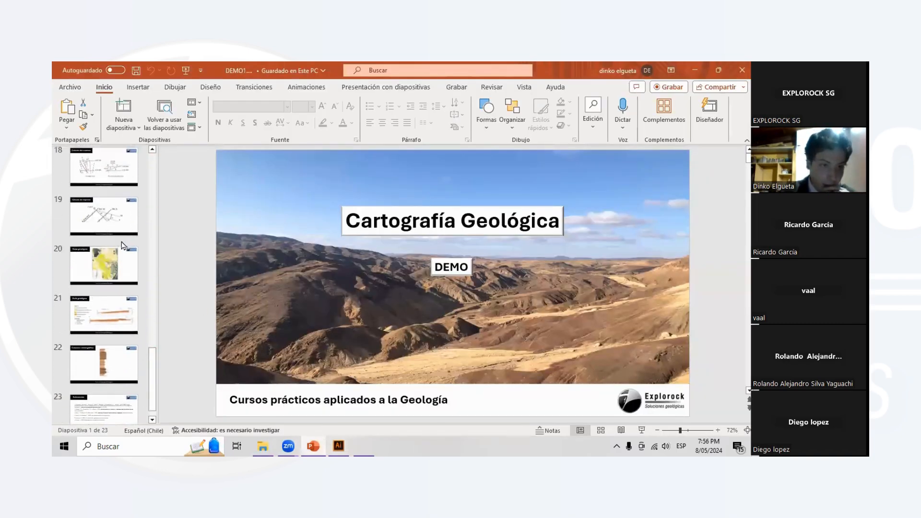
pyautogui.click(114, 182)
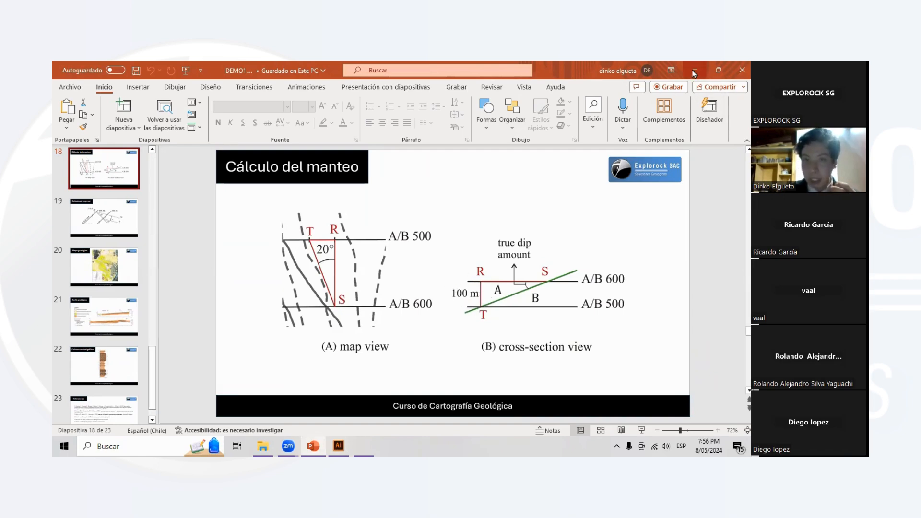
# - Return to the Ejercicio 3 map in Illustrator and add the text "1000 m -> 2.5 cm" in the blank area beside unit A
pyautogui.scroll(-1, 416, 242)
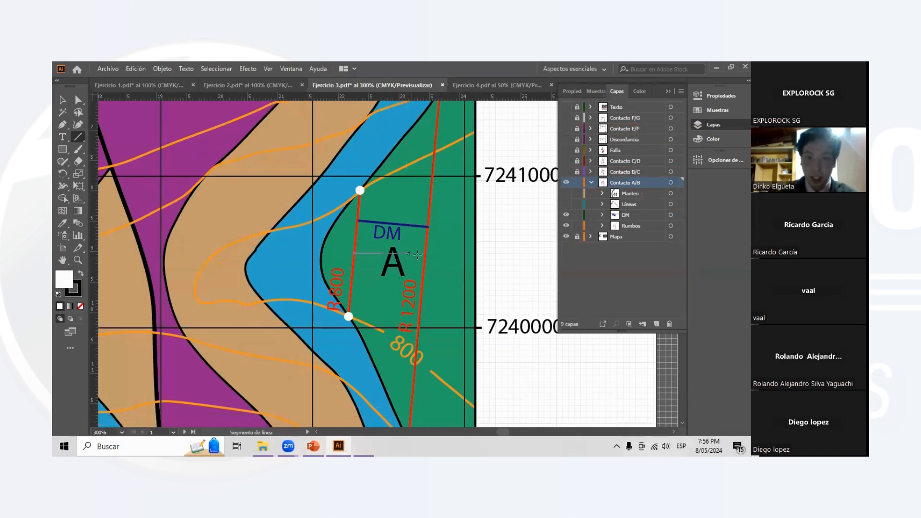
pyautogui.scroll(-1, 369, 283)
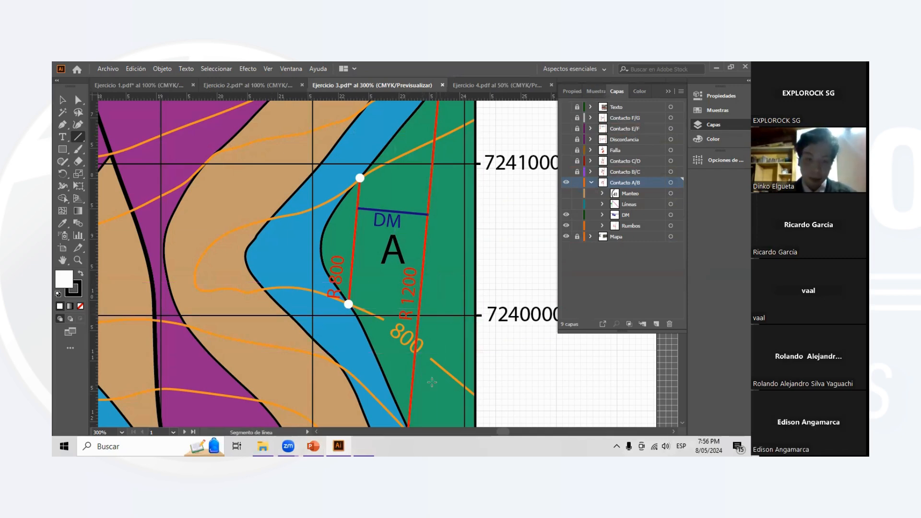
pyautogui.hscroll(5, 463, 277)
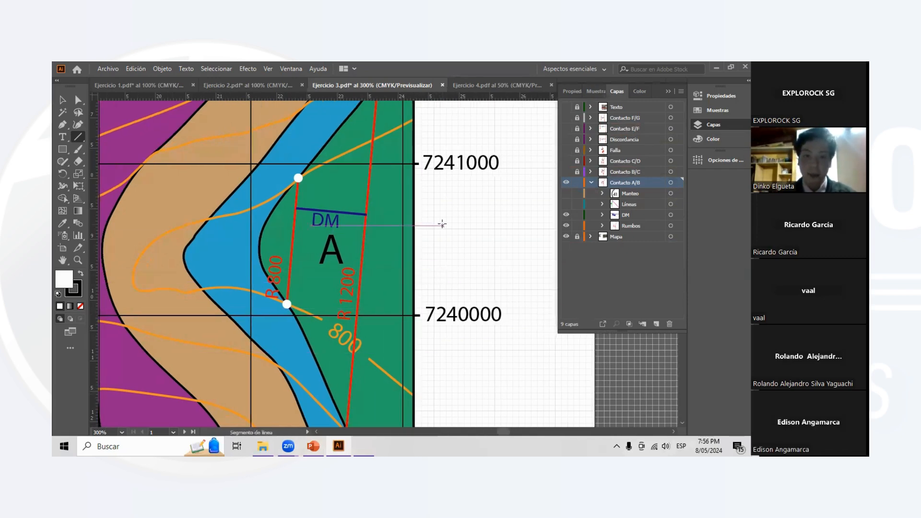
pyautogui.click(63, 137)
pyautogui.click(402, 215)
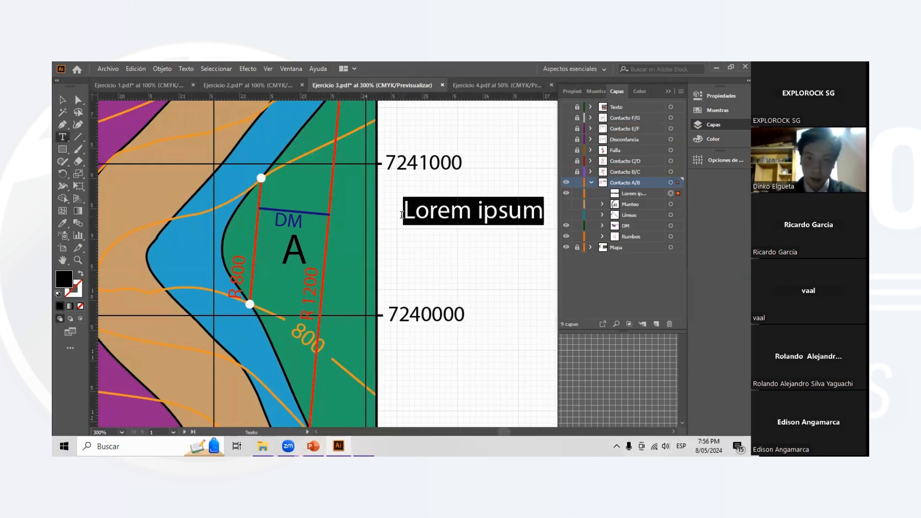
pyautogui.press('BackSpace')
pyautogui.write('1000')
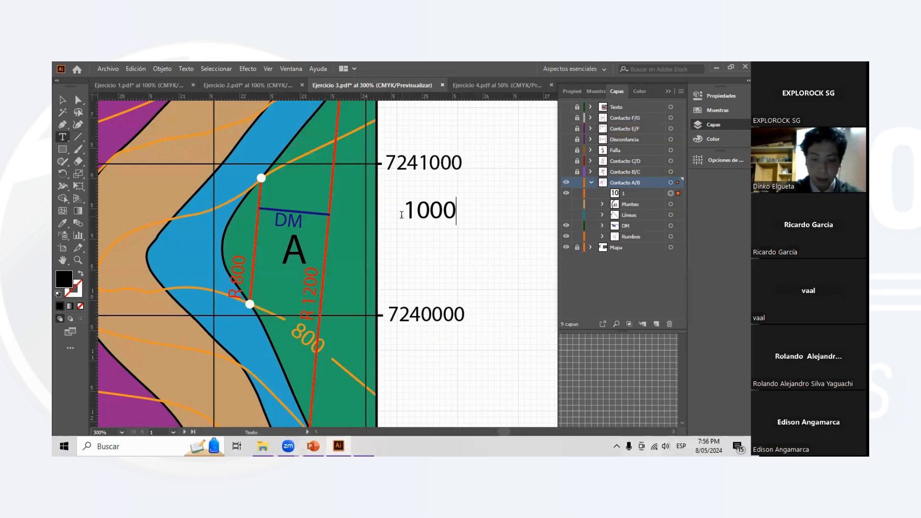
pyautogui.write(' m -> 2.5')
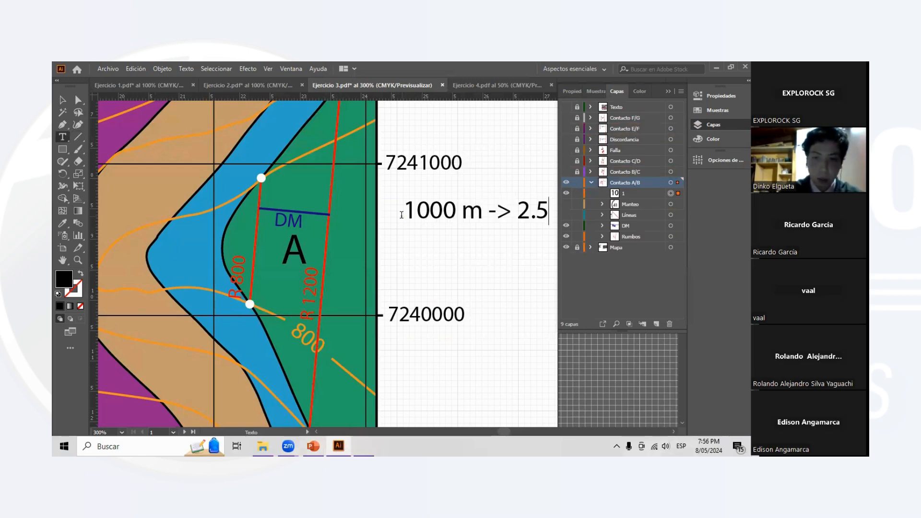
pyautogui.write(' cm')
# - Add a second line reading "400 m -> X cm" to the scale conversion text
pyautogui.hscroll(1, 498, 209)
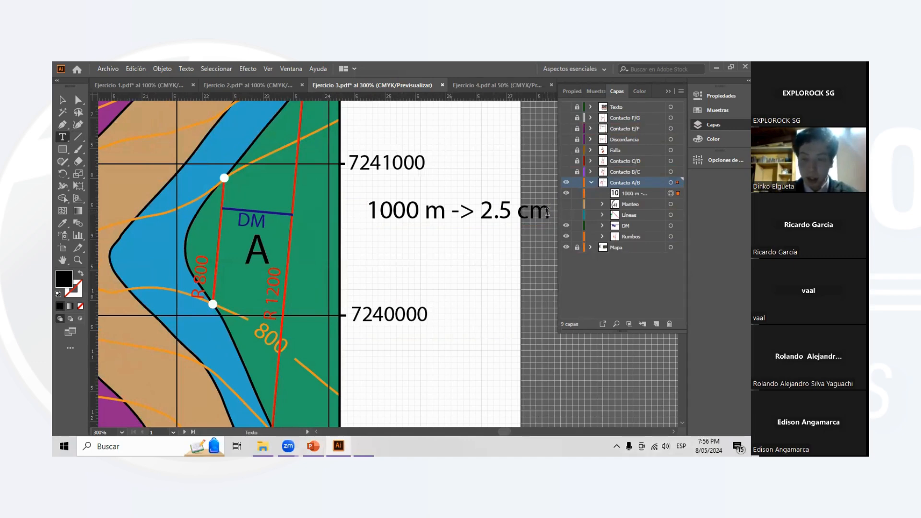
pyautogui.press('Return')
pyautogui.write('4')
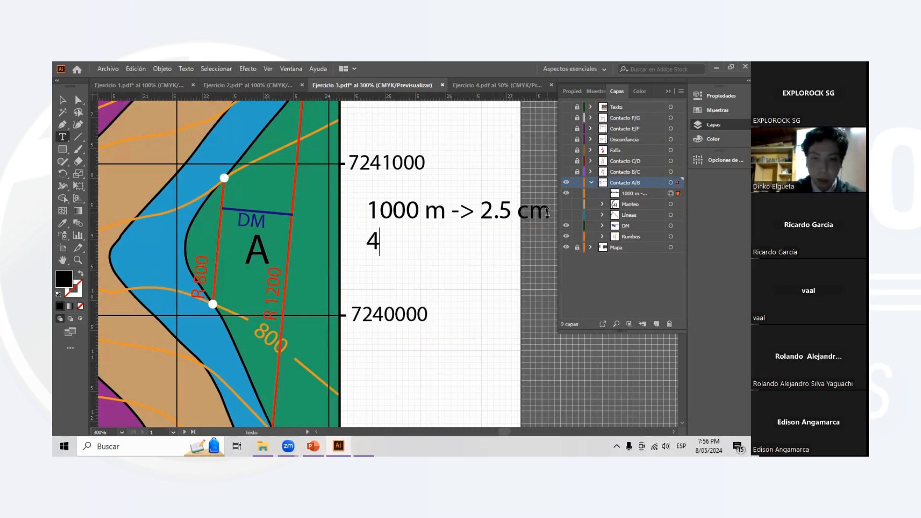
pyautogui.write('00')
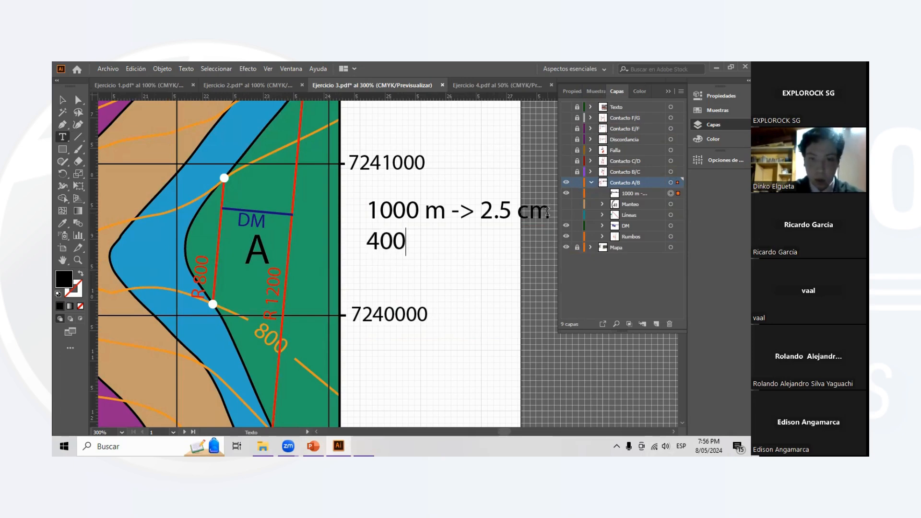
pyautogui.write(' m -> X cm')
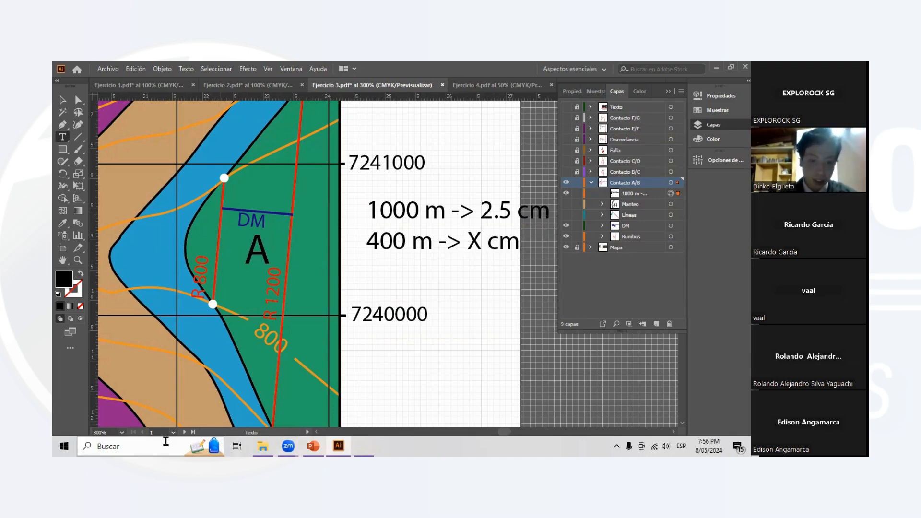
# - Switch to the Windows calculator and multiply 400 by 2.5
pyautogui.click(364, 446)
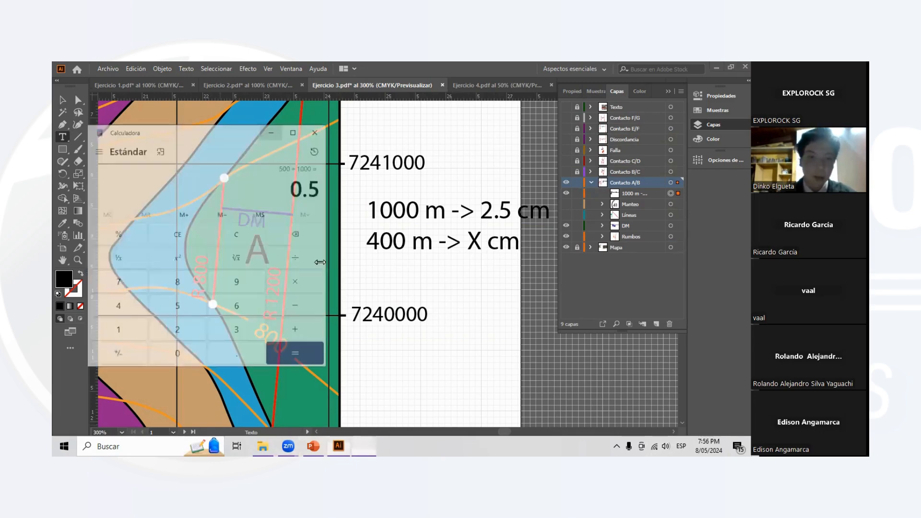
pyautogui.click(116, 291)
pyautogui.click(163, 341)
pyautogui.click(163, 340)
pyautogui.click(278, 270)
pyautogui.click(160, 315)
pyautogui.click(223, 341)
pyautogui.click(171, 288)
pyautogui.click(288, 339)
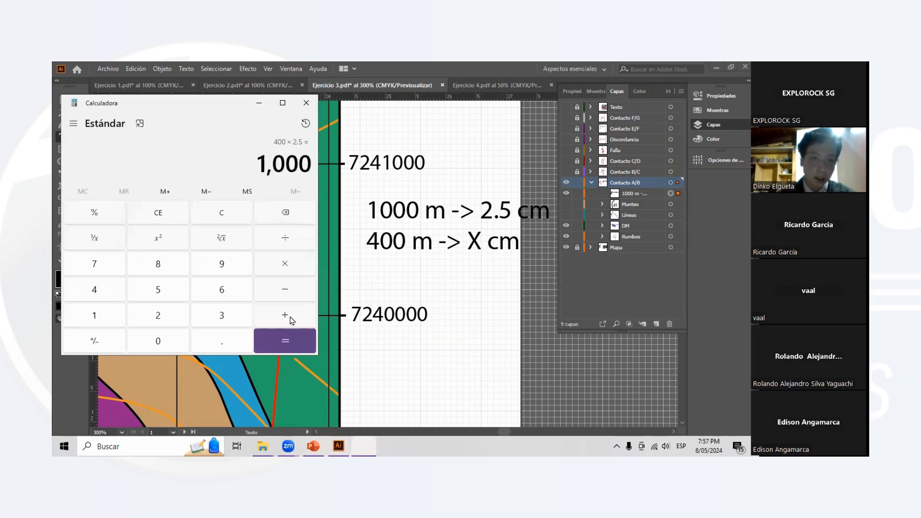
# - Divide the product by 1000 to get the map distance, and close the calculator
pyautogui.click(281, 242)
pyautogui.click(94, 316)
pyautogui.doubleClick(149, 342)
pyautogui.click(148, 341)
pyautogui.click(285, 341)
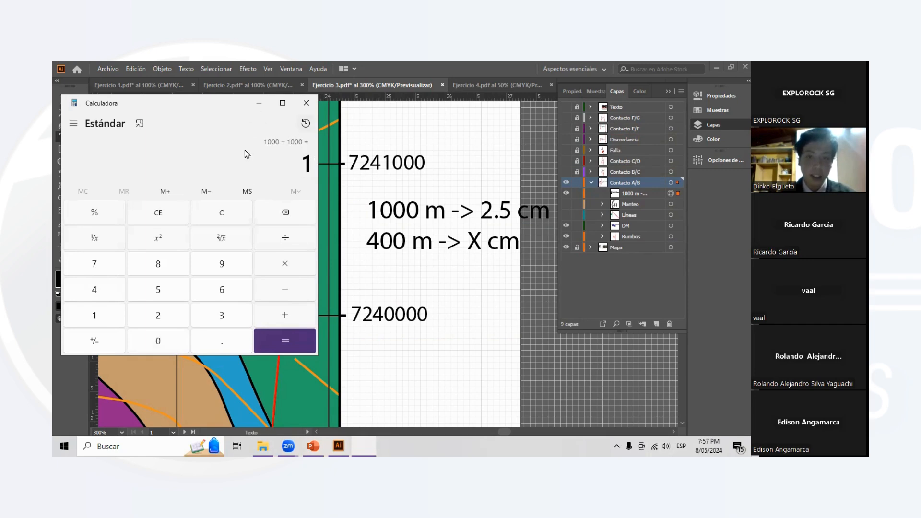
pyautogui.click(306, 102)
# - Make the Líneas sublayer of Contacto A/B visible to show the dip construction triangle on the DM line
pyautogui.hscroll(-2, 288, 225)
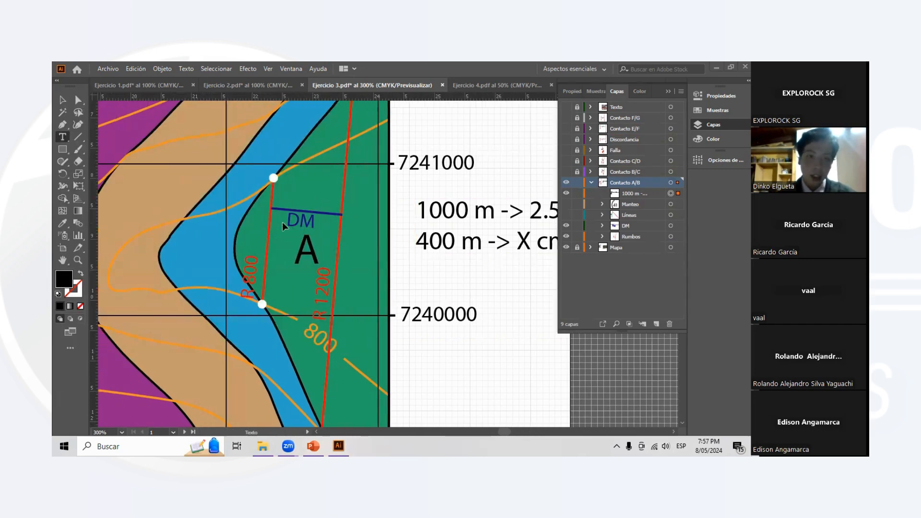
pyautogui.hscroll(-3, 313, 222)
pyautogui.scroll(1, 319, 226)
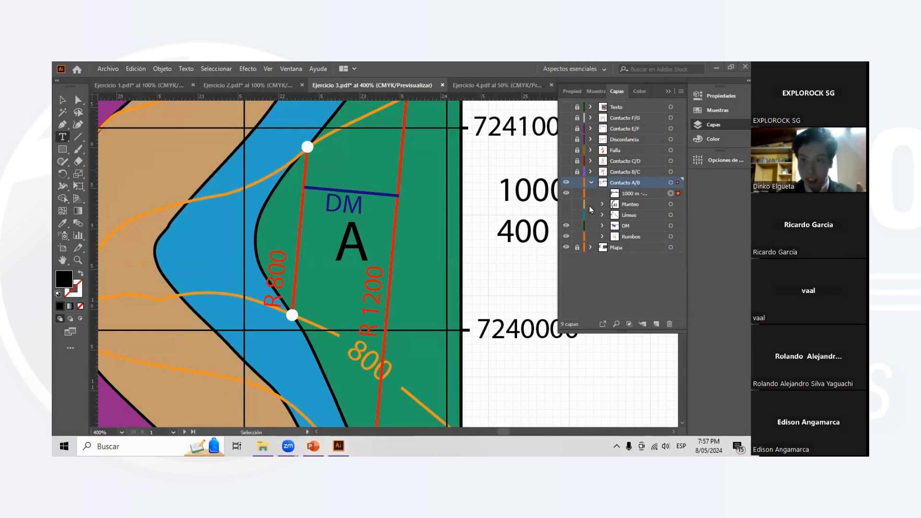
pyautogui.click(566, 215)
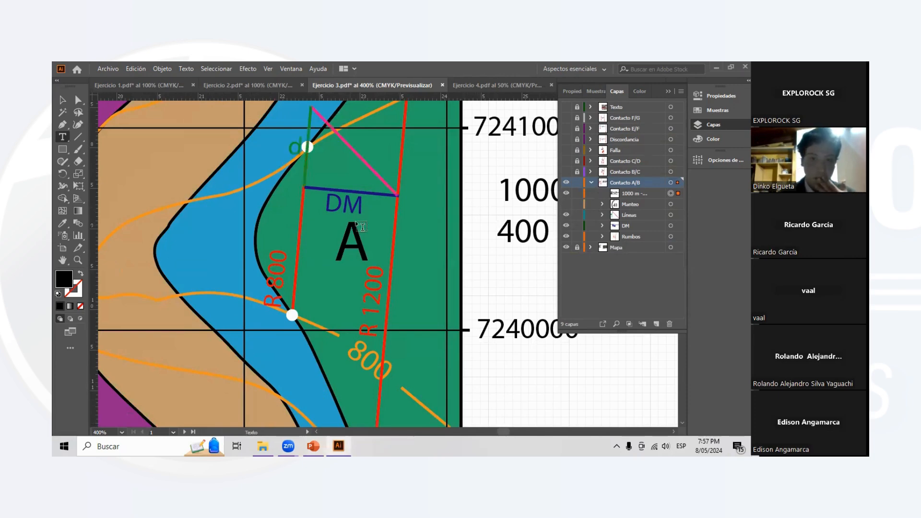
pyautogui.scroll(1, 328, 173)
pyautogui.scroll(1, 321, 177)
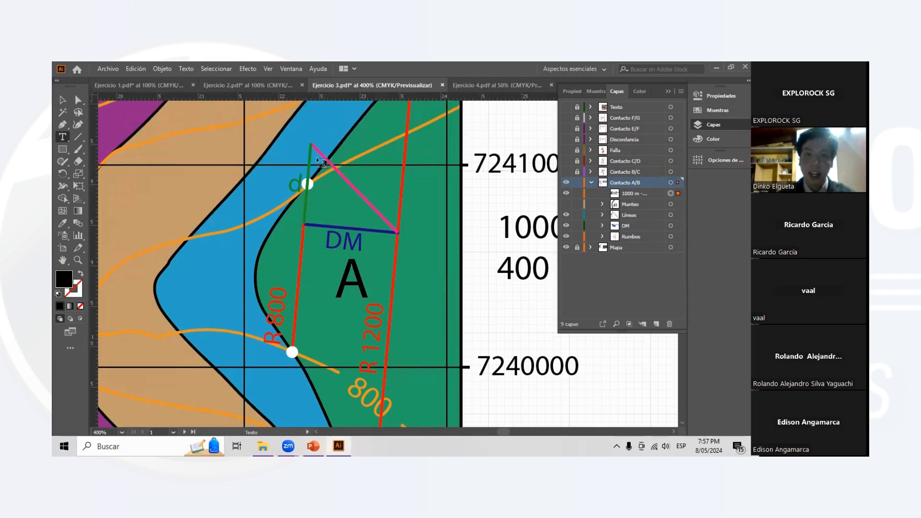
# - Move the pink line away from the dip triangle and return it to join the ends of the d and DM lines
pyautogui.scroll(-1, 307, 158)
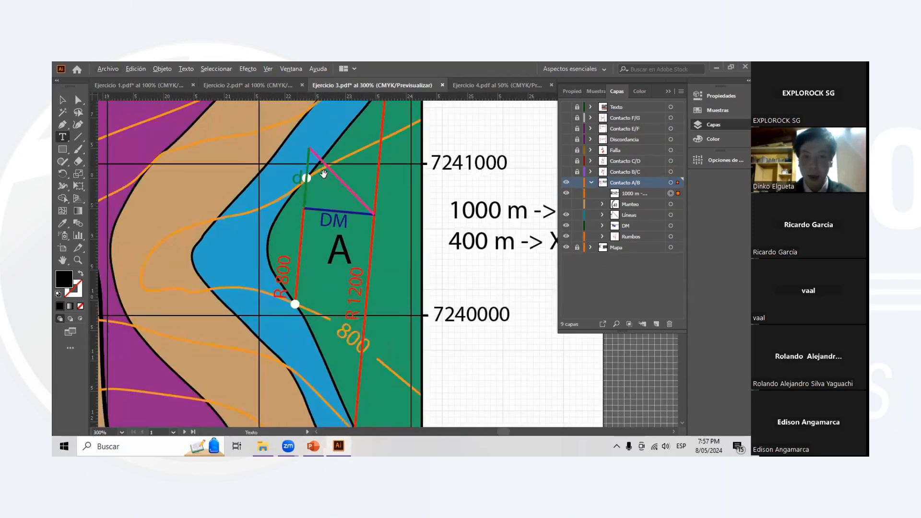
pyautogui.scroll(1, 326, 177)
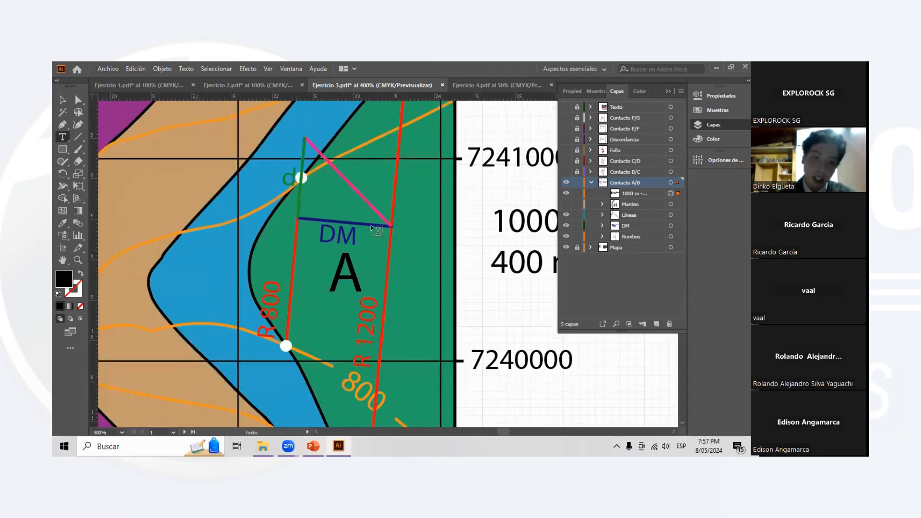
pyautogui.press('Escape')
pyautogui.moveTo(338, 173); pyautogui.dragTo(100, 352)
pyautogui.scroll(2, 381, 205)
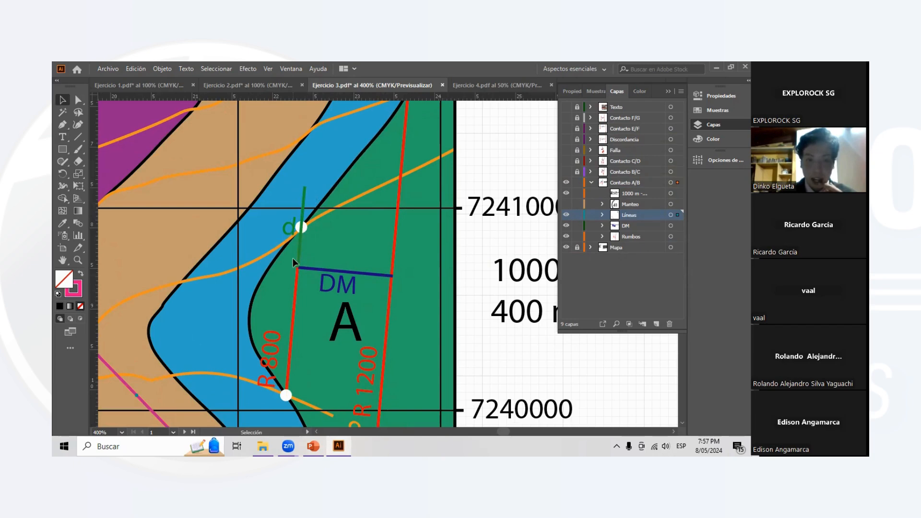
pyautogui.scroll(-1, 307, 296)
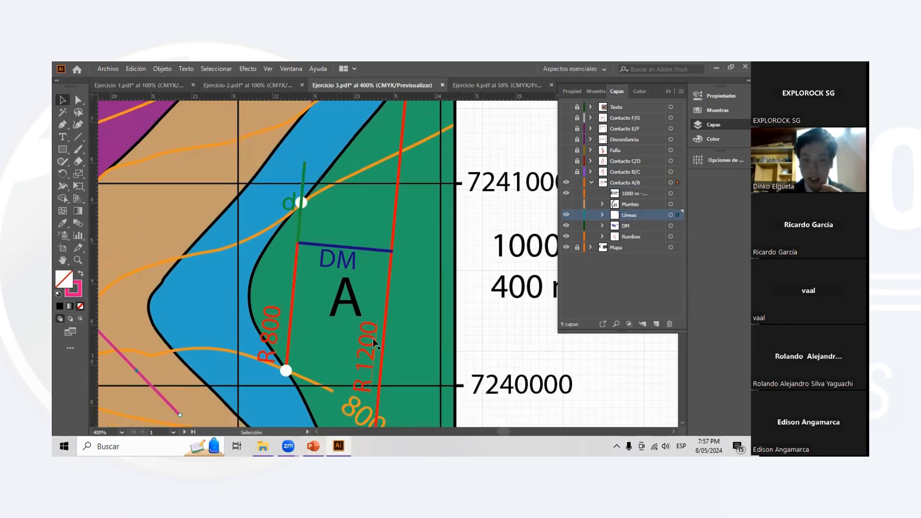
pyautogui.scroll(1, 344, 271)
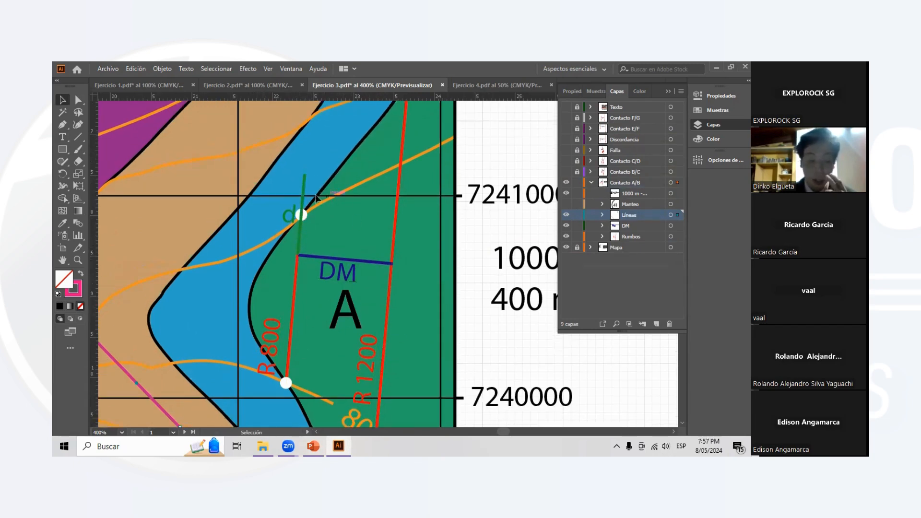
pyautogui.hscroll(4, 480, 264)
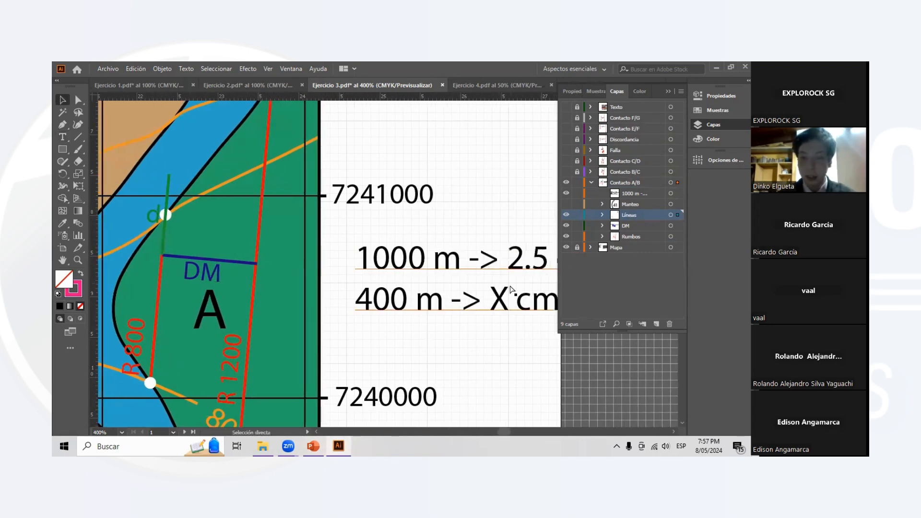
pyautogui.hscroll(-3, 244, 227)
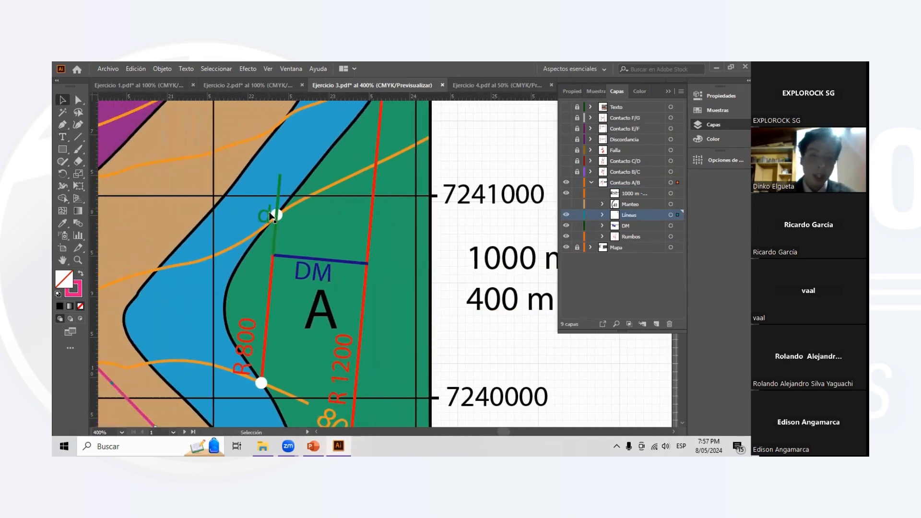
pyautogui.hscroll(-1, 312, 254)
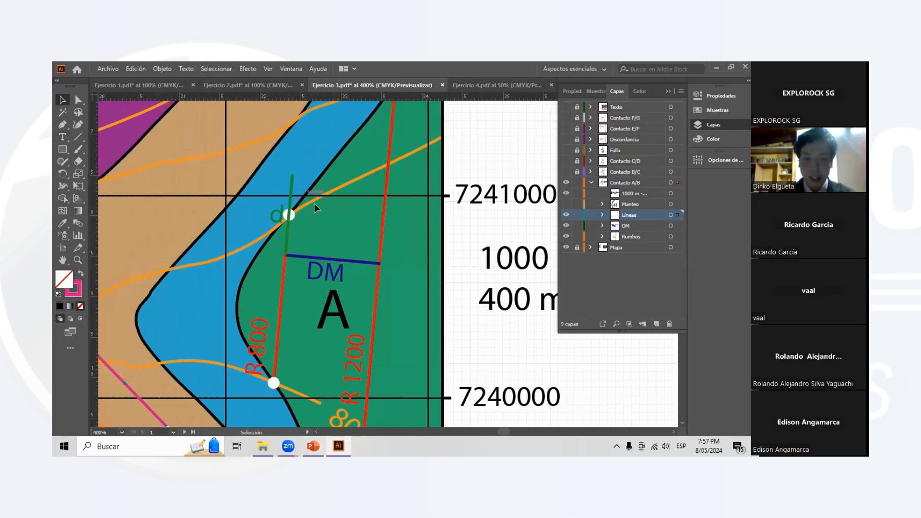
pyautogui.moveTo(386, 264); pyautogui.dragTo(381, 259)
pyautogui.click(417, 222)
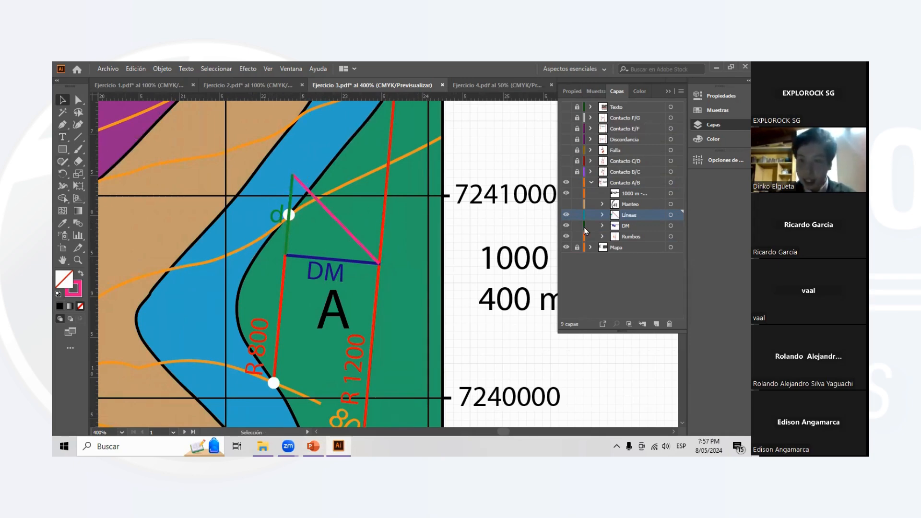
# - Make the Manteo sublayer of Contacto A/B visible and examine the dip angle between the DM and pink lines
pyautogui.click(566, 204)
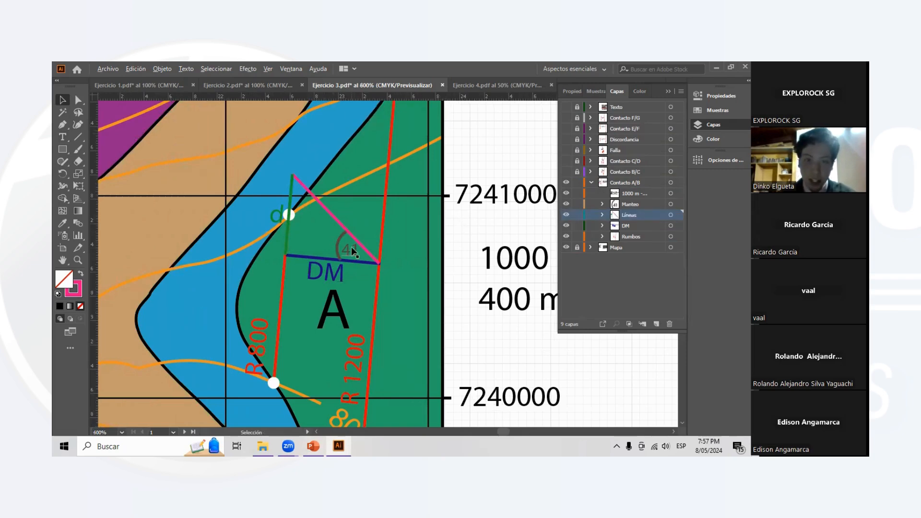
pyautogui.scroll(2, 351, 247)
pyautogui.scroll(-1, 351, 245)
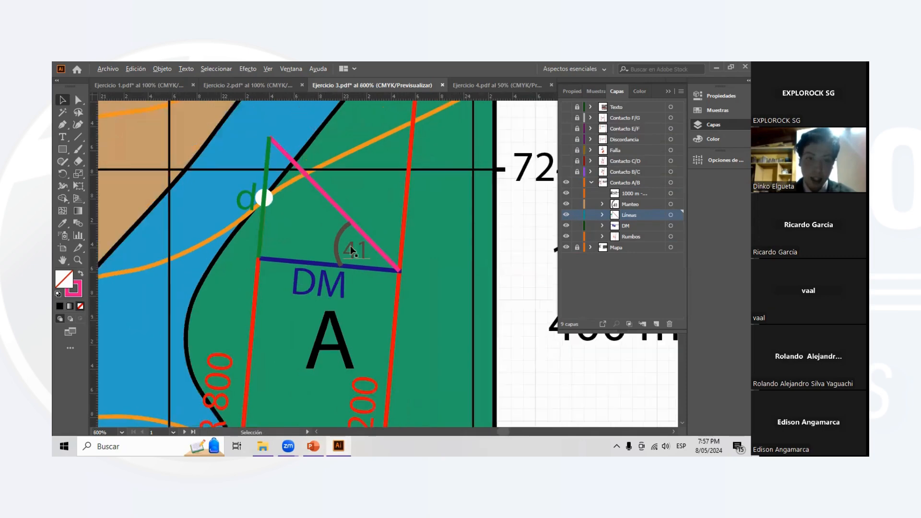
pyautogui.scroll(1, 353, 254)
pyautogui.scroll(-1, 351, 251)
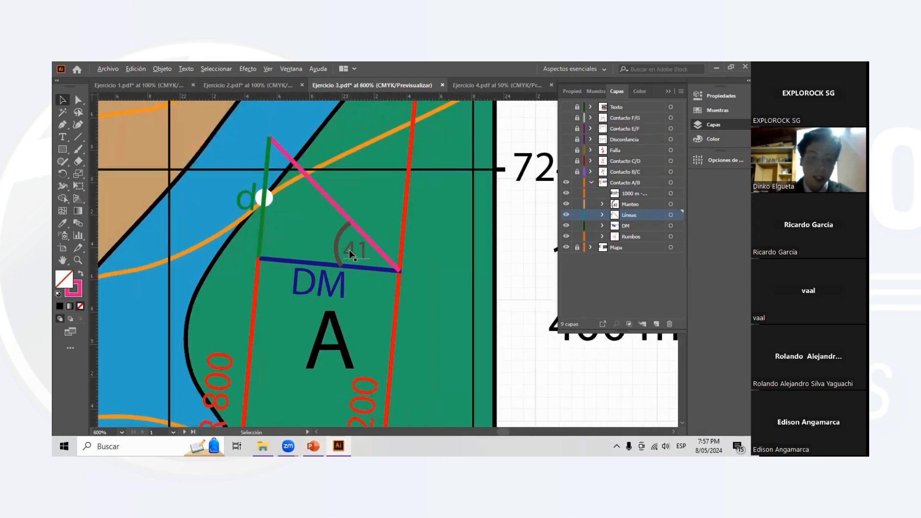
pyautogui.scroll(1, 348, 238)
pyautogui.scroll(-1, 377, 247)
pyautogui.scroll(1, 366, 247)
pyautogui.scroll(-1, 366, 246)
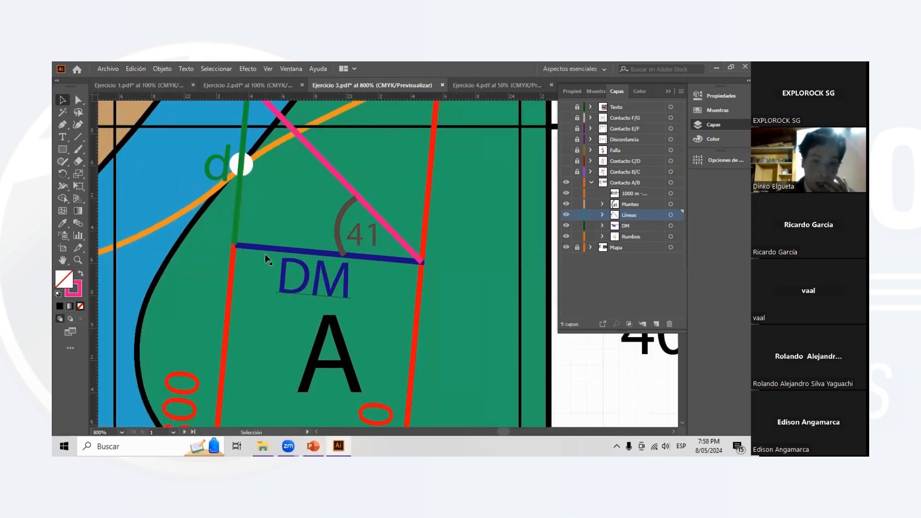
pyautogui.scroll(-3, 384, 262)
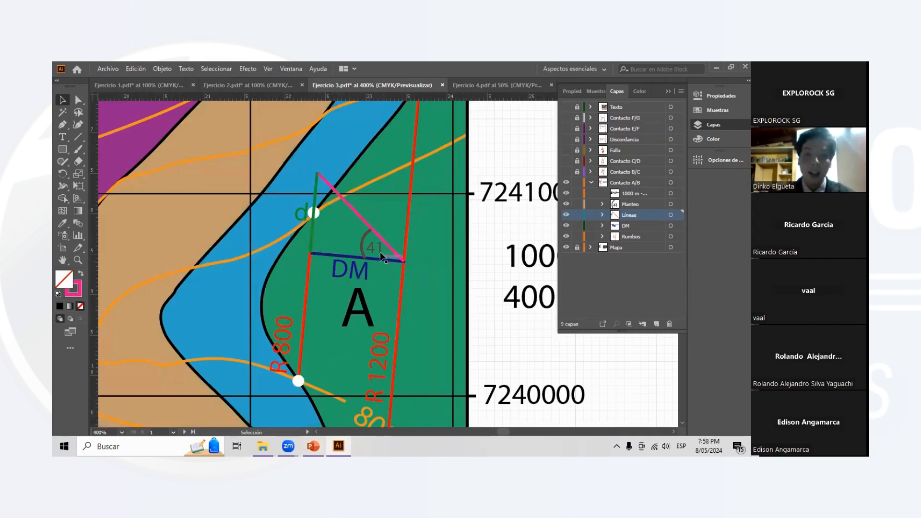
pyautogui.scroll(2, 373, 274)
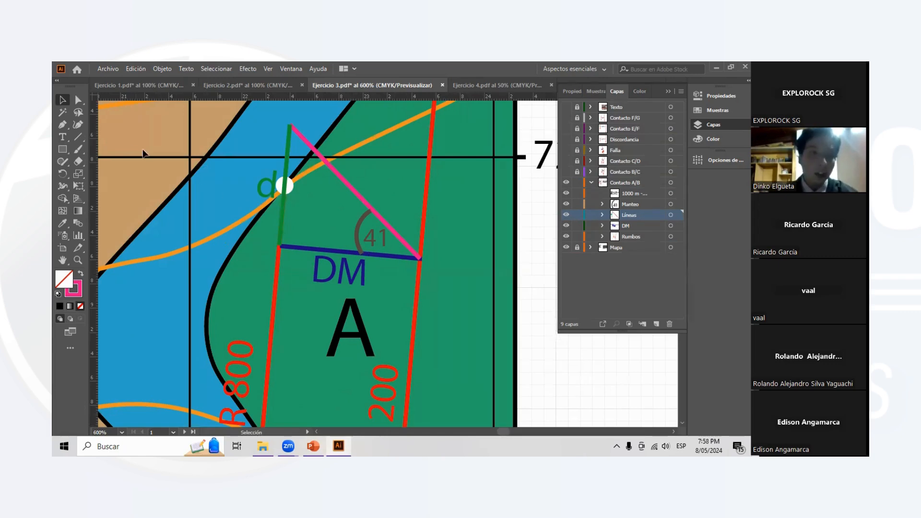
# - Measure the directions of the DM line and the pink line from their shared end with the Line Segment tool
pyautogui.click(77, 141)
pyautogui.scroll(2, 352, 192)
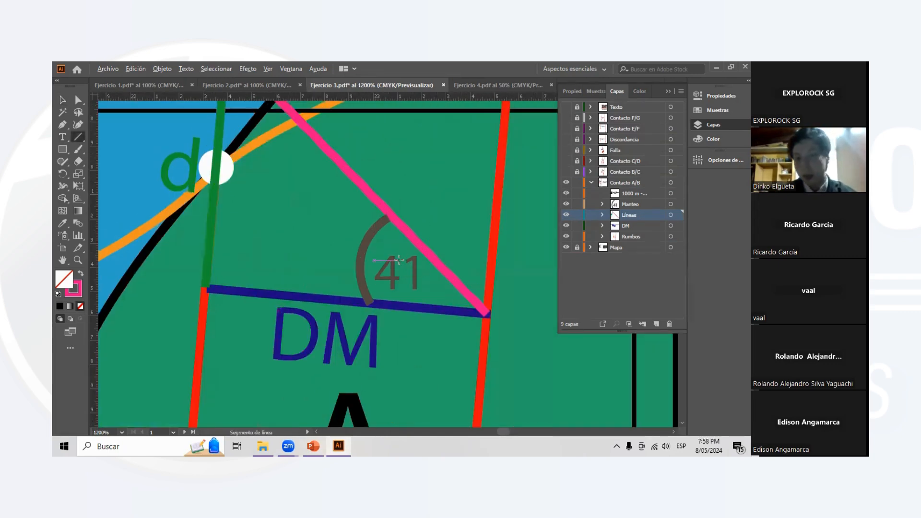
pyautogui.scroll(-2, 433, 282)
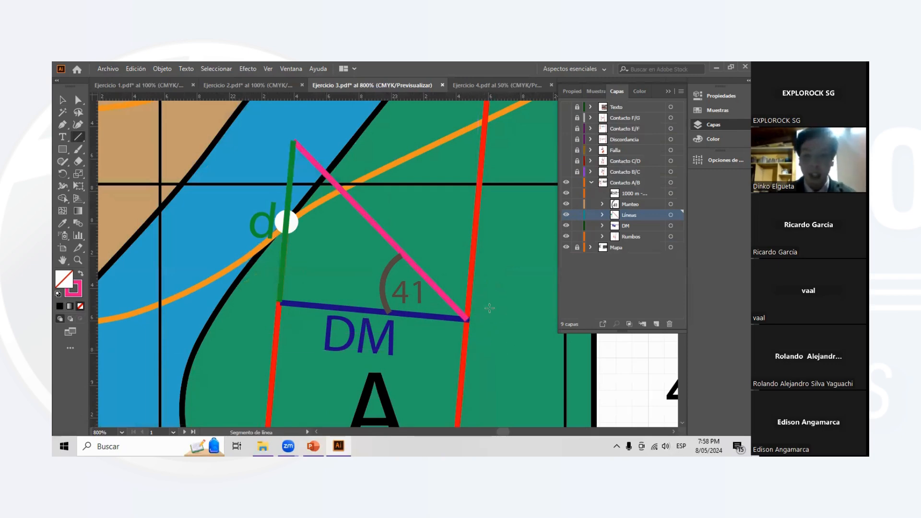
pyautogui.moveTo(467, 319); pyautogui.dragTo(281, 302)
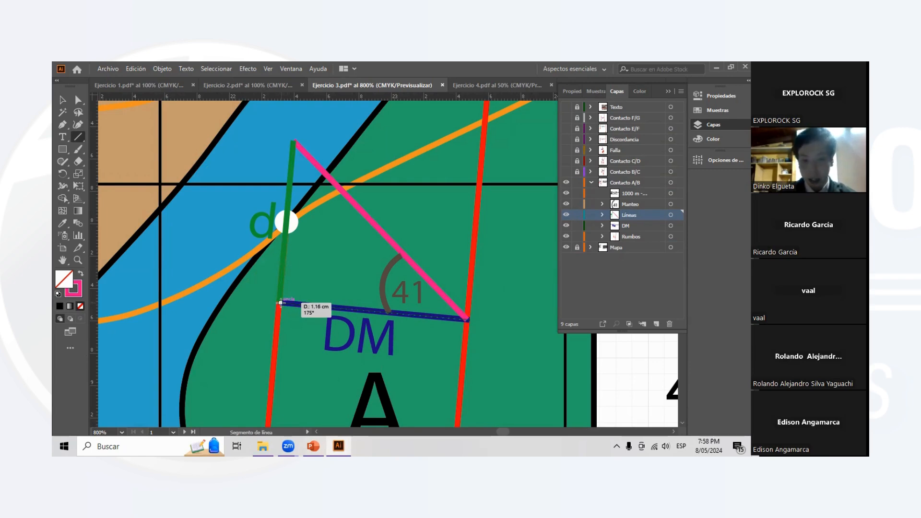
pyautogui.moveTo(280, 303); pyautogui.dragTo(281, 303)
pyautogui.moveTo(468, 319); pyautogui.dragTo(294, 142)
# - Set the dip angle label inside the construction triangle to 40
pyautogui.click(60, 138)
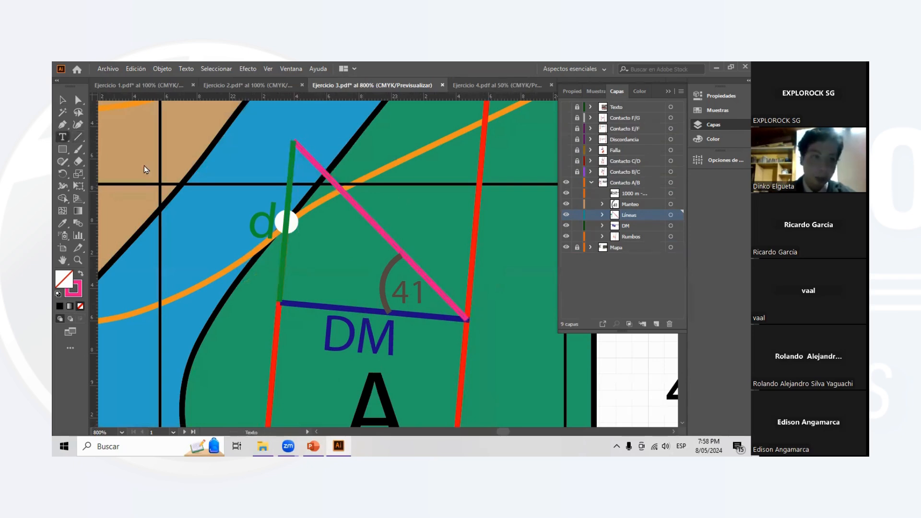
pyautogui.click(423, 287)
pyautogui.press('BackSpace')
pyautogui.write('0')
pyautogui.press('Escape')
# - Collapse the Contacto A/B layer and lock it
pyautogui.scroll(-1, 464, 226)
pyautogui.scroll(-3, 509, 265)
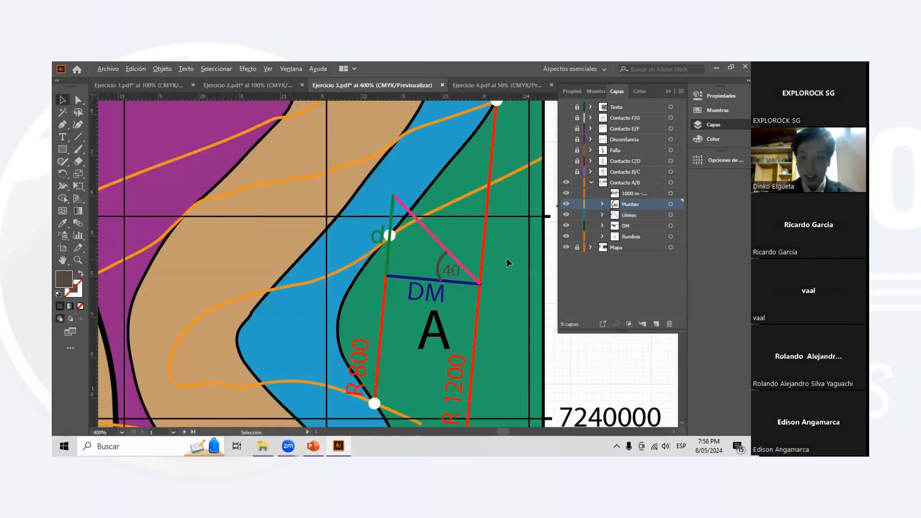
pyautogui.scroll(-1, 500, 244)
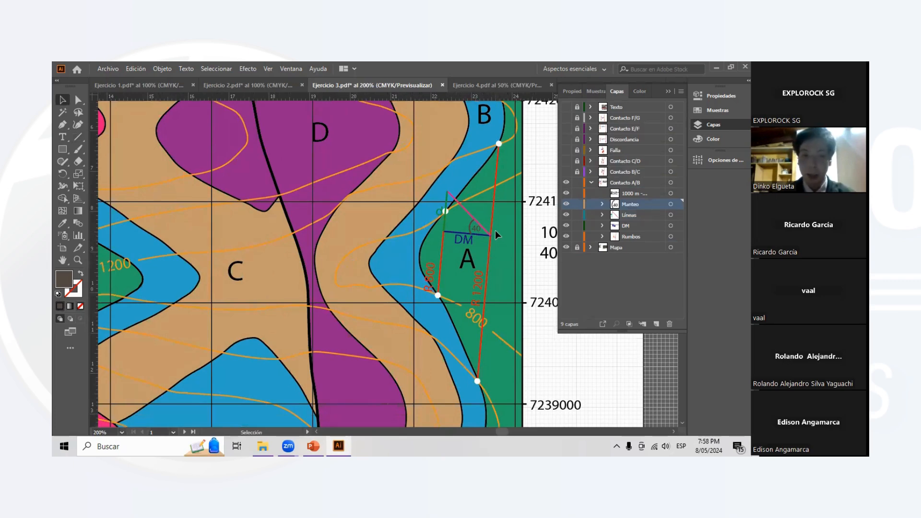
pyautogui.scroll(-1, 496, 236)
pyautogui.scroll(-1, 496, 235)
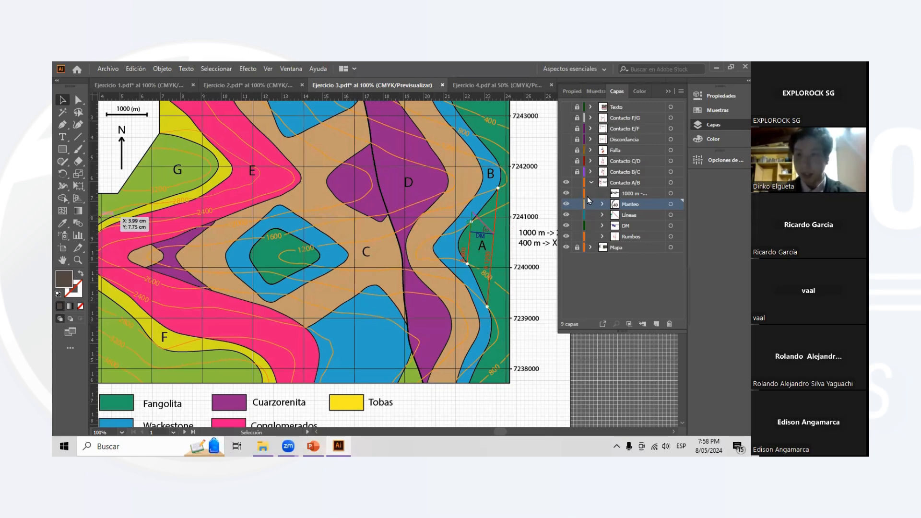
pyautogui.click(590, 182)
pyautogui.click(577, 182)
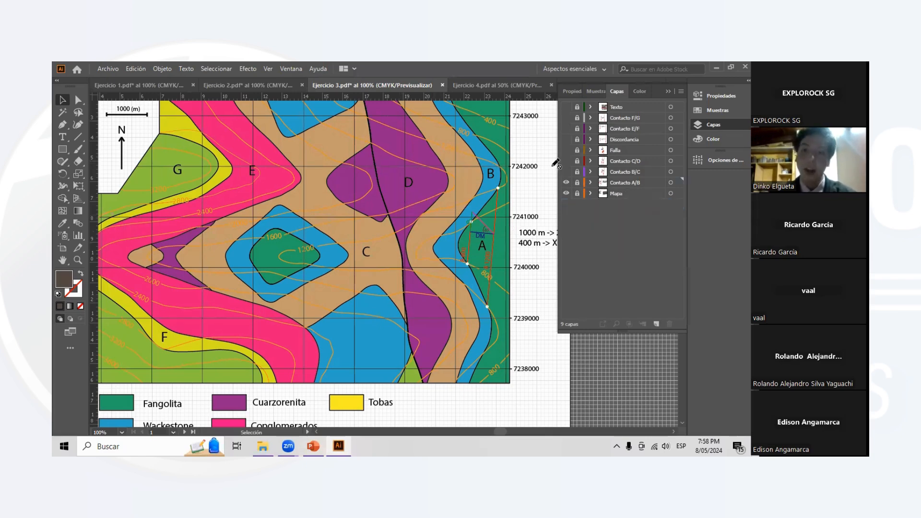
# - Review the remaining questions on the Ejercicios - DEMO sheet beside the geological map
pyautogui.hscroll(-1, 475, 201)
pyautogui.hscroll(-3, 475, 201)
pyautogui.scroll(-2, 239, 214)
pyautogui.hscroll(-10, 213, 210)
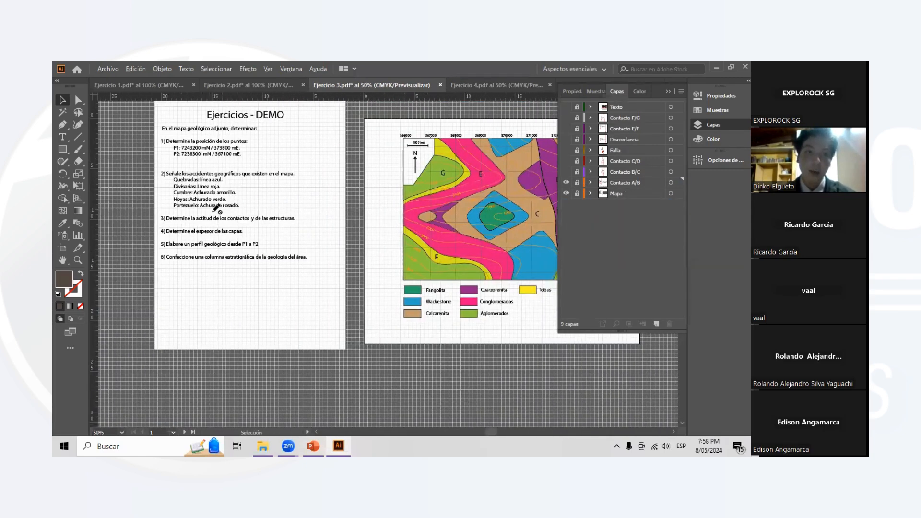
pyautogui.scroll(2, 245, 233)
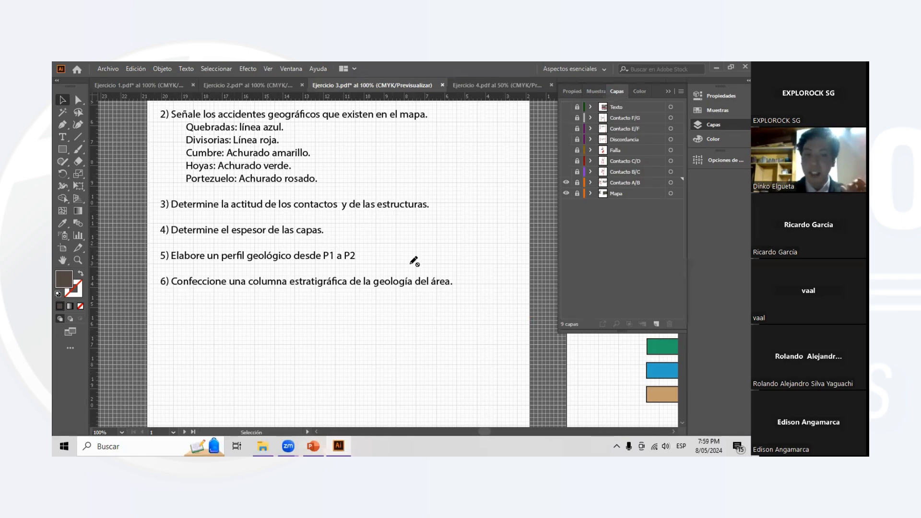
pyautogui.hscroll(3, 422, 262)
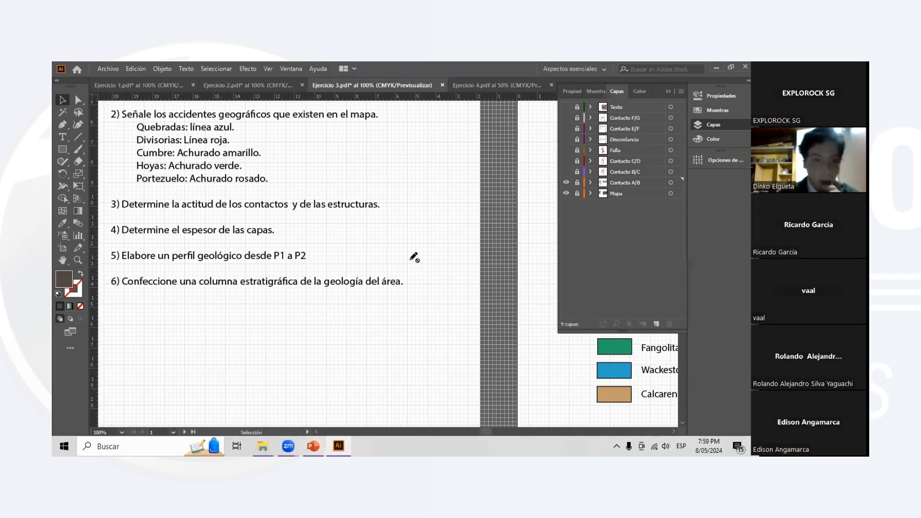
# - Switch to the PowerPoint presentation, open slide 19 on Cálculo de espesor, and look through the preceding slide thumbnails
pyautogui.click(315, 446)
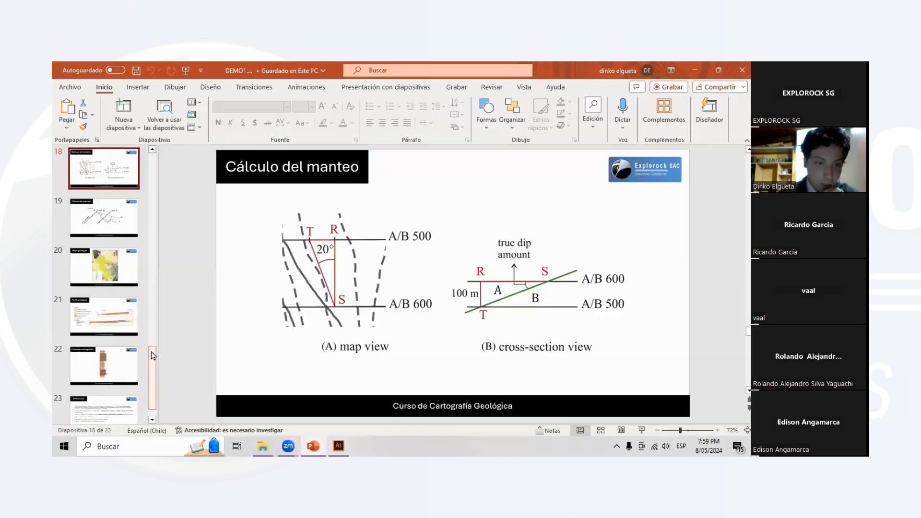
pyautogui.scroll(1, 153, 356)
pyautogui.click(104, 281)
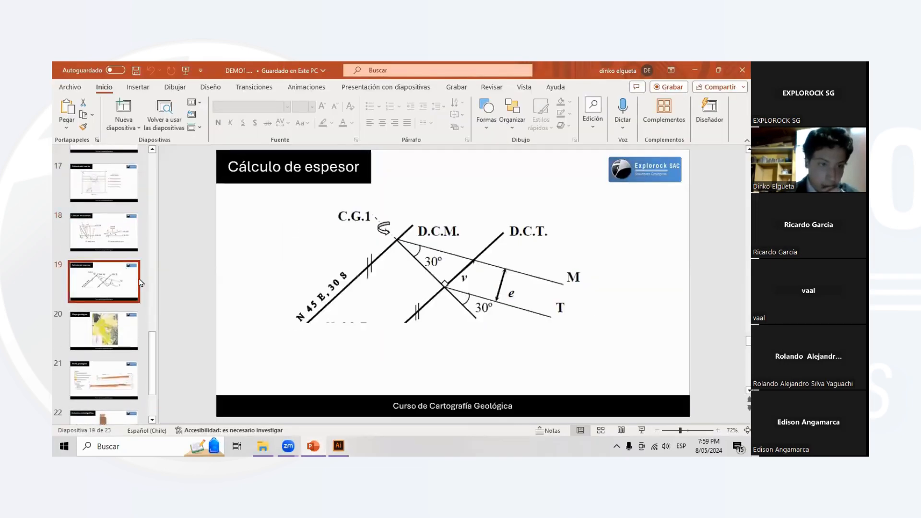
pyautogui.scroll(2, 144, 302)
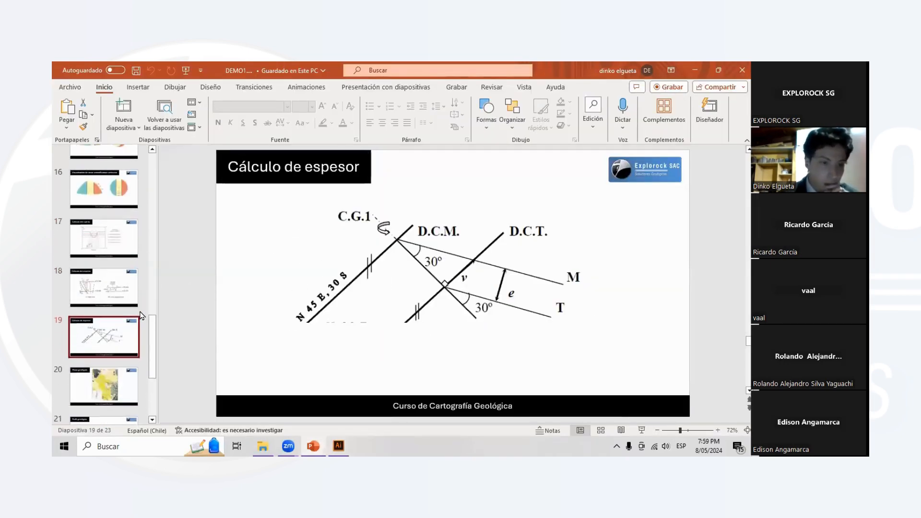
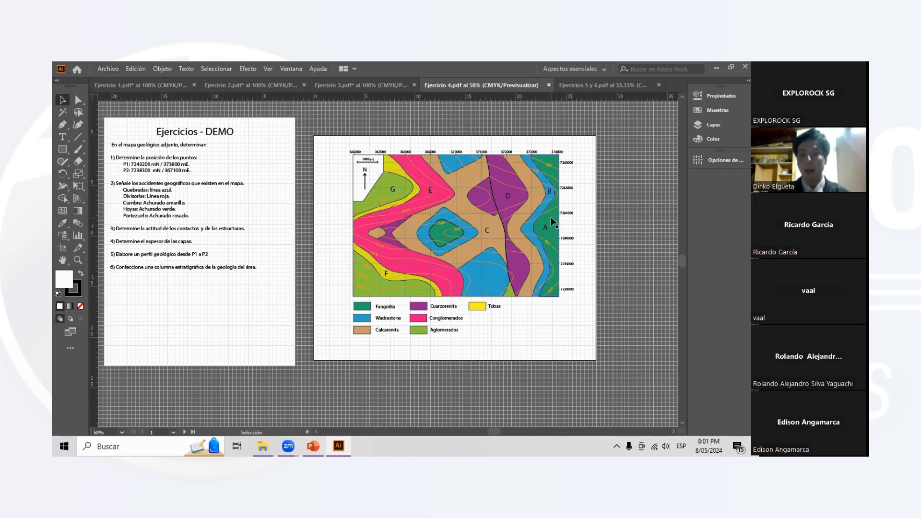
# - Collapse the Mapa layer of the Ejercicio 4 document and lock it
pyautogui.hotkey('ctrl', '1')
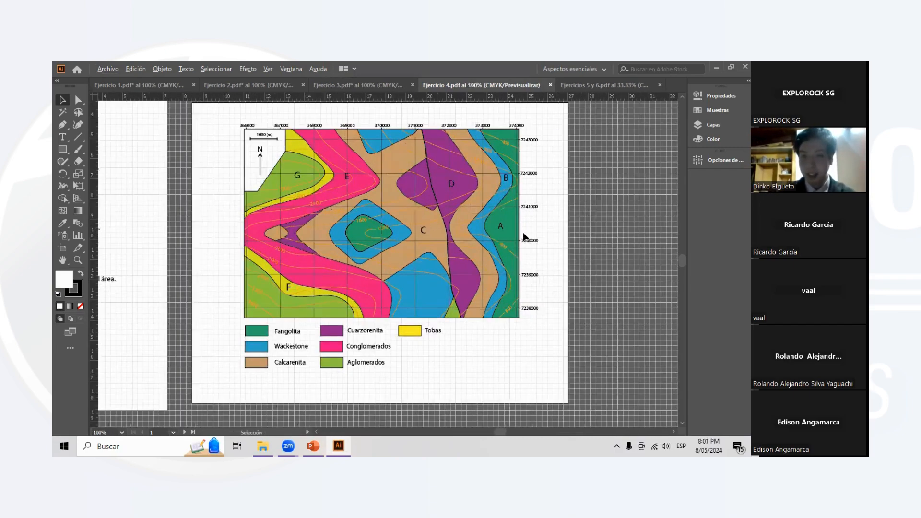
pyautogui.scroll(2, 525, 237)
pyautogui.click(714, 125)
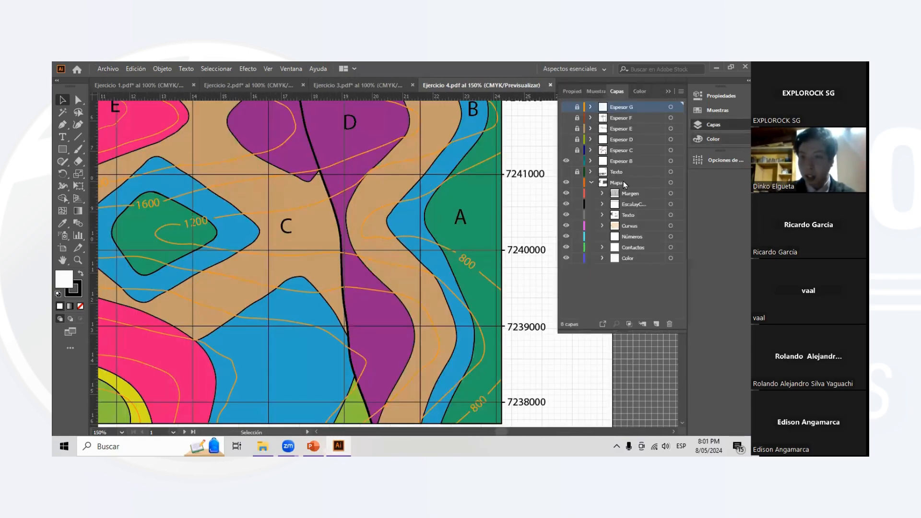
pyautogui.click(590, 183)
pyautogui.click(577, 183)
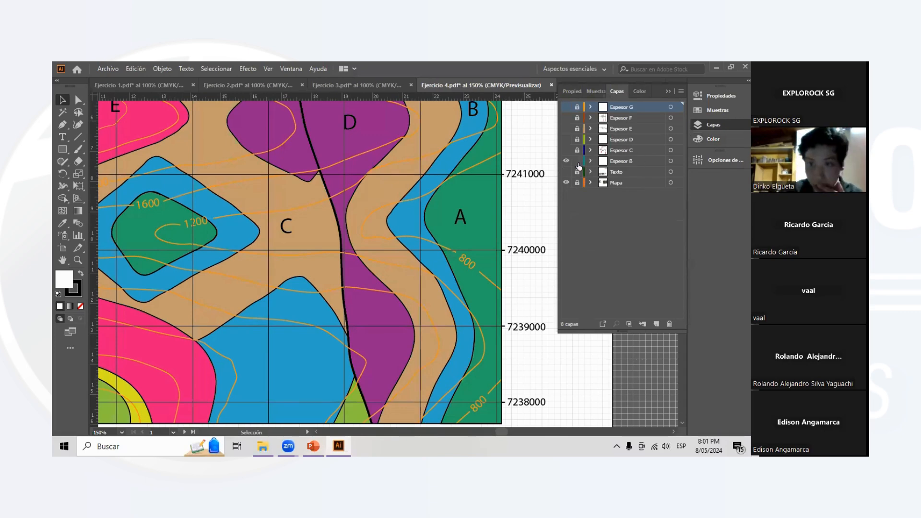
# - Expand the Espesor B layer, then unlock and show its Rumbo sublayer with the RT 800 and RB 800 strike lines
pyautogui.click(591, 161)
pyautogui.hscroll(2, 476, 212)
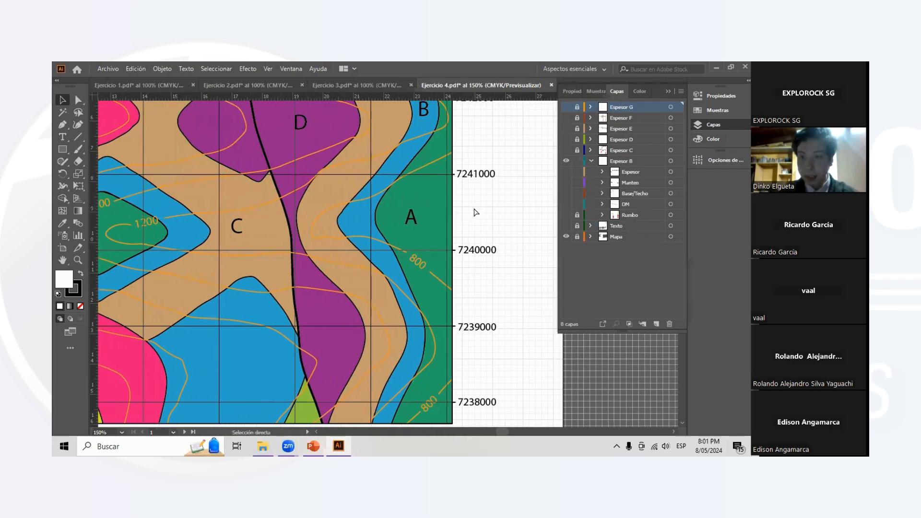
pyautogui.press('v')
pyautogui.click(578, 215)
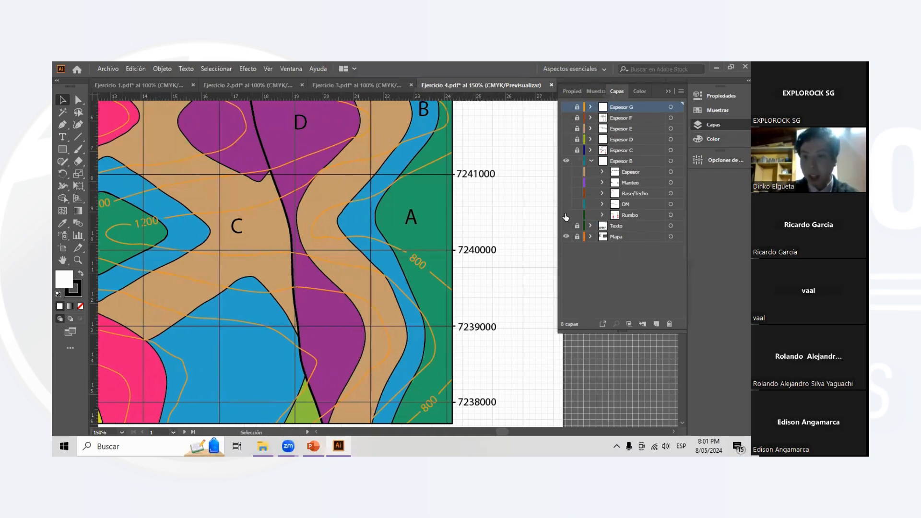
pyautogui.click(565, 216)
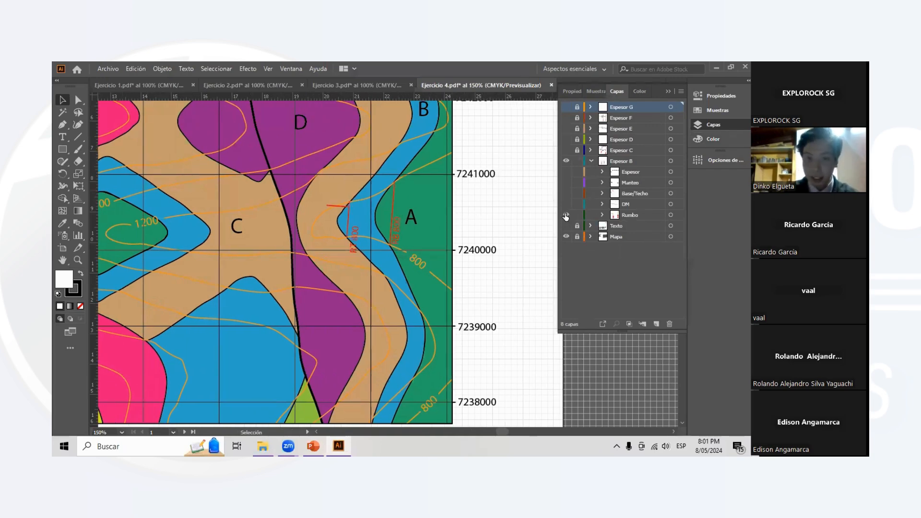
pyautogui.click(347, 219)
pyautogui.hotkey('ctrl', '+')
pyautogui.hotkey('ctrl', '+')
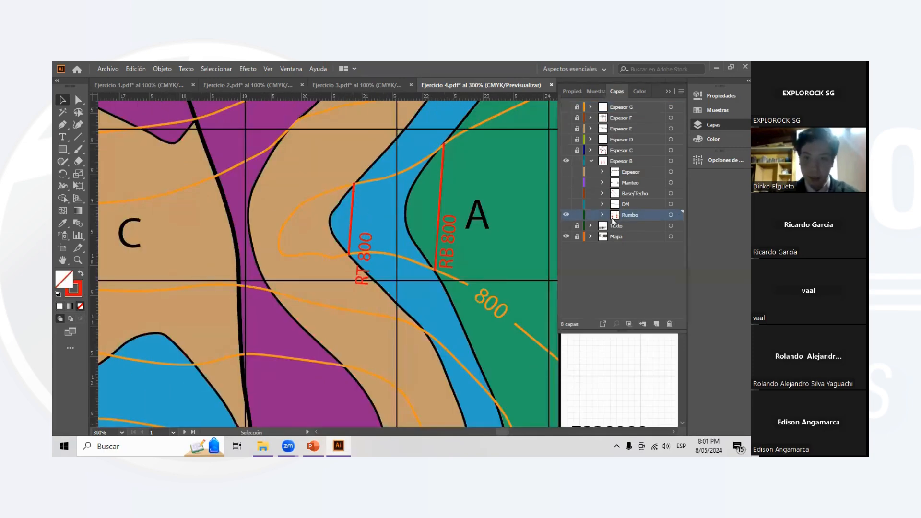
# - Preview the DM, Base/Techo, Manteo and Espesor sublayers of Espesor B, then hide them all again
pyautogui.moveTo(567, 201); pyautogui.dragTo(567, 188)
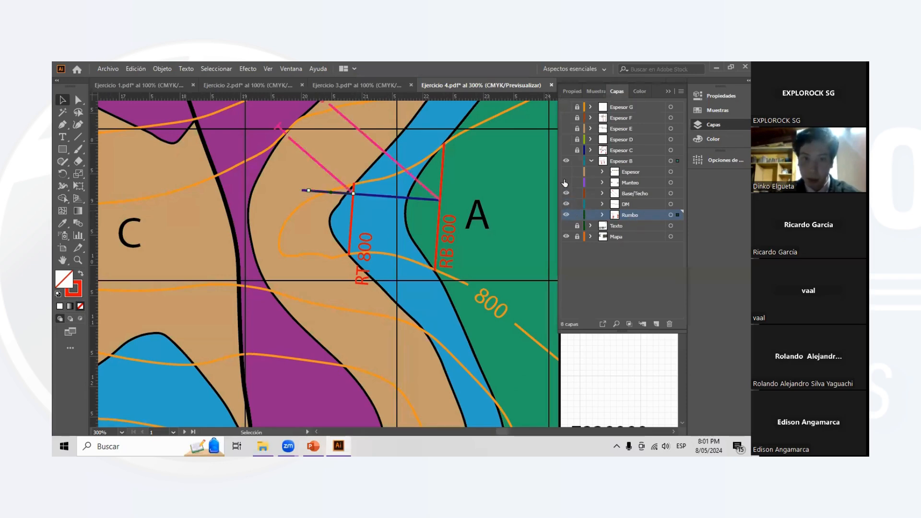
pyautogui.click(565, 181)
pyautogui.click(565, 172)
pyautogui.click(566, 172)
pyautogui.click(565, 183)
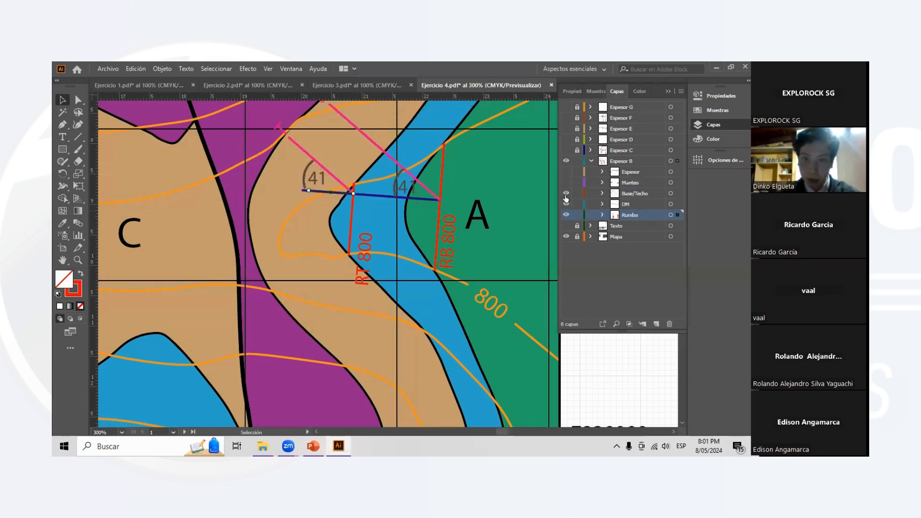
pyautogui.click(566, 193)
pyautogui.click(566, 204)
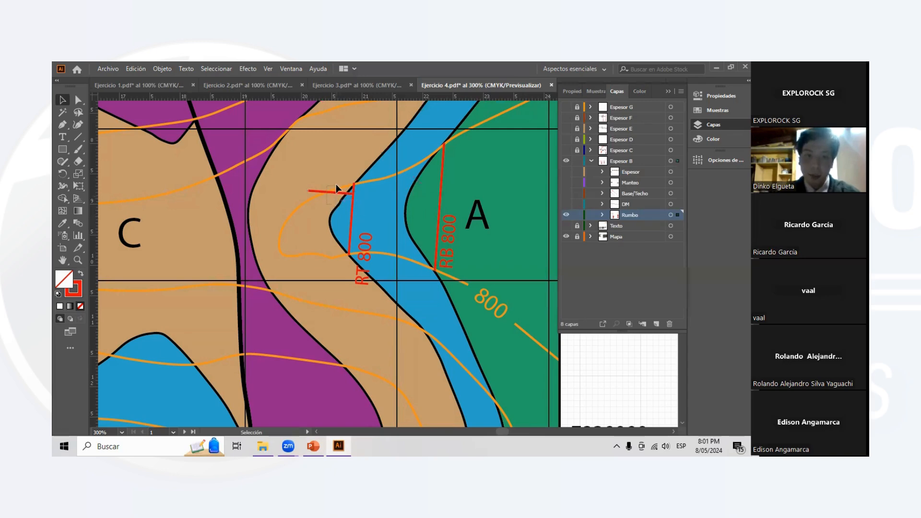
# - Delete the short red line crossing the upper end of the RT 800 strike line
pyautogui.click(336, 187)
pyautogui.press('Delete')
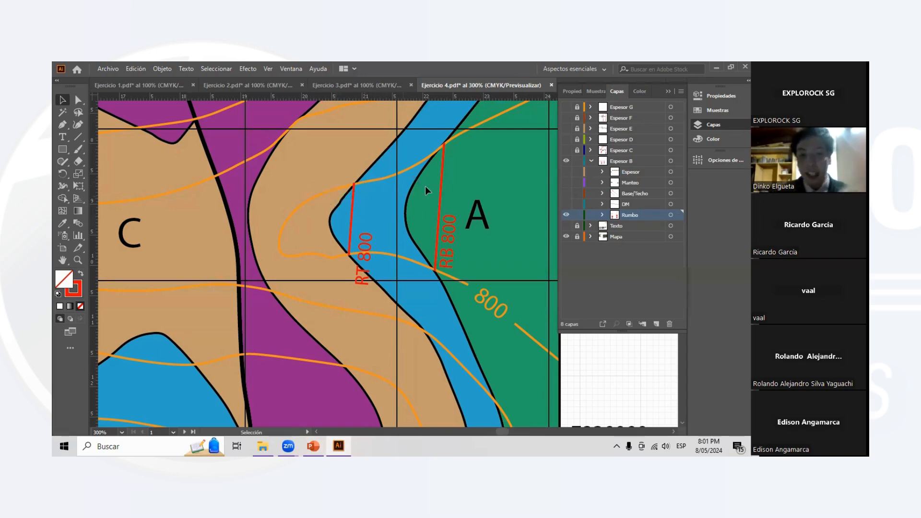
# - Examine layer B's contacts, the 800 contour and the RT 800 and RB 800 strike lines on the unobstructed map
pyautogui.scroll(2, 426, 187)
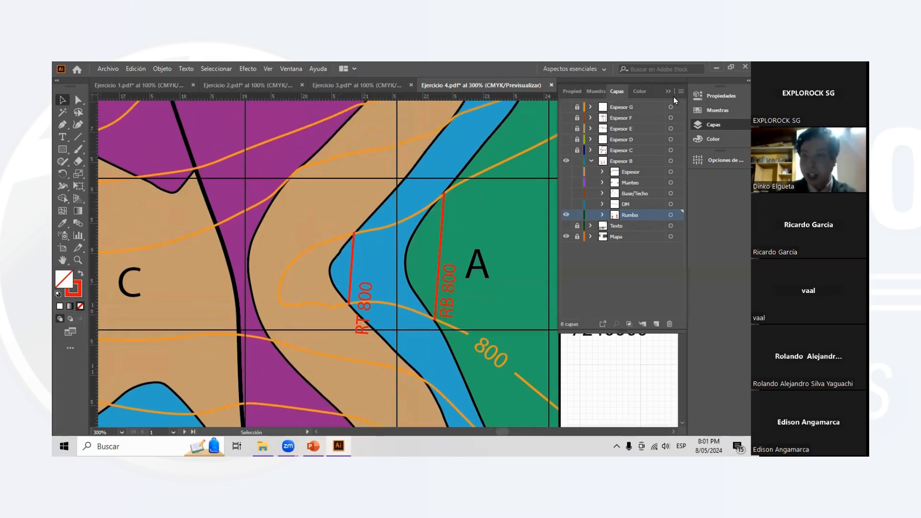
pyautogui.click(668, 91)
pyautogui.scroll(-1, 474, 226)
pyautogui.scroll(3, 477, 228)
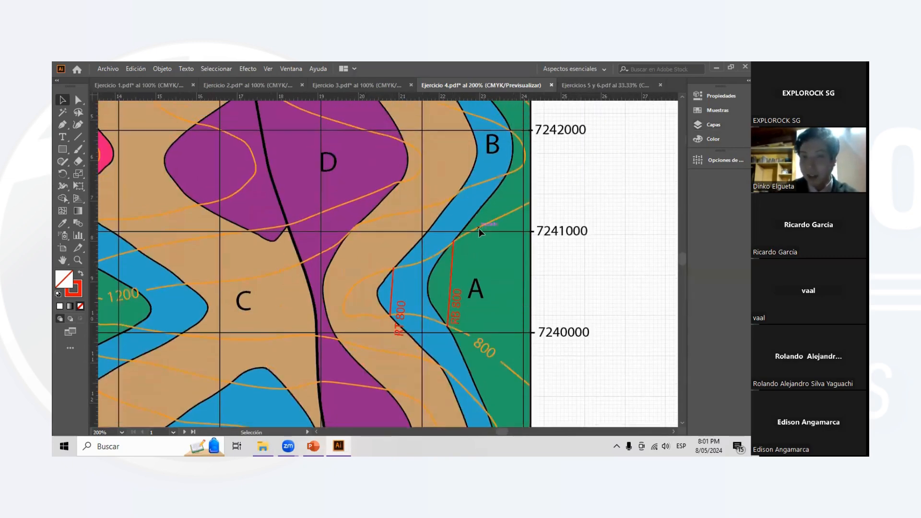
pyautogui.scroll(-1, 478, 228)
pyautogui.hscroll(1, 477, 228)
pyautogui.scroll(2, 472, 236)
pyautogui.hscroll(1, 471, 237)
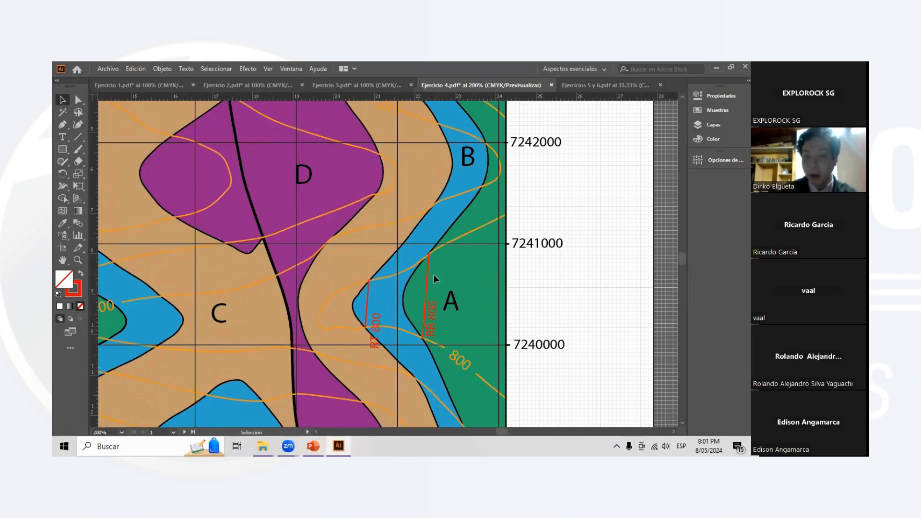
pyautogui.scroll(-1, 430, 303)
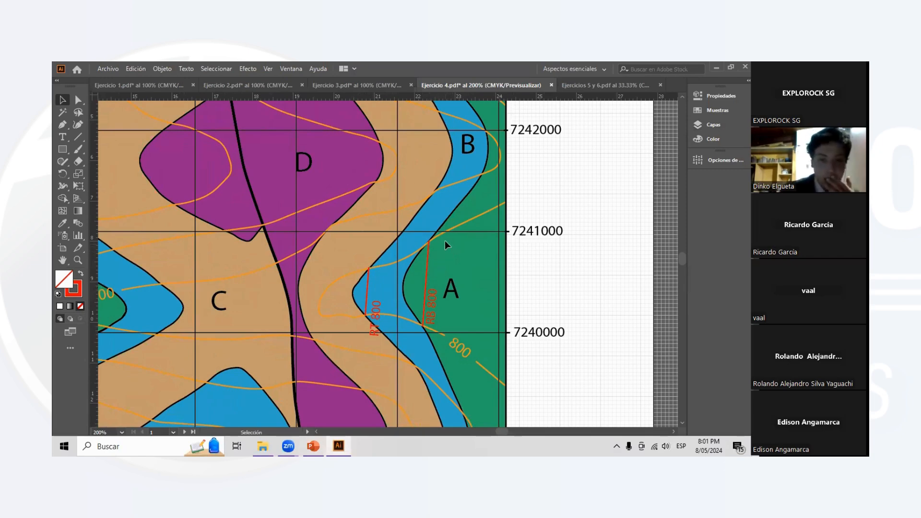
pyautogui.scroll(-1, 444, 241)
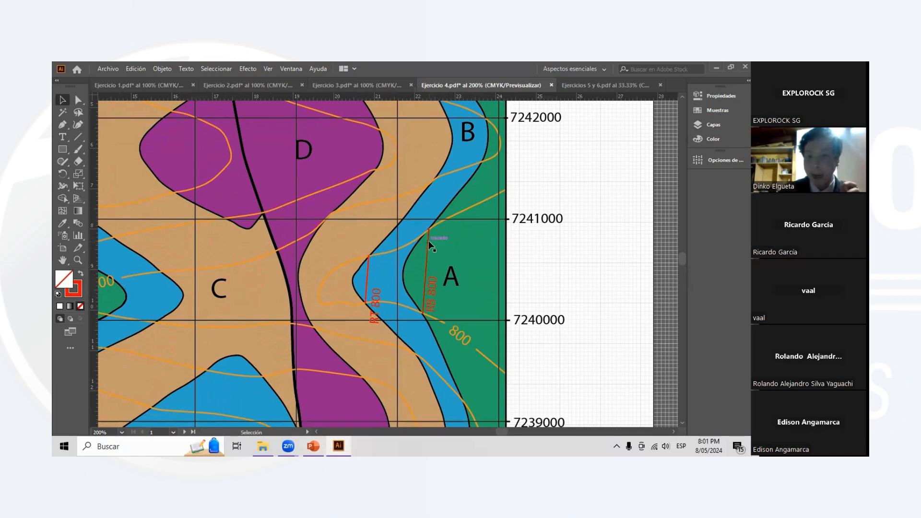
pyautogui.scroll(3, 389, 236)
pyautogui.scroll(4, 391, 231)
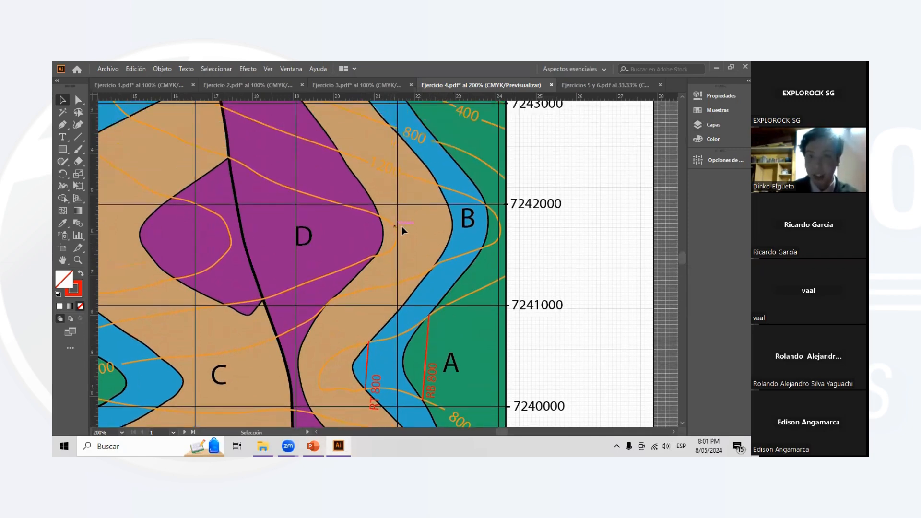
pyautogui.scroll(-1, 402, 226)
pyautogui.scroll(-10, 415, 278)
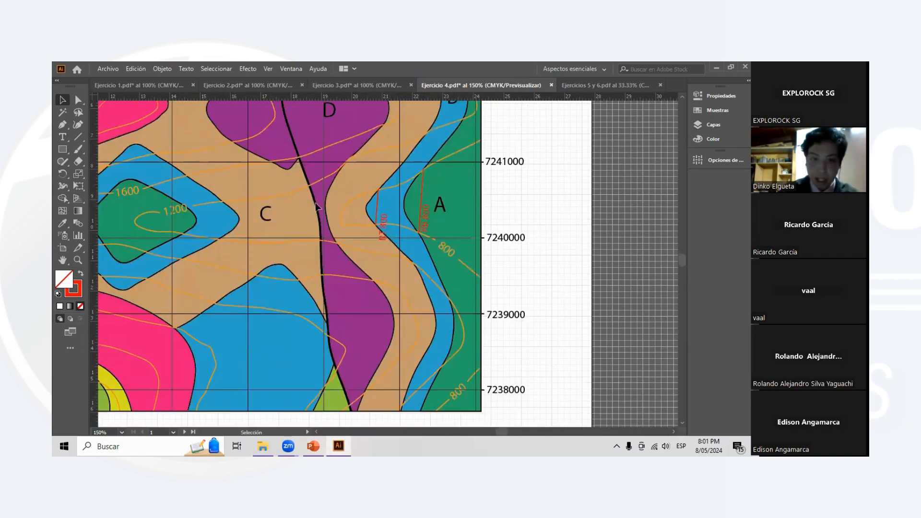
pyautogui.scroll(2, 425, 223)
pyautogui.scroll(1, 432, 212)
pyautogui.scroll(2, 447, 144)
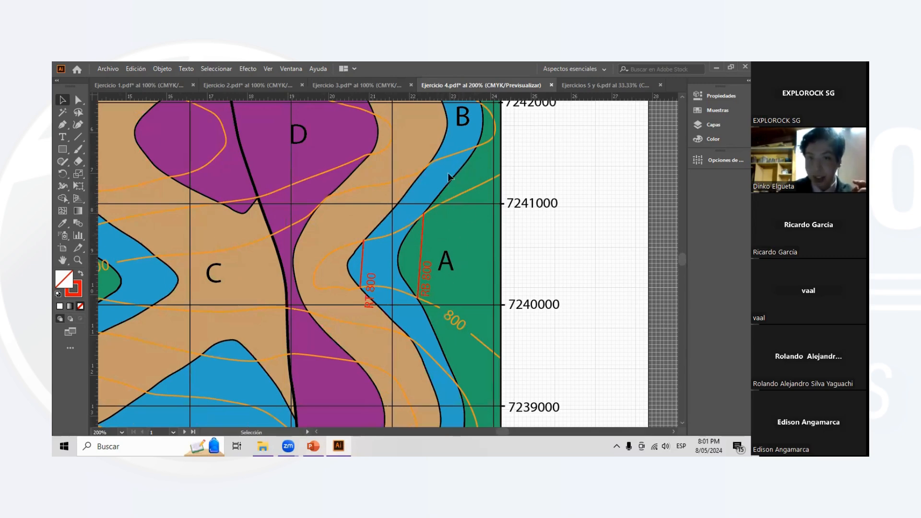
pyautogui.scroll(1, 386, 261)
pyautogui.scroll(-1, 385, 258)
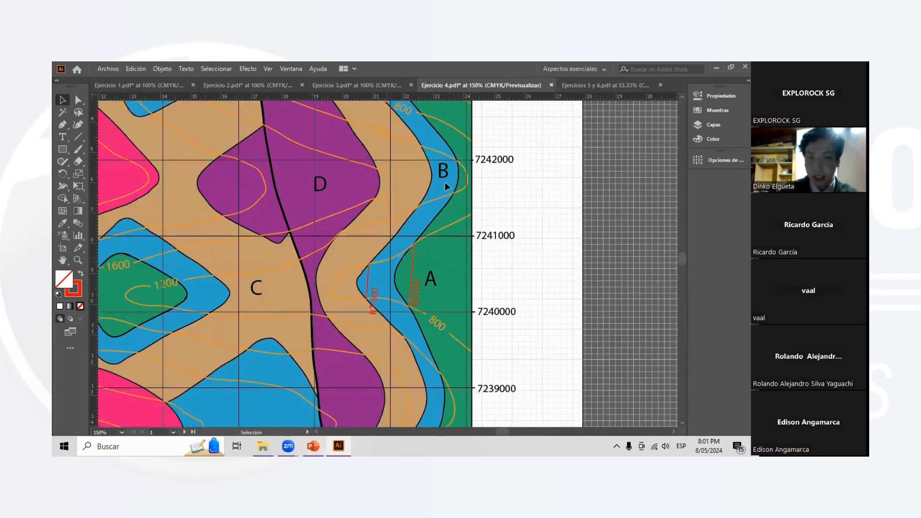
pyautogui.scroll(-1, 392, 283)
pyautogui.scroll(2, 379, 267)
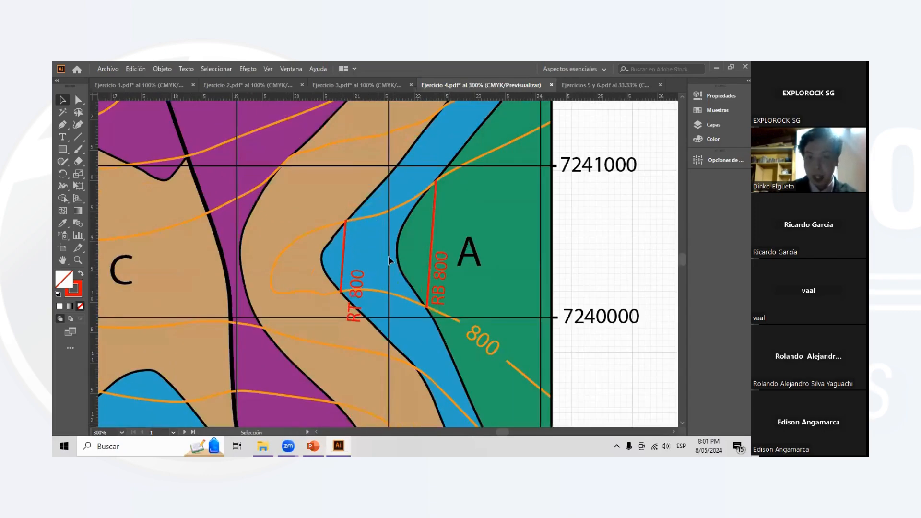
pyautogui.scroll(-1, 389, 256)
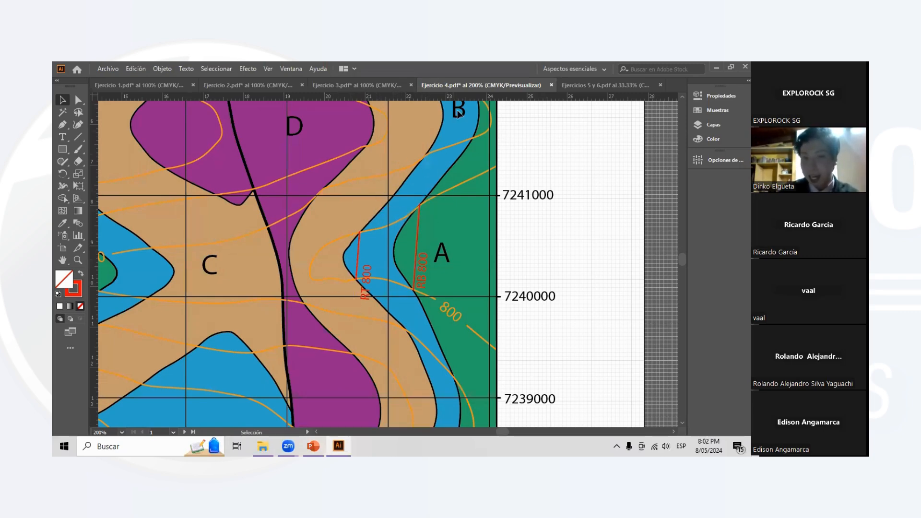
# - Show the DM sublayer of Espesor B with the line perpendicular to the two strike lines
pyautogui.click(714, 125)
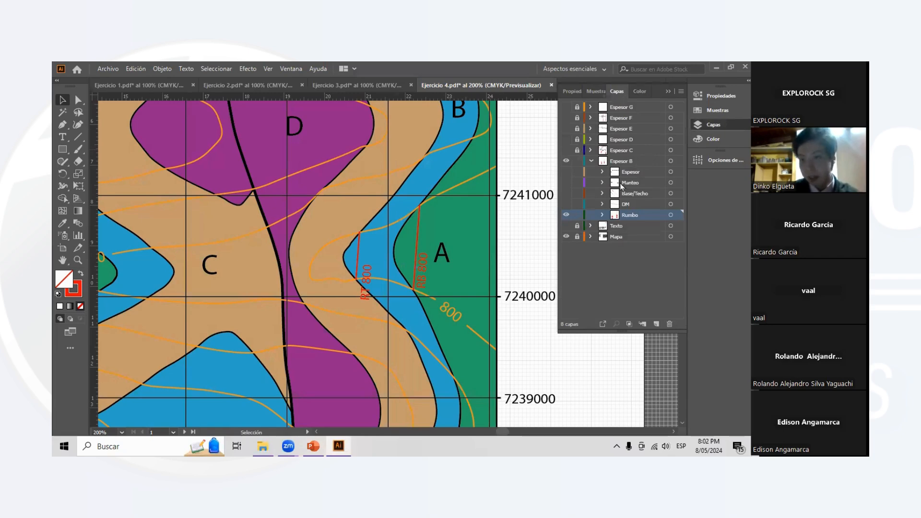
pyautogui.click(566, 204)
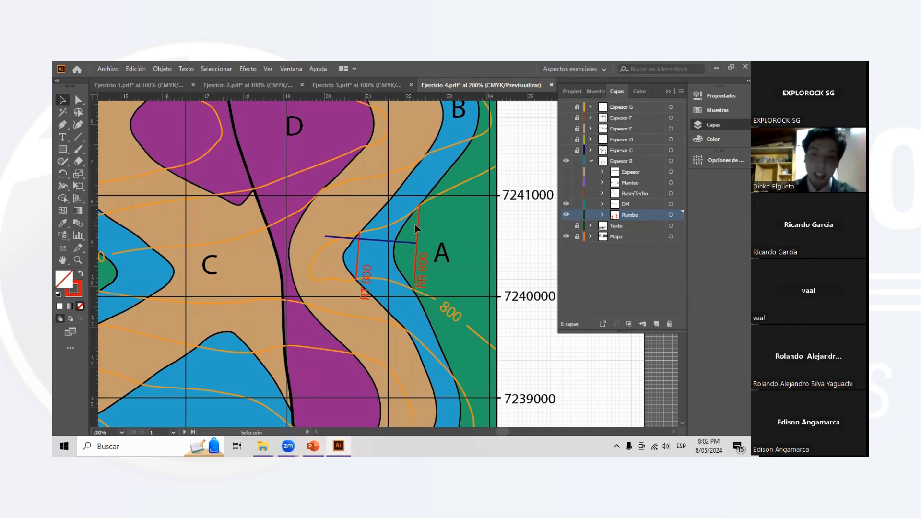
# - Try other positions for the dark blue DM line along the strike lines, undo the moves and deselect it
pyautogui.moveTo(397, 241); pyautogui.dragTo(401, 258)
pyautogui.moveTo(402, 258); pyautogui.dragTo(407, 215)
pyautogui.hotkey('ctrl', 'z')
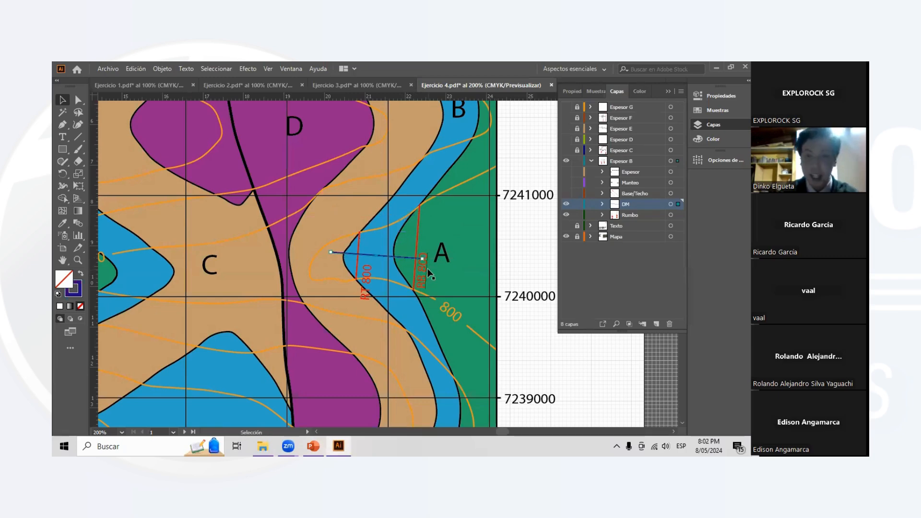
pyautogui.hotkey('ctrl', 'z')
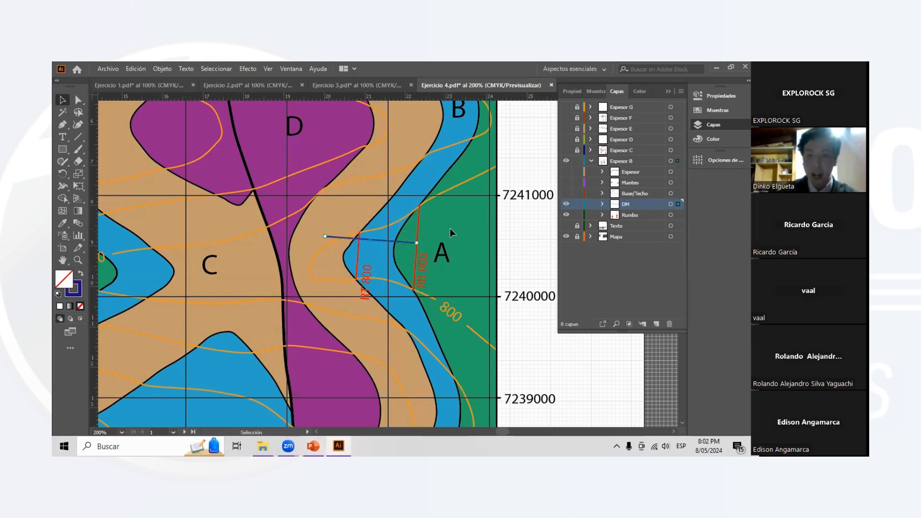
pyautogui.click(450, 229)
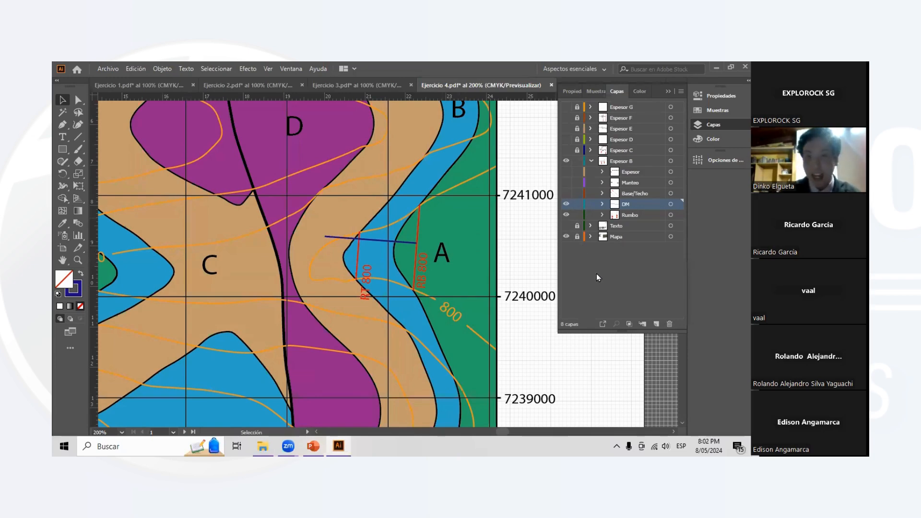
# - Show the Base/Techo sublayer with the pink B and T lines, and the Manteo sublayer with the dip angles
pyautogui.click(566, 193)
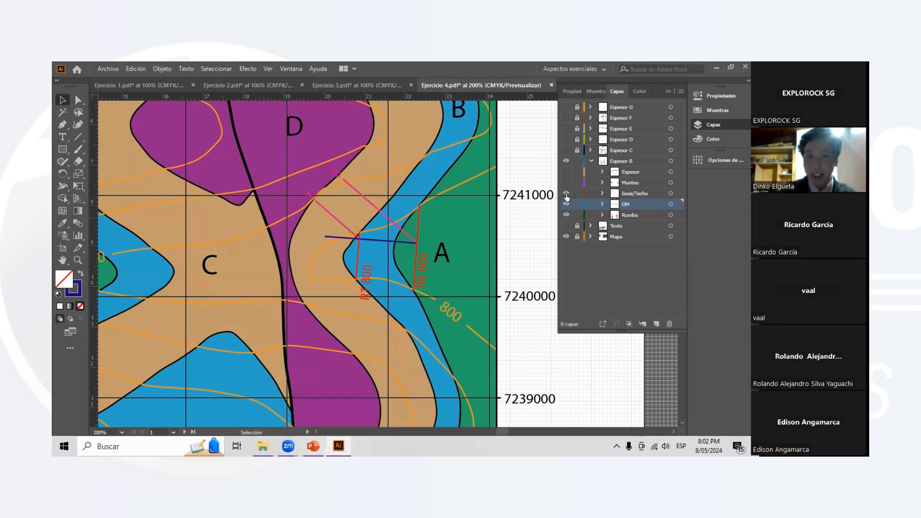
pyautogui.scroll(3, 355, 197)
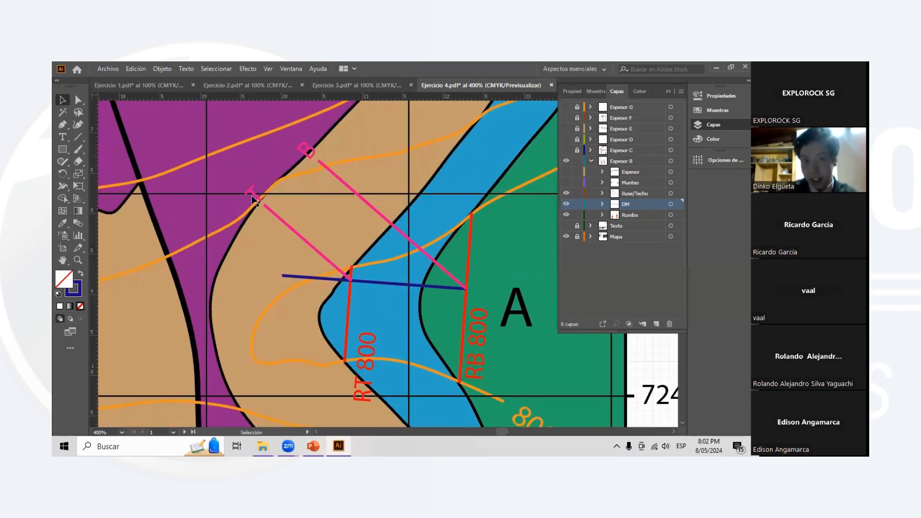
pyautogui.hscroll(2, 440, 250)
pyautogui.scroll(-1, 448, 246)
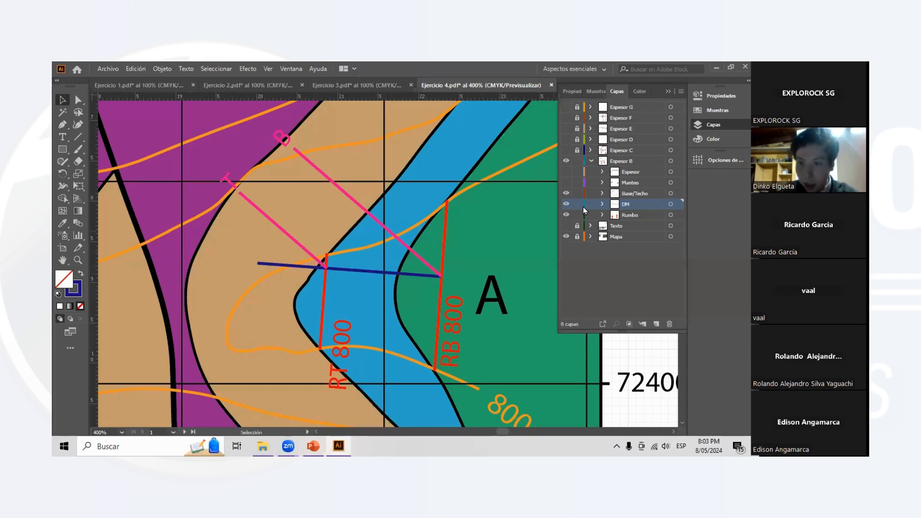
pyautogui.click(566, 184)
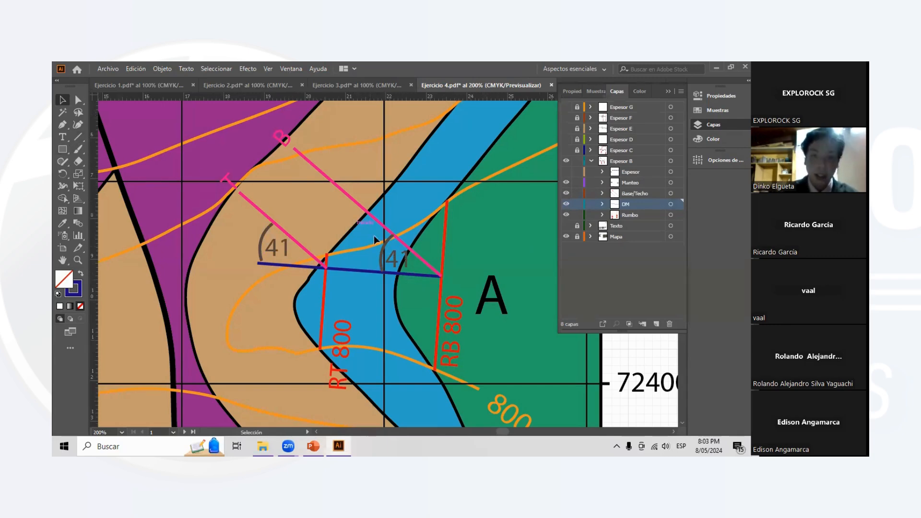
pyautogui.scroll(-4, 373, 235)
pyautogui.scroll(3, 403, 240)
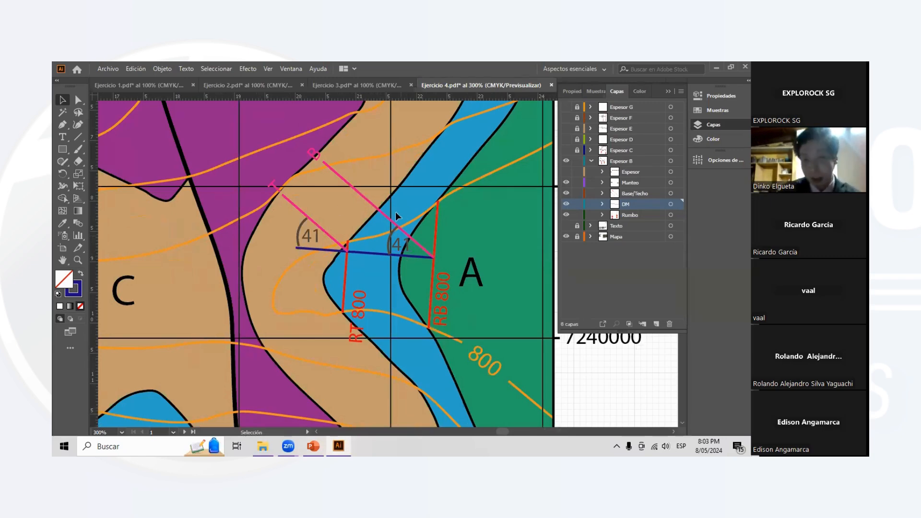
pyautogui.scroll(1, 394, 212)
pyautogui.scroll(-1, 394, 213)
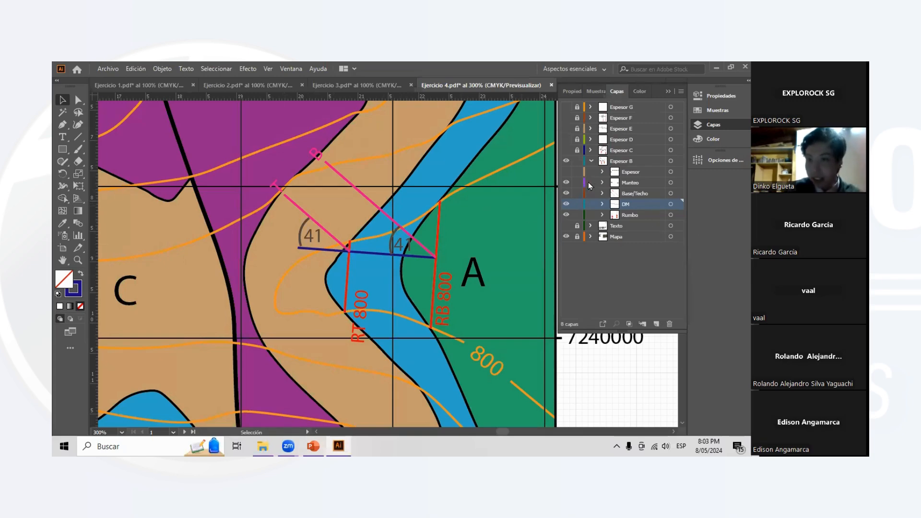
# - Show the Espesor sublayer of Espesor B and examine thickness line E between the pink B and T lines
pyautogui.click(567, 172)
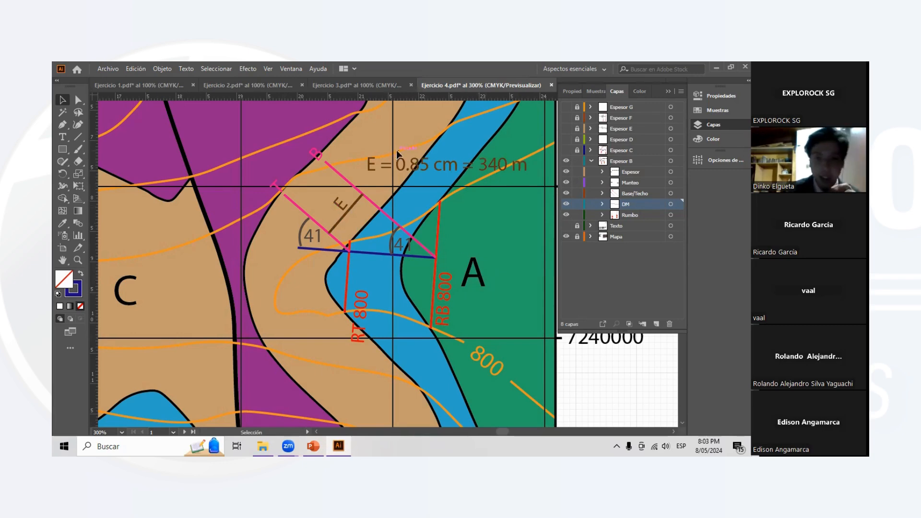
pyautogui.press('\\')
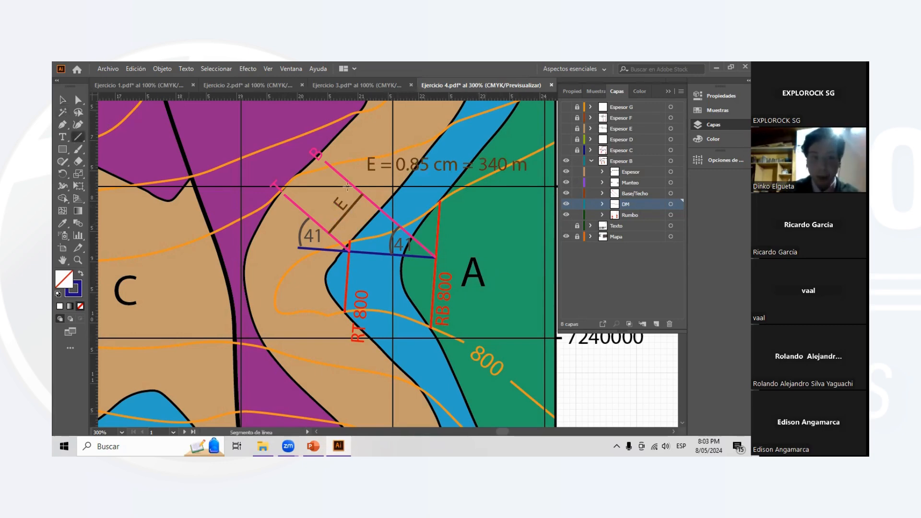
pyautogui.scroll(2, 362, 185)
pyautogui.moveTo(364, 204); pyautogui.dragTo(296, 283)
pyautogui.scroll(-2, 459, 202)
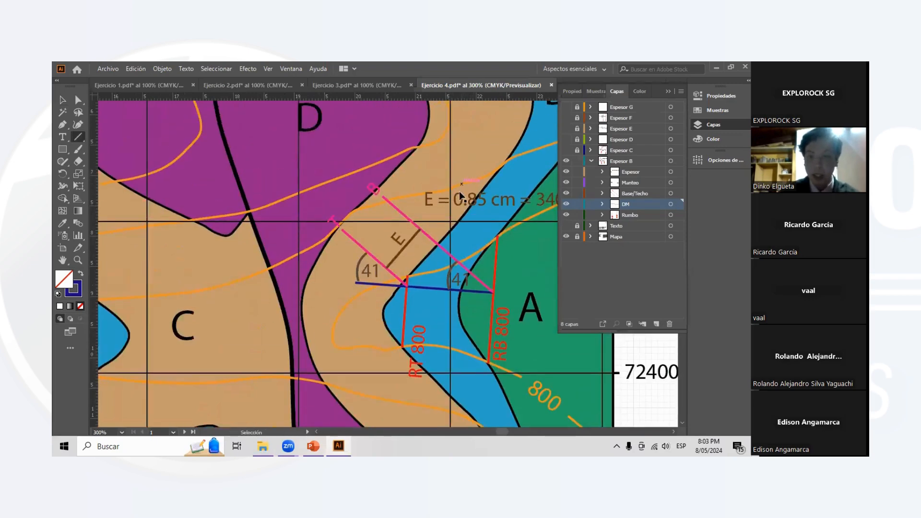
pyautogui.hscroll(3, 460, 195)
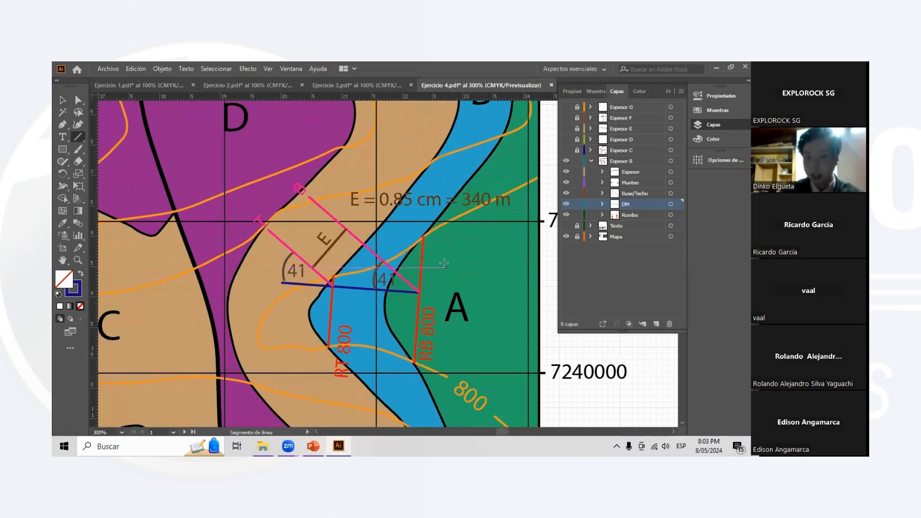
pyautogui.scroll(-2, 282, 266)
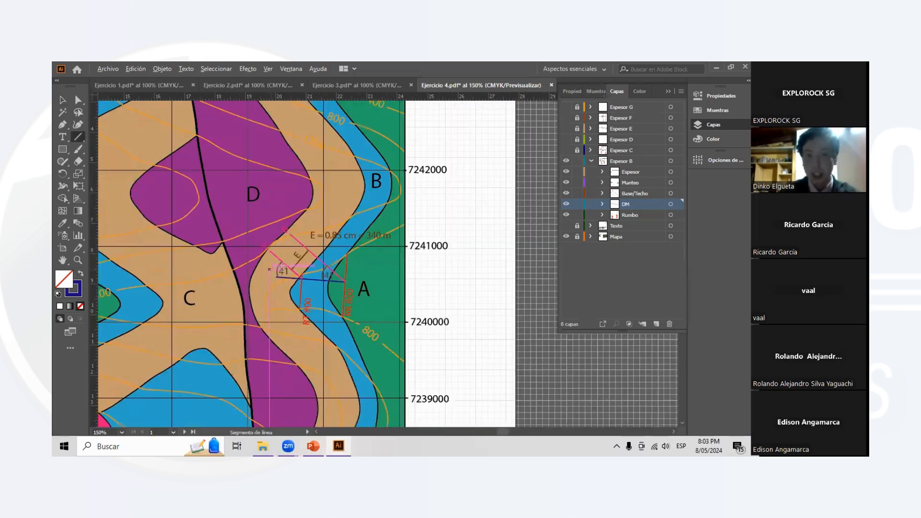
pyautogui.scroll(-2, 283, 266)
pyautogui.scroll(2, 279, 276)
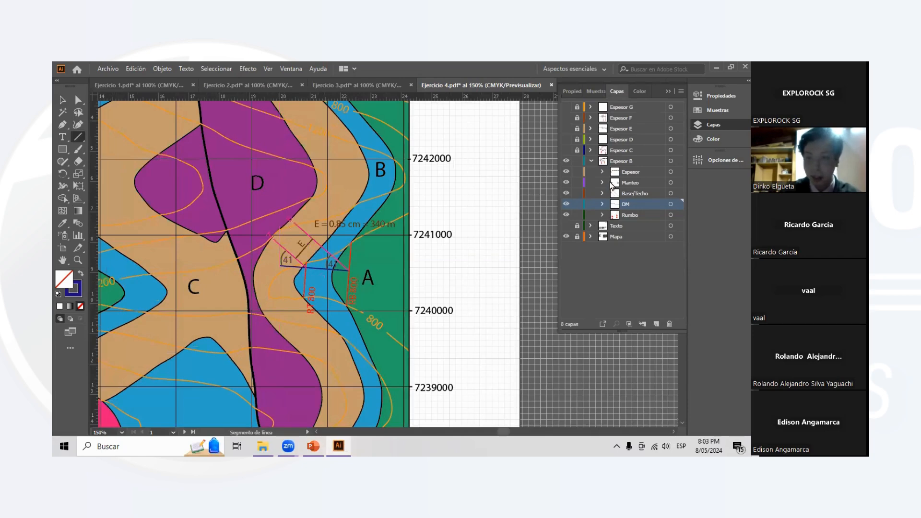
# - Hide the Espesor, Manteo, Base/Techo, DM and Rumbo sublayers of Espesor B
pyautogui.click(566, 172)
pyautogui.click(566, 182)
pyautogui.click(566, 193)
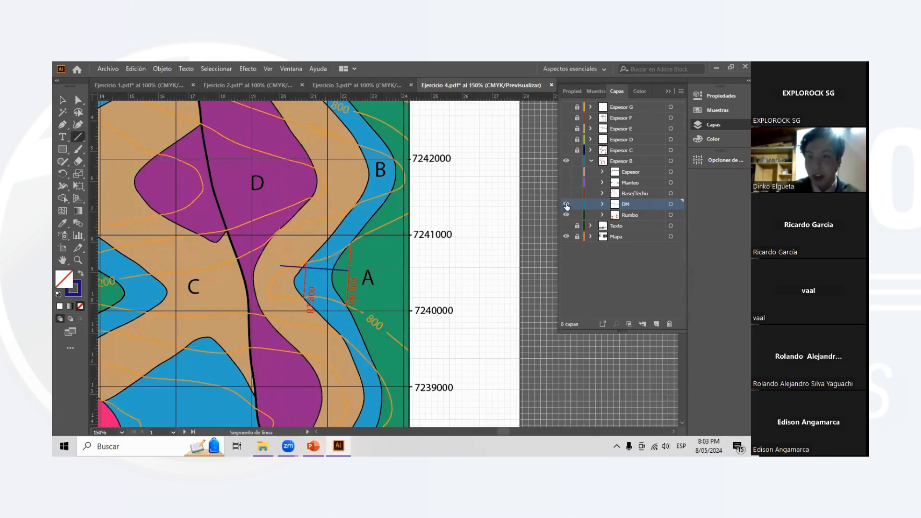
pyautogui.click(566, 204)
pyautogui.click(566, 215)
# - Examine the whole geological map, comparing the outcrops and contacts of layers A to G
pyautogui.scroll(-3, 326, 245)
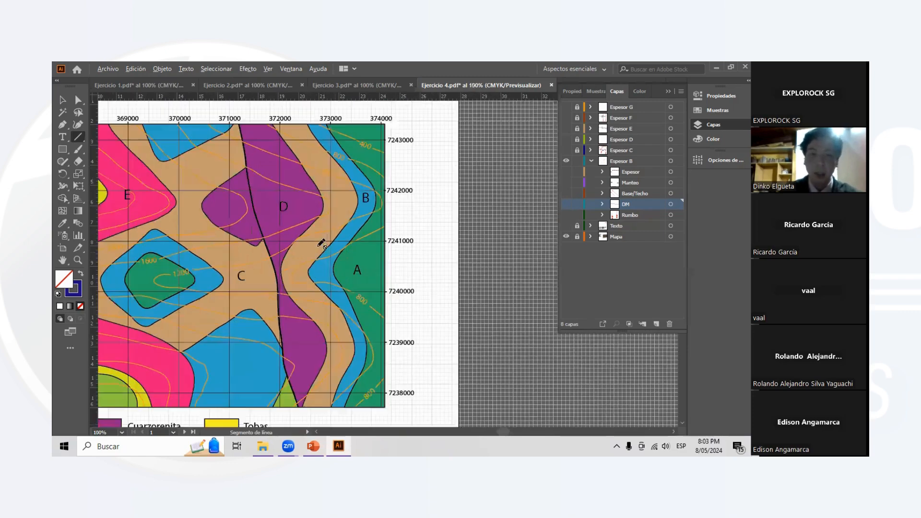
pyautogui.scroll(3, 290, 261)
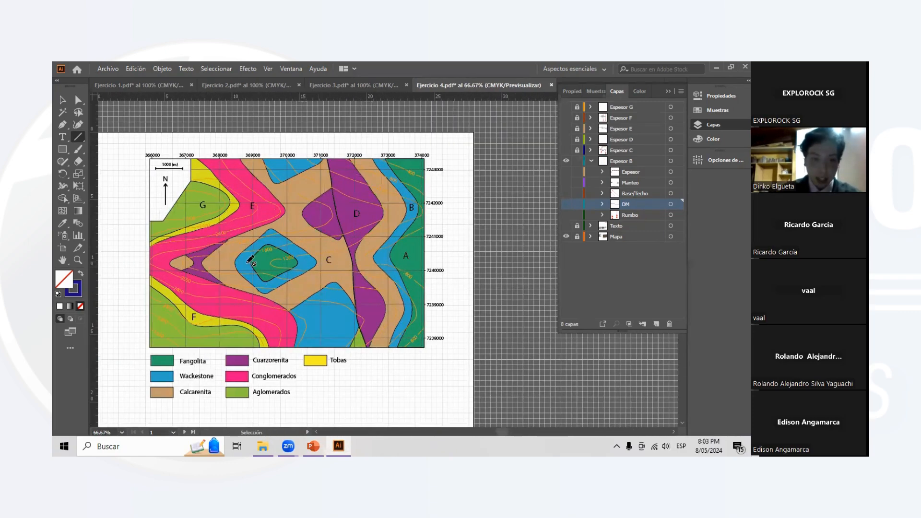
pyautogui.scroll(-2, 278, 241)
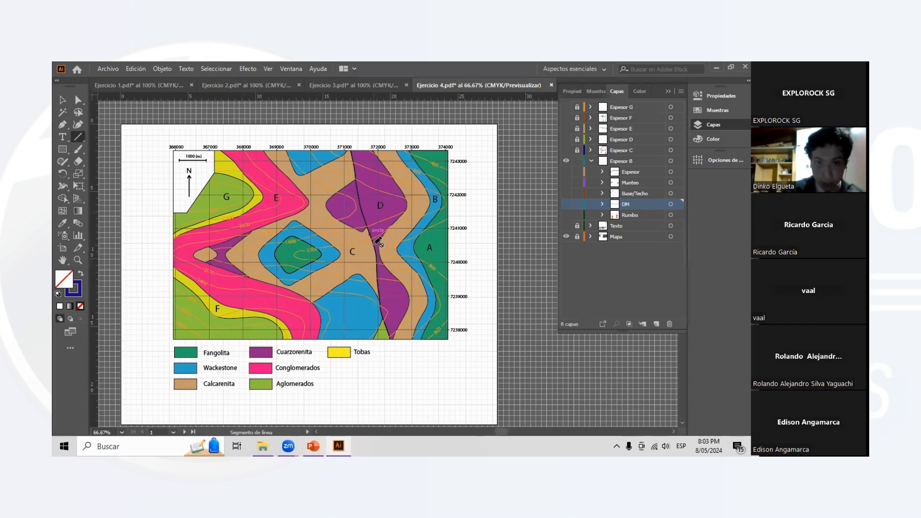
pyautogui.hscroll(-3, 374, 231)
pyautogui.scroll(1, 412, 211)
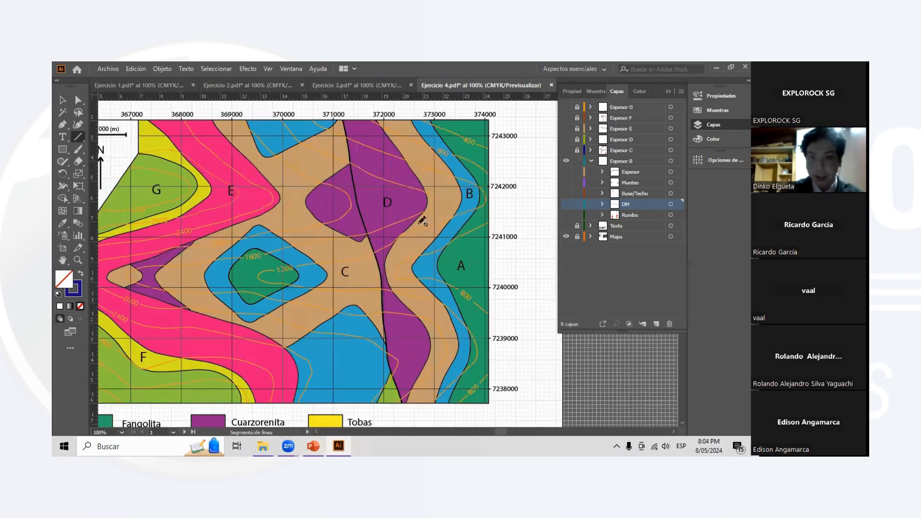
pyautogui.hscroll(2, 366, 234)
pyautogui.scroll(-1, 365, 232)
pyautogui.hscroll(-3, 367, 230)
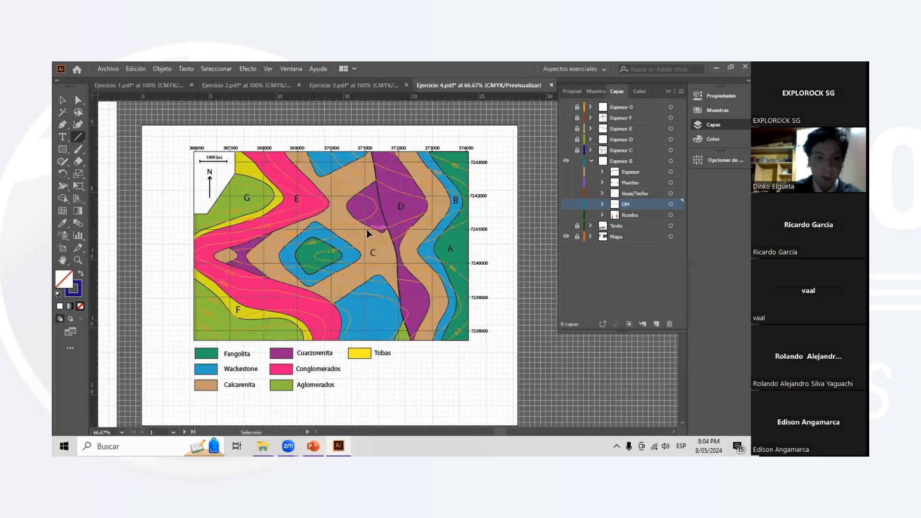
pyautogui.hscroll(-1, 277, 254)
pyautogui.scroll(1, 276, 254)
pyautogui.scroll(-1, 347, 297)
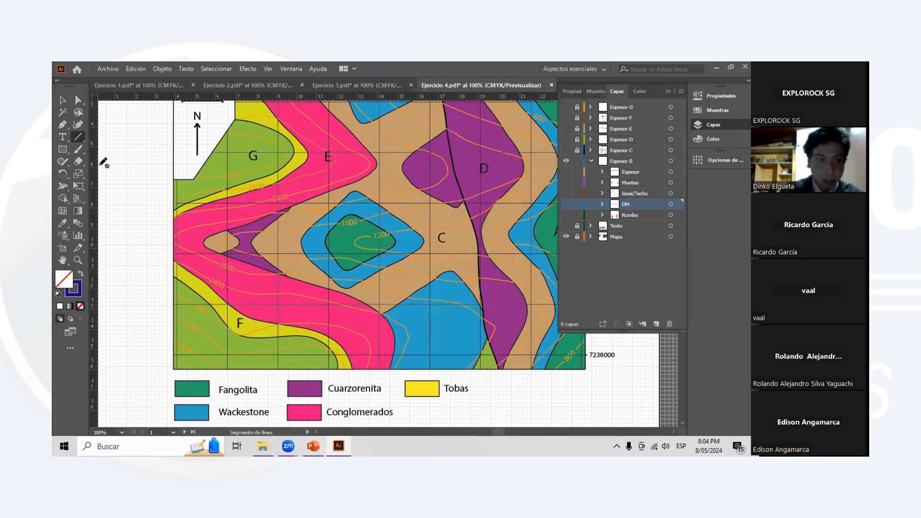
# - Trace the contact of pink layer E with layers C and D using the Paintbrush on Espesor B, and undo the stroke
pyautogui.click(77, 149)
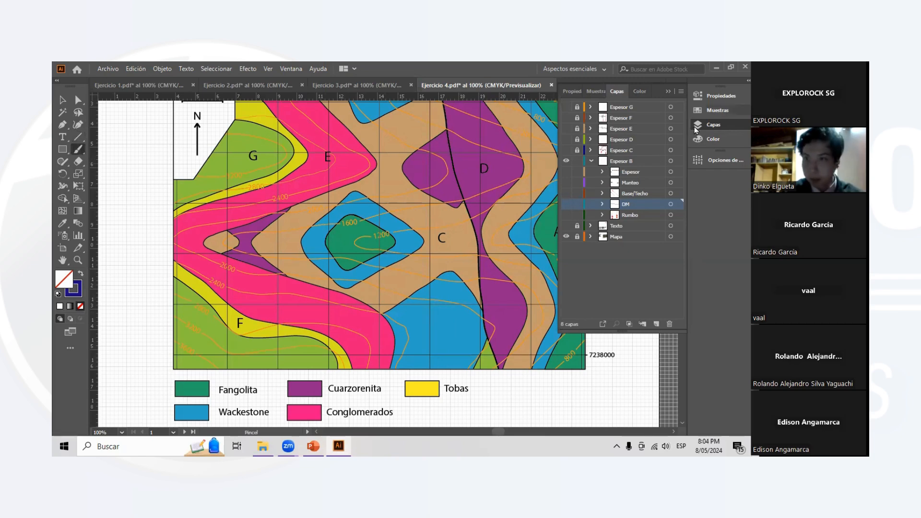
pyautogui.click(712, 126)
pyautogui.click(712, 126)
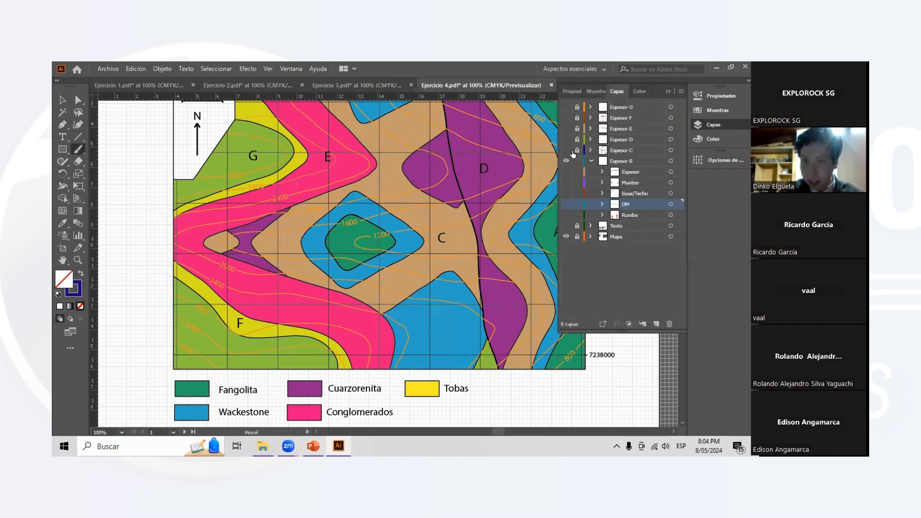
pyautogui.click(605, 163)
pyautogui.moveTo(387, 369)
pyautogui.mouseDown()
pyautogui.moveTo(392, 320)
pyautogui.moveTo(351, 295)
pyautogui.moveTo(210, 251)
pyautogui.moveTo(208, 235)
pyautogui.moveTo(371, 176)
pyautogui.moveTo(379, 159)
pyautogui.moveTo(333, 112)
pyautogui.mouseUp()
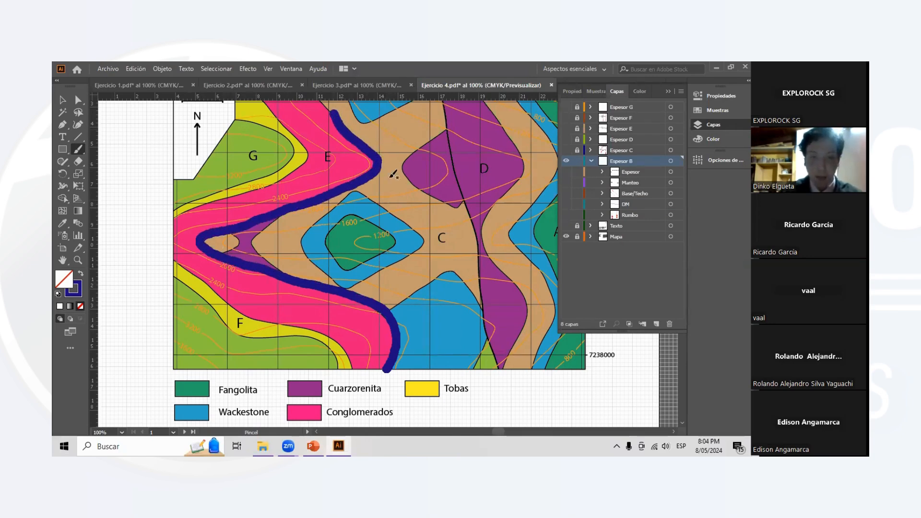
pyautogui.scroll(3, 439, 281)
pyautogui.scroll(-1, 438, 283)
pyautogui.scroll(-3, 455, 274)
pyautogui.hscroll(3, 455, 274)
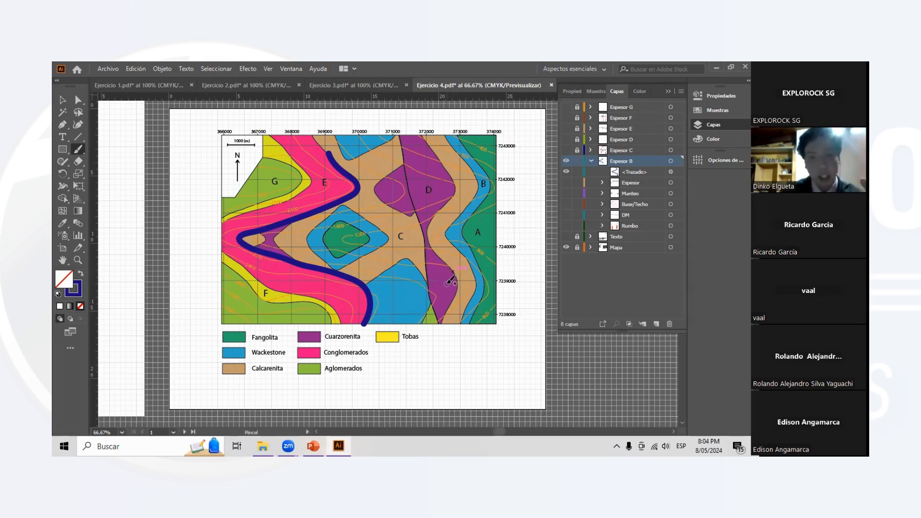
pyautogui.hotkey('ctrl', 'z')
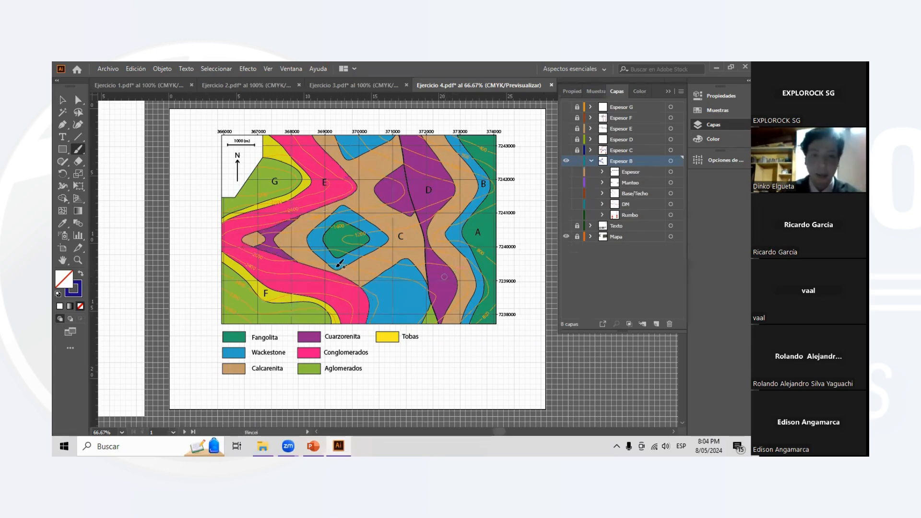
pyautogui.scroll(1, 317, 272)
pyautogui.scroll(-1, 337, 263)
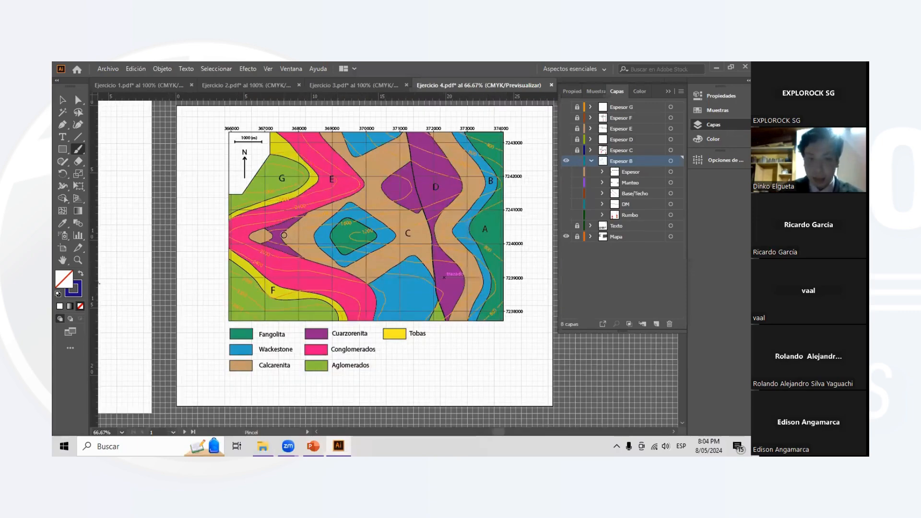
pyautogui.scroll(1, 293, 227)
pyautogui.hscroll(1, 354, 215)
pyautogui.scroll(-1, 354, 215)
pyautogui.scroll(1, 357, 215)
pyautogui.hscroll(1, 361, 216)
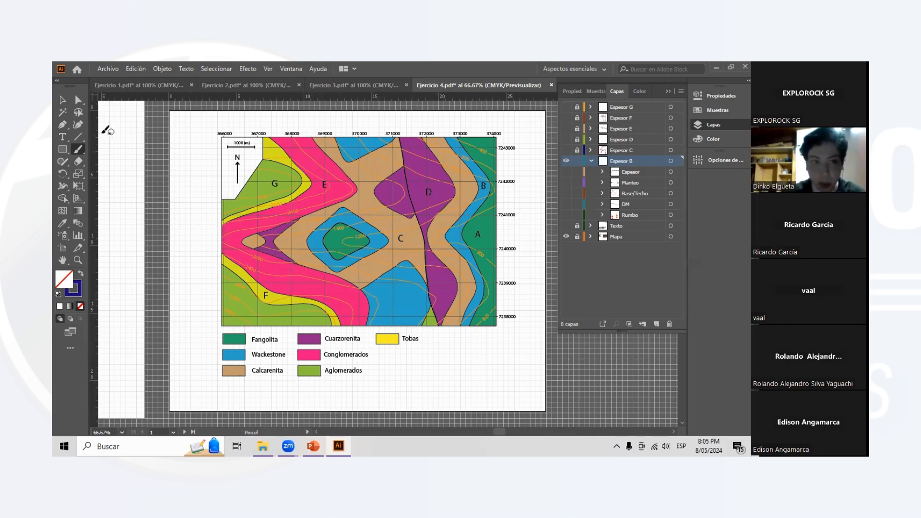
# - Trace the inner contact of layer E, the fault line and layer D's eastern contact with the Paintbrush, and undo the strokes
pyautogui.click(312, 135)
pyautogui.moveTo(312, 136)
pyautogui.mouseDown()
pyautogui.moveTo(355, 186)
pyautogui.moveTo(326, 211)
pyautogui.moveTo(249, 232)
pyautogui.moveTo(288, 261)
pyautogui.moveTo(357, 288)
pyautogui.moveTo(367, 331)
pyautogui.mouseUp()
pyautogui.moveTo(411, 138)
pyautogui.mouseDown()
pyautogui.moveTo(432, 213)
pyautogui.moveTo(438, 281)
pyautogui.mouseUp()
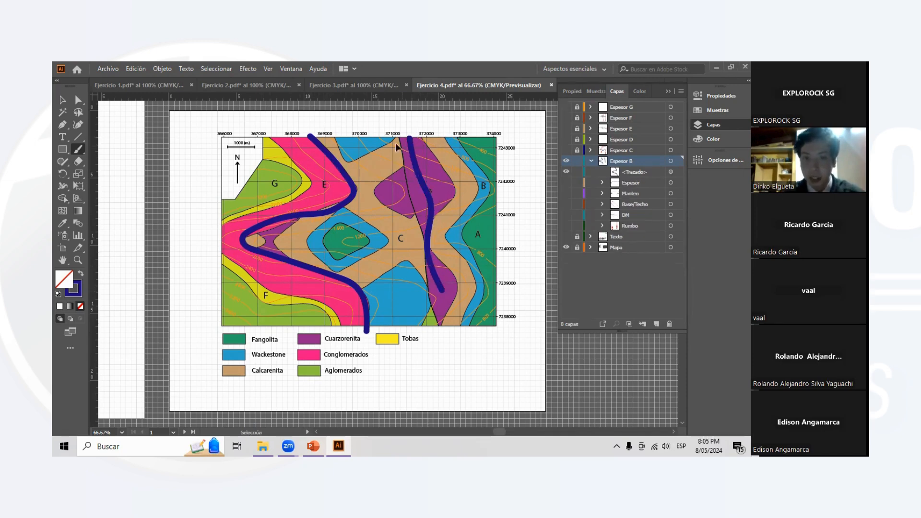
pyautogui.hotkey('ctrl', 'z')
pyautogui.moveTo(395, 137)
pyautogui.mouseDown()
pyautogui.moveTo(431, 317)
pyautogui.moveTo(441, 328)
pyautogui.moveTo(449, 294)
pyautogui.moveTo(434, 236)
pyautogui.moveTo(448, 172)
pyautogui.moveTo(422, 133)
pyautogui.mouseUp()
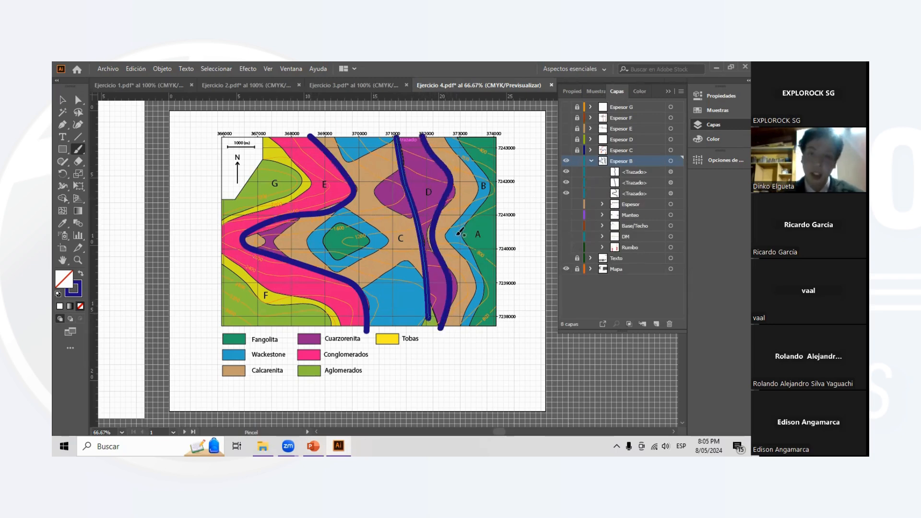
pyautogui.hotkey('ctrl', 'z')
pyautogui.hotkey('ctrl', 'z')
pyautogui.hotkey('ctrl', 'z')
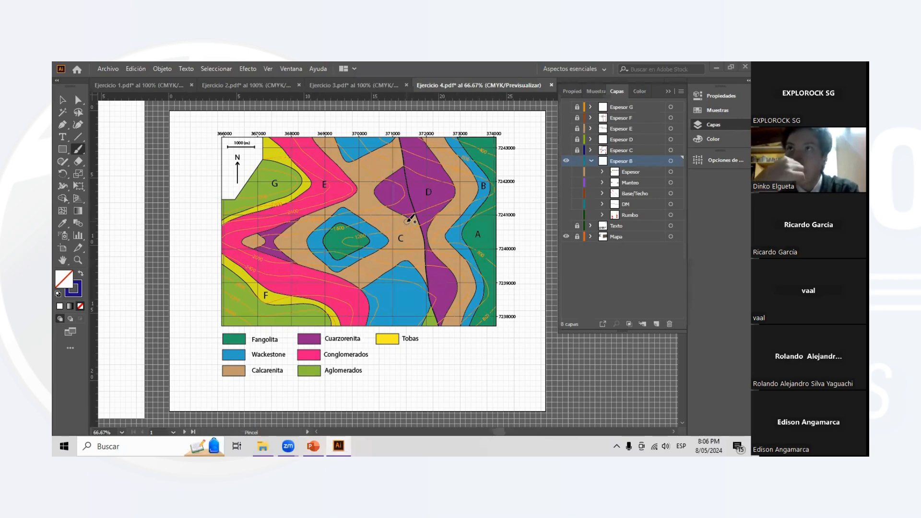
# - Collapse and lock the Espesor B layer, and unlock and expand the Espesor D layer
pyautogui.click(592, 161)
pyautogui.click(577, 161)
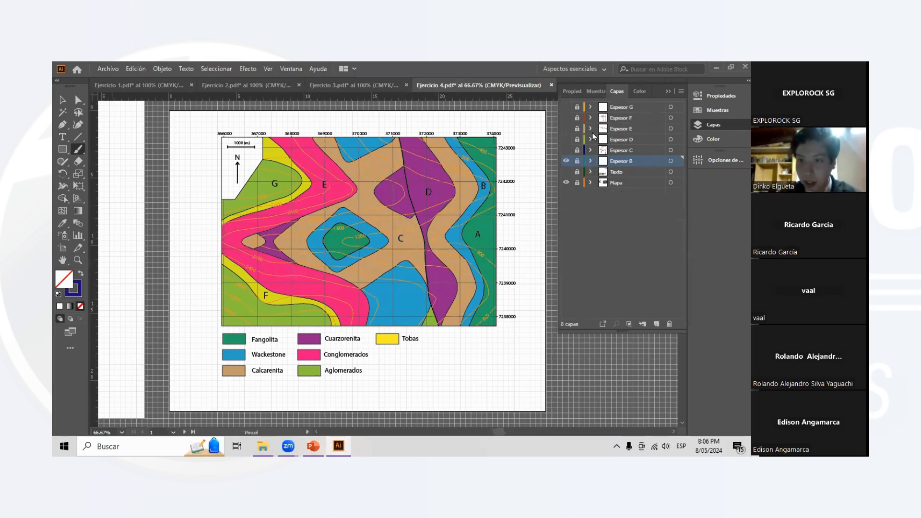
pyautogui.click(578, 139)
pyautogui.click(585, 139)
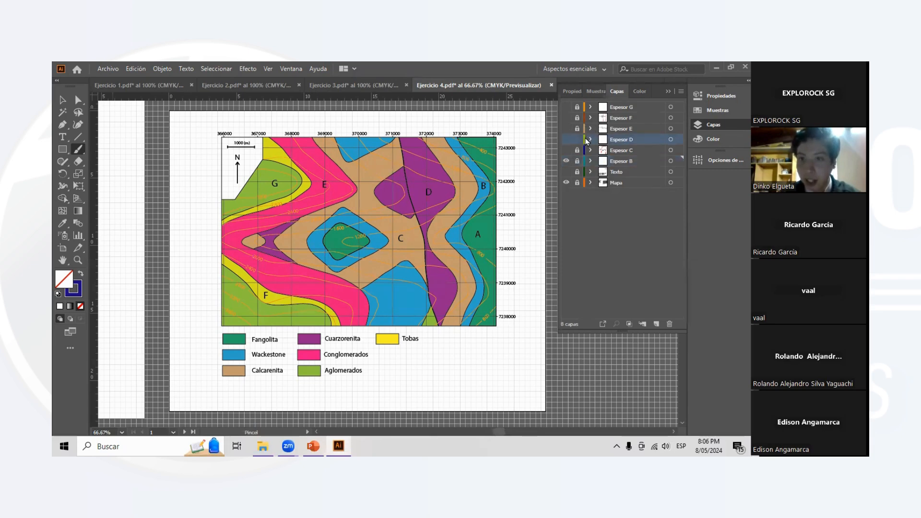
pyautogui.click(590, 139)
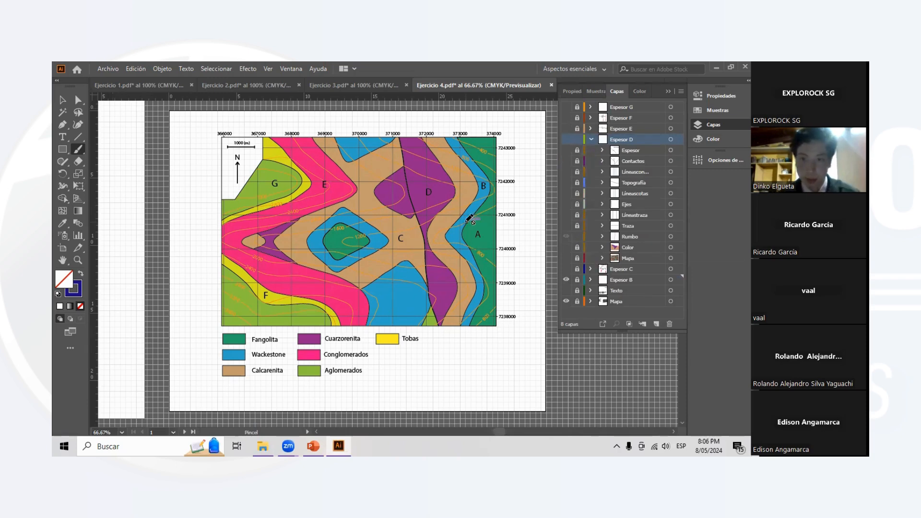
# - Show the Espesor D layer with its Rumbo sublayer and bring the empty canvas east of the map into view
pyautogui.hotkey('ctrl', '-')
pyautogui.hotkey('ctrl', '-')
pyautogui.hscroll(6, 493, 221)
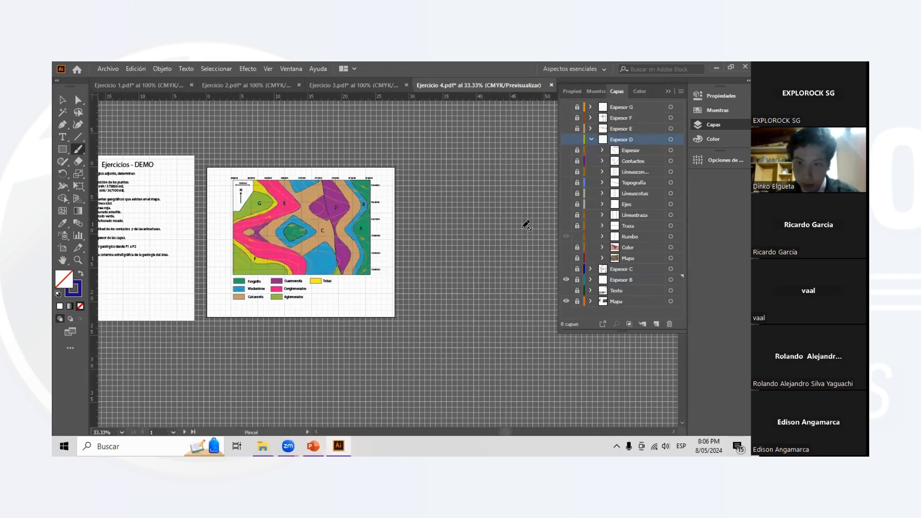
pyautogui.hscroll(-4, 518, 241)
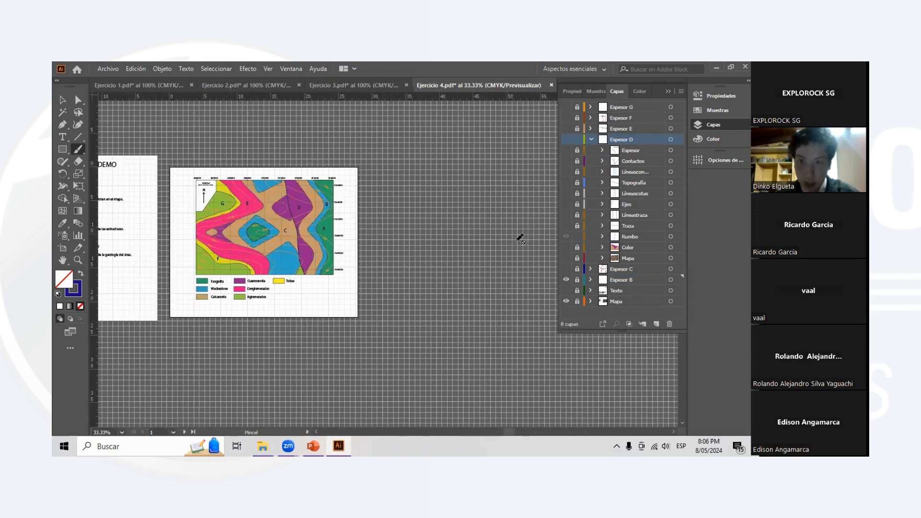
pyautogui.click(567, 140)
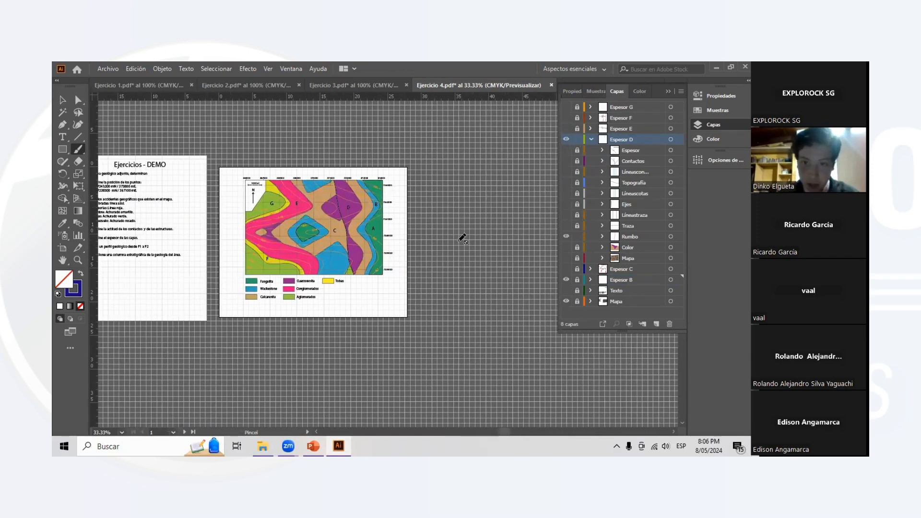
pyautogui.hscroll(4, 476, 242)
pyautogui.hscroll(3, 476, 246)
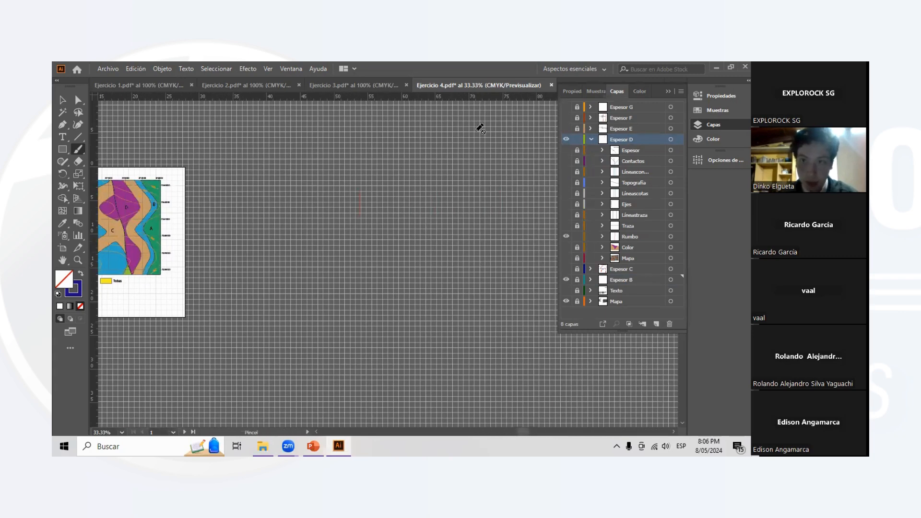
# - Duplicate the map artboard beside the original without unlocking any layers, and enlarge the copy to about 59.5 by 40.5 cm
pyautogui.click(710, 99)
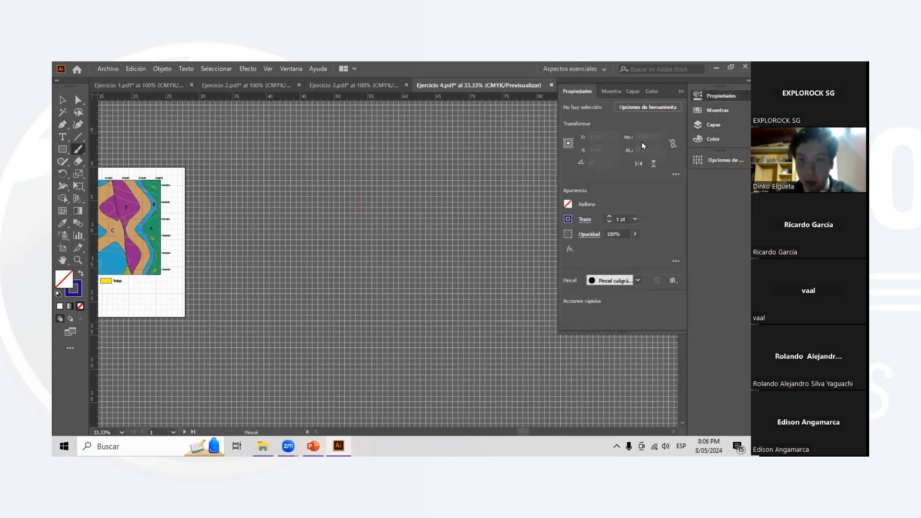
pyautogui.click(68, 102)
pyautogui.click(634, 176)
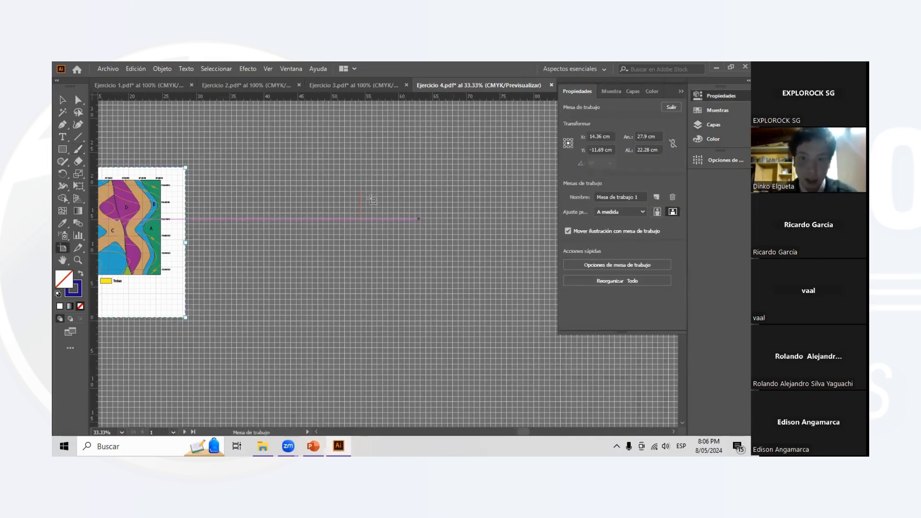
pyautogui.scroll(-2, 262, 200)
pyautogui.hotkey('ctrl', 'c')
pyautogui.hotkey('ctrl', 'v')
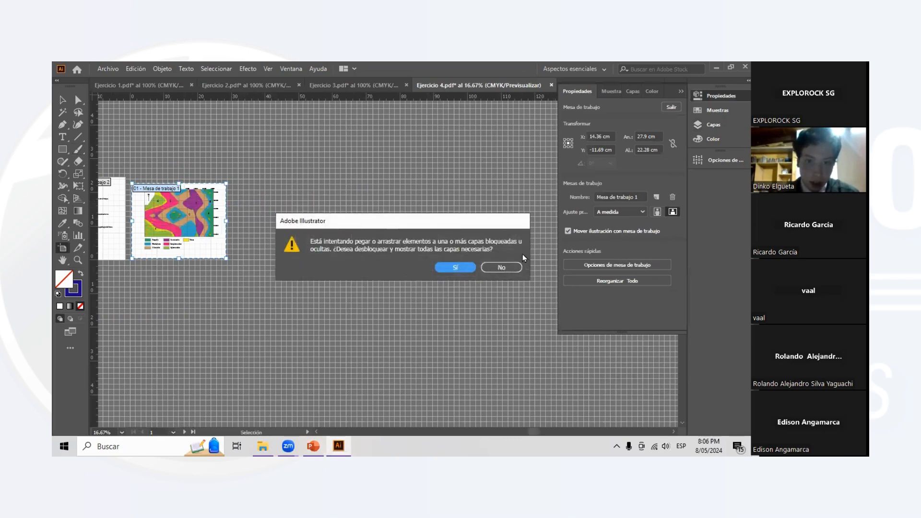
pyautogui.click(501, 267)
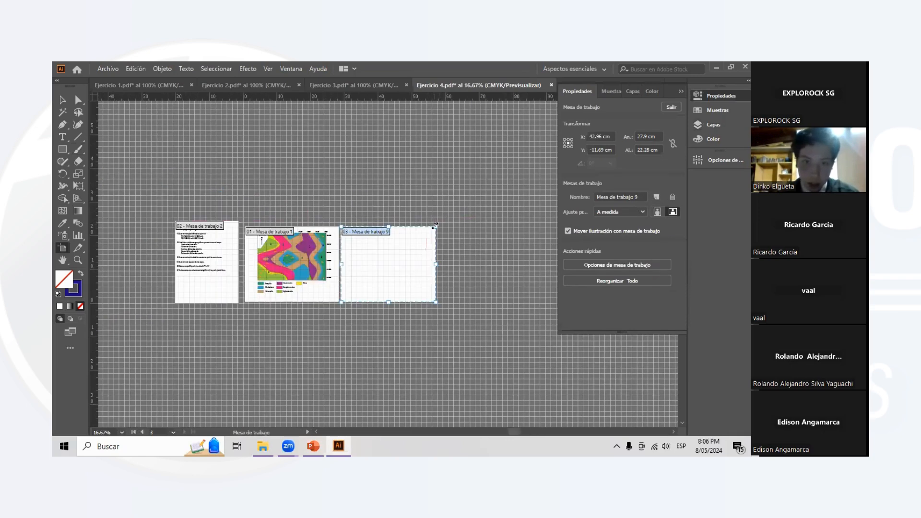
pyautogui.moveTo(436, 302); pyautogui.dragTo(543, 363)
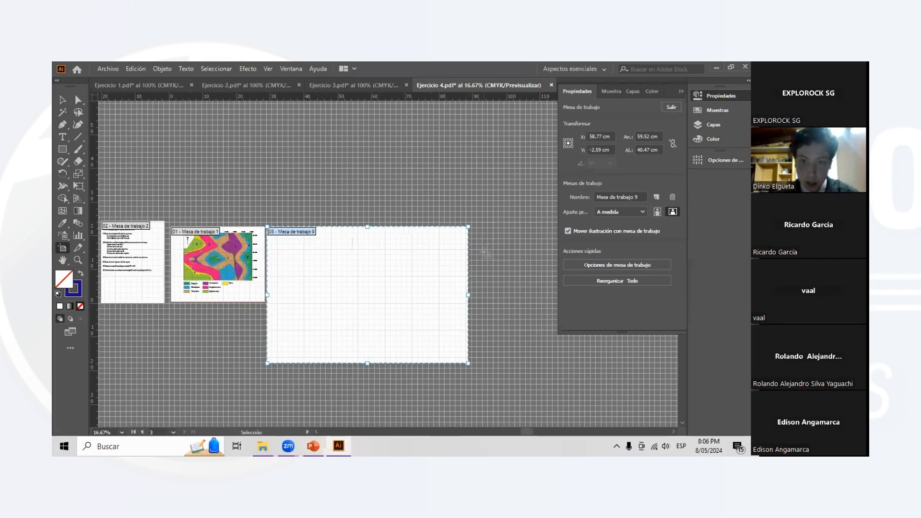
# - Enlarge the new artboard to about 79.9 by 66.5 cm and leave artboard editing
pyautogui.moveTo(468, 226); pyautogui.dragTo(537, 139)
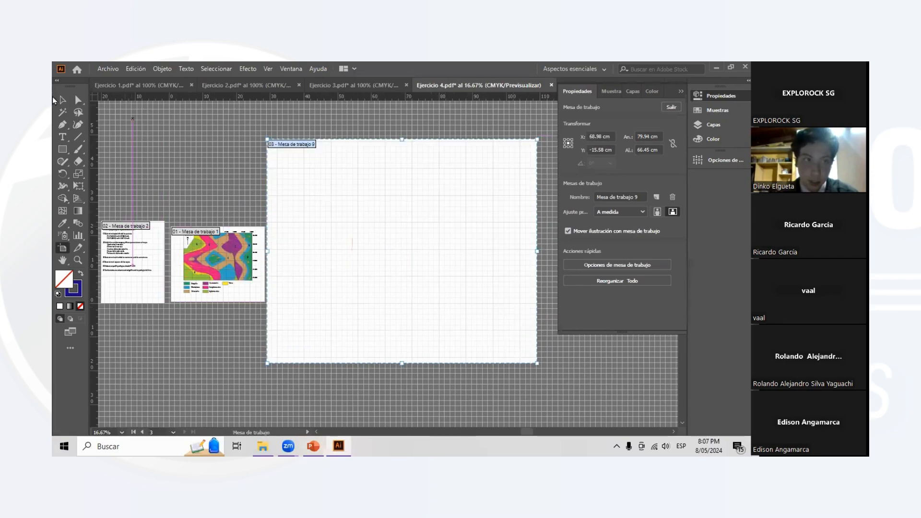
pyautogui.click(62, 100)
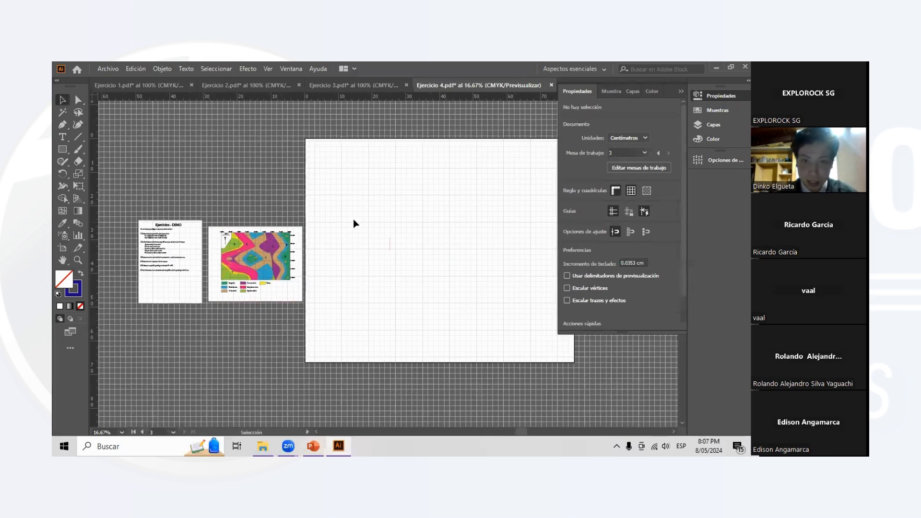
pyautogui.scroll(-1, 541, 147)
pyautogui.hscroll(1, 542, 146)
# - Show the Mapa sublayer of Espesor D to place the rotated geological map on the new artboard
pyautogui.click(631, 92)
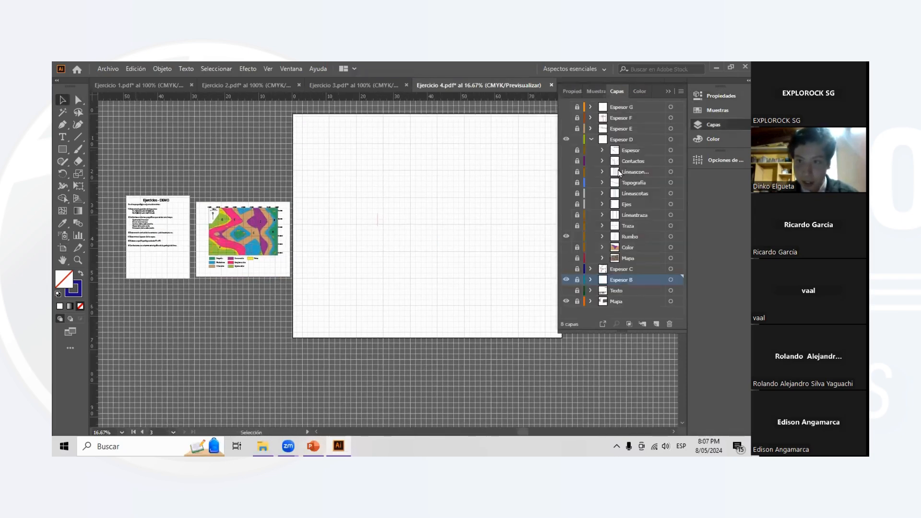
pyautogui.click(567, 258)
pyautogui.scroll(2, 361, 232)
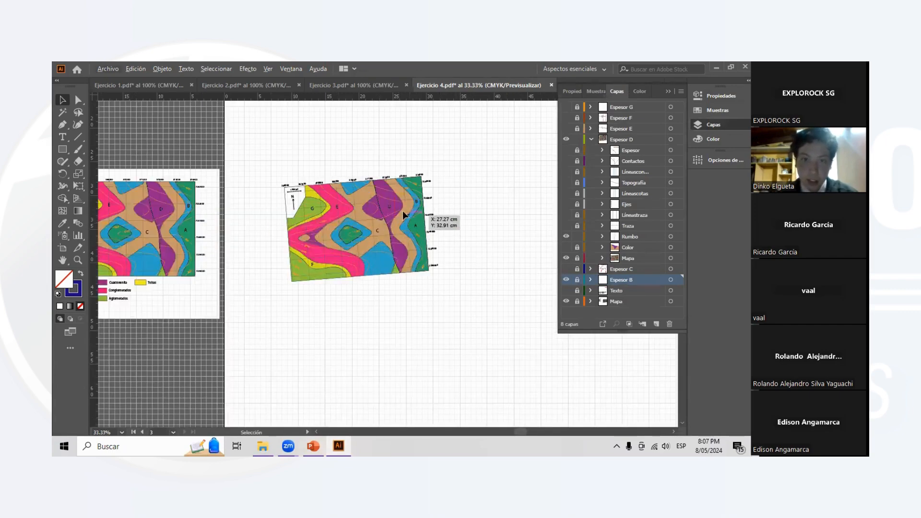
pyautogui.scroll(2, 402, 212)
pyautogui.hscroll(-5, 442, 208)
pyautogui.hscroll(2, 459, 205)
pyautogui.hscroll(1, 460, 205)
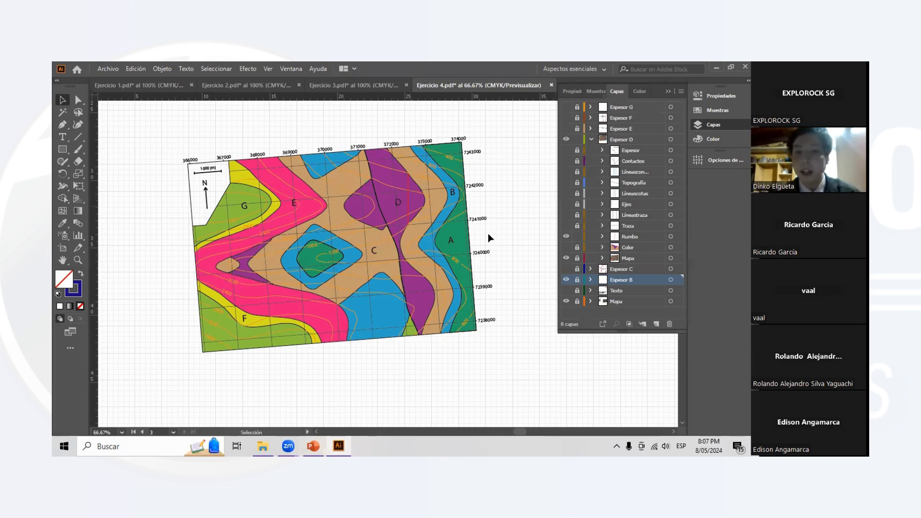
# - Show the Traza sublayer of Espesor D over the rotated map
pyautogui.scroll(-2, 489, 237)
pyautogui.scroll(-1, 490, 238)
pyautogui.hscroll(2, 529, 236)
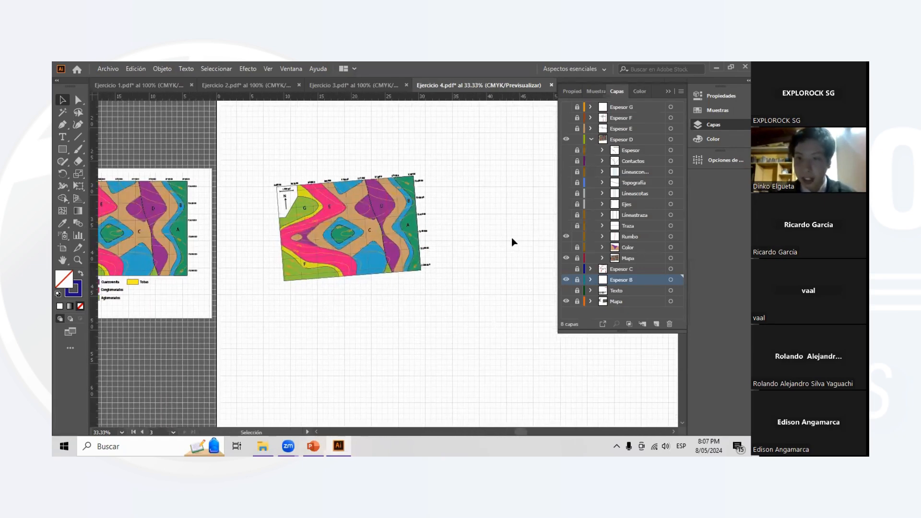
pyautogui.scroll(3, 365, 209)
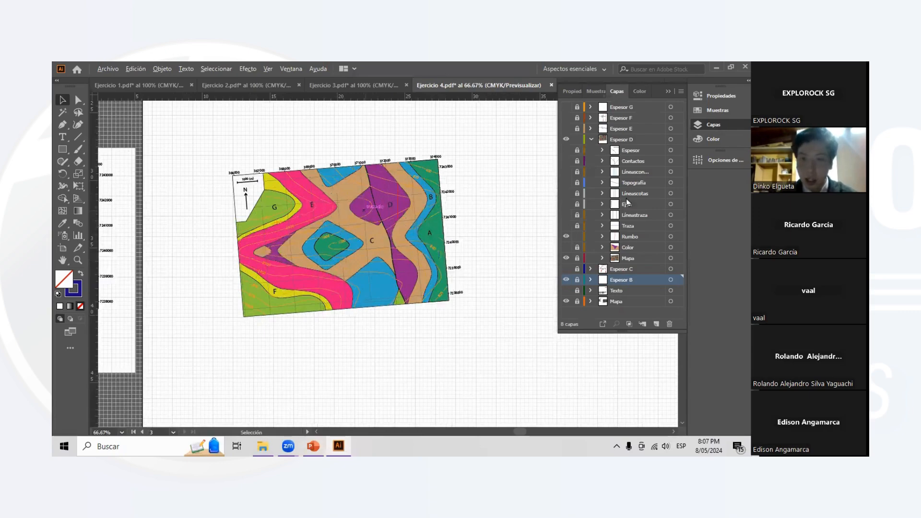
pyautogui.click(566, 225)
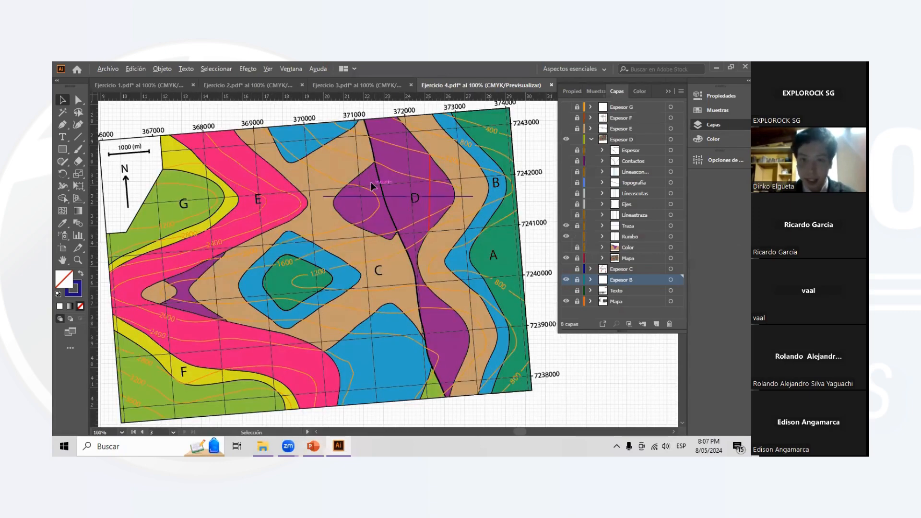
# - Examine how the section trace crosses layer D, its contacts, the fault and the strike line on the rotated map
pyautogui.scroll(-1, 377, 204)
pyautogui.scroll(1, 414, 202)
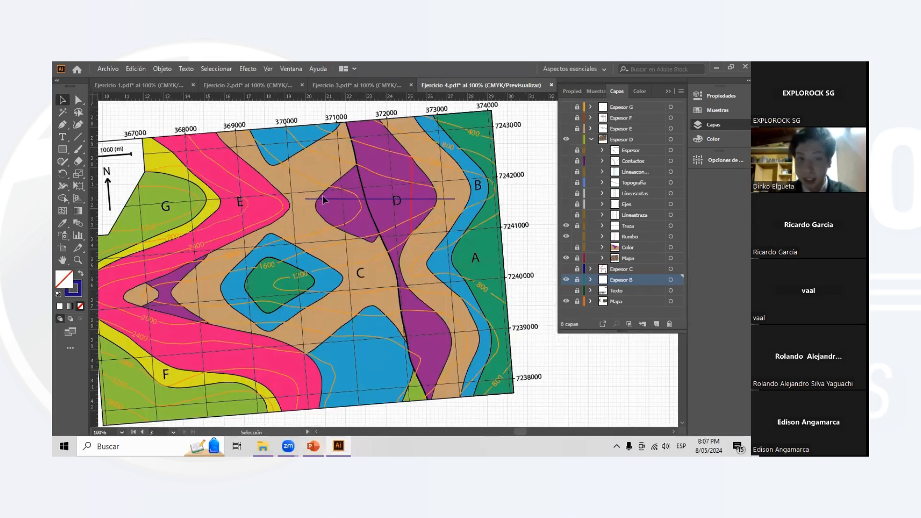
pyautogui.scroll(-1, 382, 203)
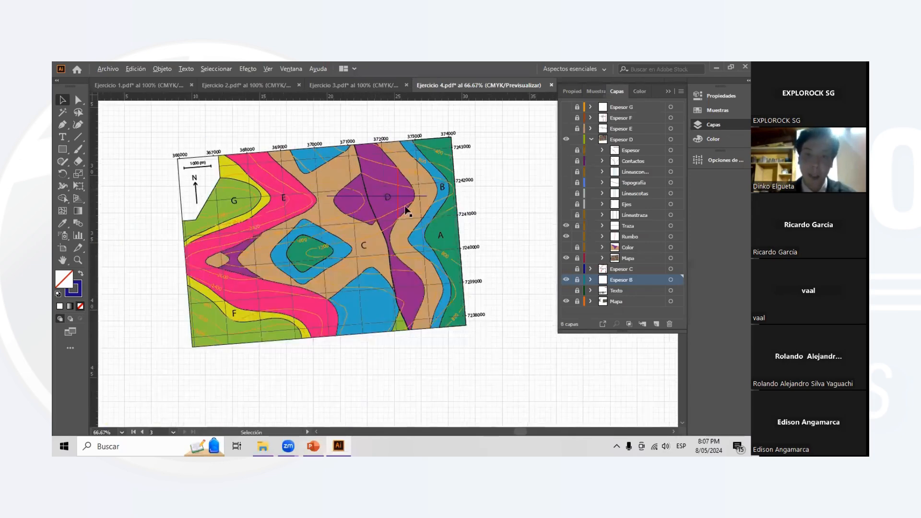
pyautogui.scroll(1, 382, 204)
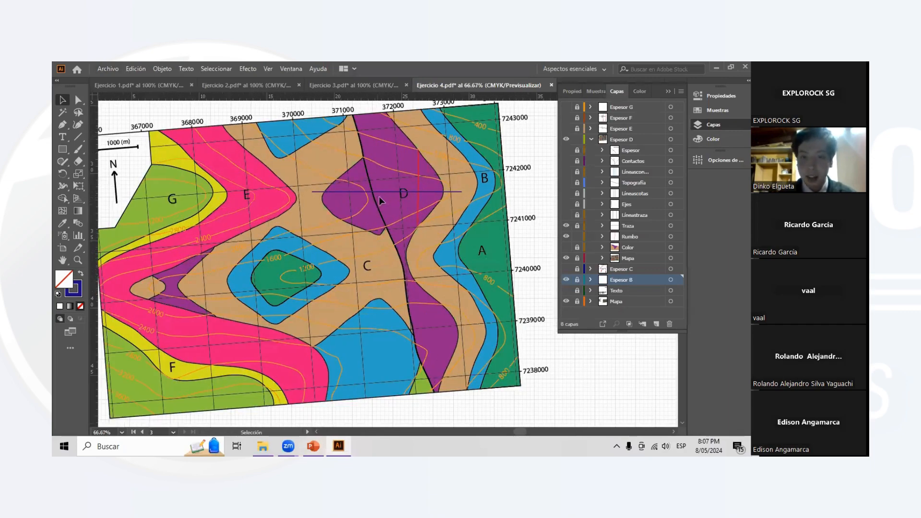
pyautogui.scroll(-1, 379, 197)
pyautogui.hscroll(-1, 335, 193)
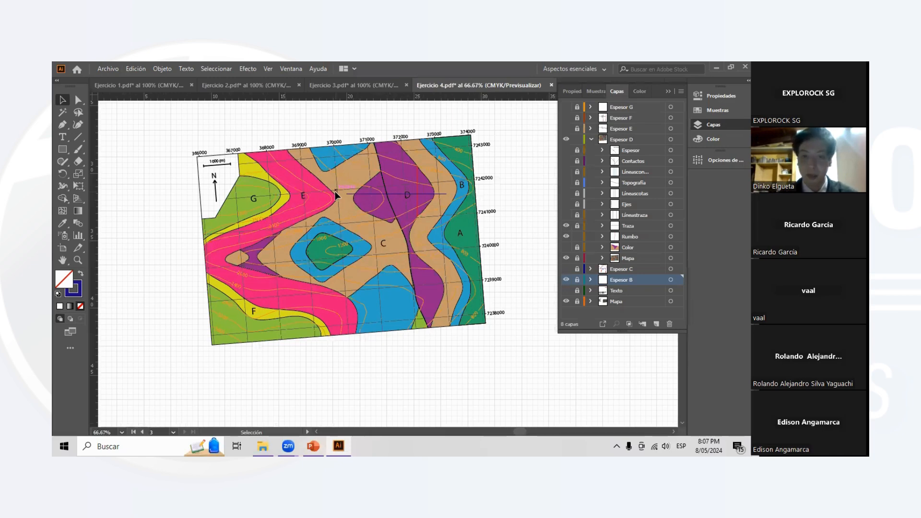
pyautogui.hscroll(1, 345, 201)
pyautogui.scroll(1, 395, 204)
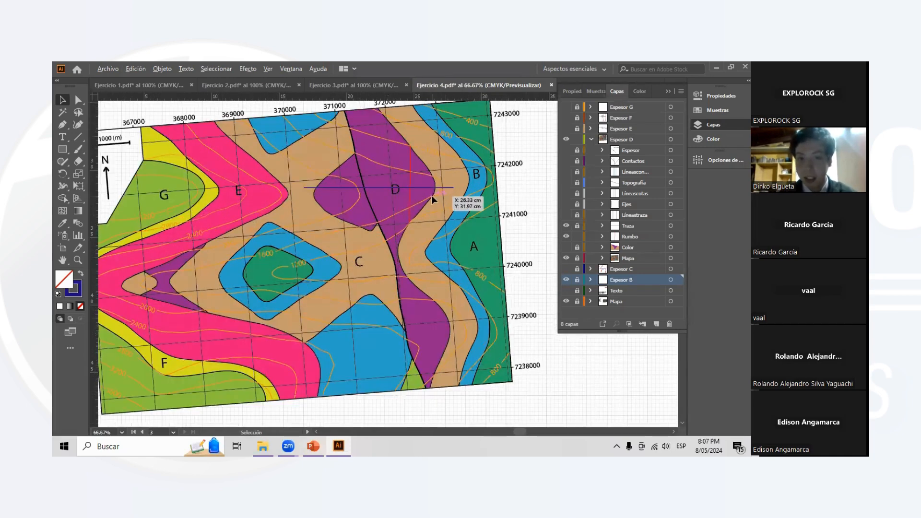
pyautogui.scroll(-1, 430, 194)
pyautogui.scroll(1, 447, 219)
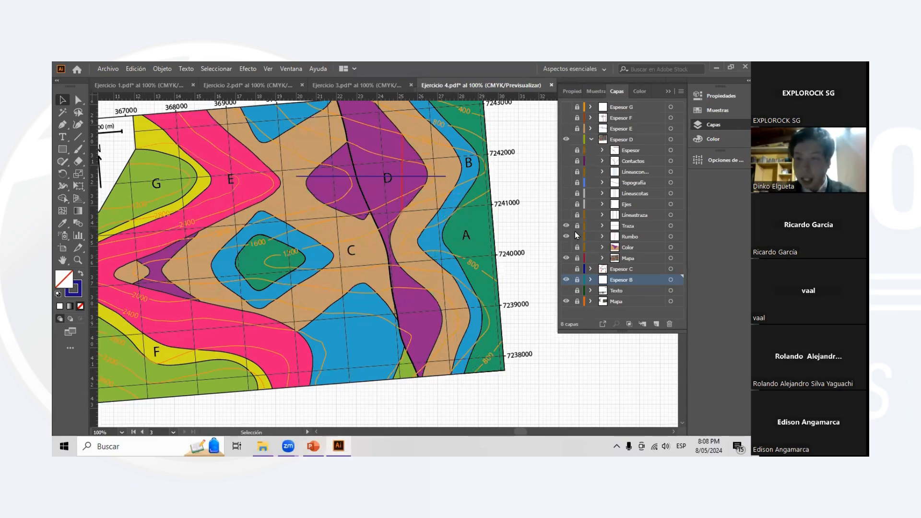
pyautogui.scroll(-1, 444, 212)
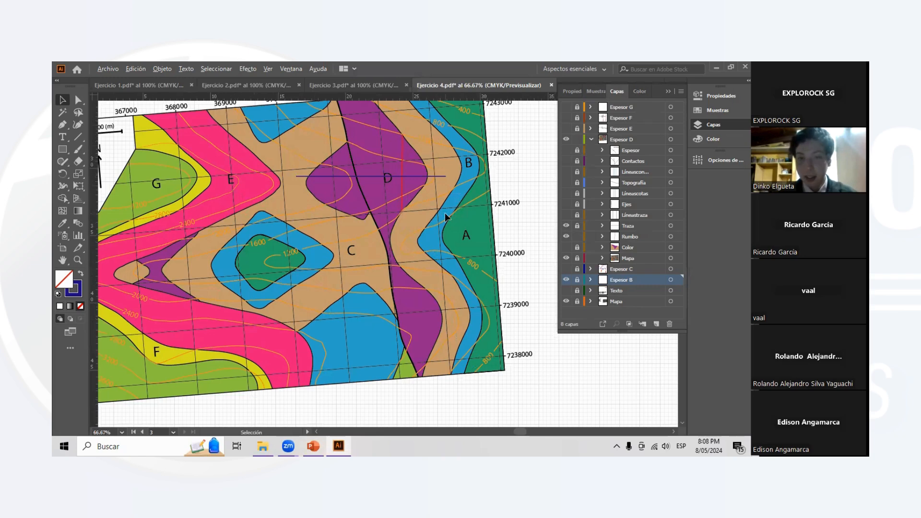
# - Preview the Líneastraza projection lines and hide them, and show the Ejes sublayer with the profile axes
pyautogui.click(566, 212)
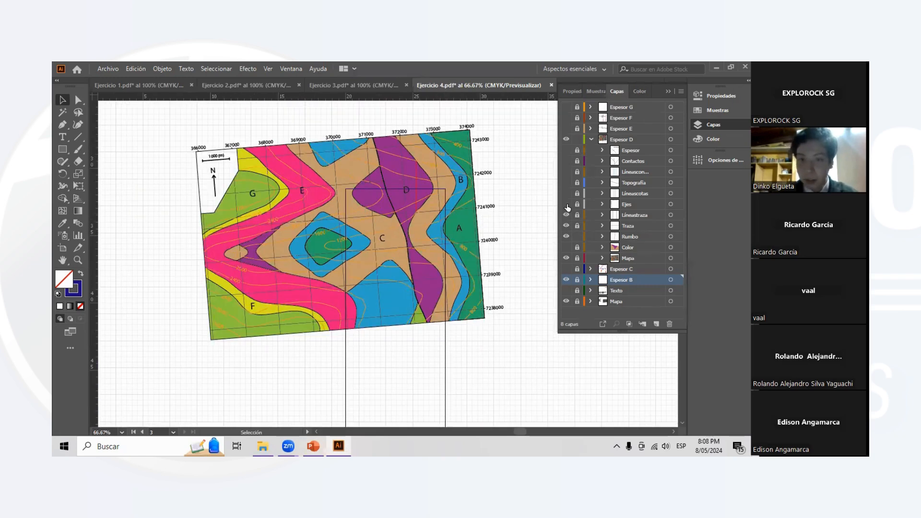
pyautogui.click(565, 214)
pyautogui.click(567, 204)
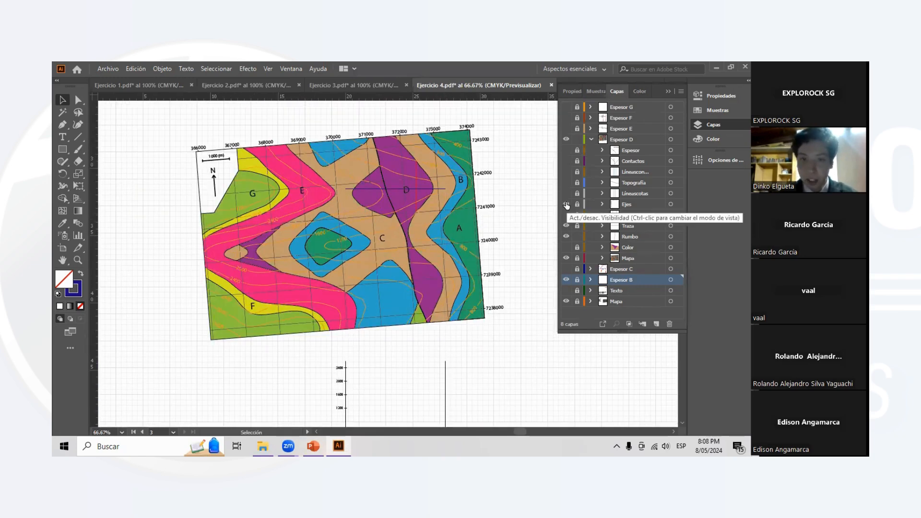
pyautogui.scroll(-2, 486, 262)
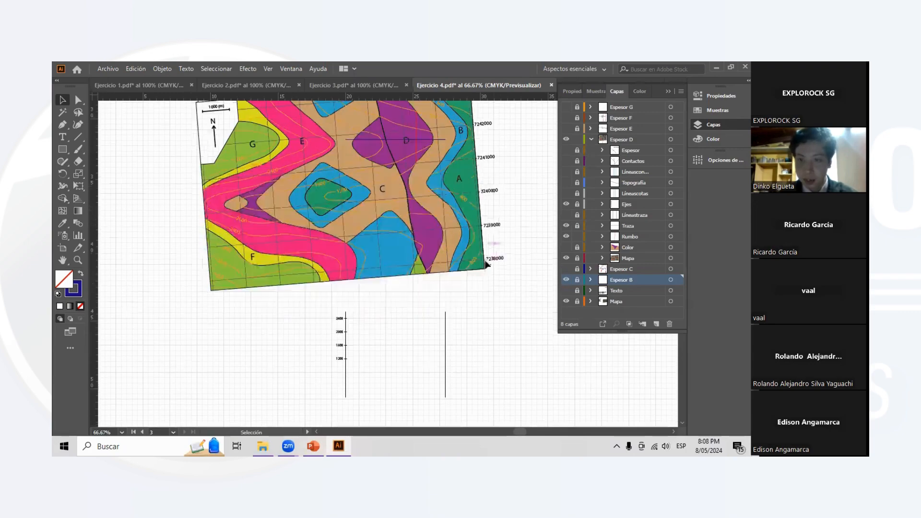
# - Preview the Líneascotas sublayer and hide it, and show the Topografía sublayer with the terrain profile
pyautogui.click(567, 194)
pyautogui.click(566, 193)
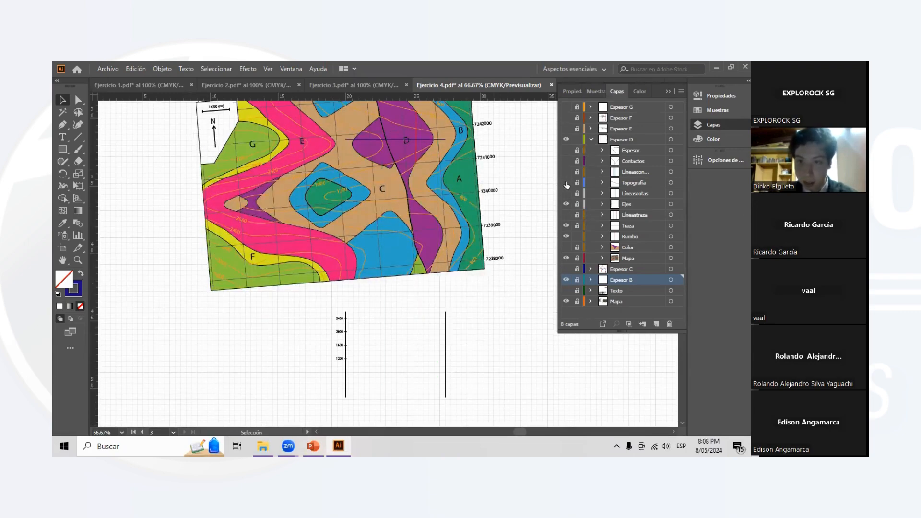
pyautogui.click(567, 181)
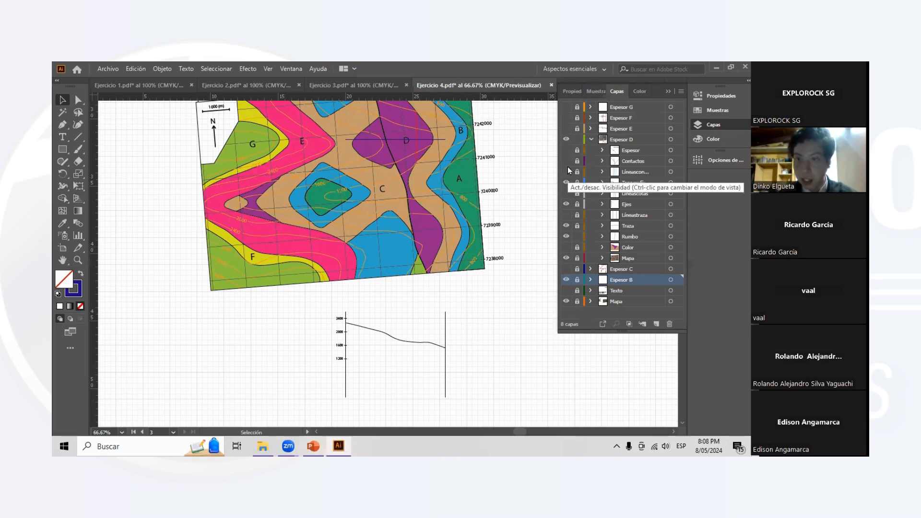
# - Show the Contactos and Color sublayers of Espesor D in the profile below the map
pyautogui.click(566, 162)
pyautogui.scroll(-1, 505, 246)
pyautogui.hscroll(1, 520, 253)
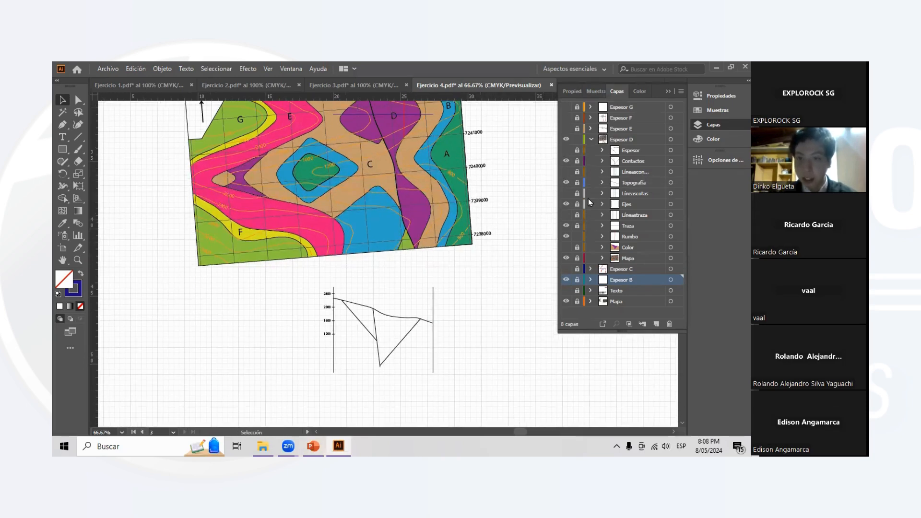
pyautogui.click(567, 247)
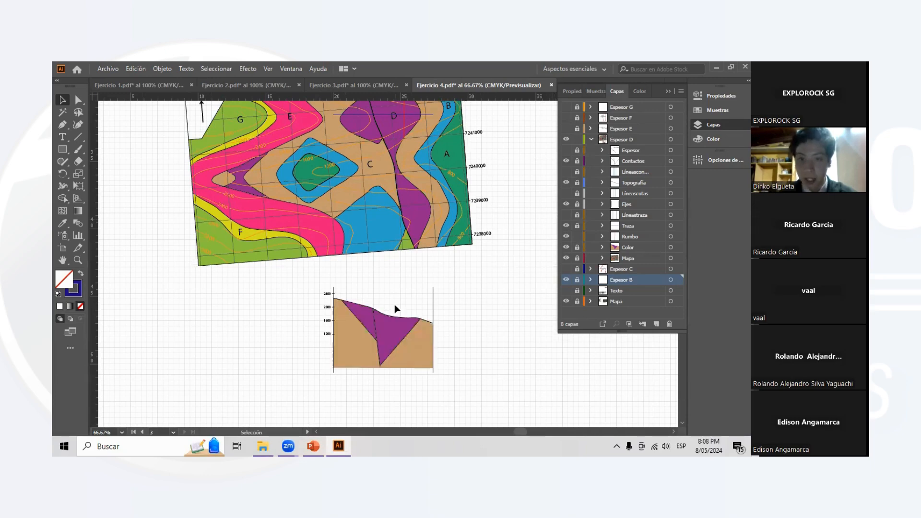
# - Show the Espesor sublayer with layer D's thickness line and annotation on the profile
pyautogui.scroll(-2, 395, 304)
pyautogui.scroll(1, 396, 299)
pyautogui.scroll(2, 407, 295)
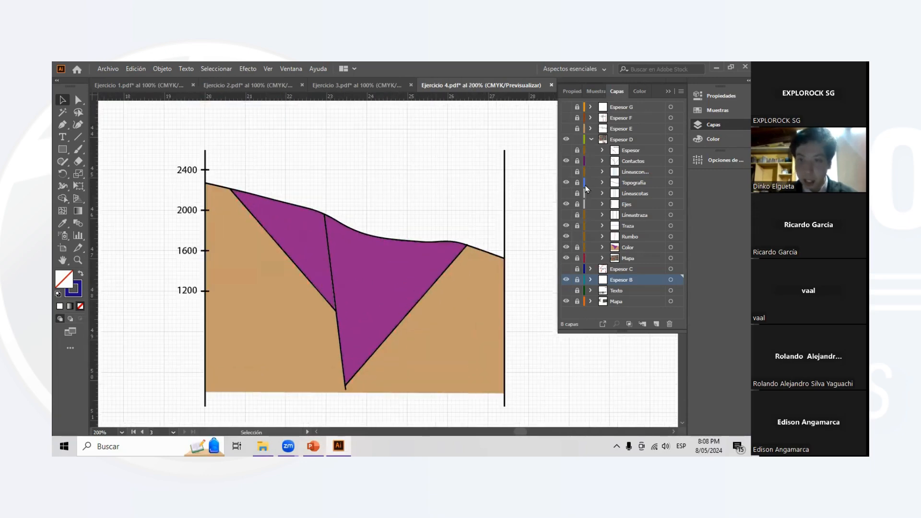
pyautogui.click(566, 150)
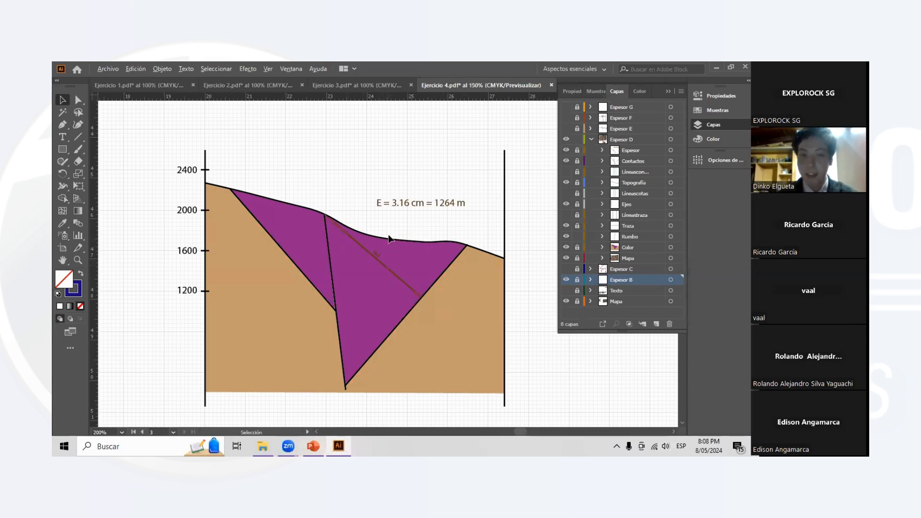
pyautogui.scroll(-1, 387, 232)
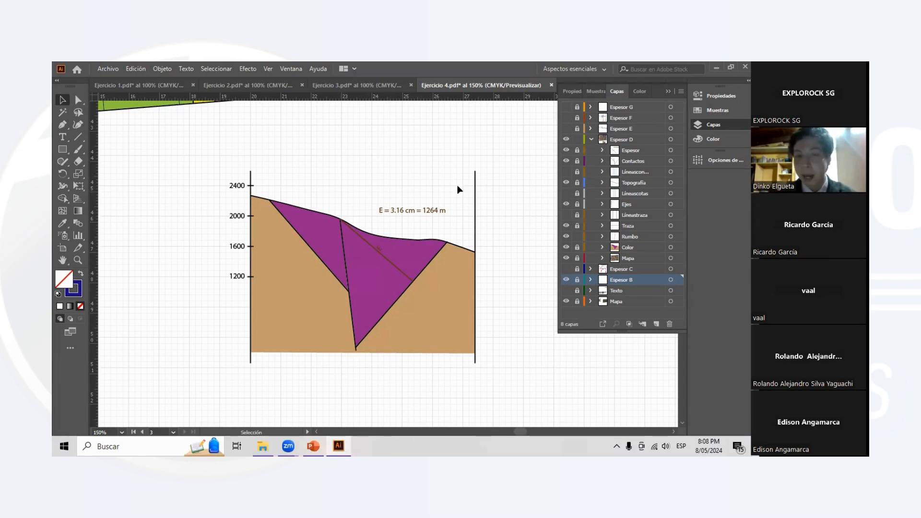
# - Examine layer D's thickness line against the contacts and fault in the profile, and compare the profile with the map
pyautogui.scroll(-2, 335, 159)
pyautogui.scroll(2, 337, 168)
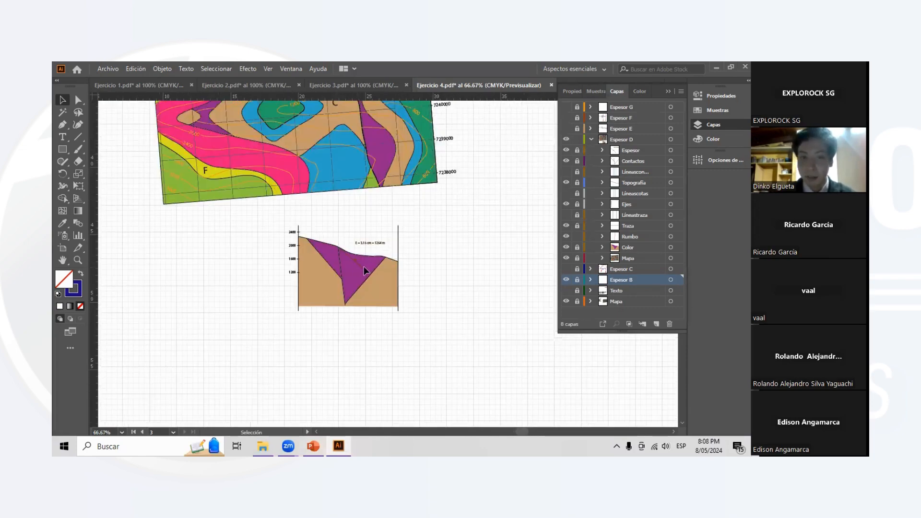
pyautogui.scroll(2, 361, 267)
pyautogui.scroll(-2, 404, 212)
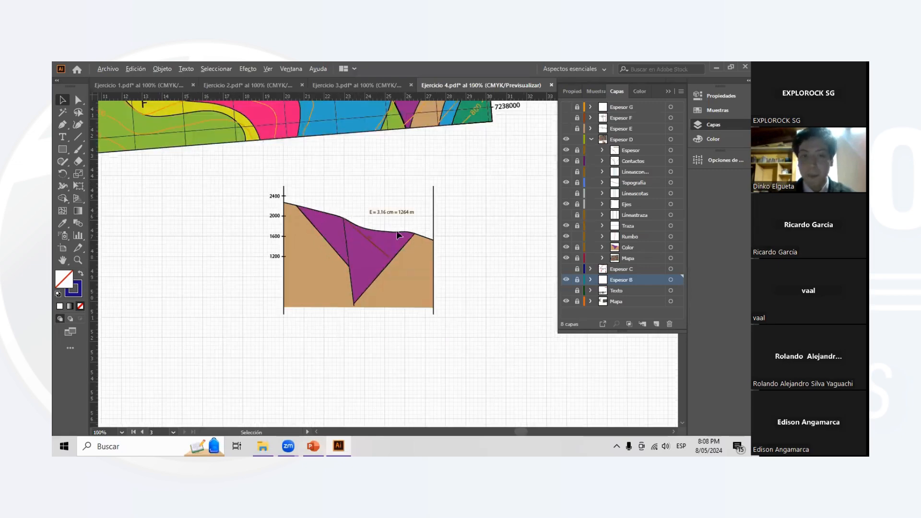
pyautogui.scroll(4, 394, 222)
pyautogui.scroll(1, 394, 223)
pyautogui.scroll(-1, 488, 247)
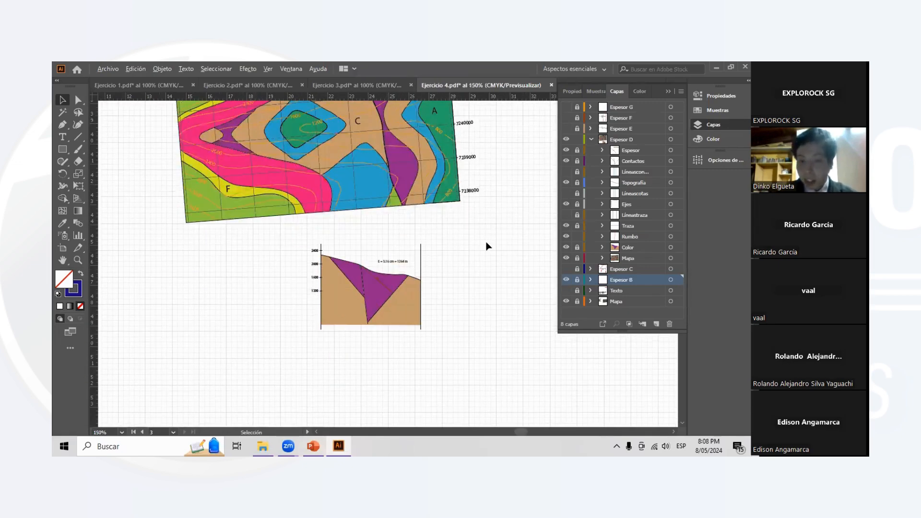
pyautogui.scroll(2, 487, 246)
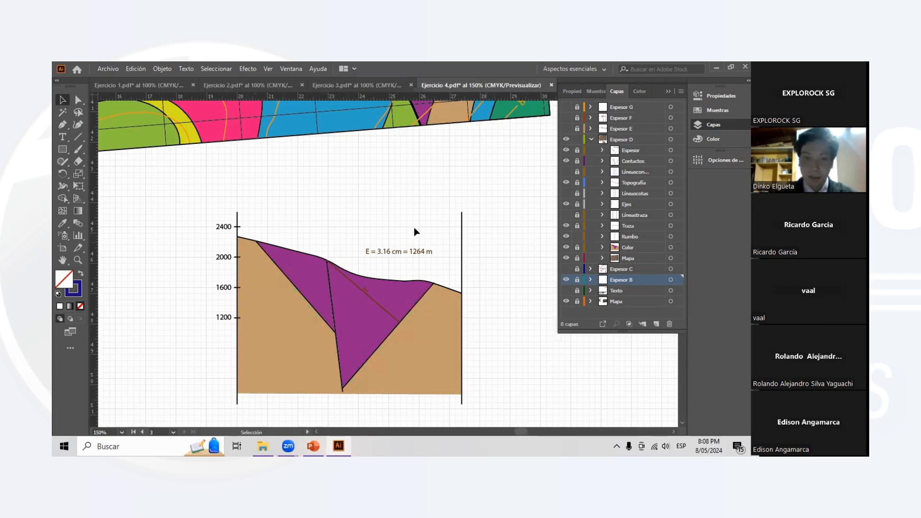
pyautogui.scroll(1, 331, 267)
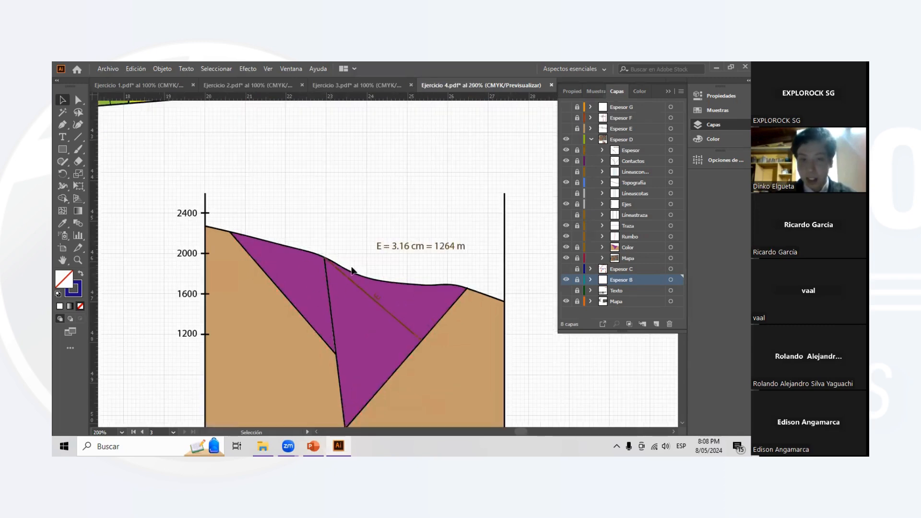
pyautogui.scroll(-1, 354, 269)
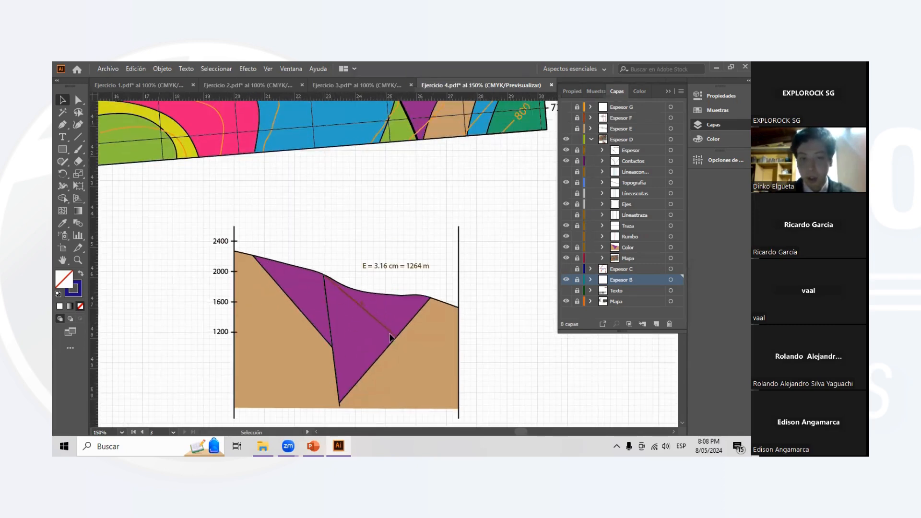
pyautogui.scroll(-1, 374, 297)
pyautogui.scroll(1, 372, 293)
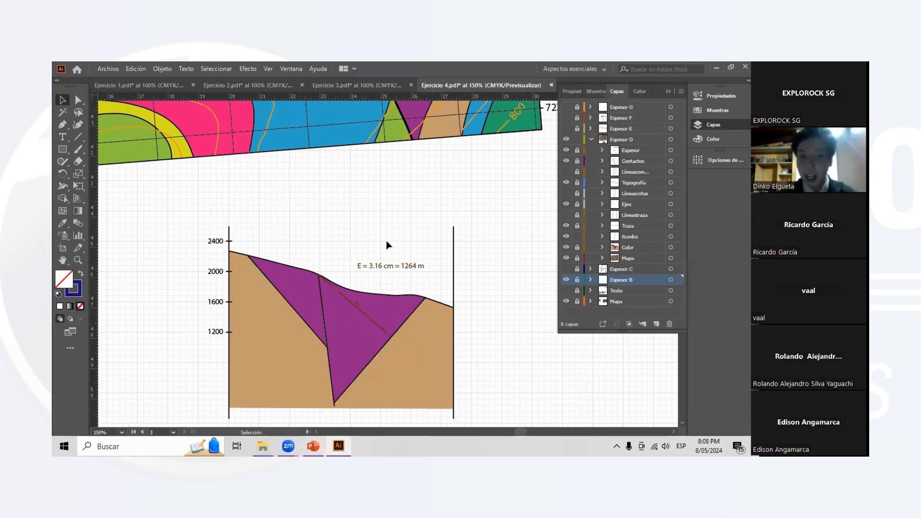
pyautogui.scroll(-3, 341, 239)
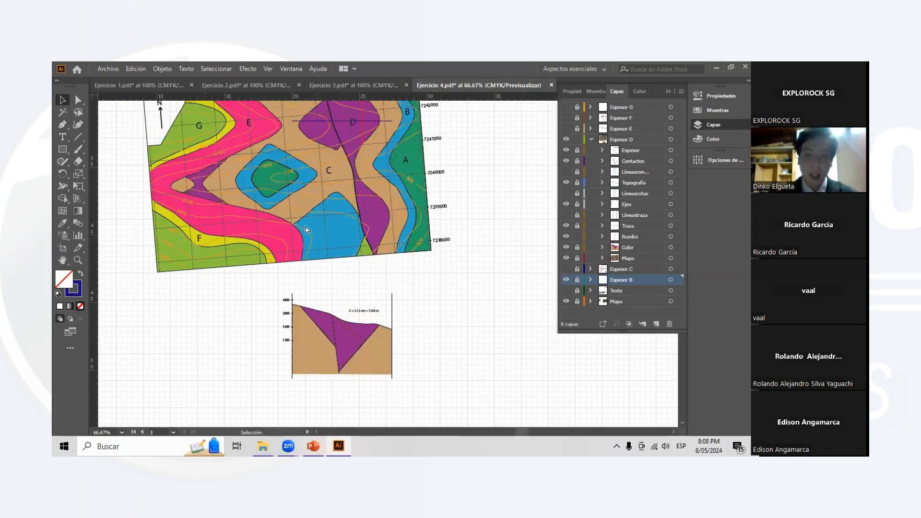
pyautogui.hscroll(-2, 306, 227)
# - Collapse the layer list and switch to the Ejercicios 5 y 6.pdf document
pyautogui.click(670, 93)
pyautogui.scroll(-2, 407, 209)
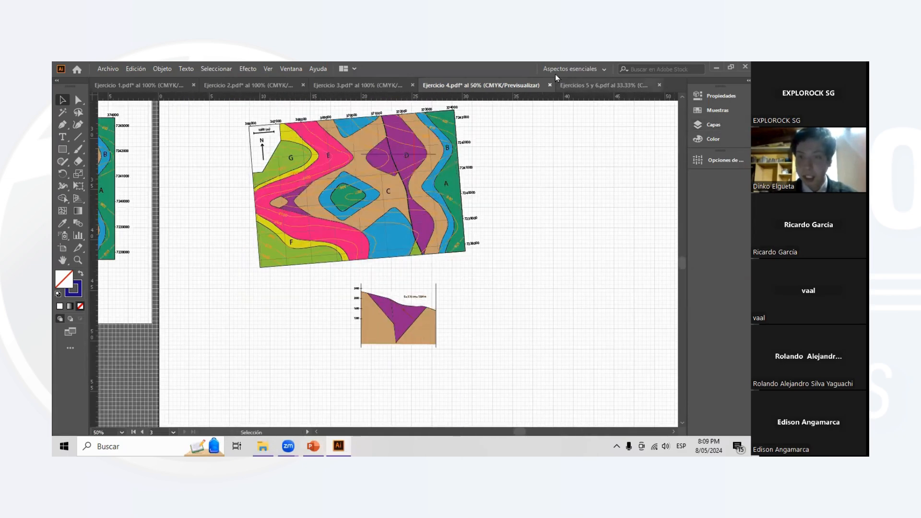
pyautogui.click(574, 83)
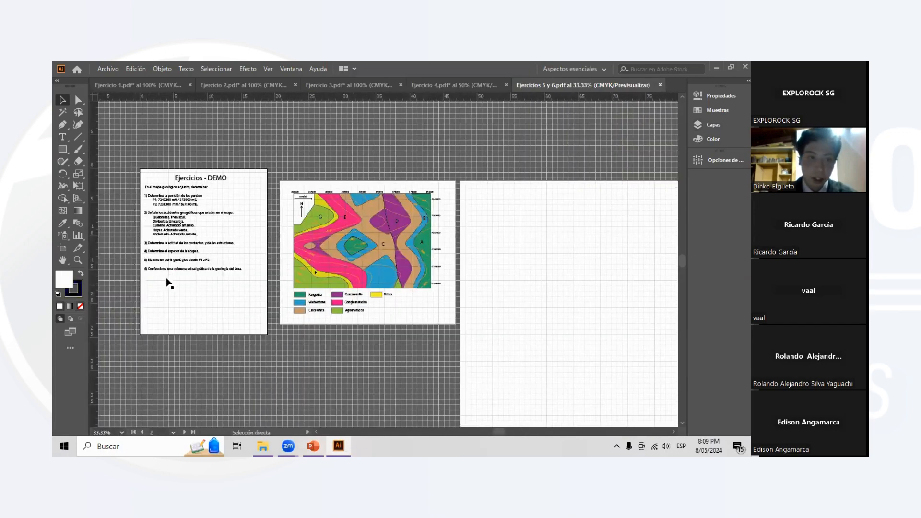
# - Read the statements of exercises 5 and 6 on the exercise sheet and view the geological map beside it
pyautogui.scroll(3, 210, 258)
pyautogui.scroll(-1, 209, 257)
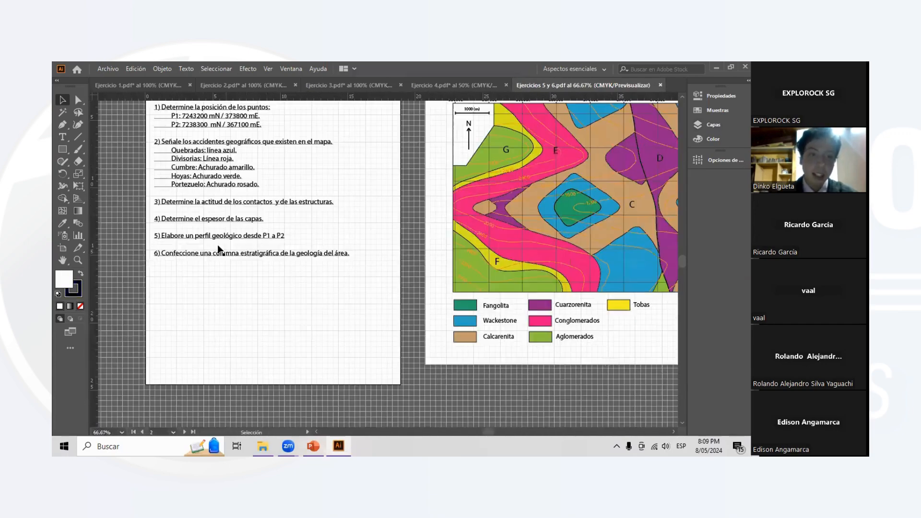
pyautogui.scroll(1, 361, 282)
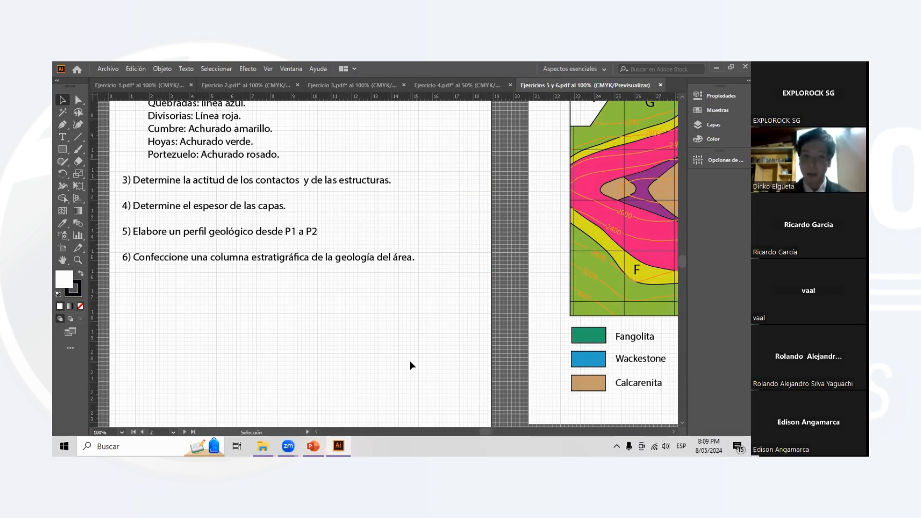
pyautogui.scroll(2, 381, 317)
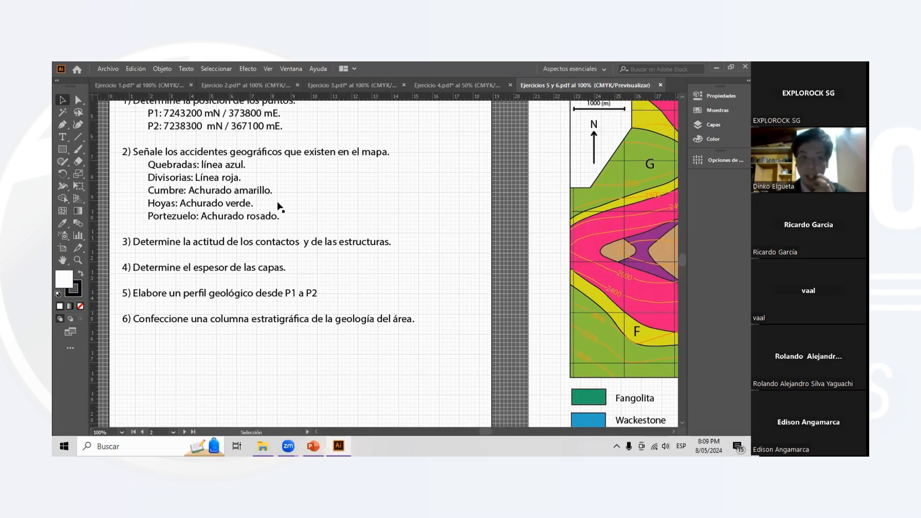
pyautogui.scroll(-1, 360, 349)
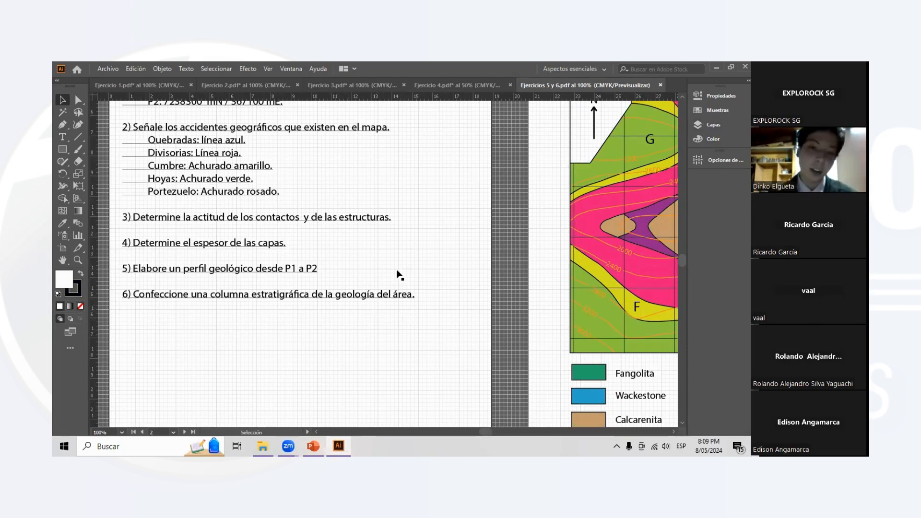
pyautogui.scroll(-2, 452, 263)
pyautogui.hscroll(5, 455, 267)
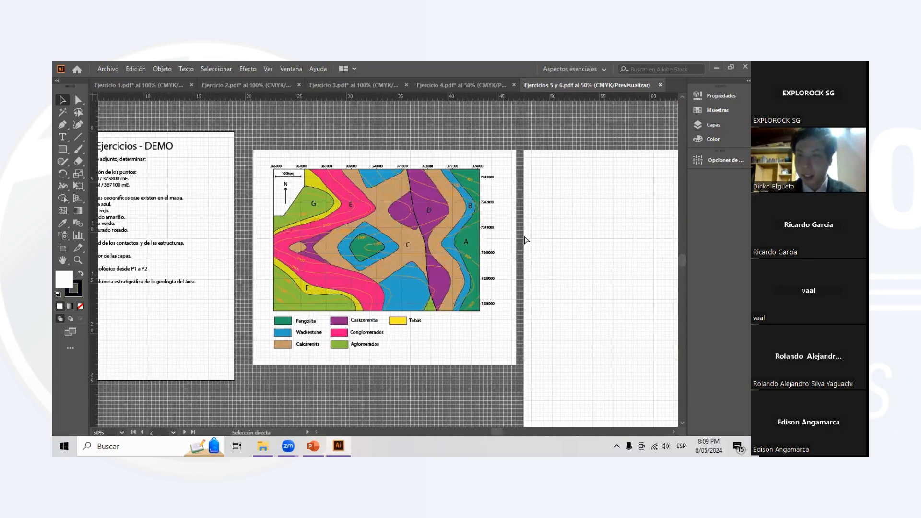
pyautogui.hscroll(3, 537, 235)
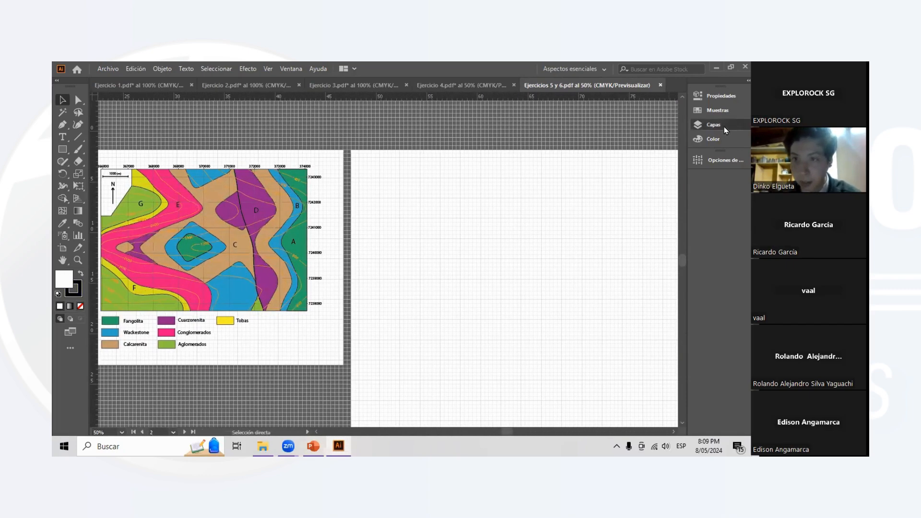
# - Expand the Ejercicio 5 layer instead of Mapa and show its Mapa sublayer with the rotated geological map on the blank artboard
pyautogui.click(724, 126)
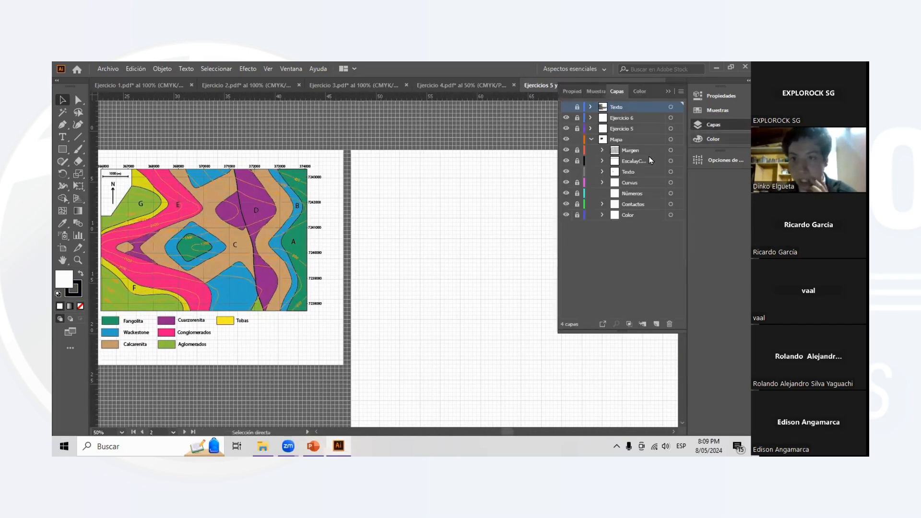
pyautogui.click(592, 140)
pyautogui.click(591, 129)
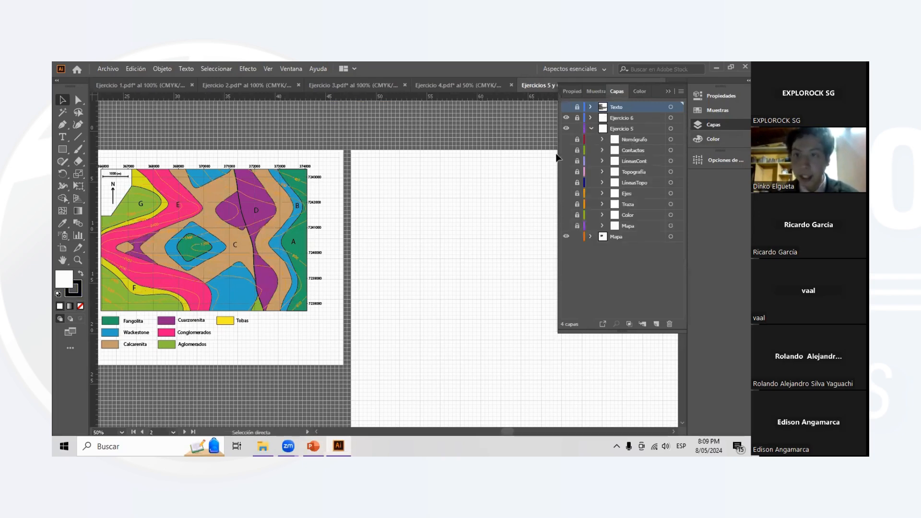
pyautogui.hscroll(2, 516, 206)
pyautogui.click(566, 225)
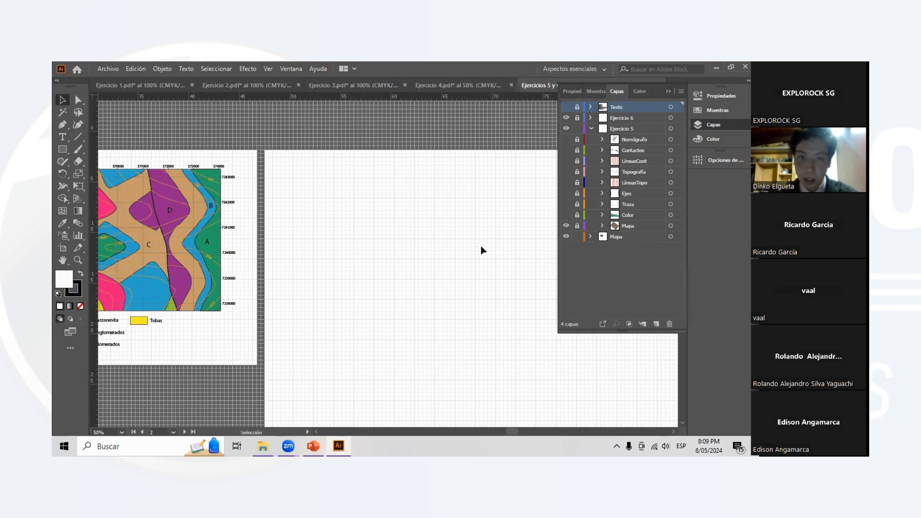
pyautogui.hscroll(2, 482, 249)
pyautogui.scroll(-2, 486, 245)
pyautogui.hscroll(2, 487, 244)
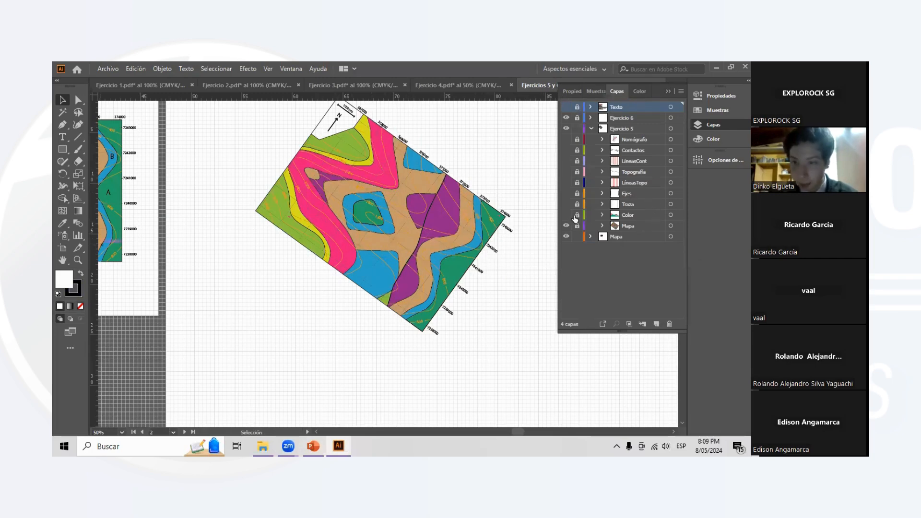
pyautogui.click(567, 205)
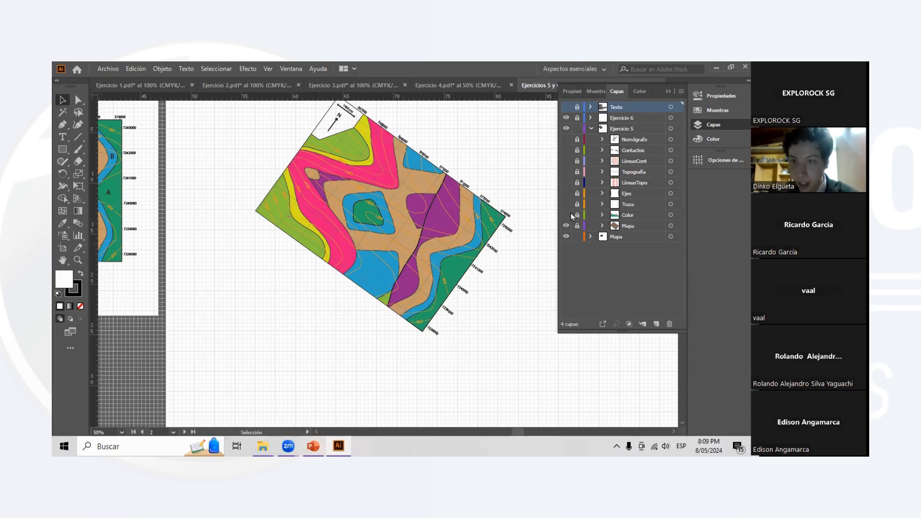
pyautogui.hscroll(1, 446, 237)
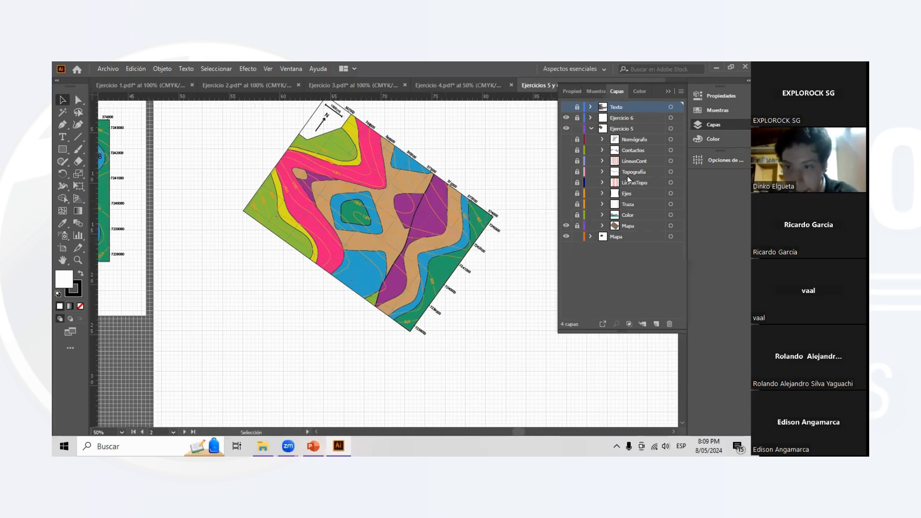
pyautogui.click(566, 194)
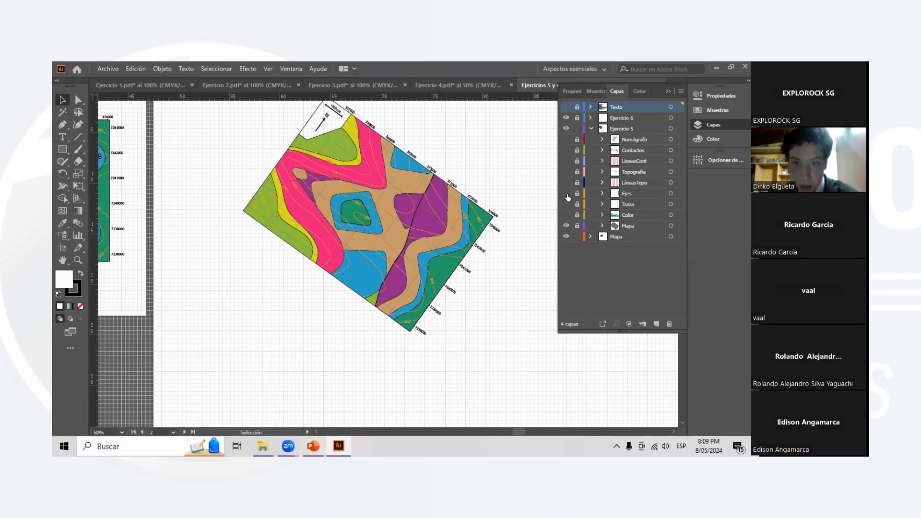
# - Examine where points P1 and P2 lie on the rotated map and compare their alignment
pyautogui.scroll(3, 466, 230)
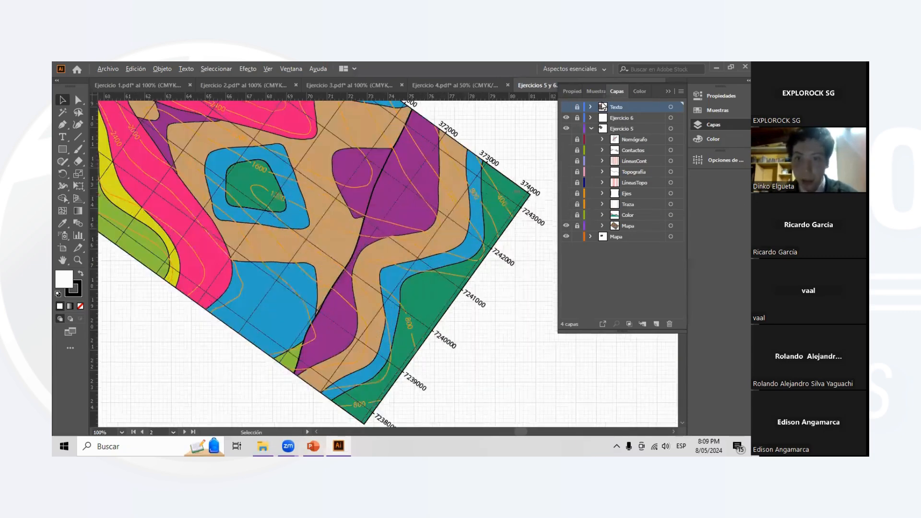
pyautogui.scroll(2, 538, 204)
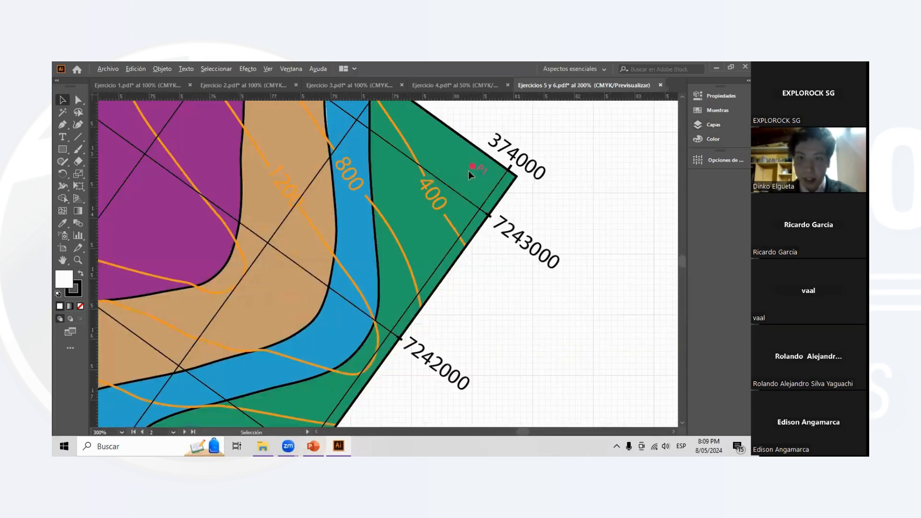
pyautogui.scroll(-1, 394, 242)
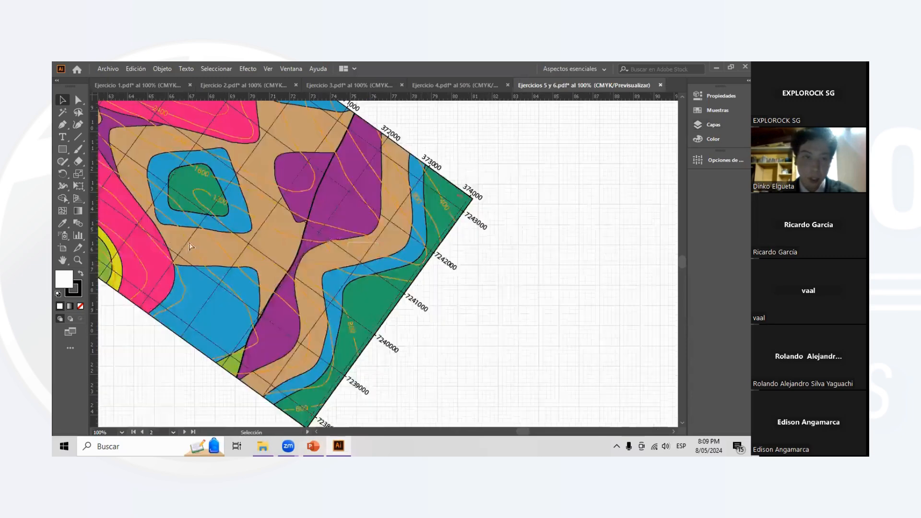
pyautogui.hscroll(-3, 115, 224)
pyautogui.scroll(2, 177, 211)
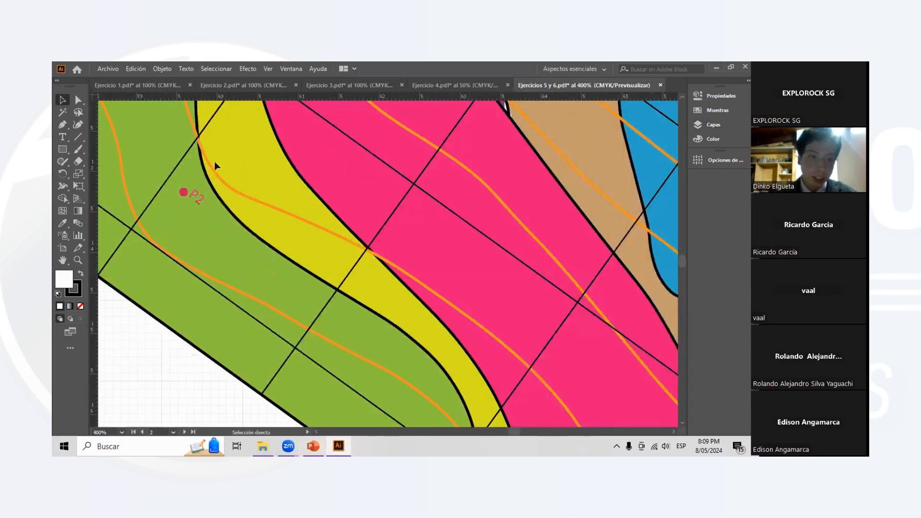
pyautogui.hscroll(-1, 214, 161)
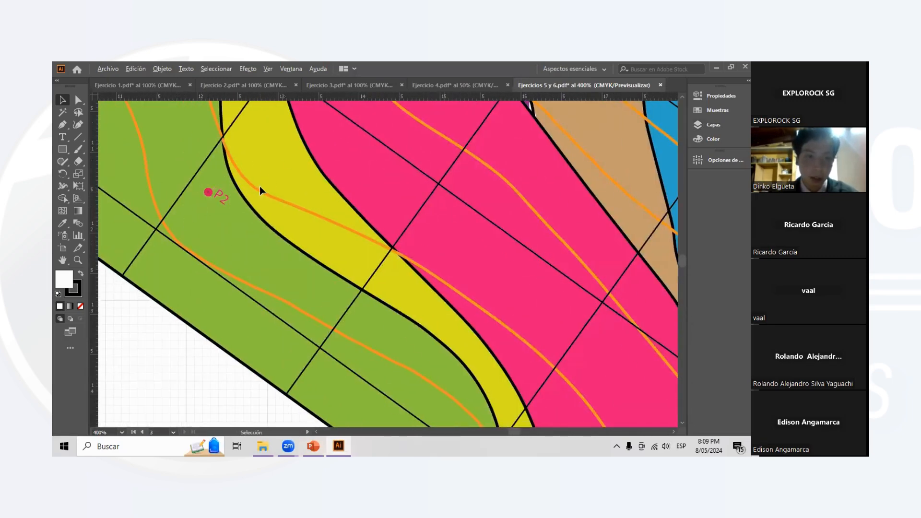
pyautogui.scroll(-3, 260, 186)
pyautogui.scroll(-1, 395, 208)
pyautogui.hscroll(3, 495, 197)
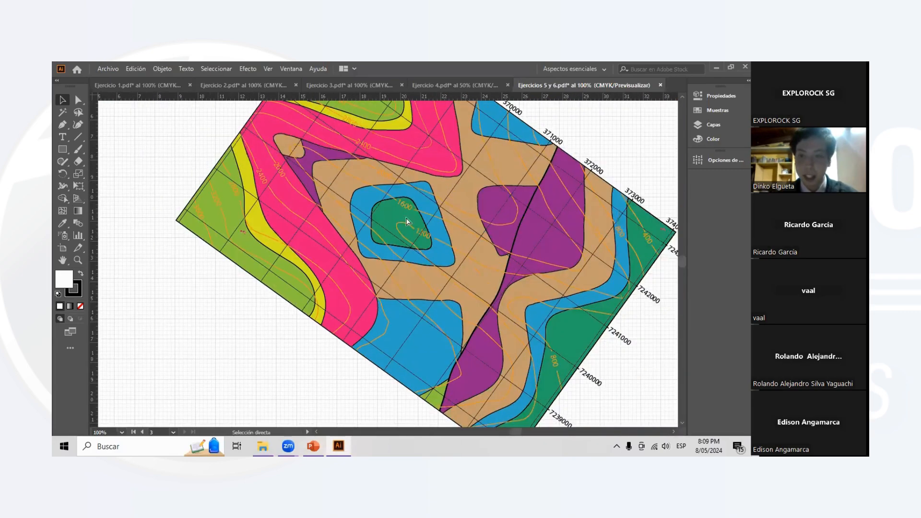
pyautogui.scroll(-1, 593, 188)
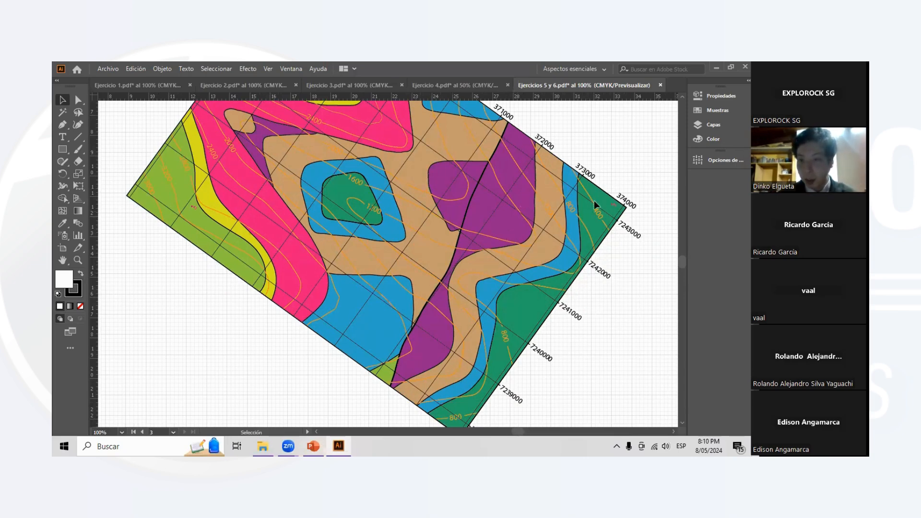
# - Try to mark points P1 and P2 on the rotated map with the Paintbrush on the Ejercicio 5 layer
pyautogui.click(78, 149)
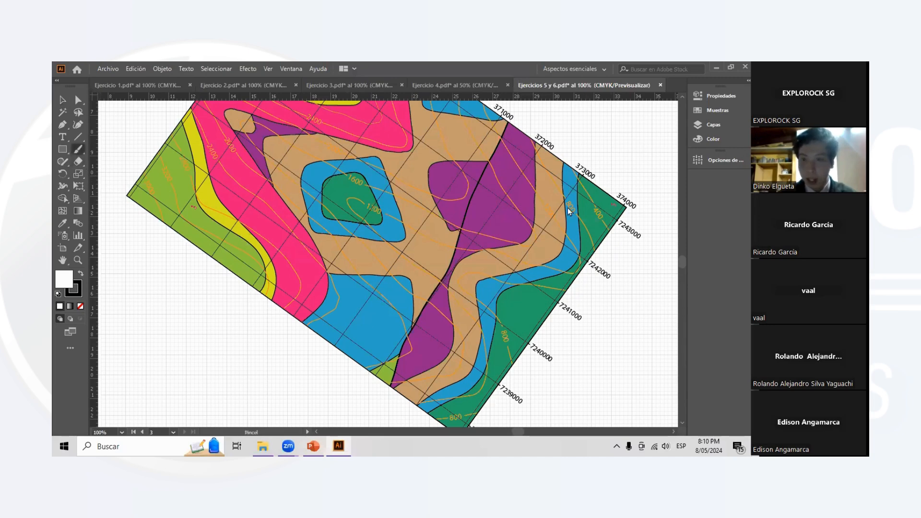
pyautogui.click(714, 124)
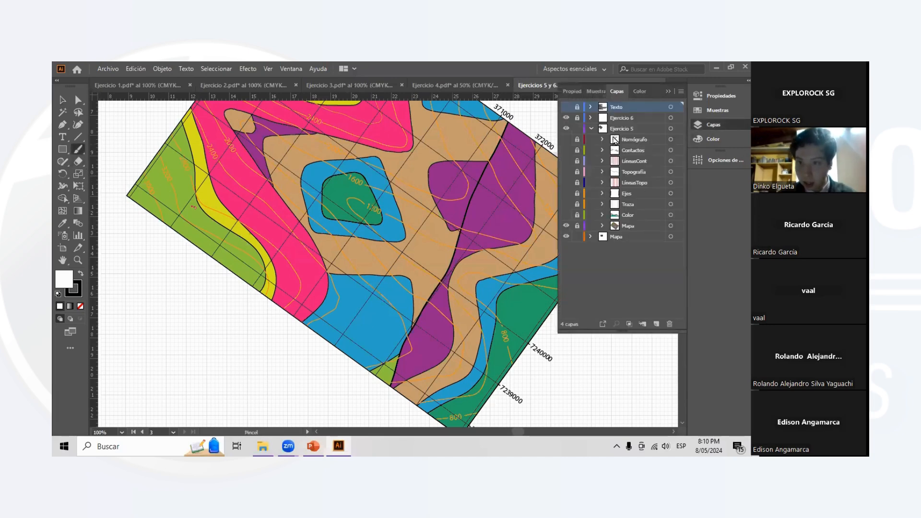
pyautogui.click(586, 129)
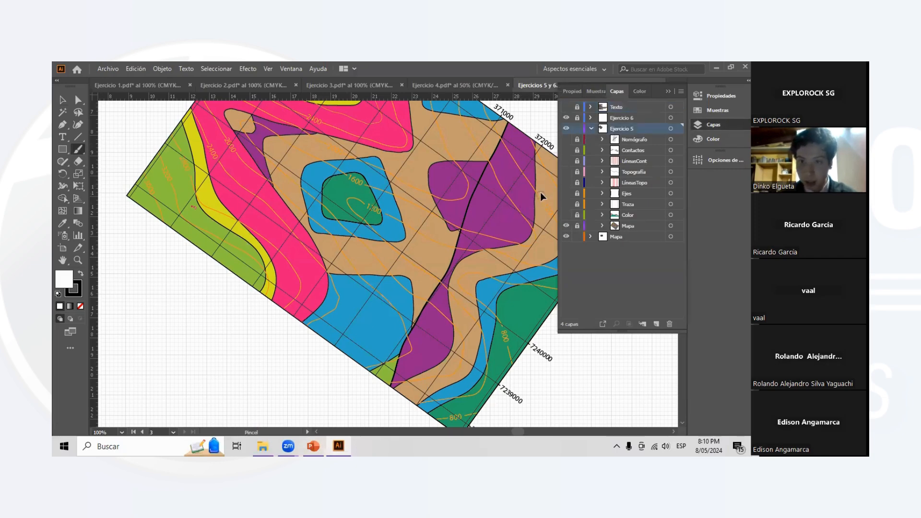
pyautogui.hscroll(2, 540, 192)
pyautogui.hscroll(1, 546, 201)
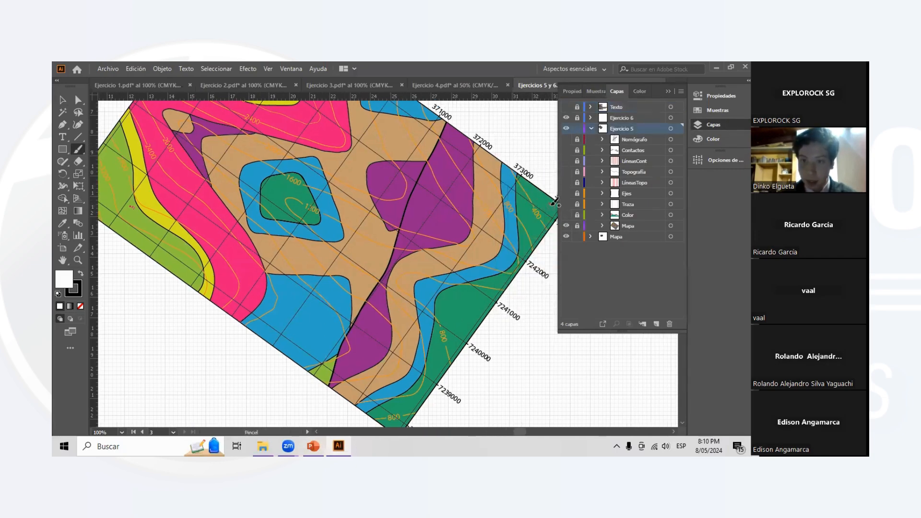
pyautogui.click(552, 204)
pyautogui.click(130, 208)
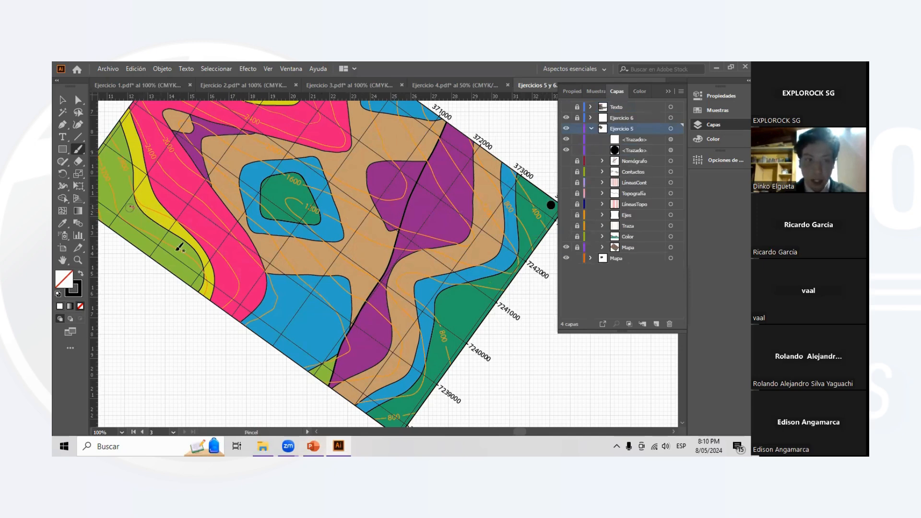
pyautogui.hotkey('ctrl', 'z')
pyautogui.hotkey('ctrl', 'z')
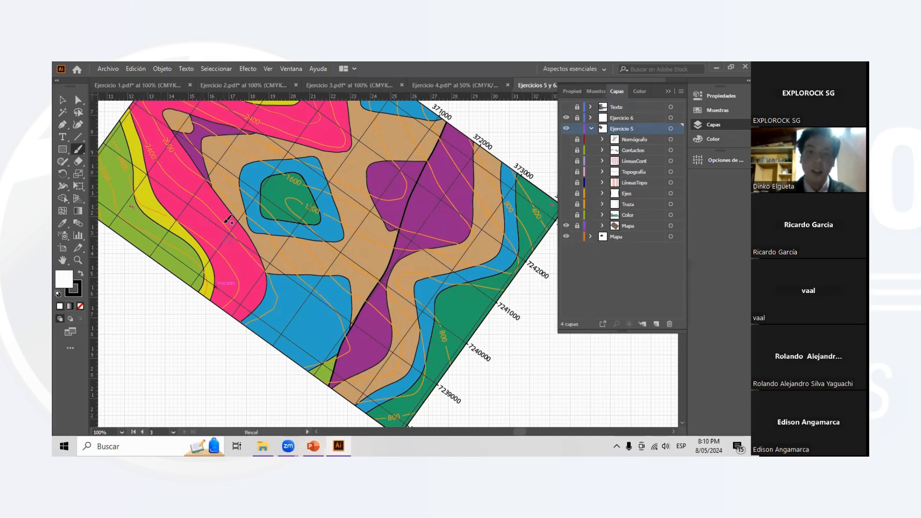
# - Show the Traza sublayer of Ejercicio 5 with the section line from P1 to P2
pyautogui.hscroll(1, 520, 280)
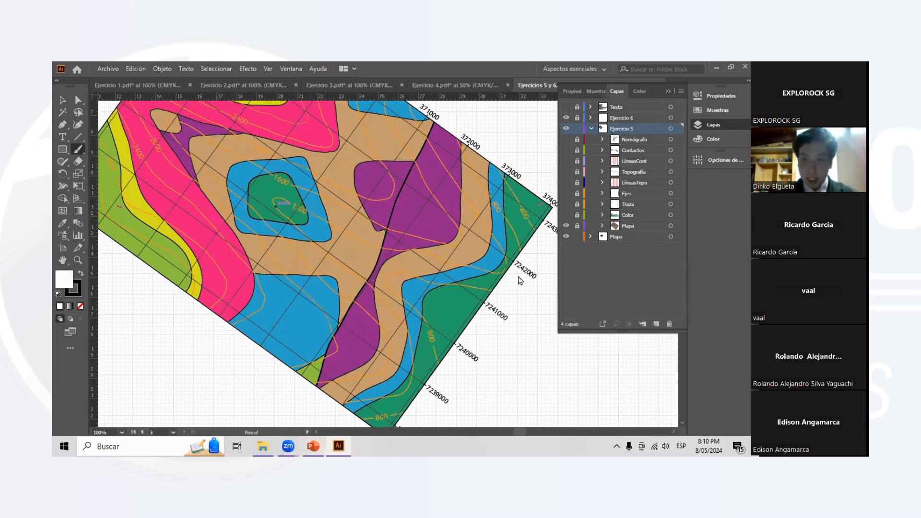
pyautogui.click(567, 205)
pyautogui.hscroll(-1, 307, 211)
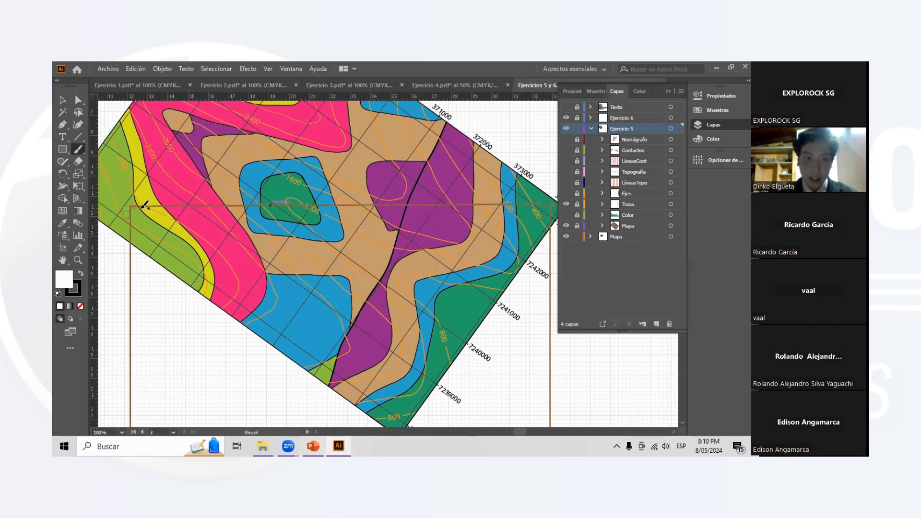
# - Try a Paintbrush stroke from P2 along the section line to the blue layer around the central green body
pyautogui.moveTo(125, 206); pyautogui.dragTo(259, 198)
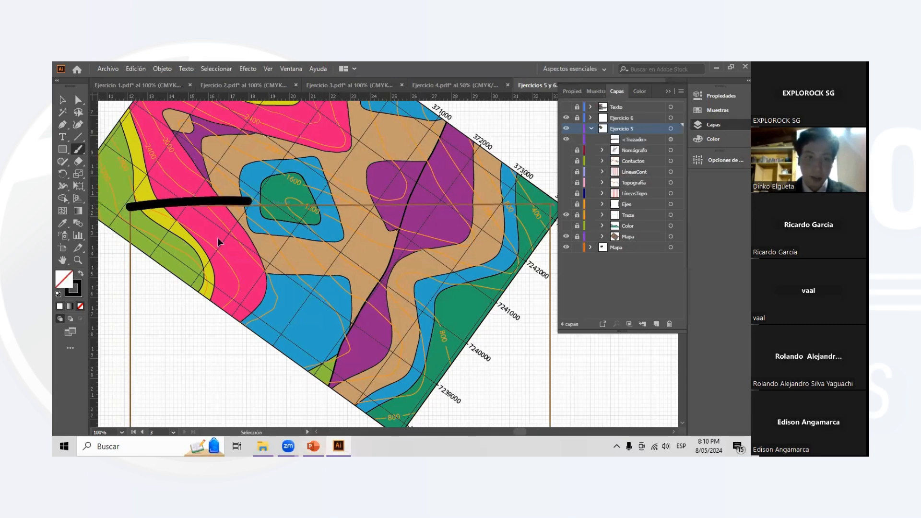
pyautogui.hotkey('ctrl', 'z')
# - Collapse the layer list and examine the section line between P1 and P2 and its vertical projection lines below the map
pyautogui.click(668, 91)
pyautogui.hscroll(-1, 391, 208)
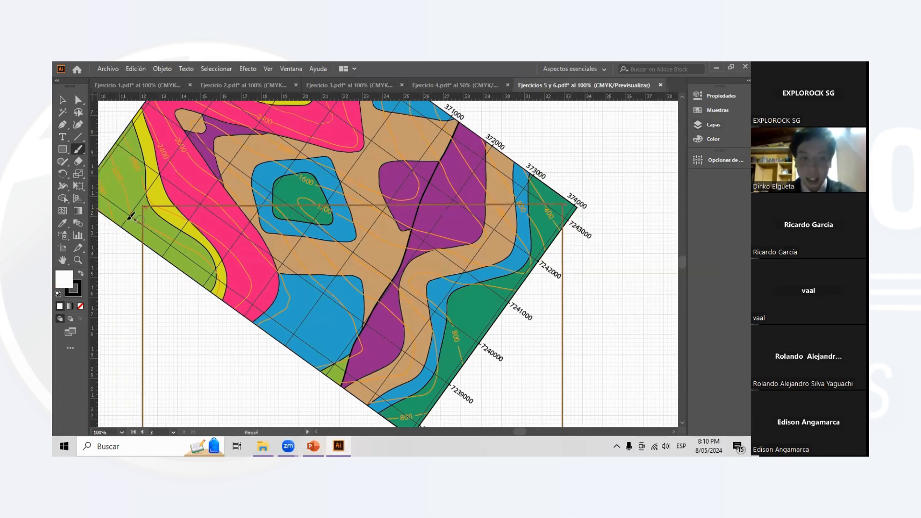
pyautogui.hscroll(-2, 480, 209)
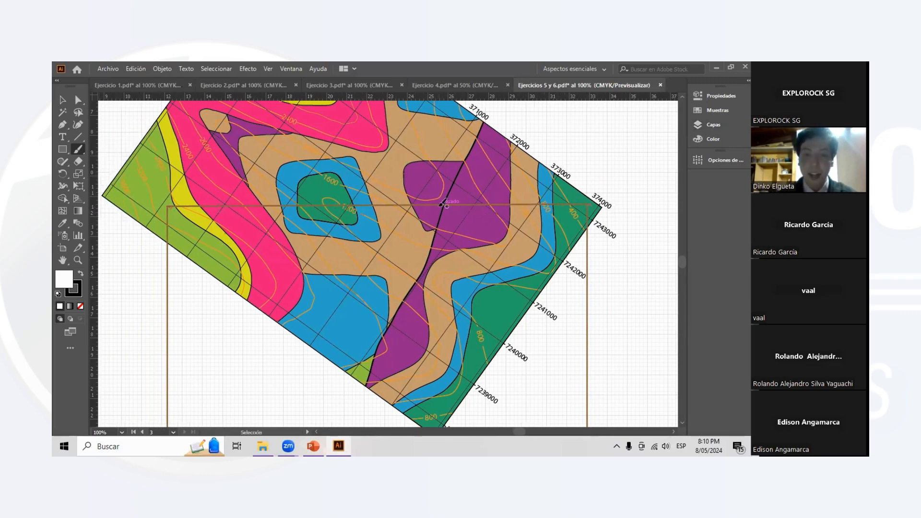
pyautogui.scroll(-1, 437, 206)
pyautogui.scroll(1, 437, 206)
pyautogui.scroll(-1, 437, 207)
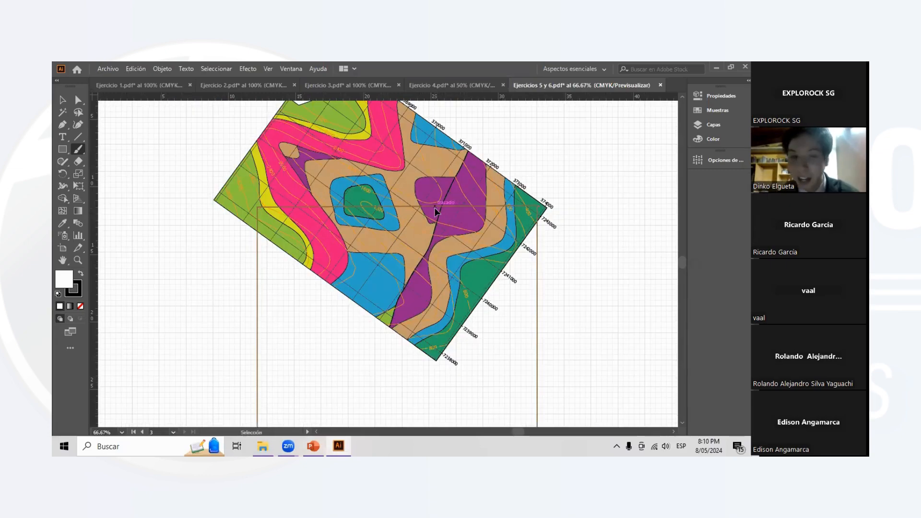
pyautogui.scroll(1, 437, 206)
pyautogui.scroll(1, 327, 174)
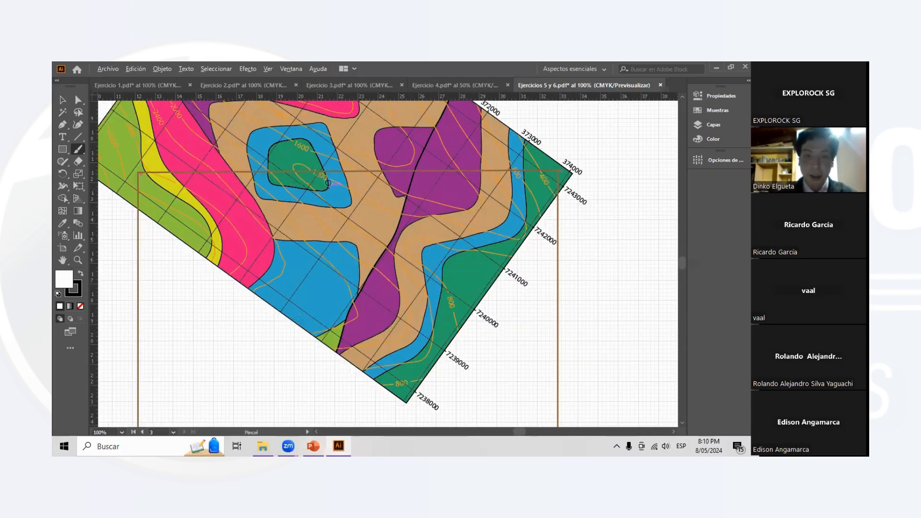
pyautogui.scroll(-1, 324, 192)
pyautogui.scroll(-5, 322, 196)
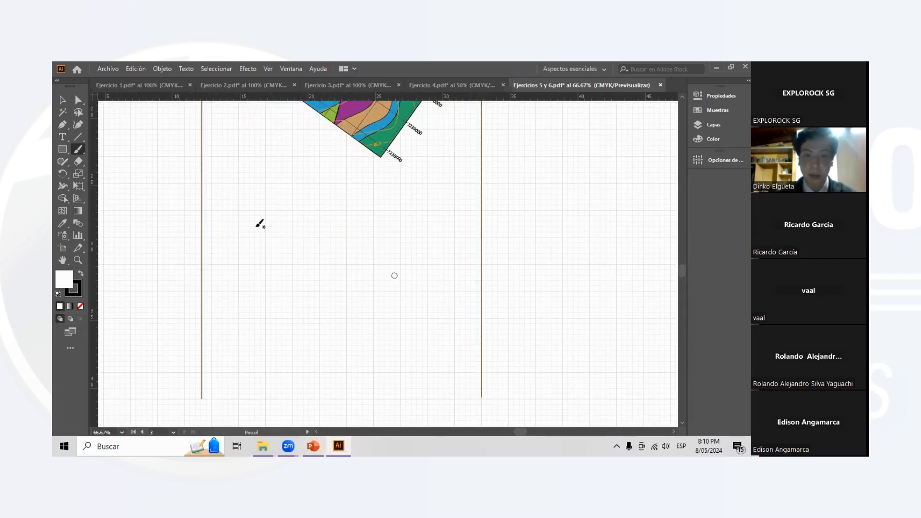
pyautogui.scroll(5, 316, 216)
pyautogui.hscroll(-1, 296, 194)
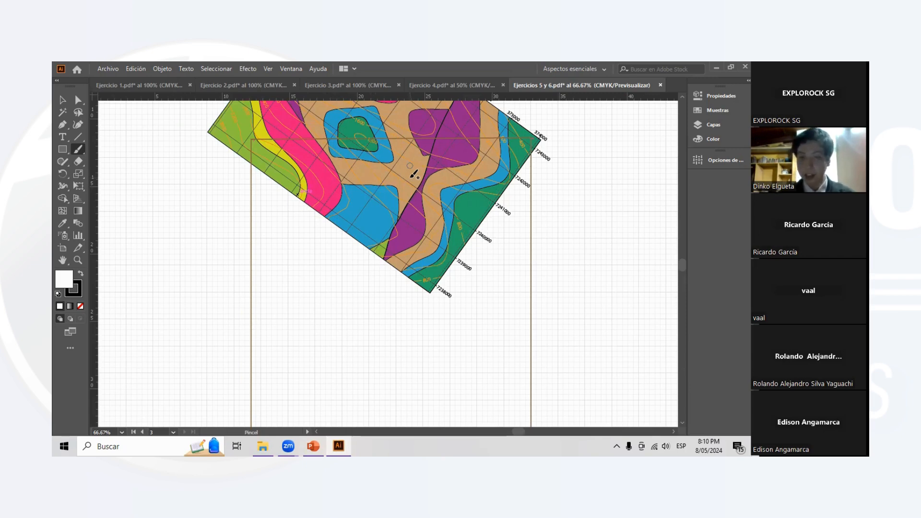
# - Show the Ejes sublayer of Ejercicio 5 with the SW and NE elevation axes, and hide the Traza sublayer
pyautogui.click(711, 124)
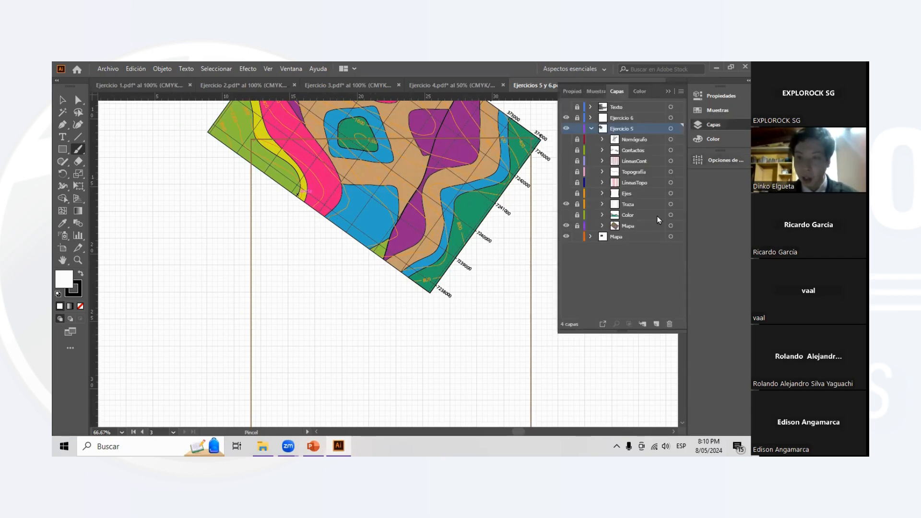
pyautogui.scroll(-6, 503, 207)
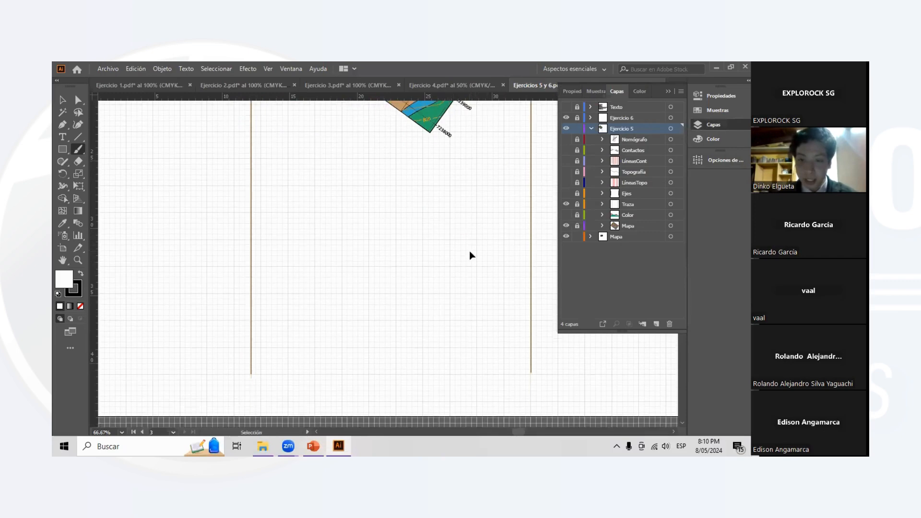
pyautogui.click(566, 193)
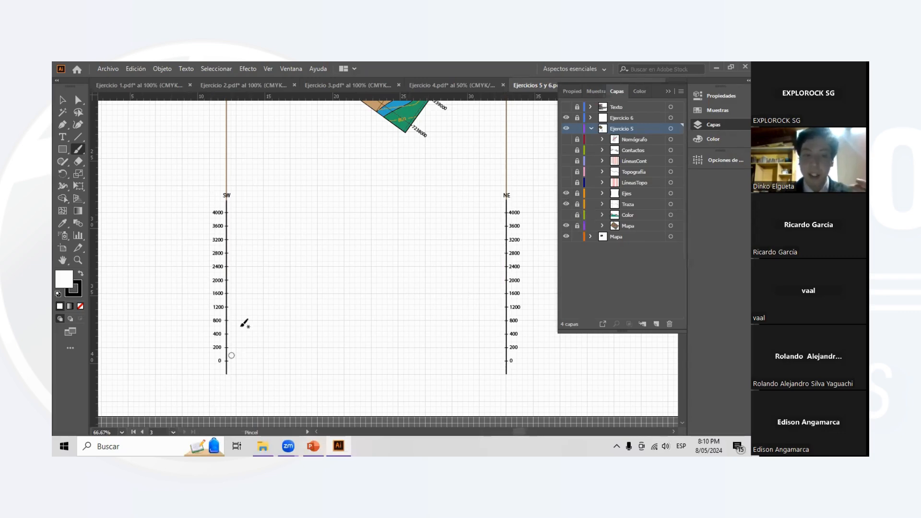
pyautogui.click(566, 204)
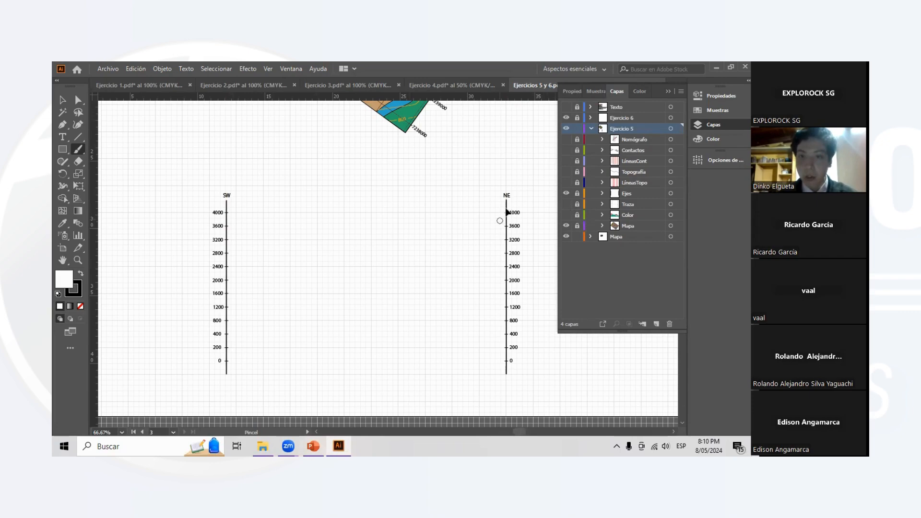
# - Examine the contour elevations on the rotated map, collapse the layer list and inspect the elevation scales of the profile axes
pyautogui.hscroll(1, 517, 220)
pyautogui.scroll(6, 401, 236)
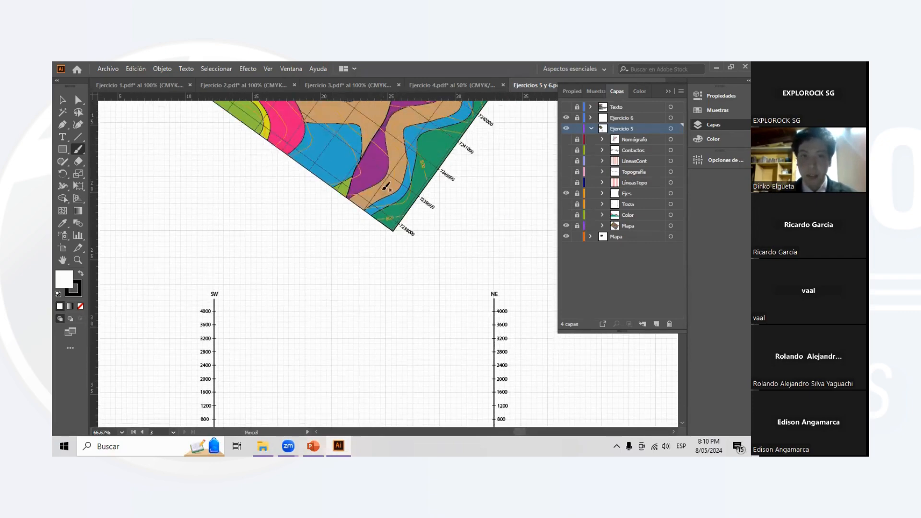
pyautogui.scroll(2, 379, 187)
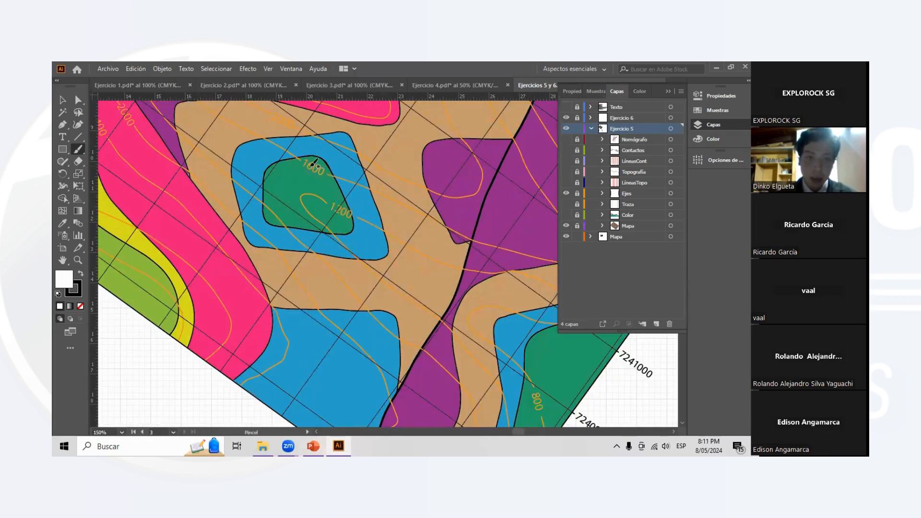
pyautogui.scroll(2, 314, 163)
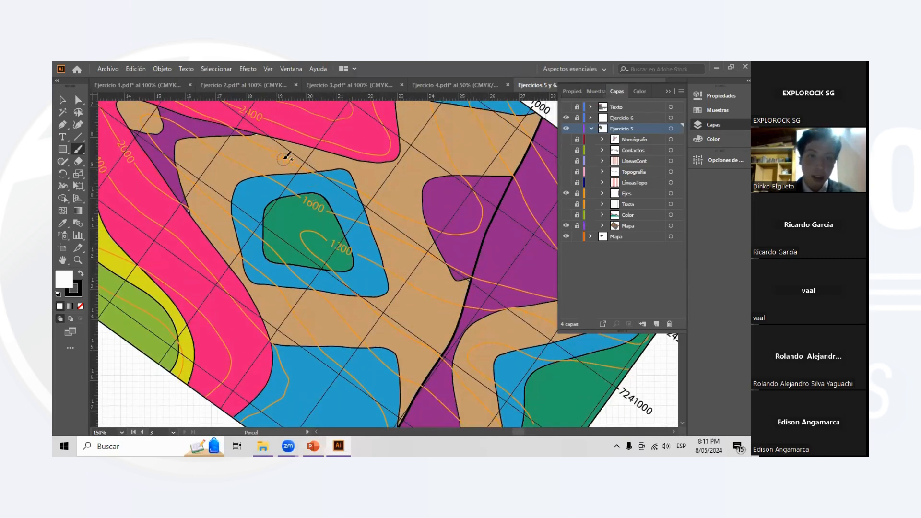
pyautogui.scroll(-1, 314, 184)
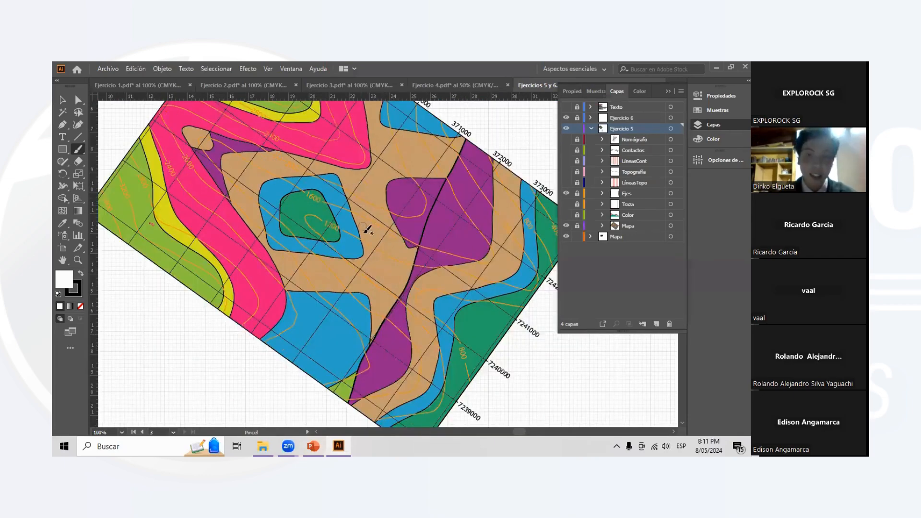
pyautogui.scroll(-10, 367, 229)
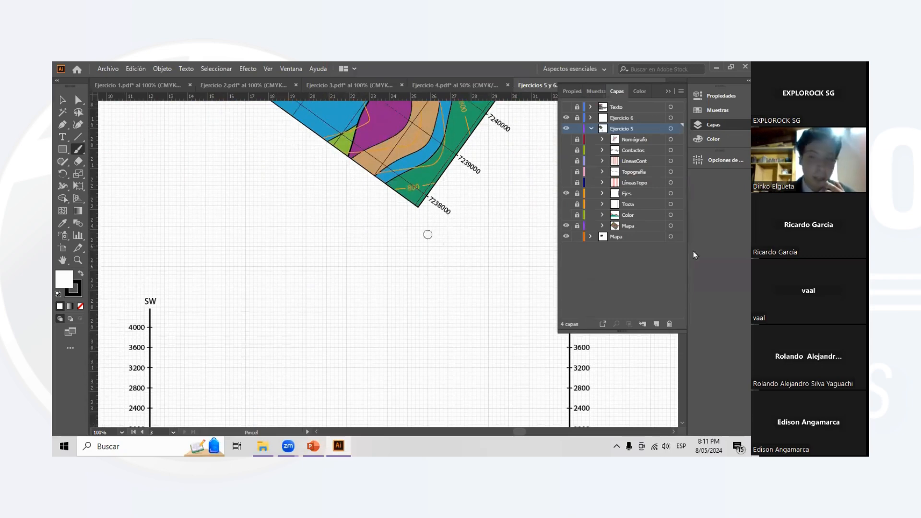
pyautogui.click(665, 92)
pyautogui.scroll(-5, 467, 232)
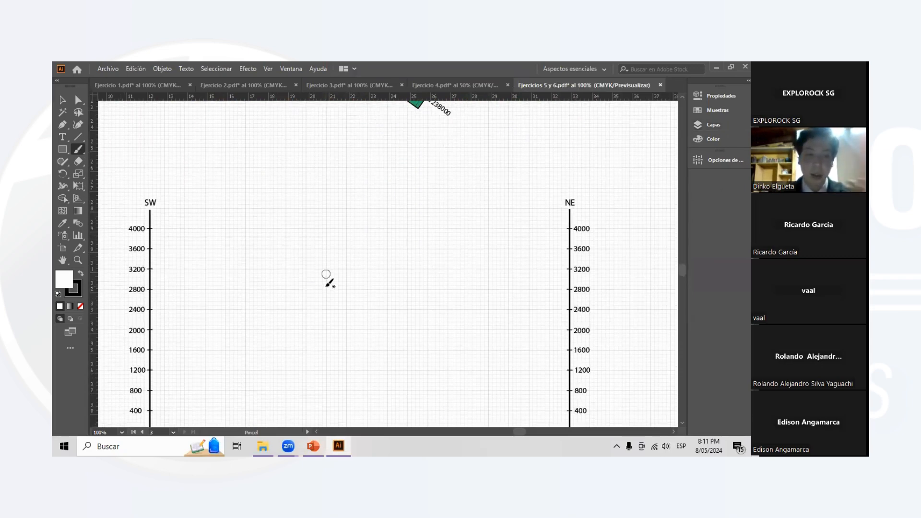
pyautogui.scroll(-2, 262, 258)
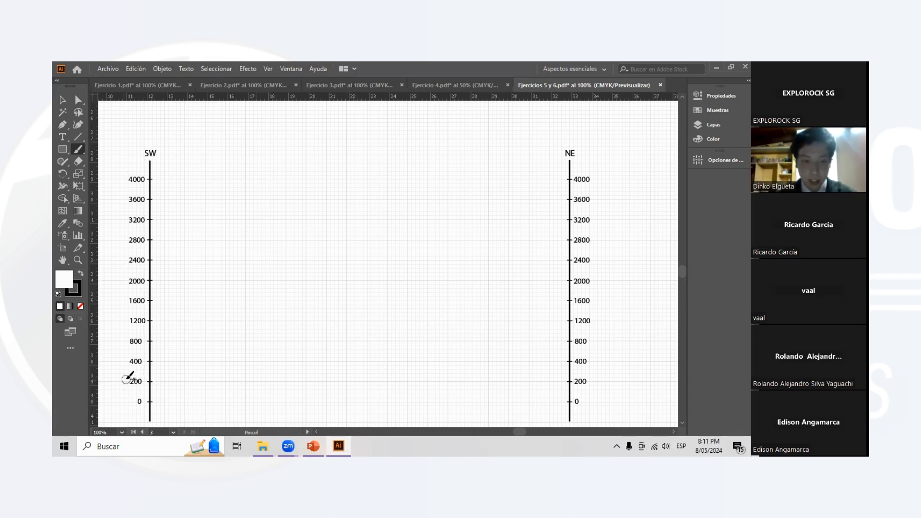
# - Try to mark the 200 elevation label on the SW and NE axes with the Paintbrush
pyautogui.moveTo(126, 381); pyautogui.dragTo(138, 379)
pyautogui.hotkey('ctrl', 'z')
pyautogui.moveTo(583, 384); pyautogui.dragTo(586, 377)
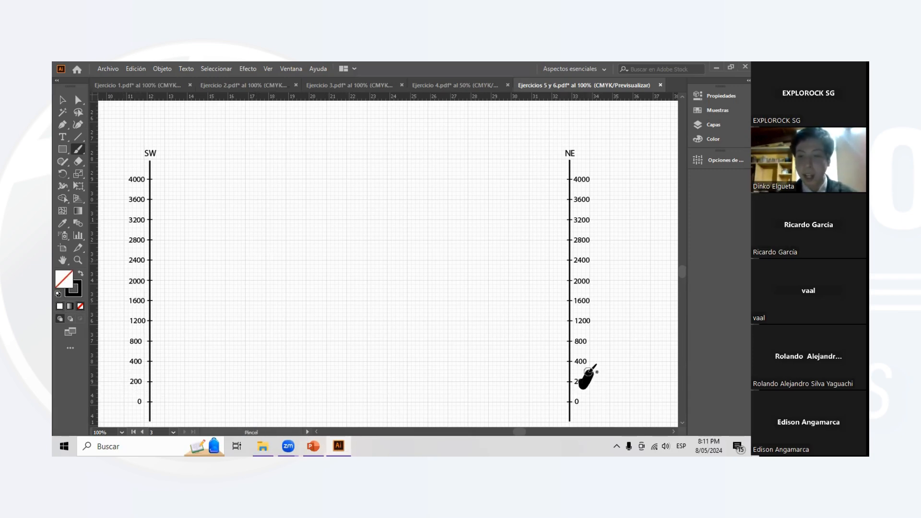
pyautogui.hotkey('ctrl', 'z')
# - Try a Paintbrush stroke beside the 4000 label on the NE axis
pyautogui.scroll(1, 242, 211)
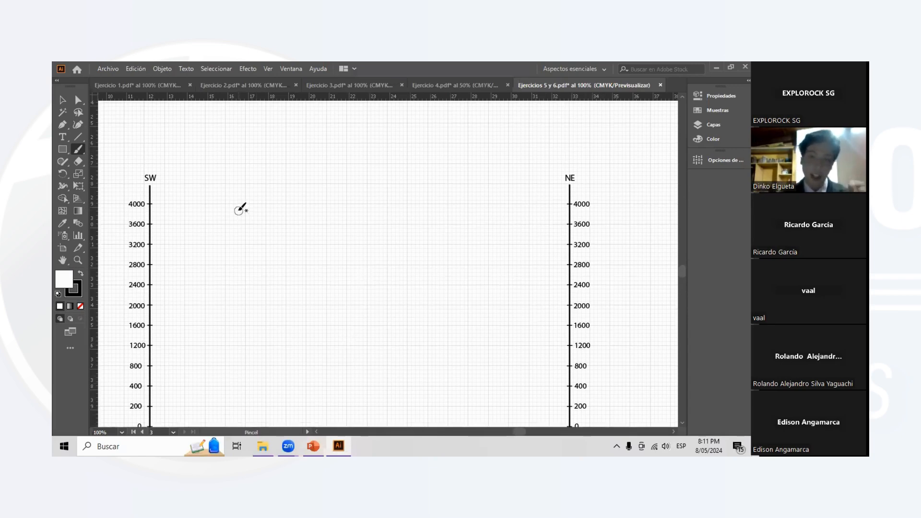
pyautogui.scroll(3, 242, 210)
pyautogui.scroll(-2, 282, 181)
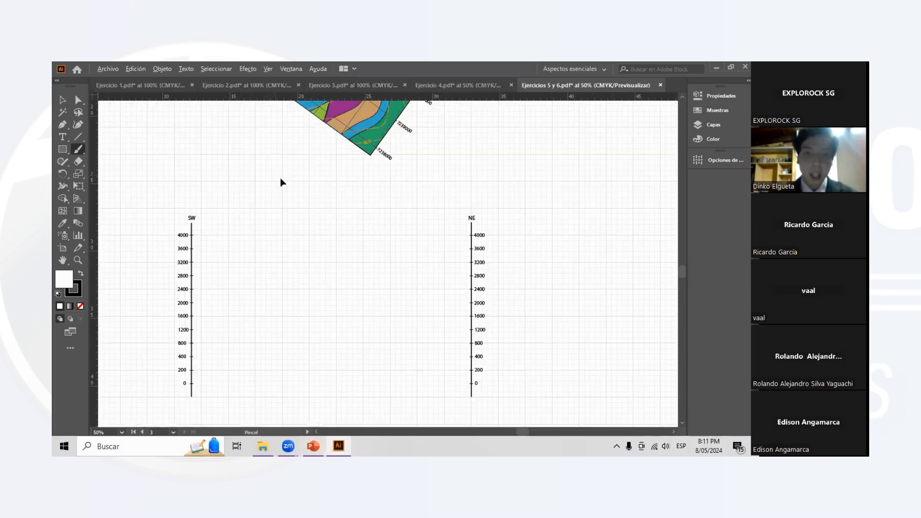
pyautogui.scroll(1, 507, 305)
pyautogui.scroll(-2, 508, 285)
pyautogui.scroll(4, 497, 271)
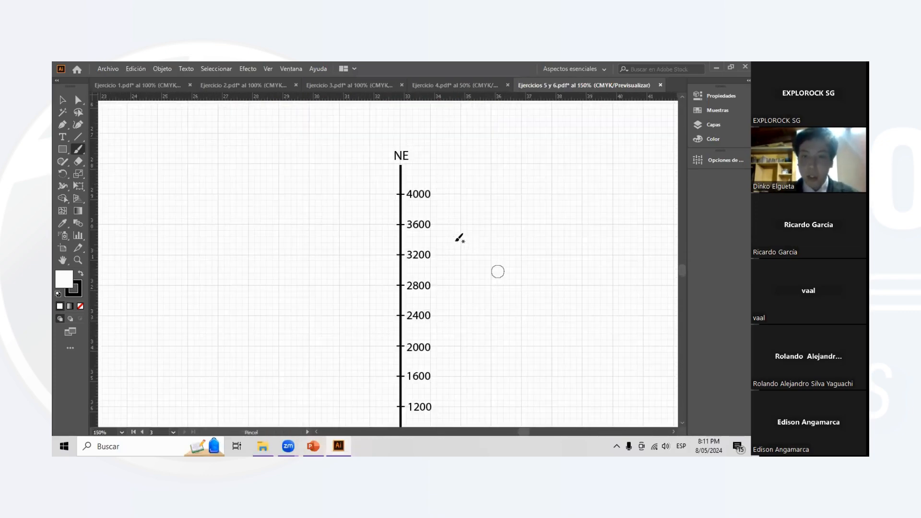
pyautogui.scroll(1, 451, 235)
pyautogui.scroll(1, 451, 236)
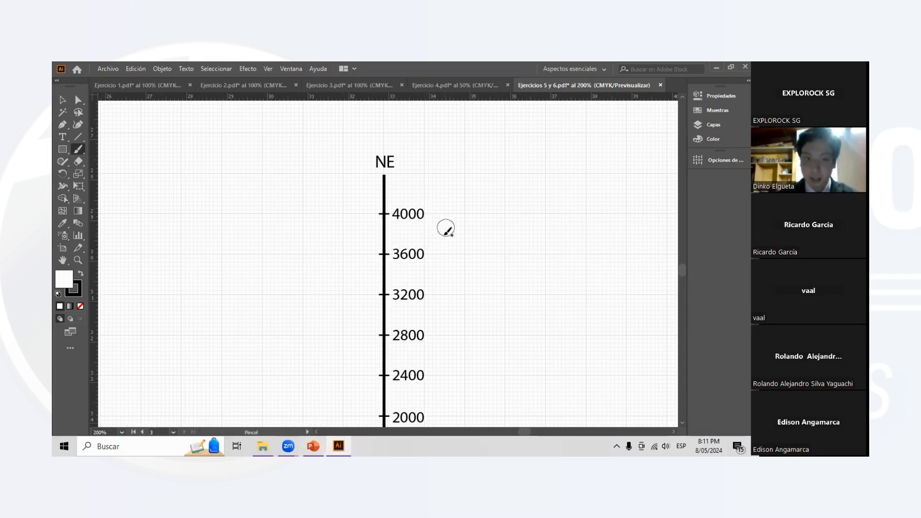
pyautogui.moveTo(430, 206); pyautogui.dragTo(442, 228)
pyautogui.hotkey('ctrl', 'z')
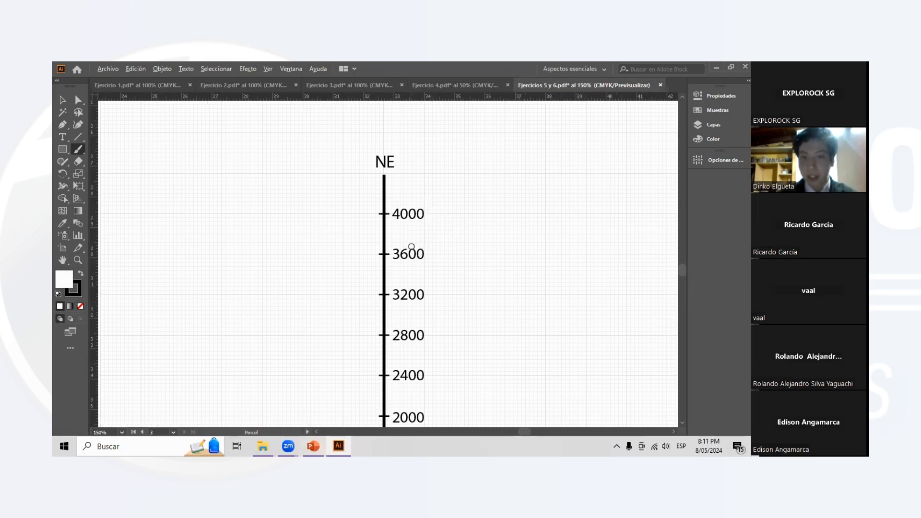
# - Examine how the rotated map lines up with the SW and NE elevation axes below it
pyautogui.scroll(-3, 406, 249)
pyautogui.scroll(2, 407, 259)
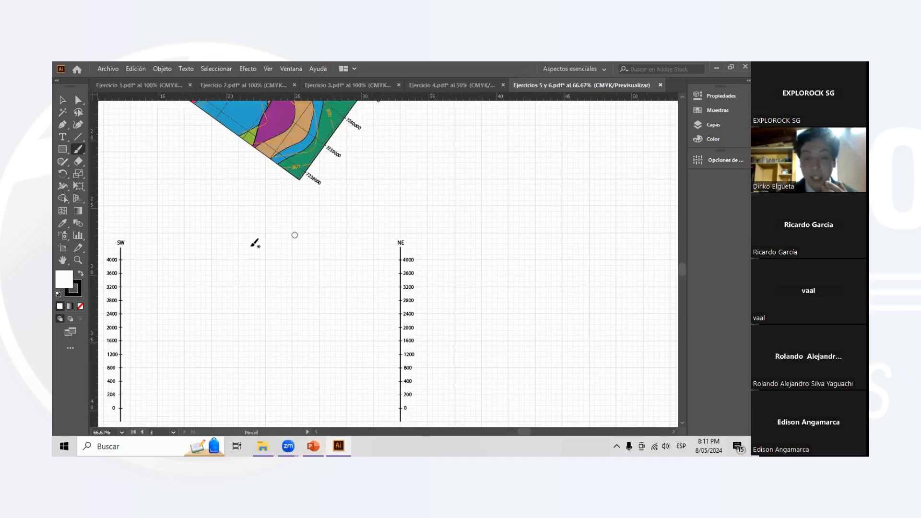
pyautogui.scroll(3, 216, 231)
pyautogui.scroll(4, 199, 219)
pyautogui.hscroll(-3, 250, 220)
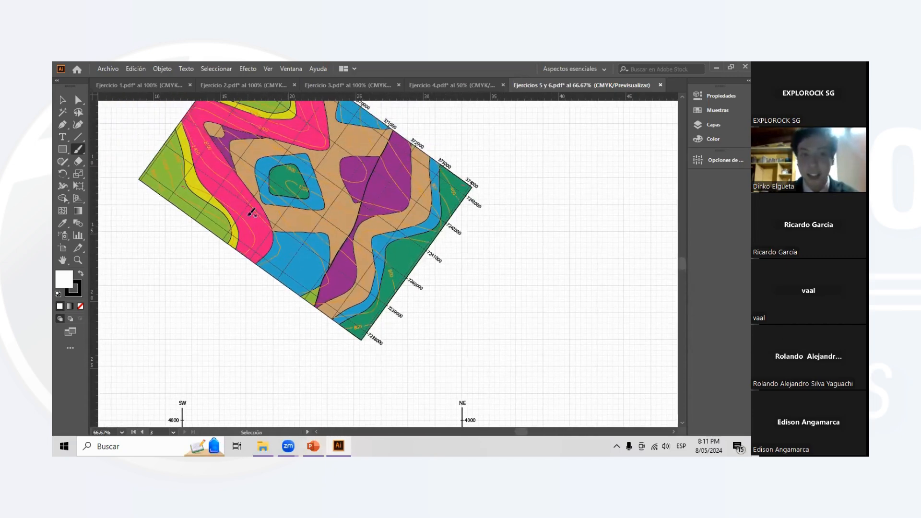
pyautogui.scroll(1, 283, 228)
pyautogui.hscroll(-4, 290, 233)
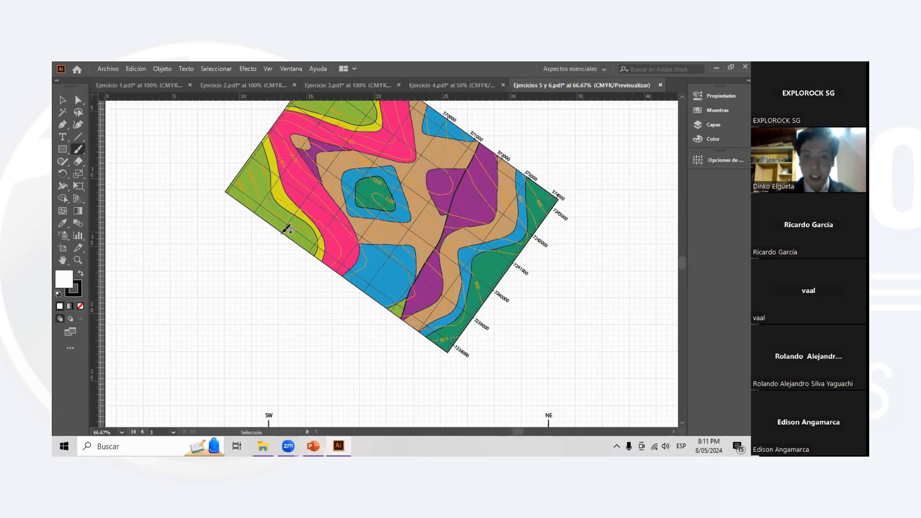
pyautogui.scroll(-2, 288, 235)
pyautogui.scroll(-2, 463, 329)
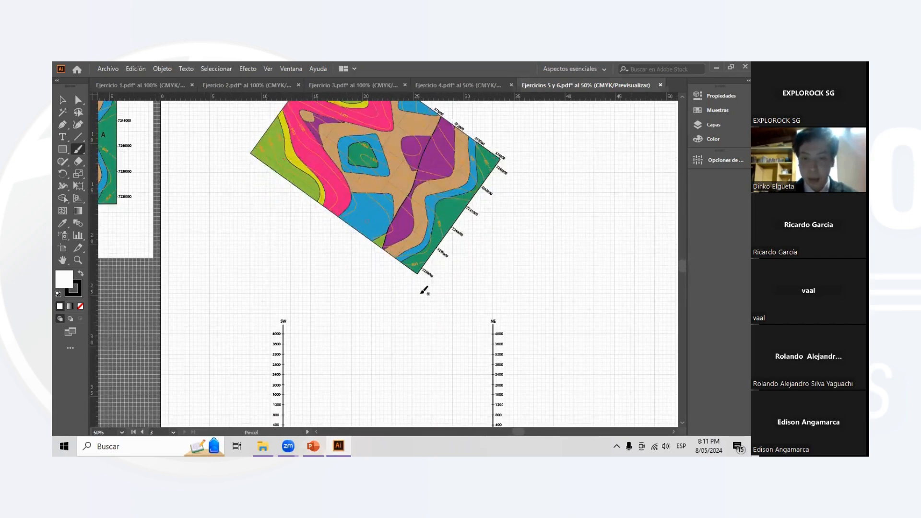
pyautogui.scroll(-2, 417, 317)
pyautogui.scroll(3, 340, 264)
pyautogui.hscroll(-3, 314, 247)
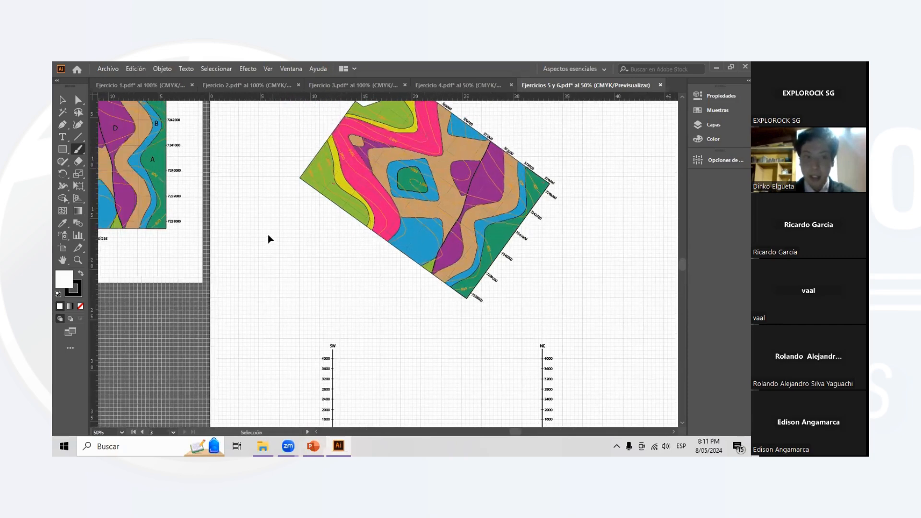
pyautogui.hscroll(3, 465, 271)
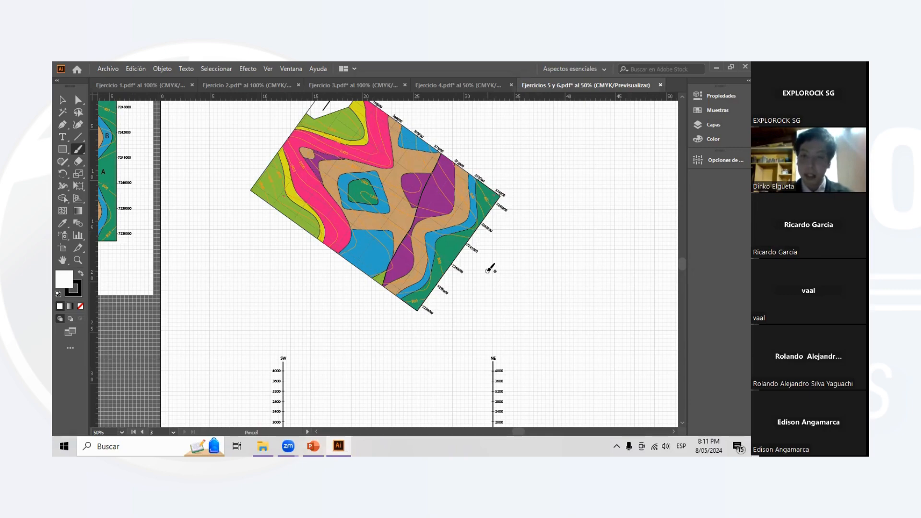
pyautogui.scroll(-4, 530, 274)
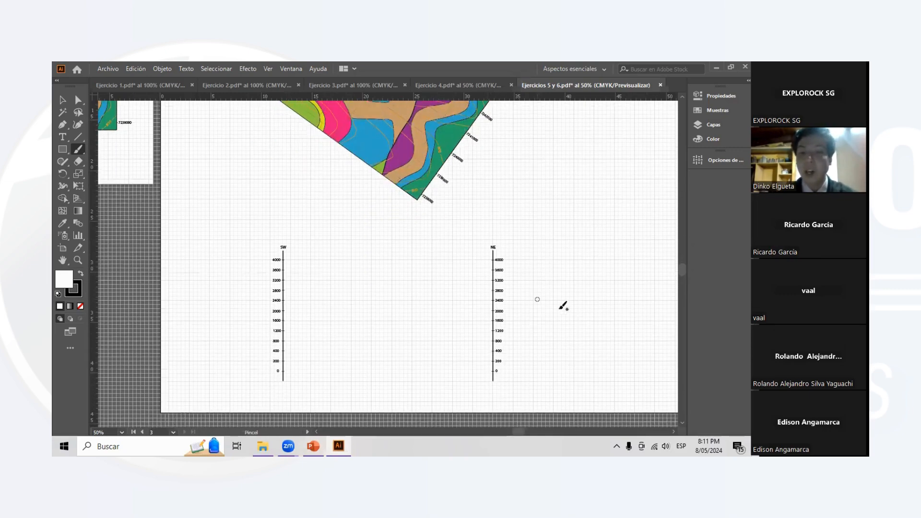
# - Paint a round black dot beside the NE axis at about the 4000 level and check the Paintbrush stroke properties
pyautogui.scroll(7, 547, 284)
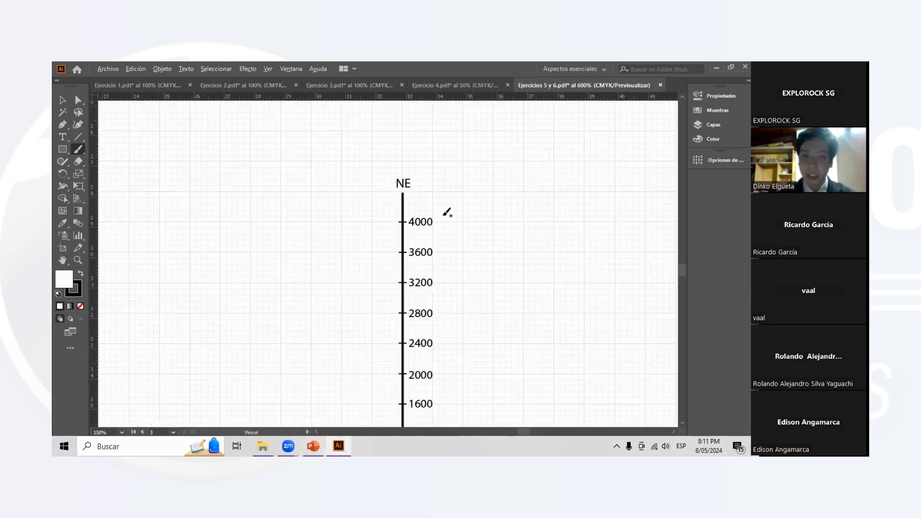
pyautogui.click(597, 144)
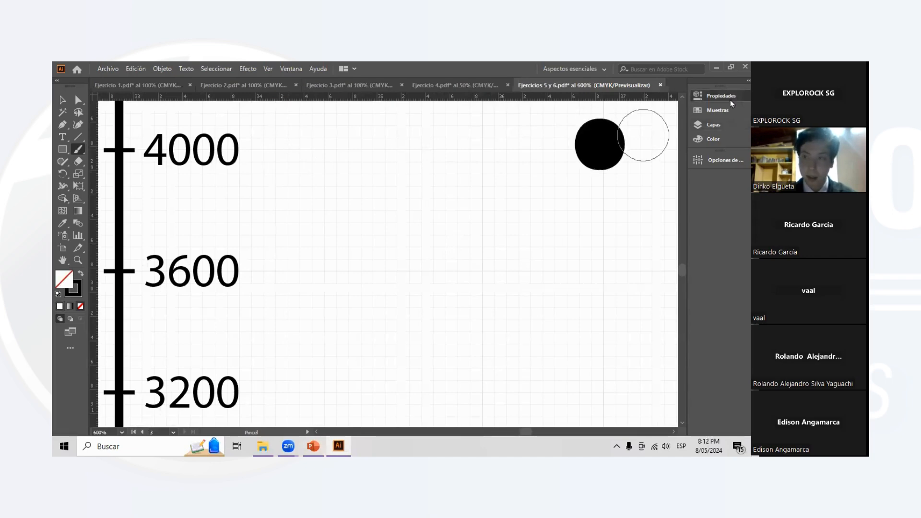
pyautogui.click(721, 96)
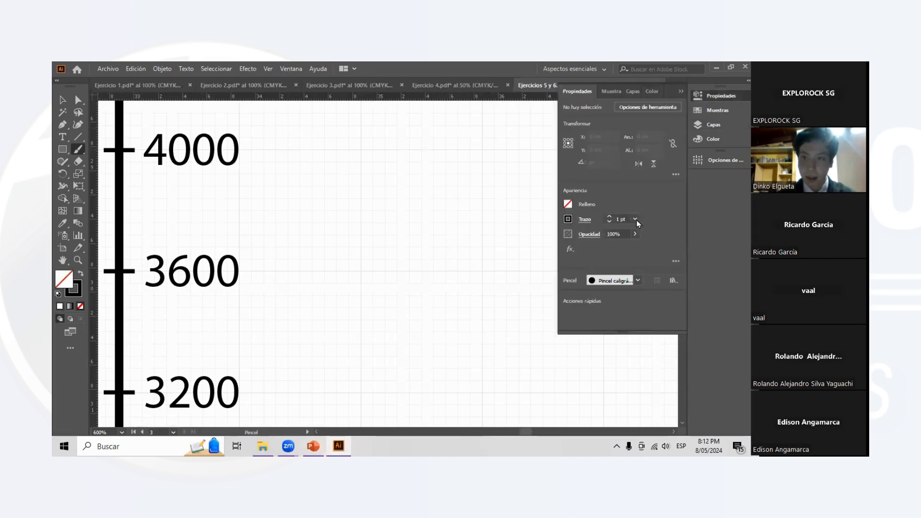
pyautogui.click(711, 98)
# - Draw a bracket between the 4000 and 3600 labels on the NE axis and handwrite "1 cm" beside it with the Paintbrush
pyautogui.scroll(-1, 333, 200)
pyautogui.scroll(4, 307, 199)
pyautogui.hscroll(-3, 296, 197)
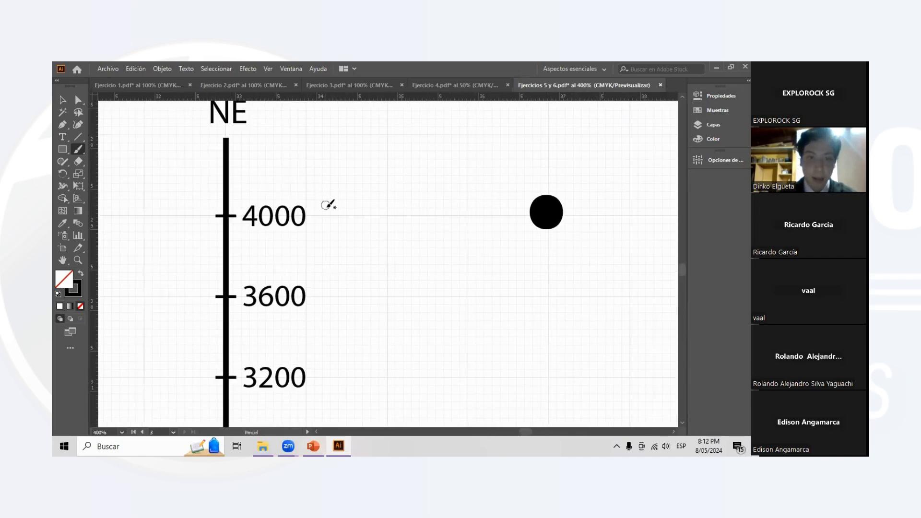
pyautogui.moveTo(321, 210)
pyautogui.mouseDown()
pyautogui.moveTo(337, 211)
pyautogui.moveTo(339, 273)
pyautogui.moveTo(321, 304)
pyautogui.mouseUp()
pyautogui.moveTo(364, 247); pyautogui.dragTo(381, 275)
pyautogui.moveTo(398, 250)
pyautogui.mouseDown()
pyautogui.moveTo(408, 269)
pyautogui.moveTo(427, 259)
pyautogui.moveTo(456, 276)
pyautogui.mouseUp()
pyautogui.scroll(-2, 372, 298)
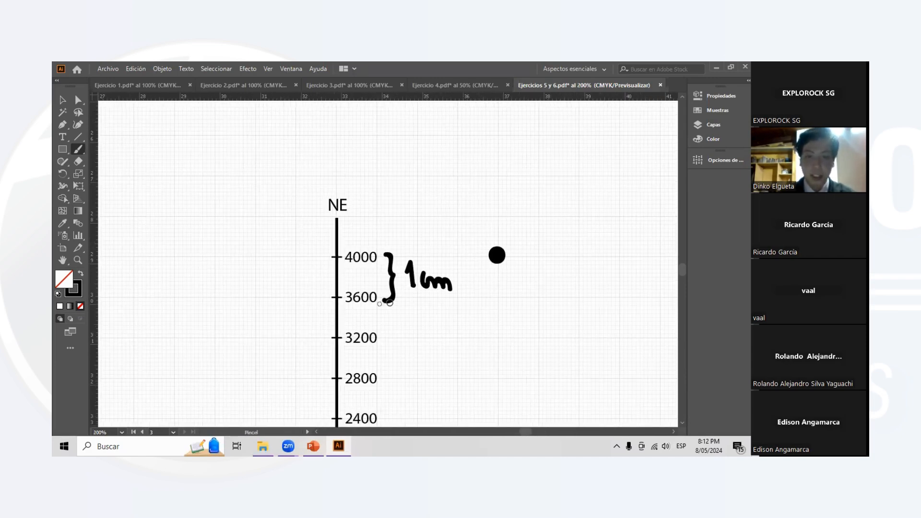
# - Review the 1 cm note, the rotated map above and the empty profile area between the SW and NE axes
pyautogui.scroll(1, 386, 303)
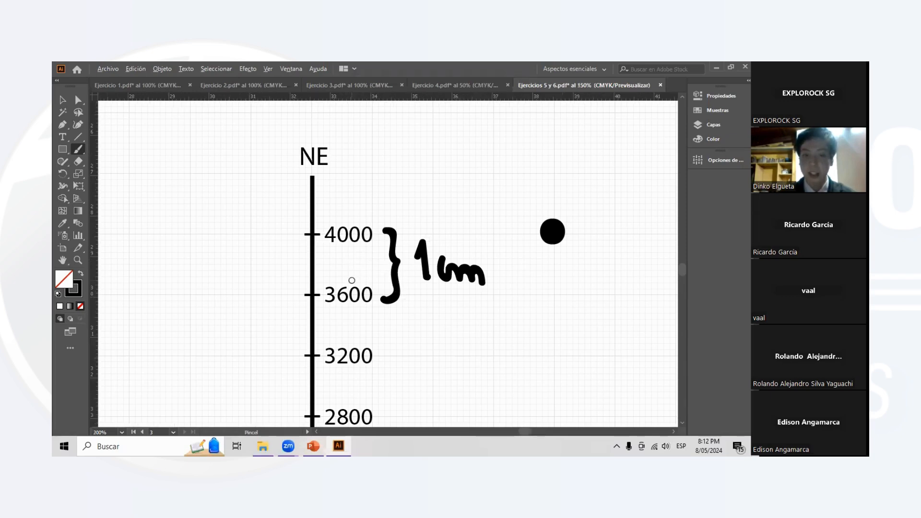
pyautogui.scroll(-5, 352, 281)
pyautogui.moveTo(259, 174); pyautogui.dragTo(308, 247)
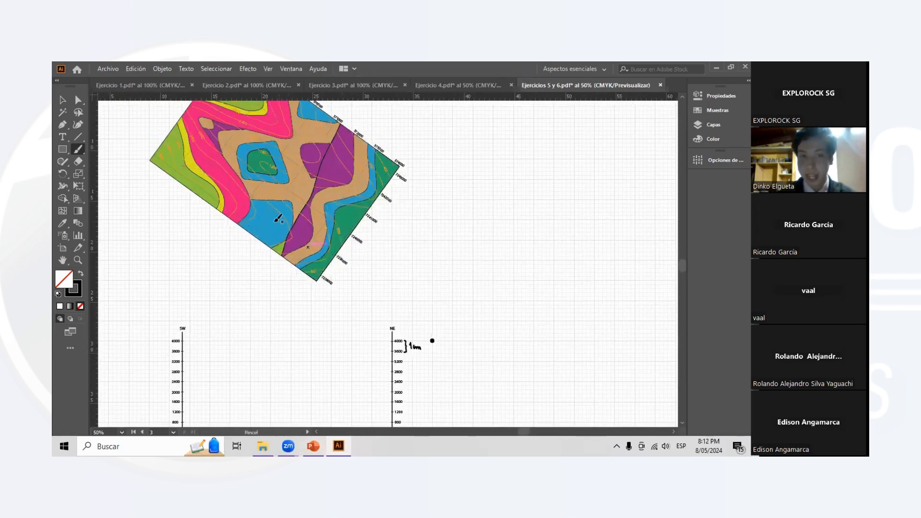
pyautogui.moveTo(285, 181); pyautogui.dragTo(335, 240)
pyautogui.scroll(1, 335, 240)
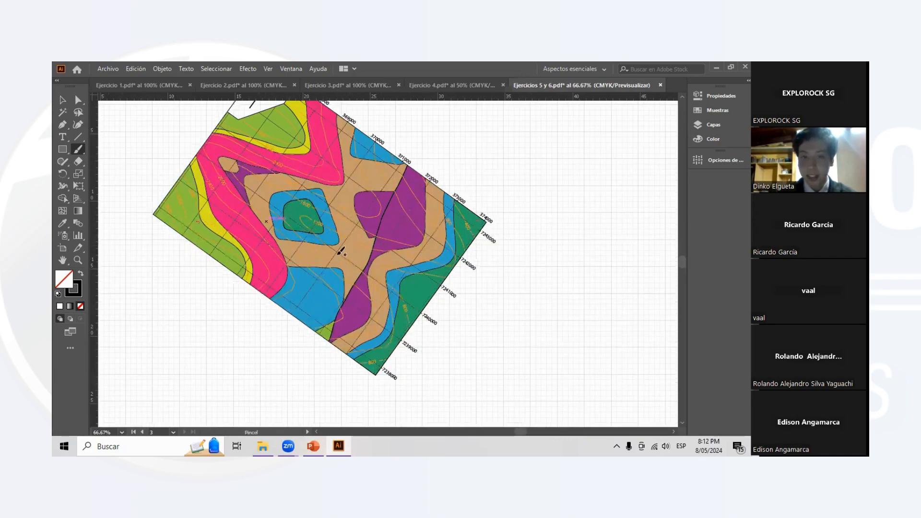
pyautogui.scroll(-8, 340, 251)
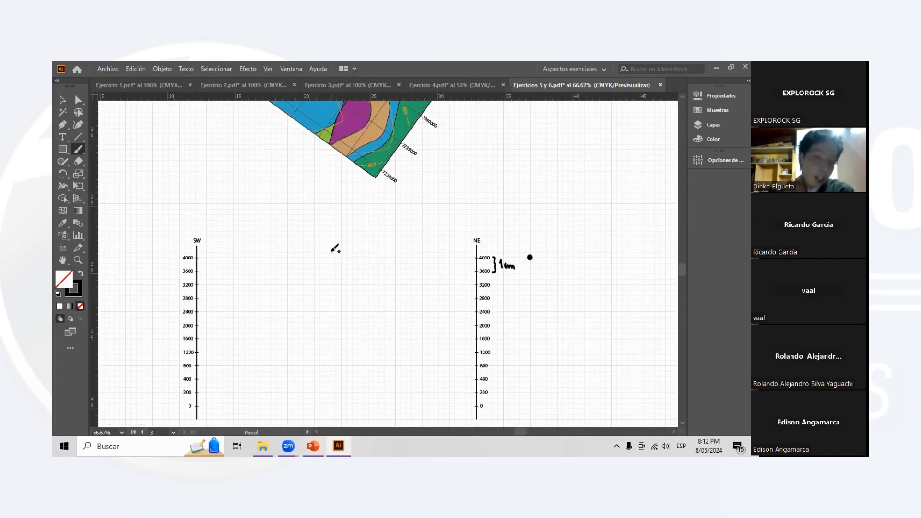
pyautogui.scroll(-2, 342, 261)
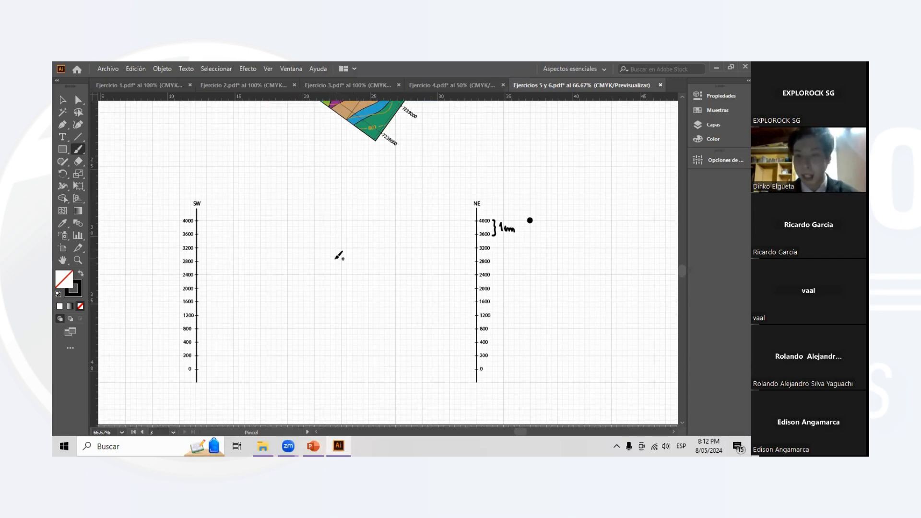
pyautogui.hscroll(-3, 302, 269)
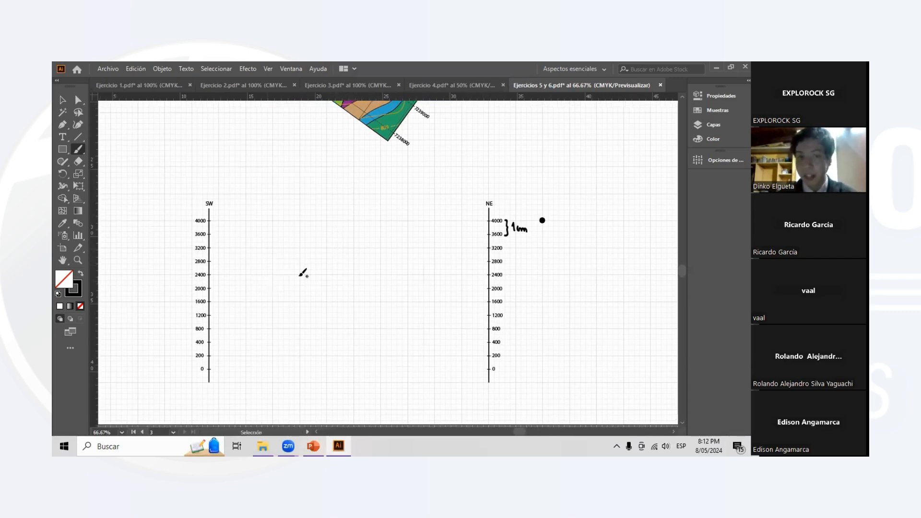
# - Remove the handwritten 1 cm note with its bracket and the black dot beside the NE axis
pyautogui.scroll(-2, 341, 264)
pyautogui.scroll(1, 338, 262)
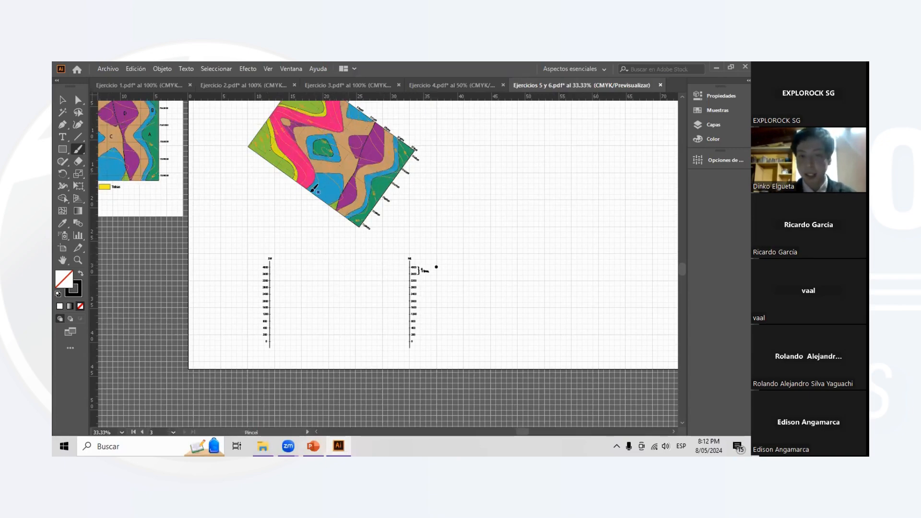
pyautogui.click(714, 124)
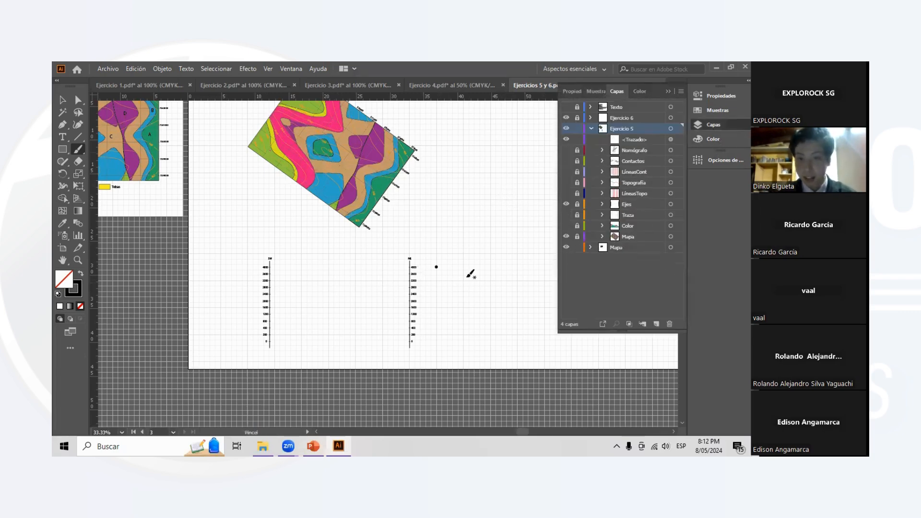
pyautogui.click(63, 101)
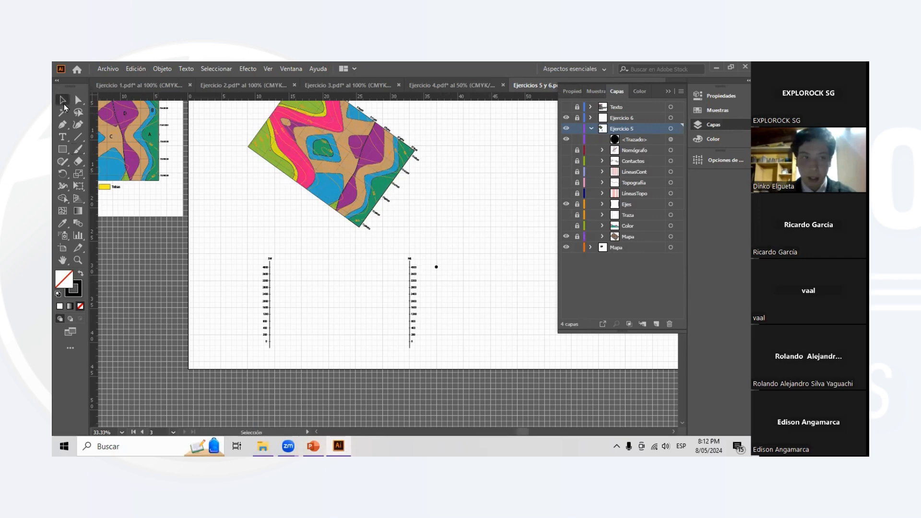
pyautogui.click(436, 267)
pyautogui.press('Delete')
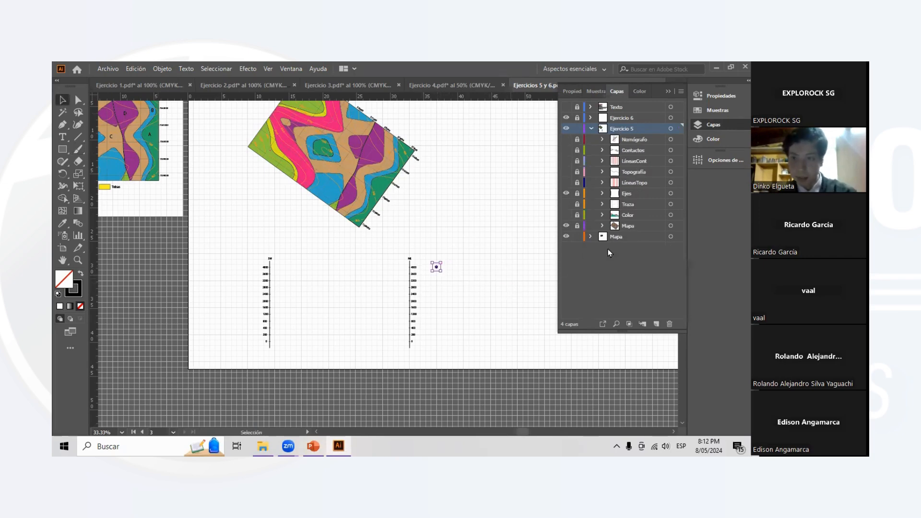
# - Show the Traza layer of Ejercicio 5 so the profile line is drawn across the map down to the SW and NE axes
pyautogui.scroll(2, 326, 286)
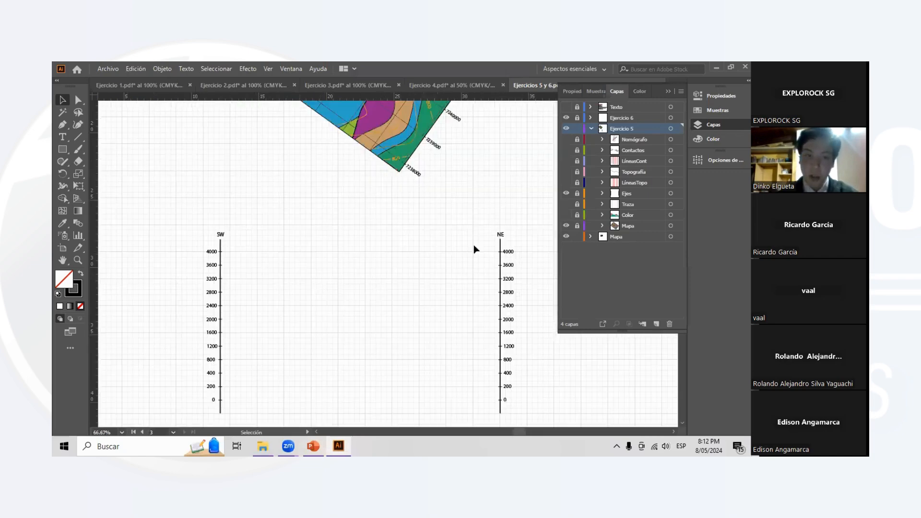
pyautogui.scroll(-1, 370, 232)
pyautogui.hscroll(1, 387, 220)
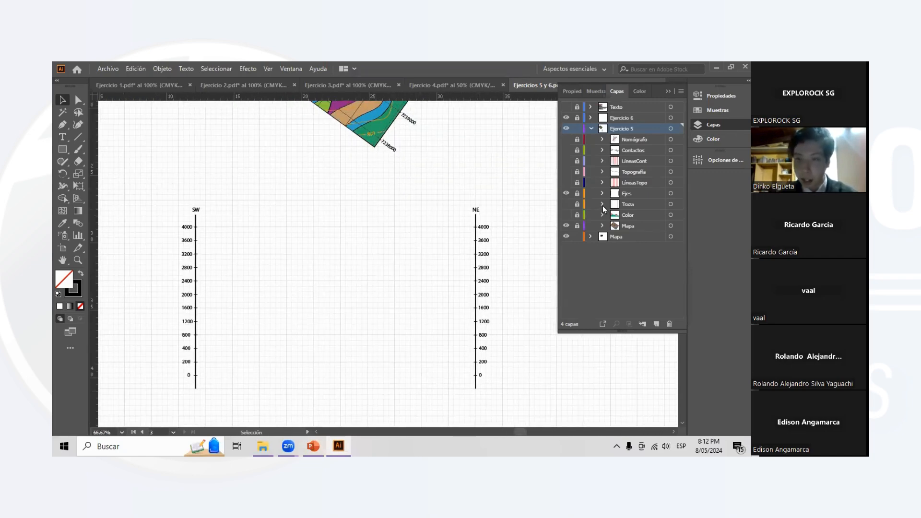
pyautogui.scroll(3, 344, 134)
pyautogui.scroll(6, 293, 154)
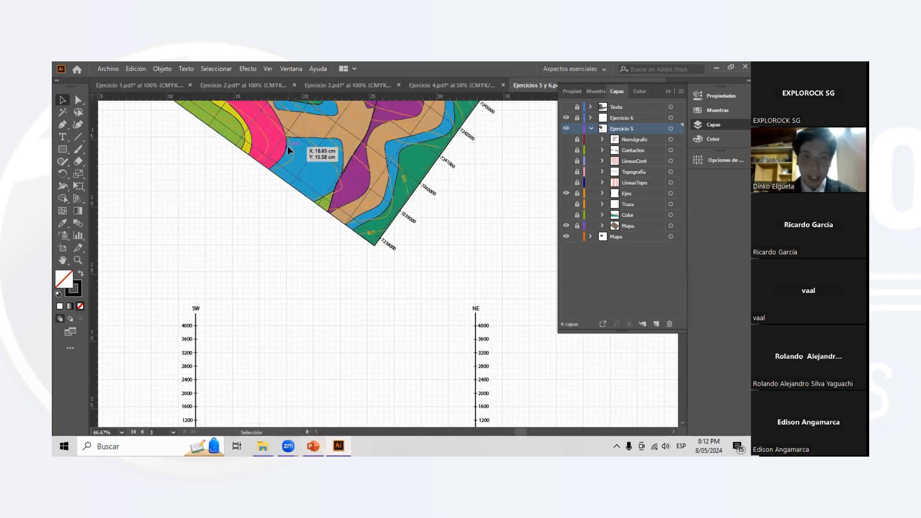
pyautogui.click(567, 205)
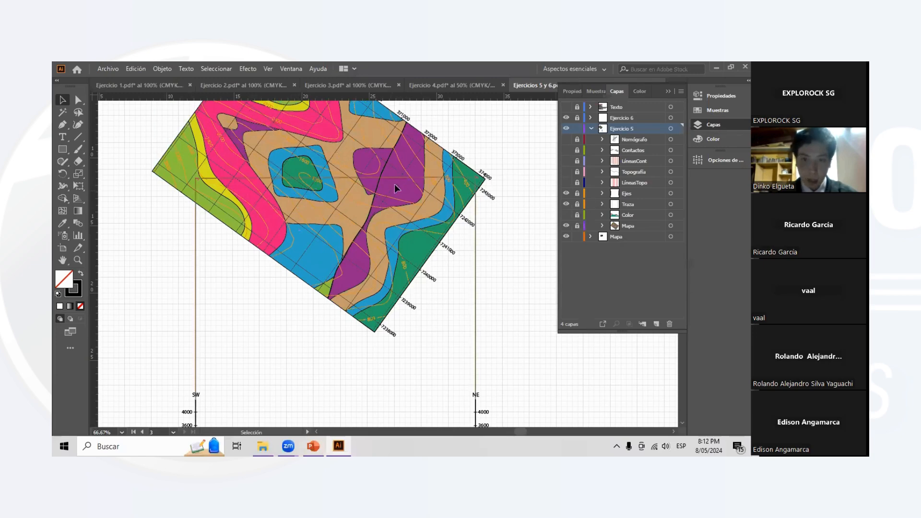
pyautogui.hscroll(-2, 333, 175)
pyautogui.scroll(1, 333, 173)
pyautogui.click(669, 91)
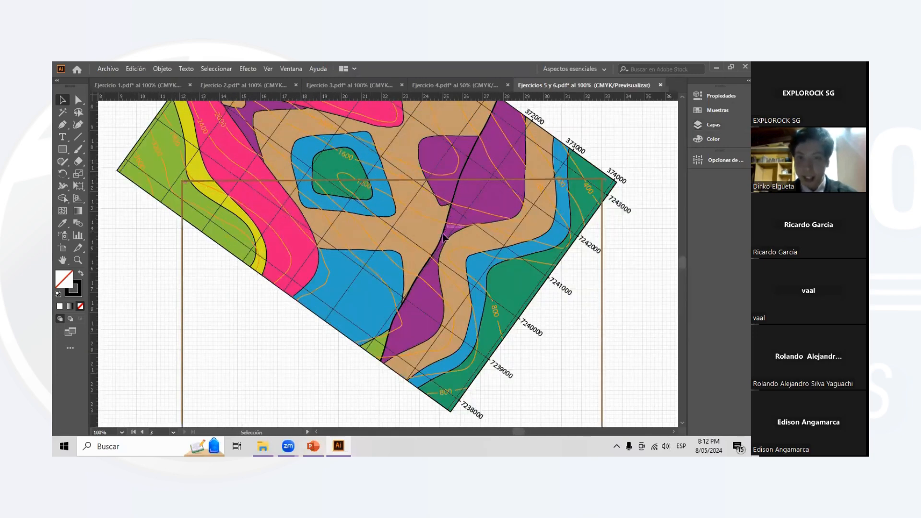
pyautogui.scroll(1, 214, 194)
pyautogui.hscroll(1, 214, 194)
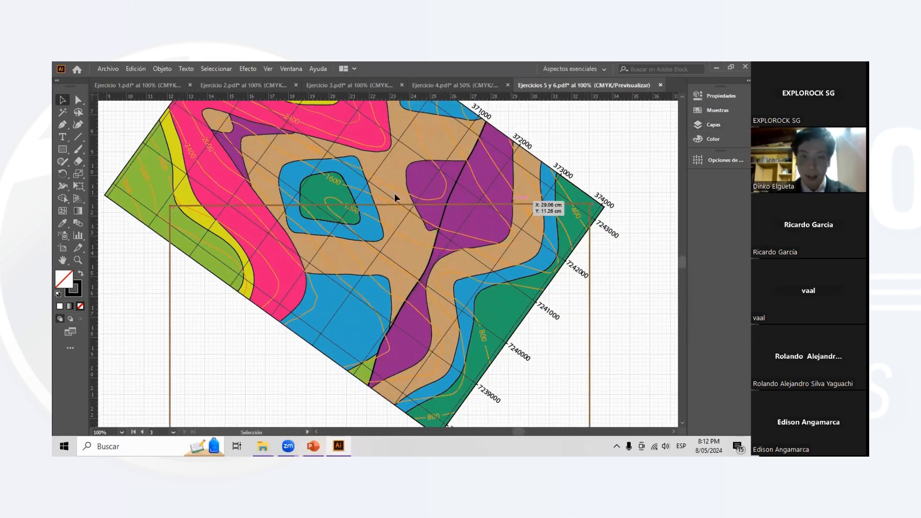
# - Show the LíneasTopo layer of Ejercicio 5 with the red projection lines dropped from the contour crossings
pyautogui.scroll(1, 182, 207)
pyautogui.click(731, 127)
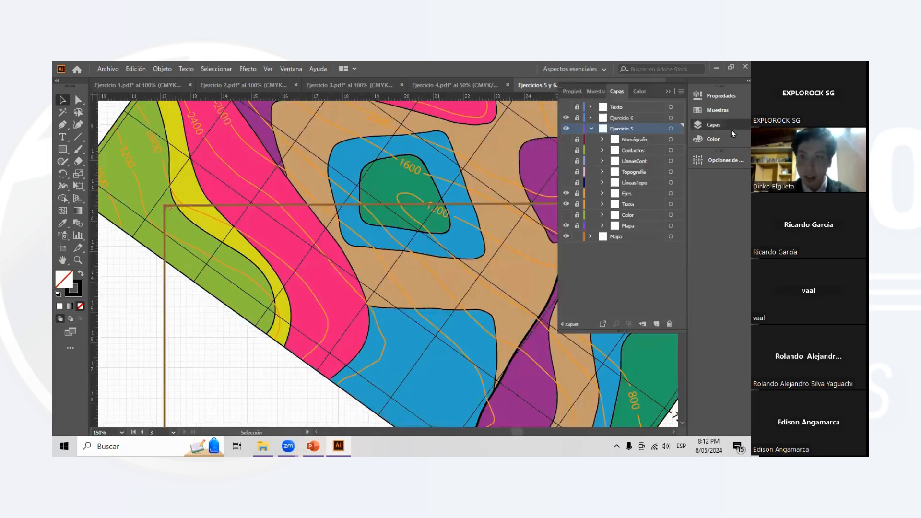
pyautogui.click(567, 183)
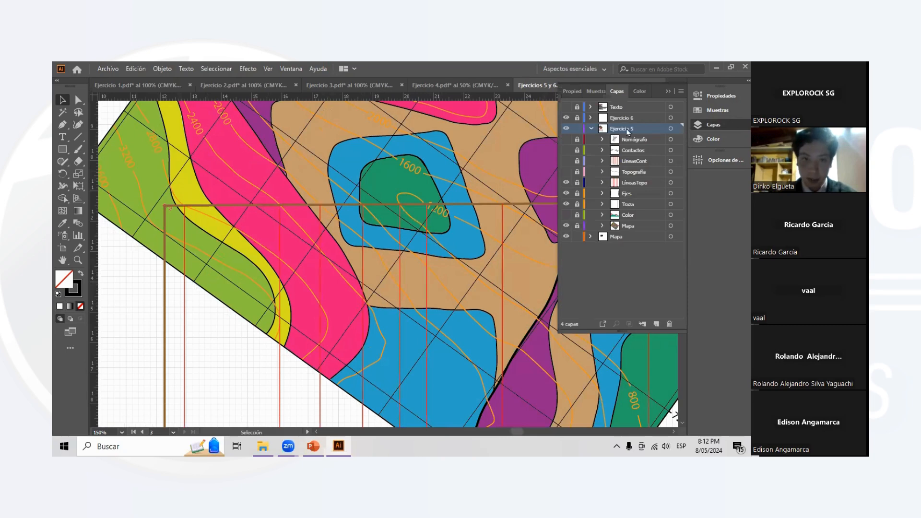
pyautogui.click(667, 92)
pyautogui.scroll(1, 182, 214)
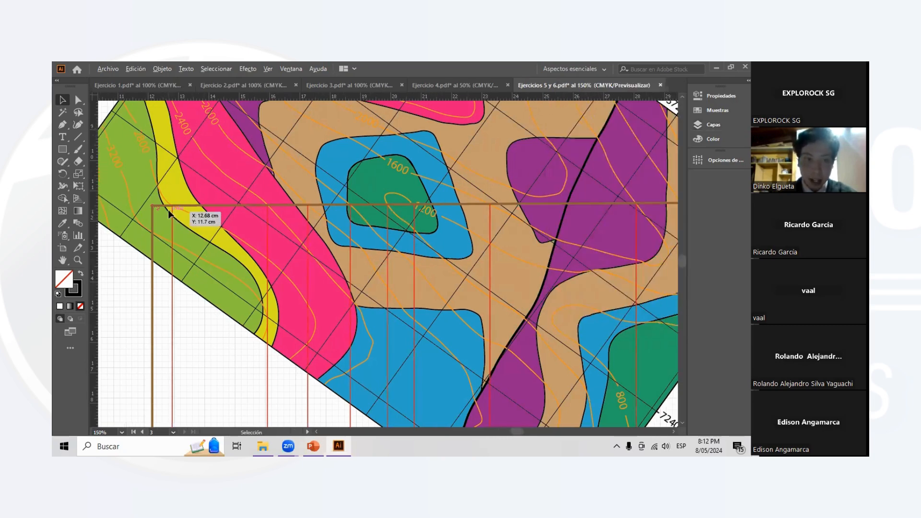
# - Examine each crossing of the profile line with the topographic contours from the SW end to the NE end
pyautogui.scroll(1, 170, 211)
pyautogui.scroll(-1, 177, 216)
pyautogui.hscroll(2, 368, 262)
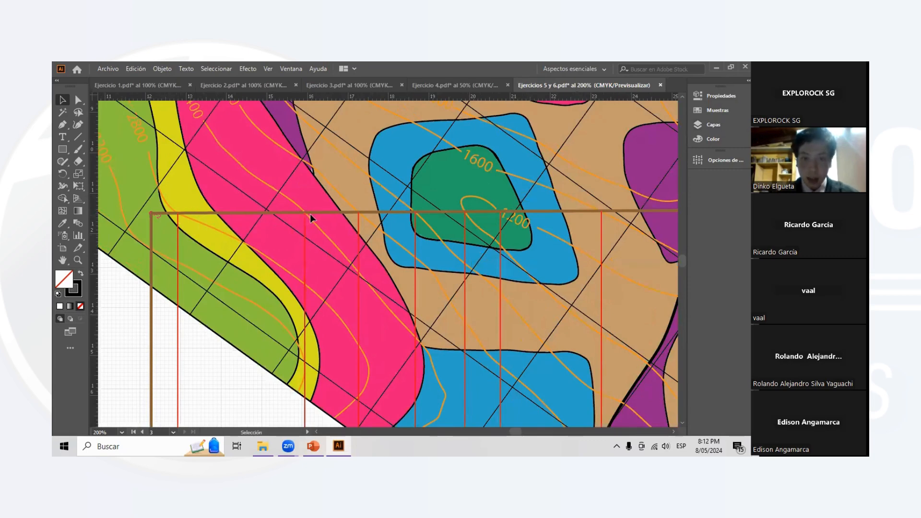
pyautogui.hscroll(4, 389, 219)
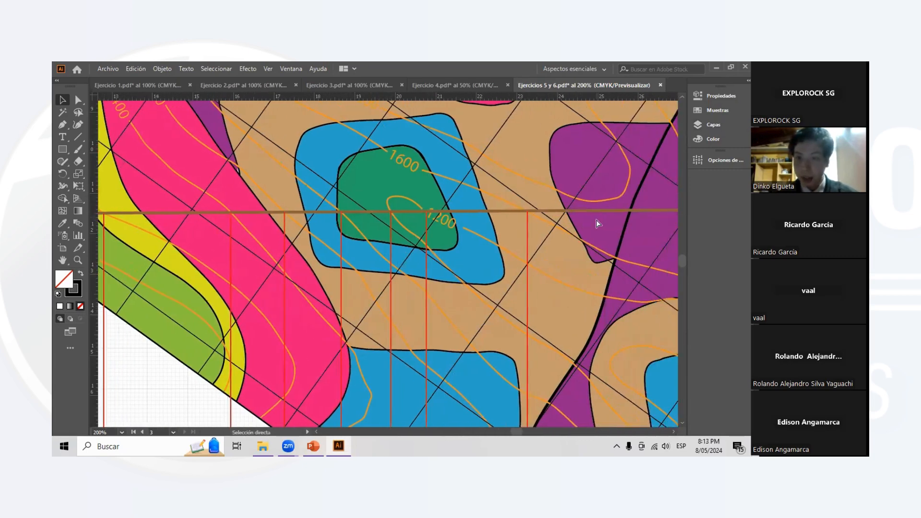
pyautogui.hscroll(5, 580, 230)
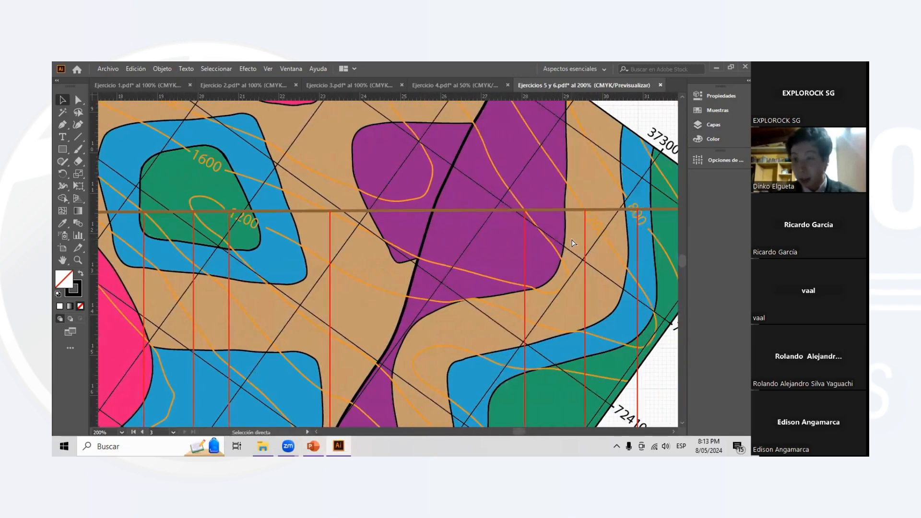
pyautogui.hotkey('ctrl', '-')
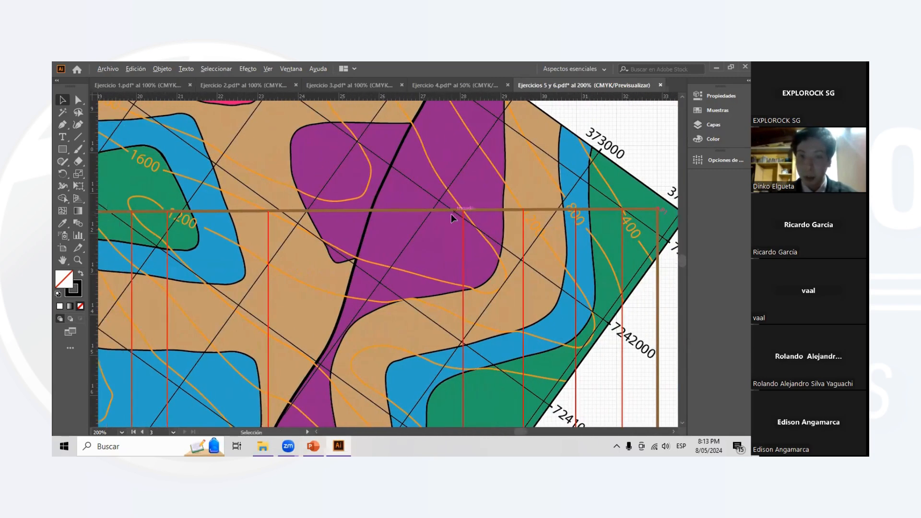
pyautogui.hscroll(-5, 381, 230)
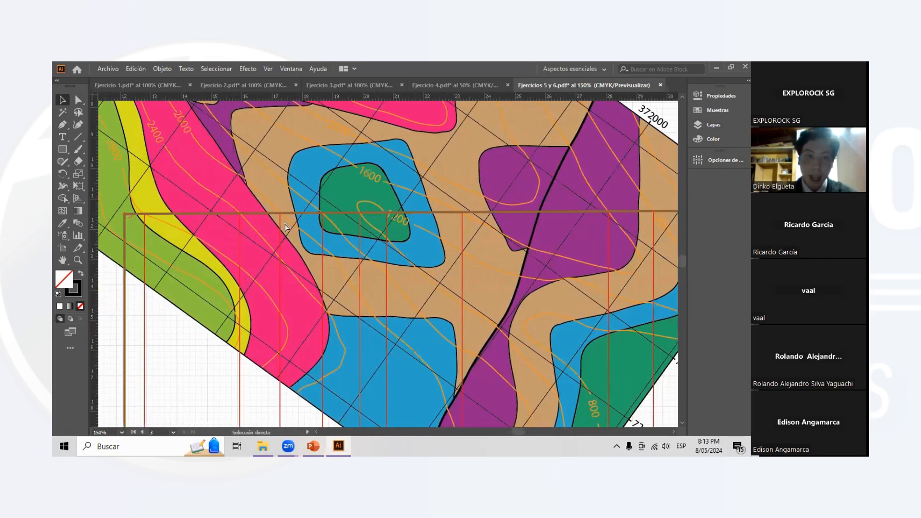
# - Follow the red projection lines from the contour crossings down to their elevation points between the SW and NE axes
pyautogui.scroll(-3, 503, 233)
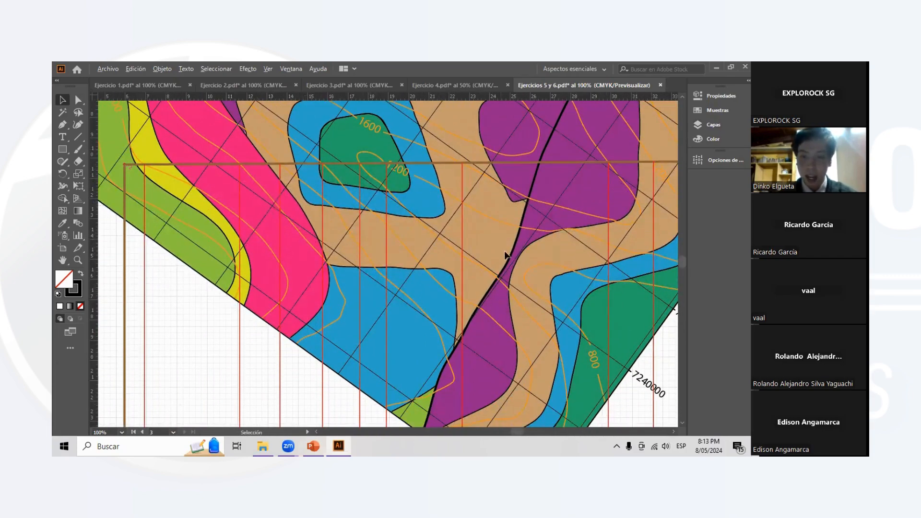
pyautogui.hotkey('ctrl', '-')
pyautogui.scroll(-5, 519, 331)
pyautogui.scroll(4, 526, 339)
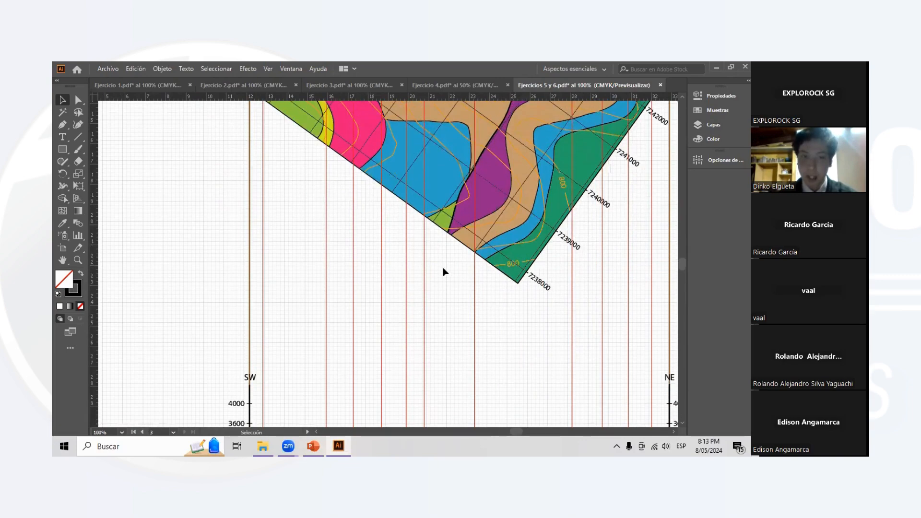
pyautogui.scroll(4, 286, 190)
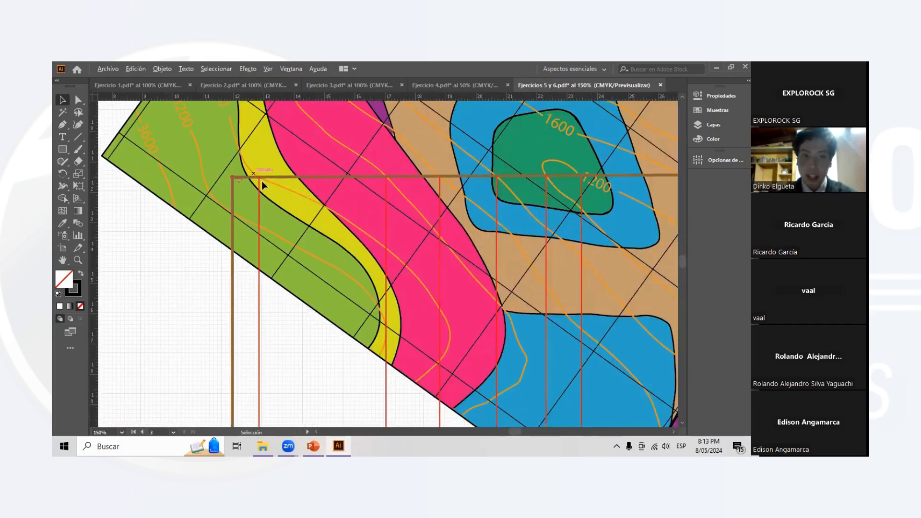
pyautogui.scroll(1, 284, 190)
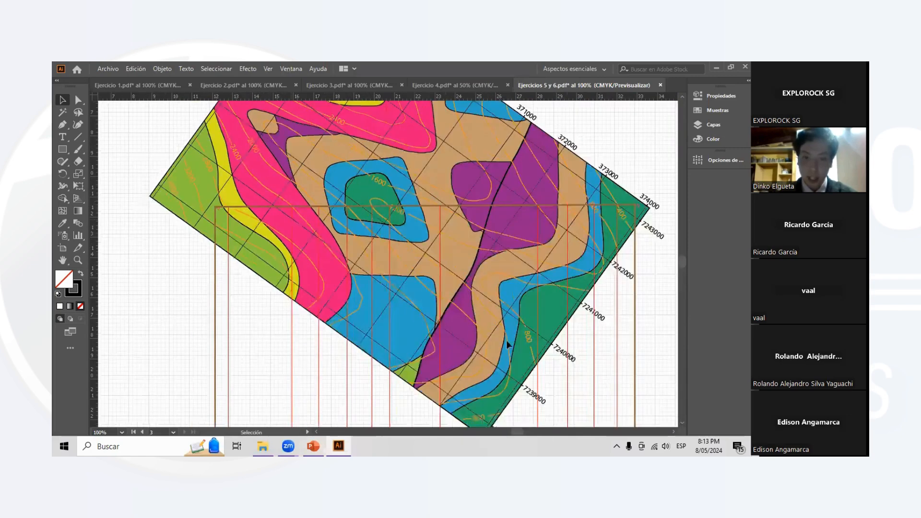
pyautogui.scroll(-4, 506, 341)
pyautogui.scroll(-10, 520, 350)
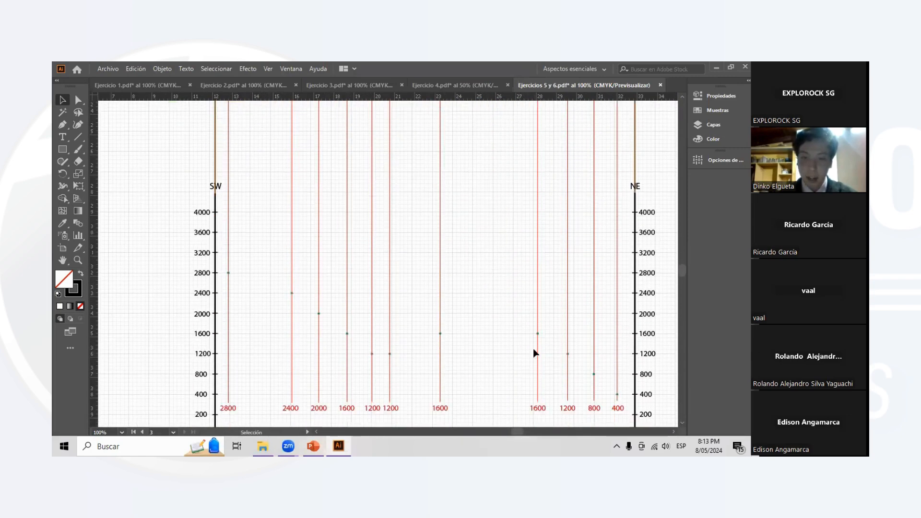
pyautogui.scroll(3, 524, 334)
pyautogui.scroll(-3, 484, 327)
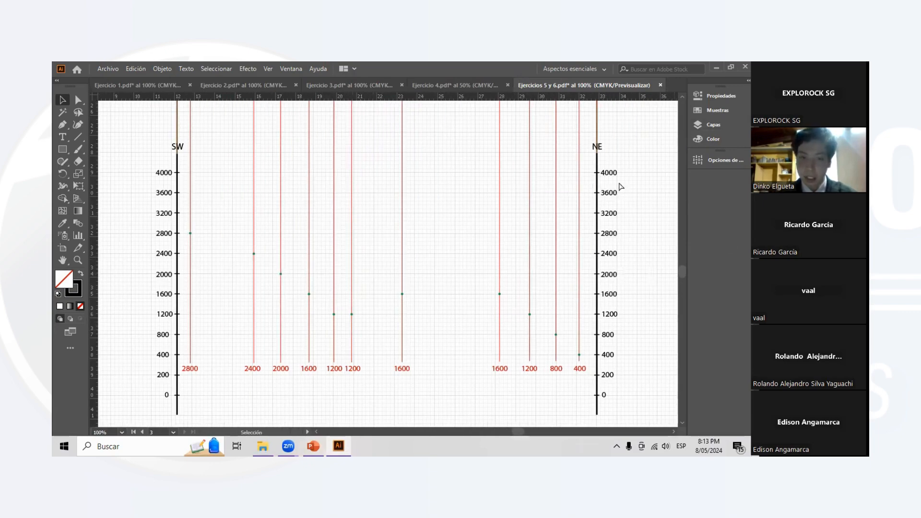
# - Show the Topografía layer of Ejercicio 5 to display the terrain curve through the elevation points
pyautogui.click(711, 127)
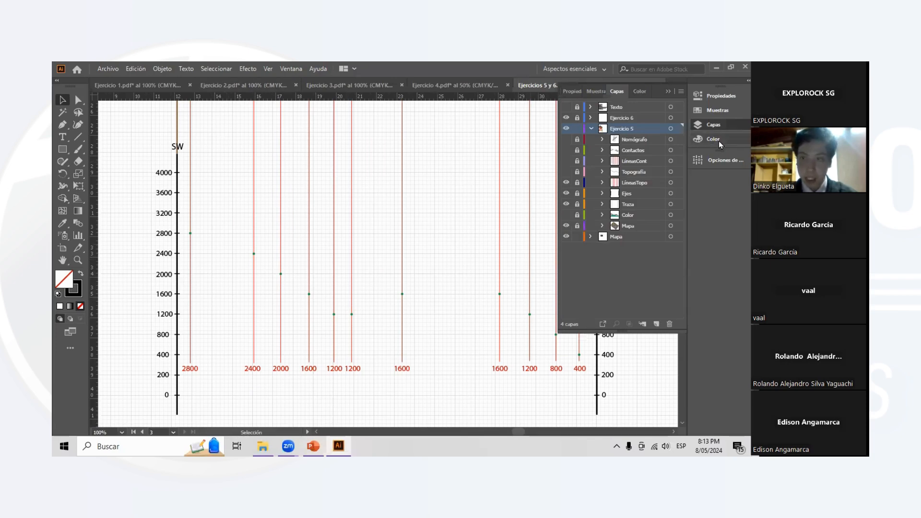
pyautogui.click(712, 125)
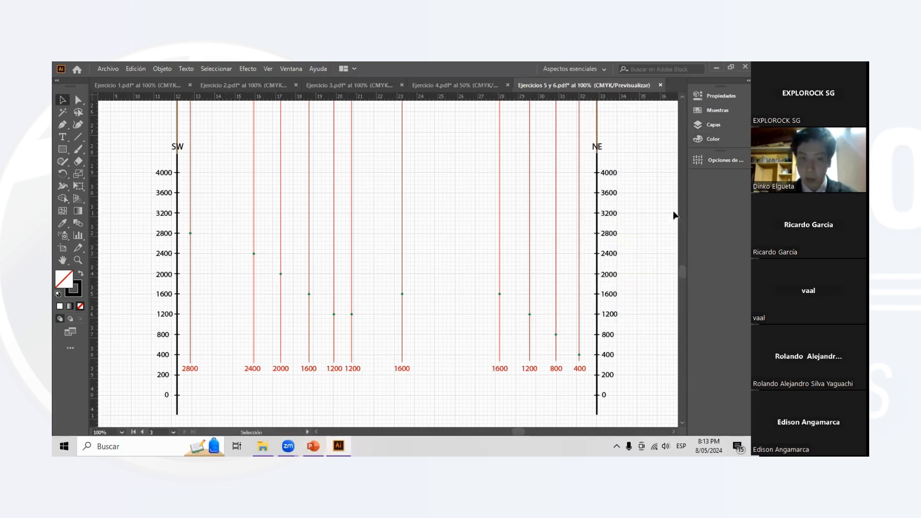
pyautogui.click(717, 126)
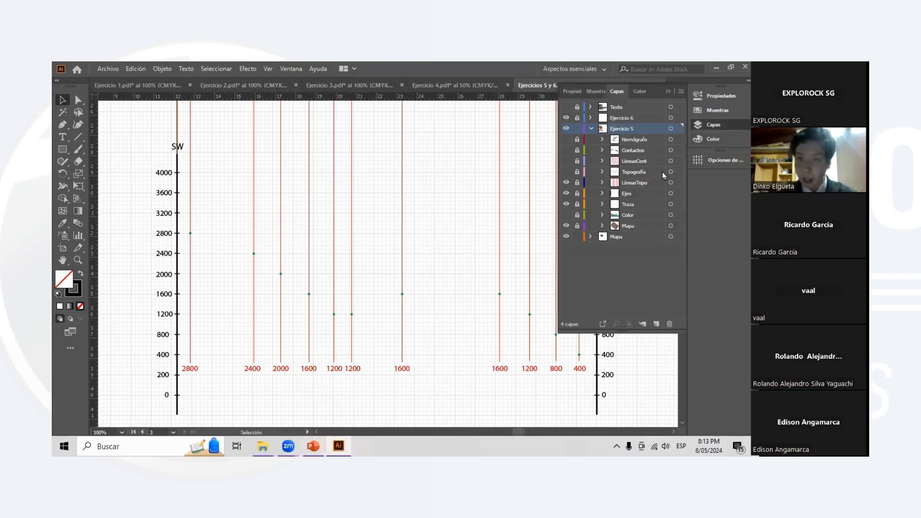
pyautogui.click(566, 172)
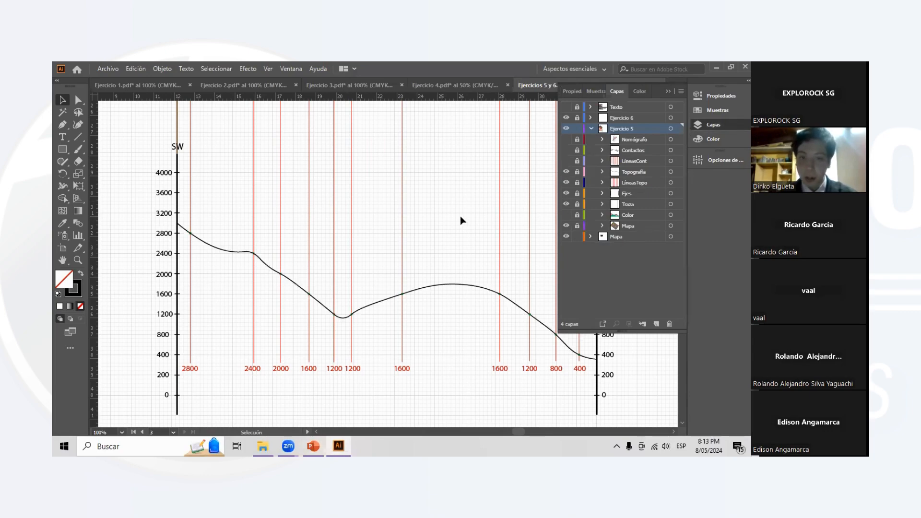
pyautogui.hscroll(1, 470, 216)
pyautogui.click(668, 92)
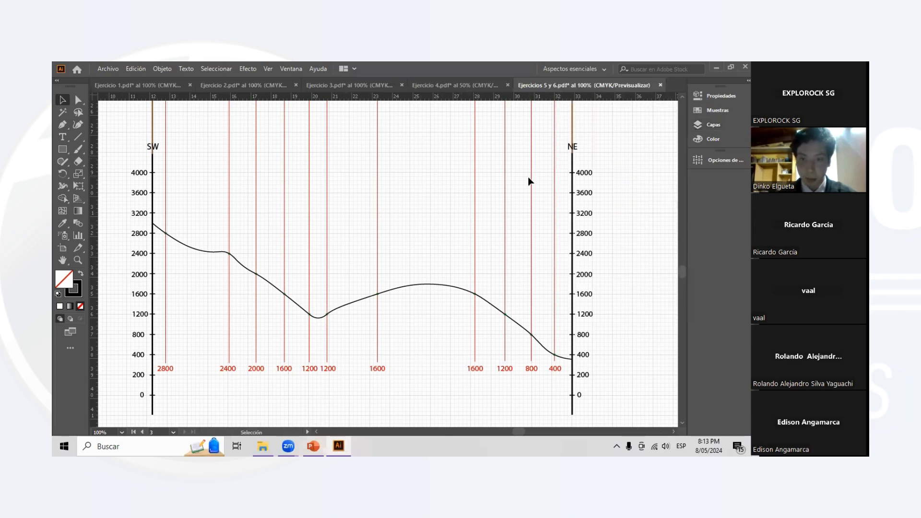
# - Hide the LíneasTopo layer and show the LíneasCont layer with the geological contact projection lines of Ejercicio 5
pyautogui.click(712, 127)
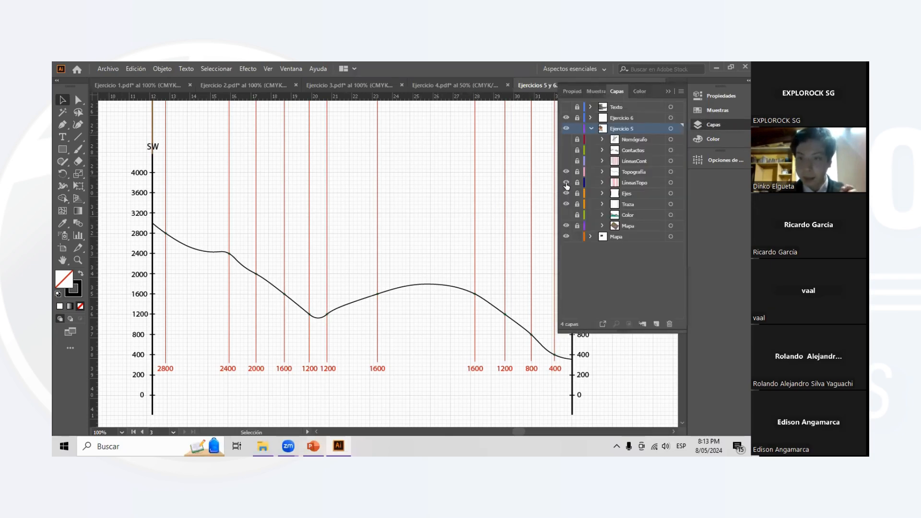
pyautogui.click(565, 183)
pyautogui.scroll(5, 467, 160)
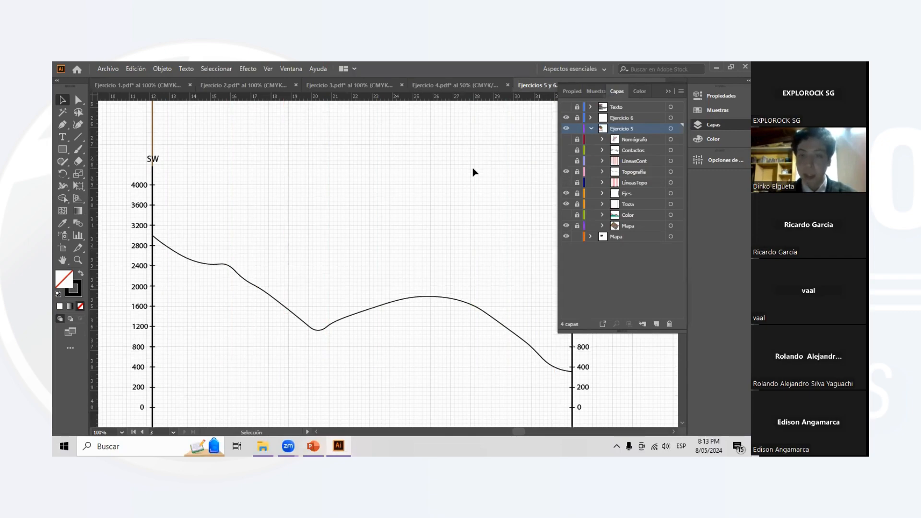
pyautogui.scroll(5, 409, 162)
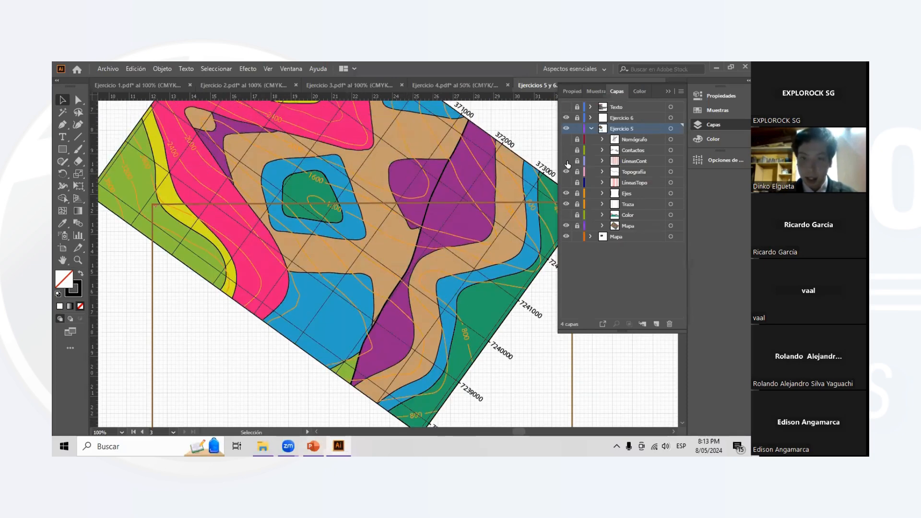
pyautogui.click(566, 161)
pyautogui.hscroll(-2, 325, 205)
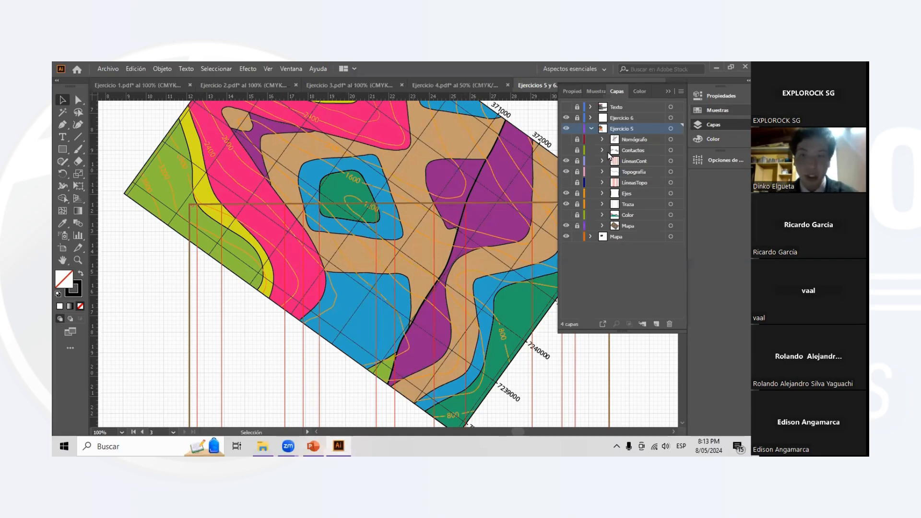
pyautogui.click(667, 91)
pyautogui.scroll(-2, 531, 240)
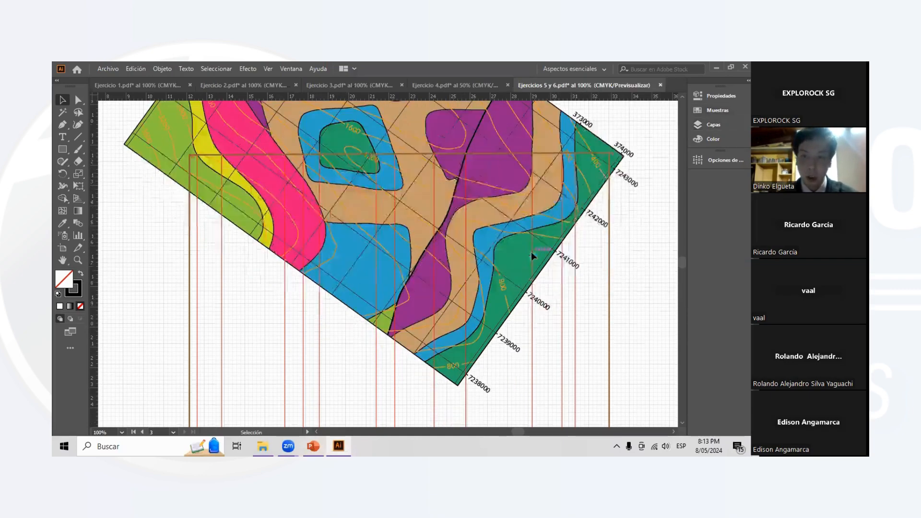
pyautogui.scroll(-4, 531, 252)
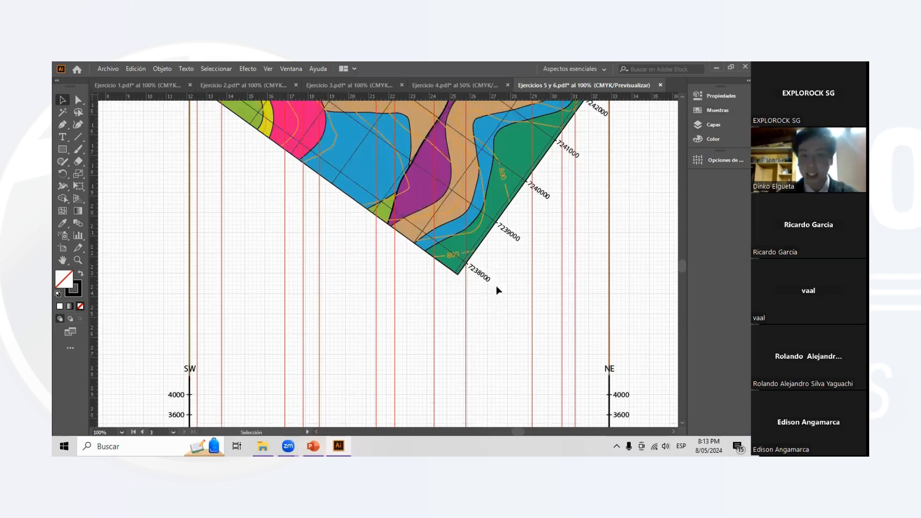
# - Show the Contactos layer of Ejercicio 5 to display the geological contacts and fault beneath the terrain curve
pyautogui.scroll(4, 496, 289)
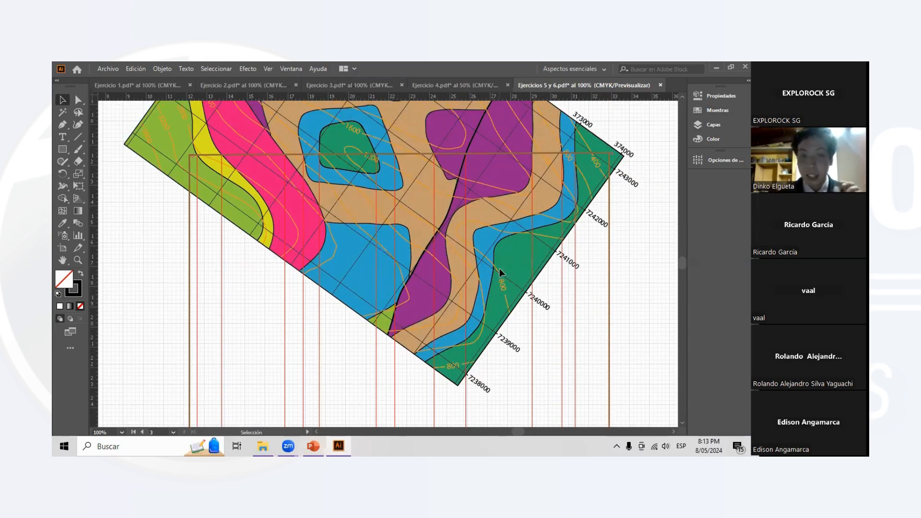
pyautogui.scroll(-9, 499, 273)
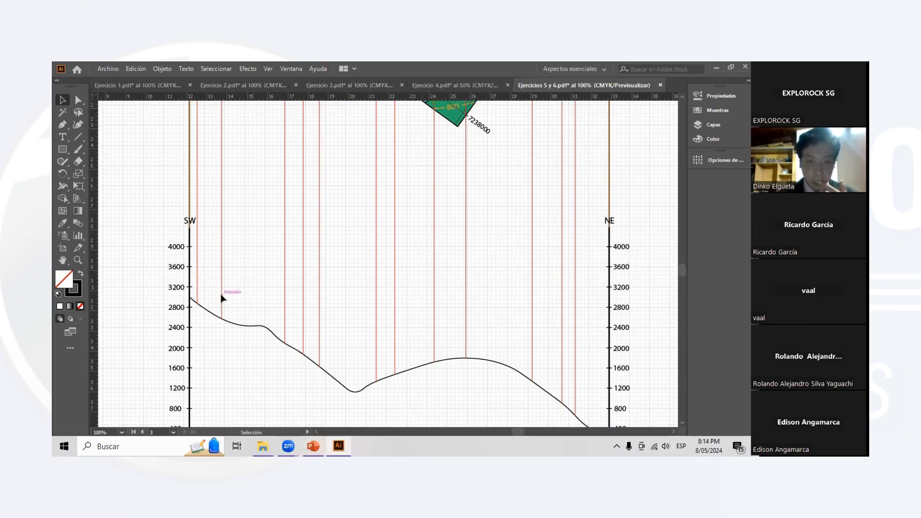
pyautogui.scroll(-1, 222, 298)
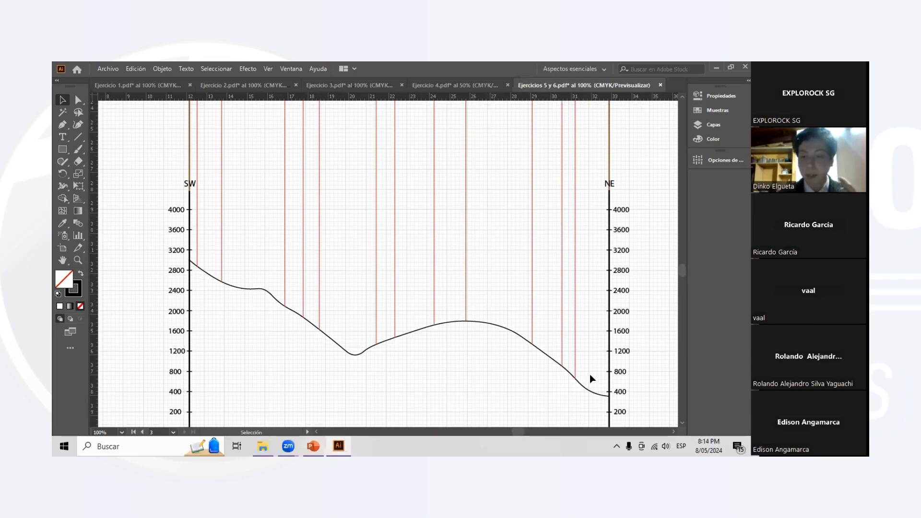
pyautogui.click(727, 126)
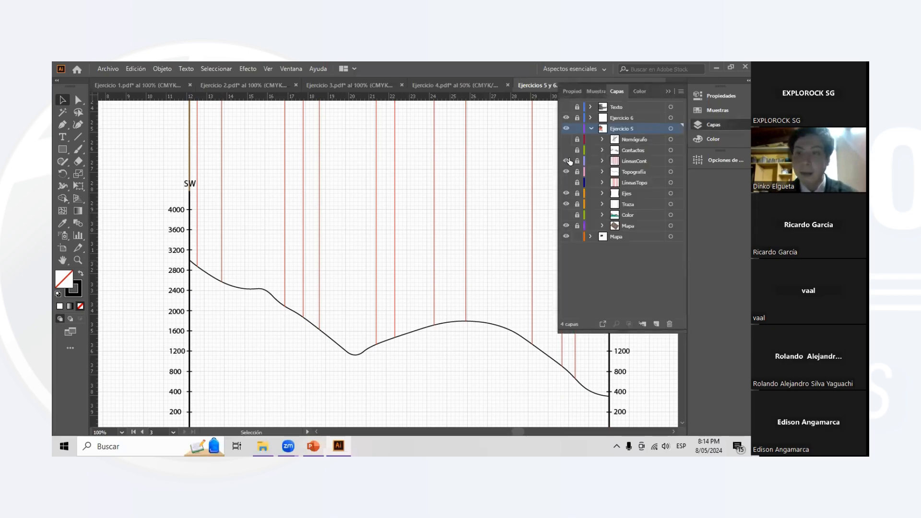
pyautogui.hscroll(1, 533, 175)
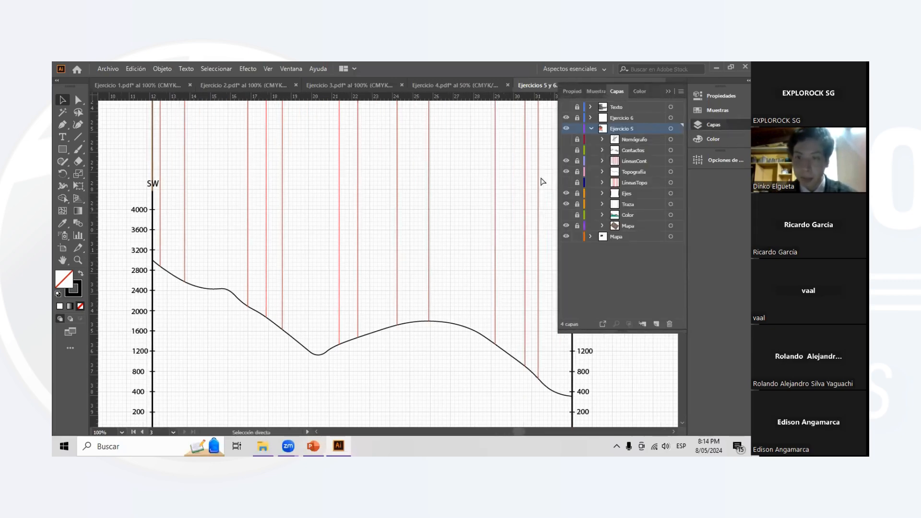
pyautogui.click(567, 151)
# - Compare the contacts and fault drawn in the SW–NE profile with the geological units crossed by the profile line on the map
pyautogui.scroll(-1, 434, 240)
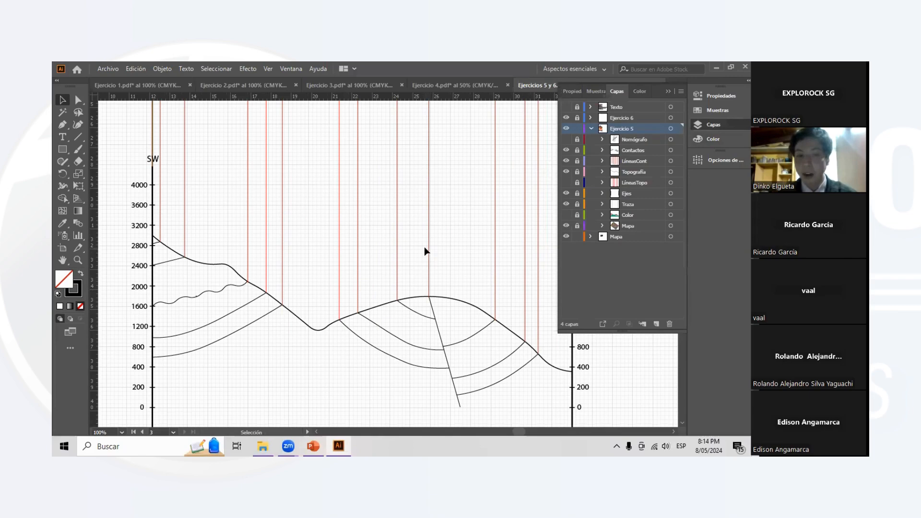
pyautogui.hscroll(1, 400, 217)
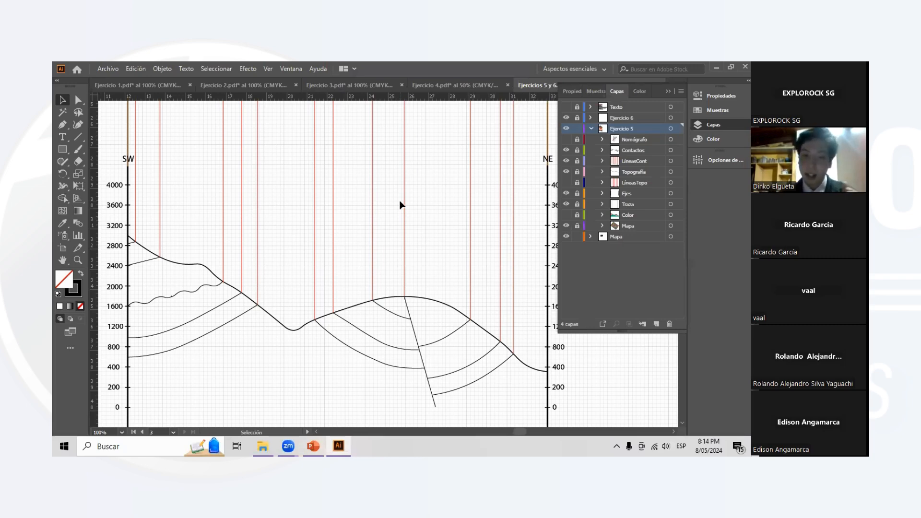
pyautogui.scroll(-2, 402, 205)
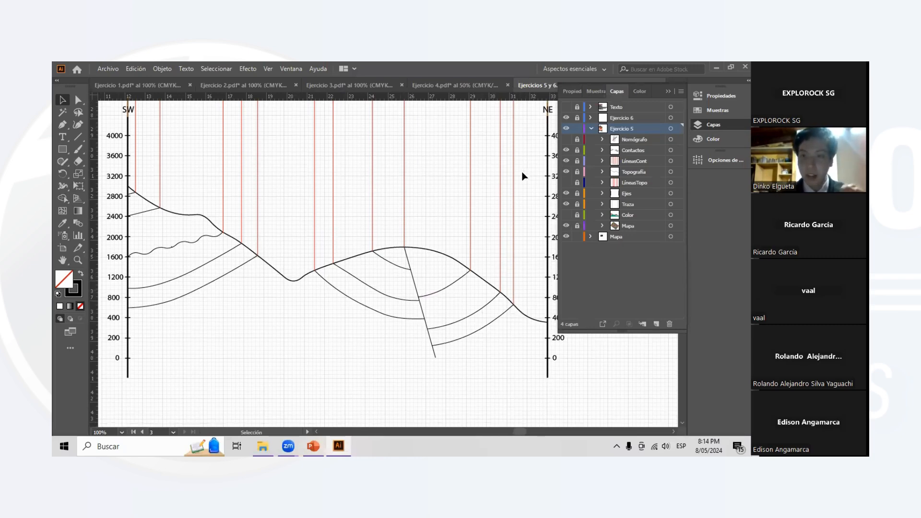
pyautogui.scroll(4, 471, 187)
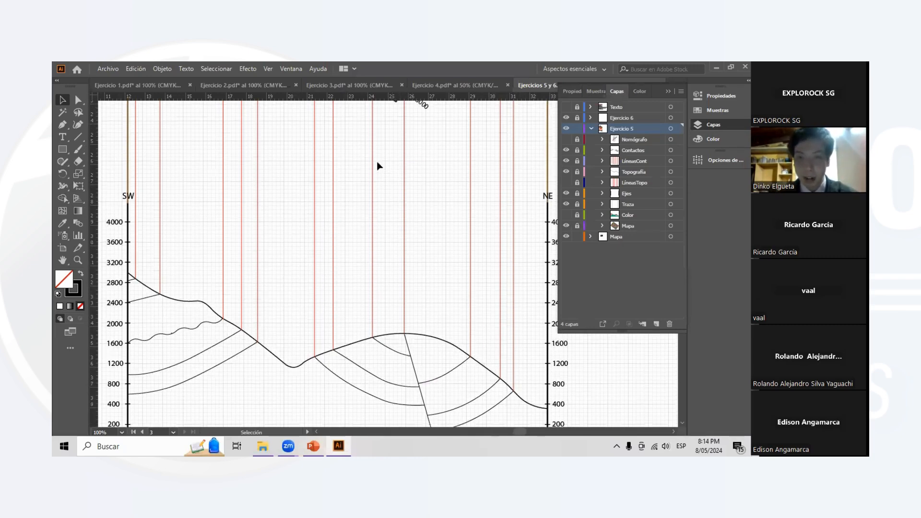
pyautogui.scroll(15, 378, 163)
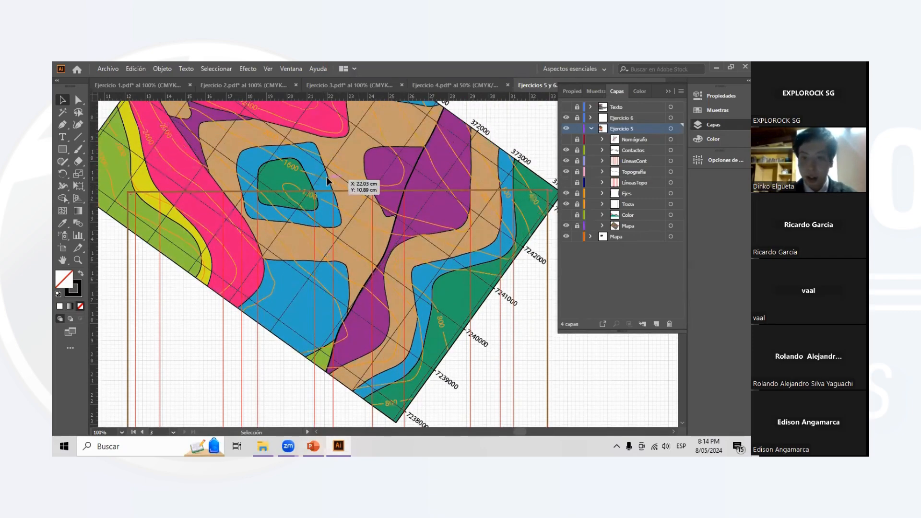
pyautogui.scroll(1, 323, 236)
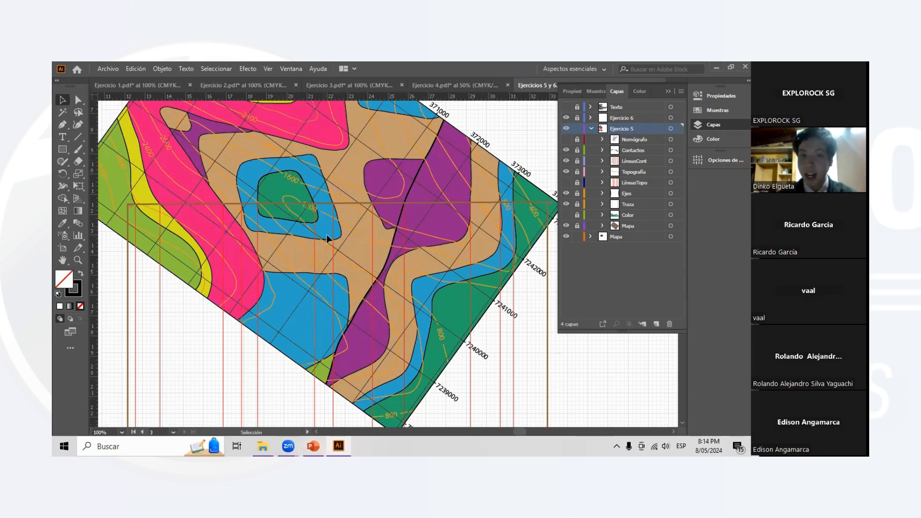
pyautogui.scroll(1, 328, 236)
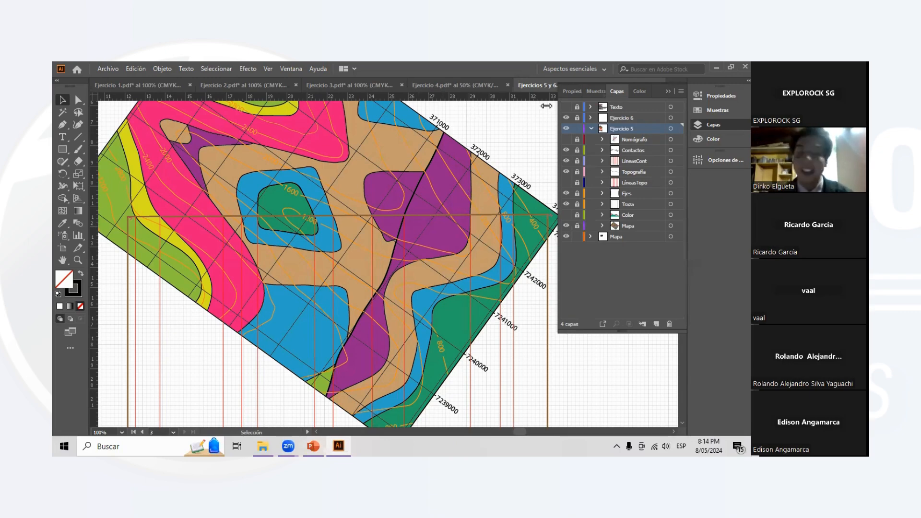
# - Show the Nomógrafo layer of Ejercicio 5 and bring the apparent dip nomogram beside the map into view
pyautogui.hscroll(5, 447, 175)
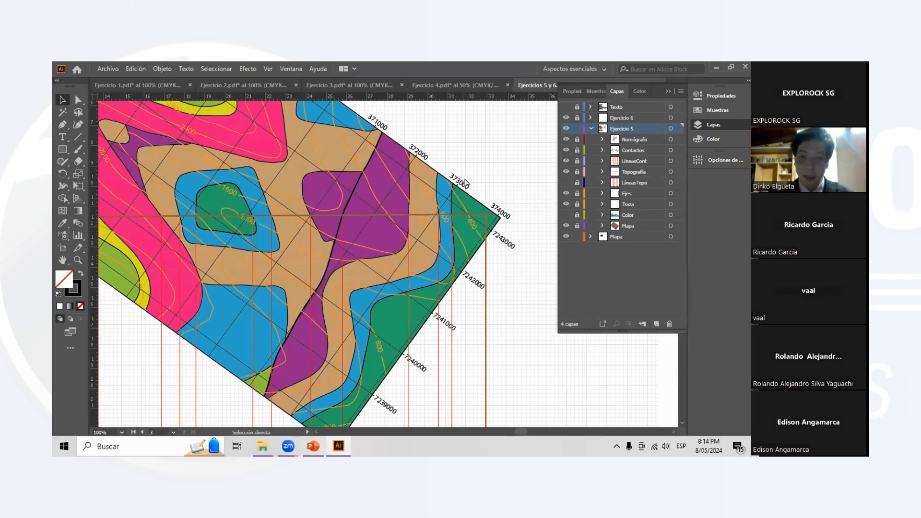
pyautogui.click(673, 91)
pyautogui.hscroll(6, 503, 221)
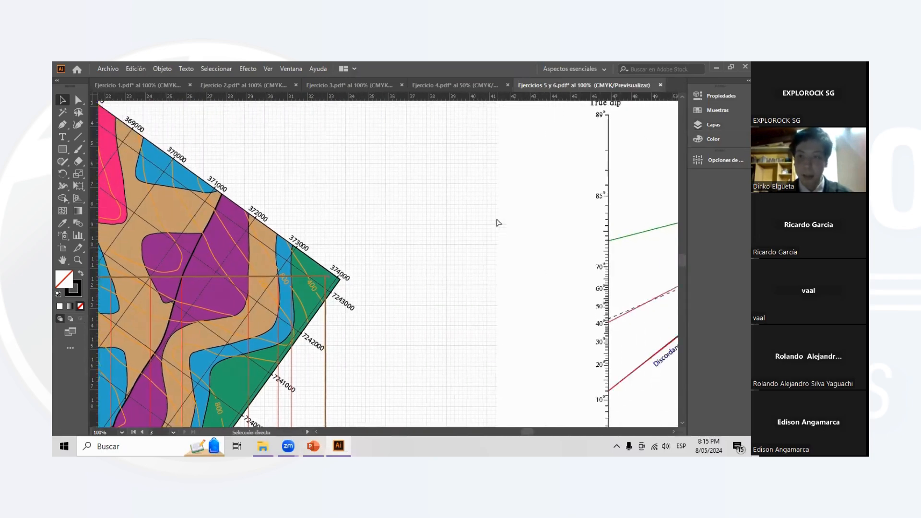
pyautogui.hscroll(5, 513, 220)
pyautogui.scroll(1, 552, 211)
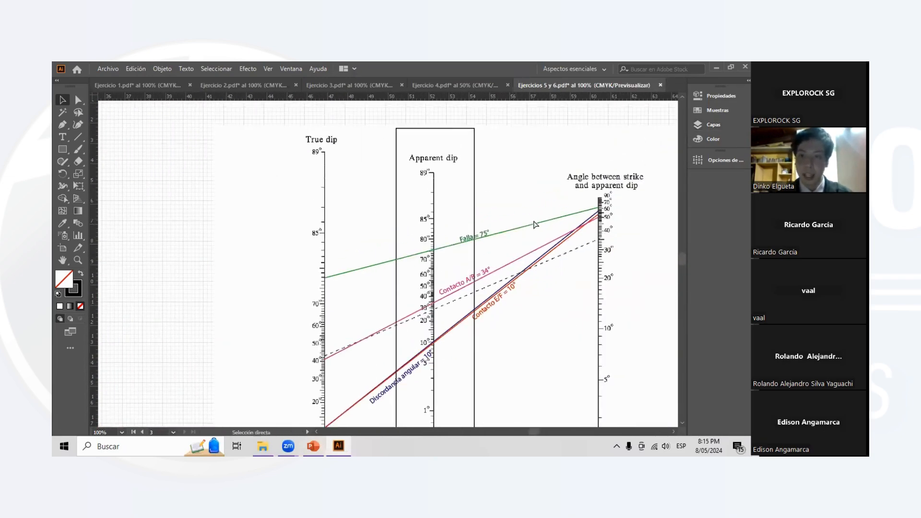
# - Examine the nomogram's true dip, apparent dip, and angle between strike and apparent dip scales
pyautogui.hscroll(2, 582, 205)
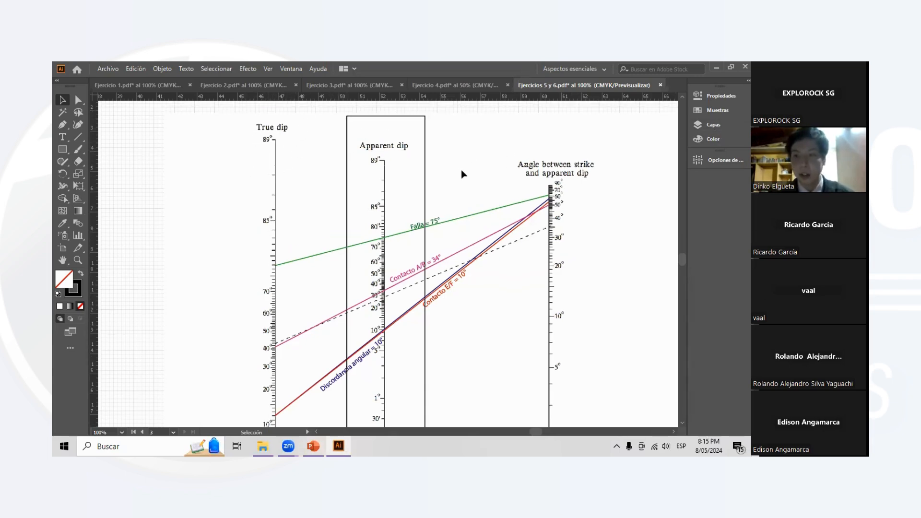
pyautogui.scroll(-1, 409, 177)
pyautogui.hscroll(1, 398, 163)
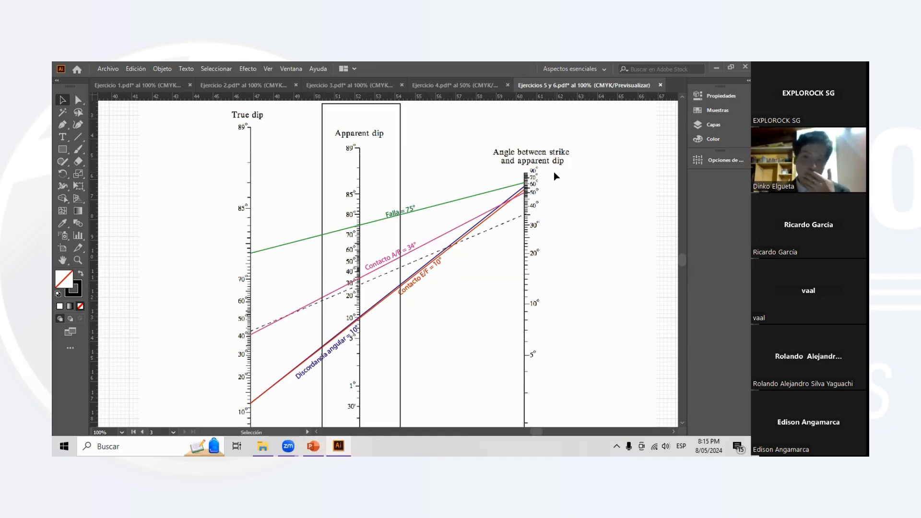
pyautogui.hscroll(2, 537, 159)
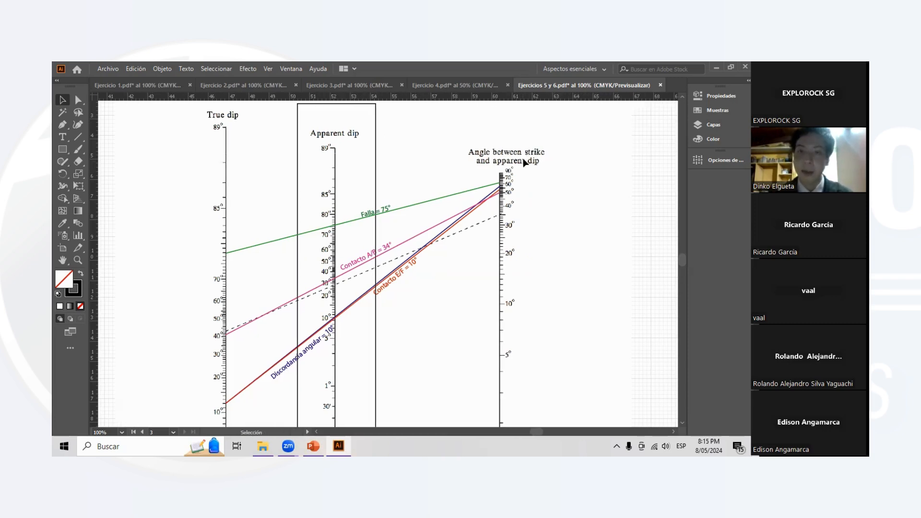
pyautogui.scroll(-1, 526, 164)
pyautogui.scroll(-1, 503, 162)
pyautogui.scroll(2, 503, 168)
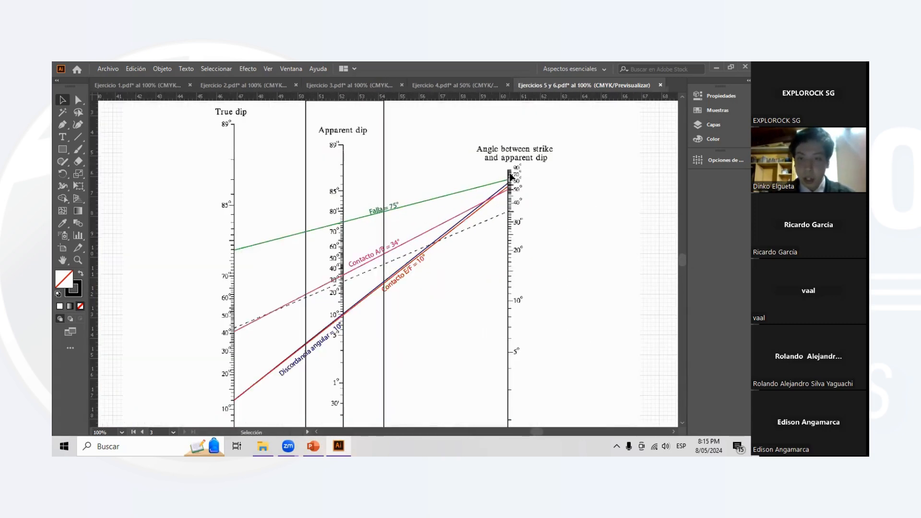
pyautogui.scroll(-1, 506, 172)
pyautogui.scroll(-1, 456, 161)
pyautogui.scroll(1, 440, 176)
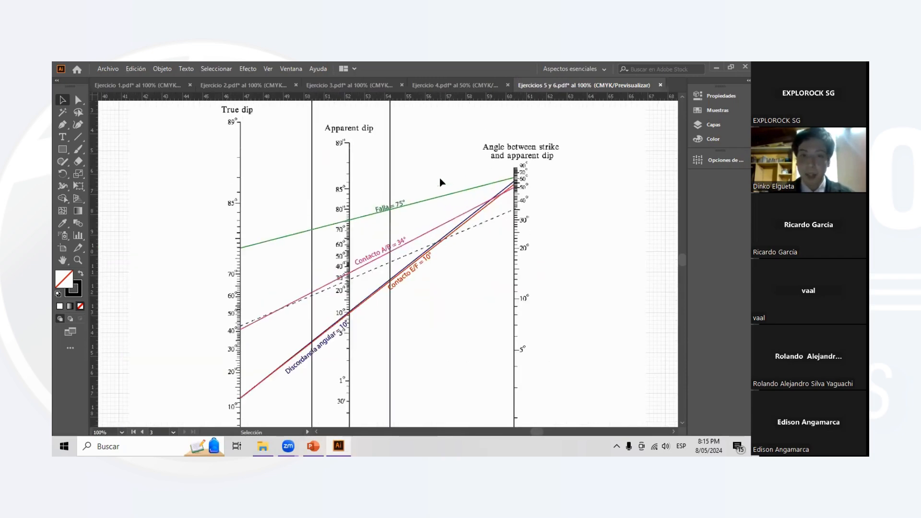
pyautogui.scroll(2, 514, 180)
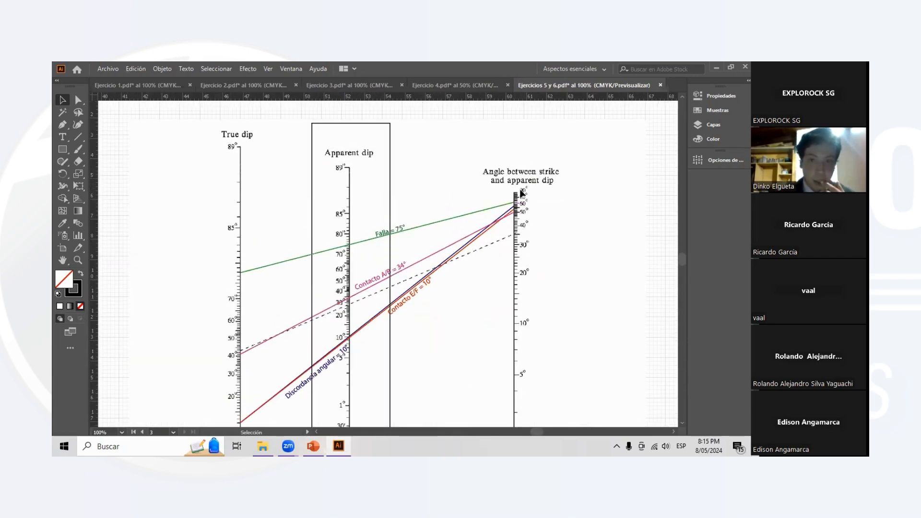
pyautogui.scroll(-1, 516, 180)
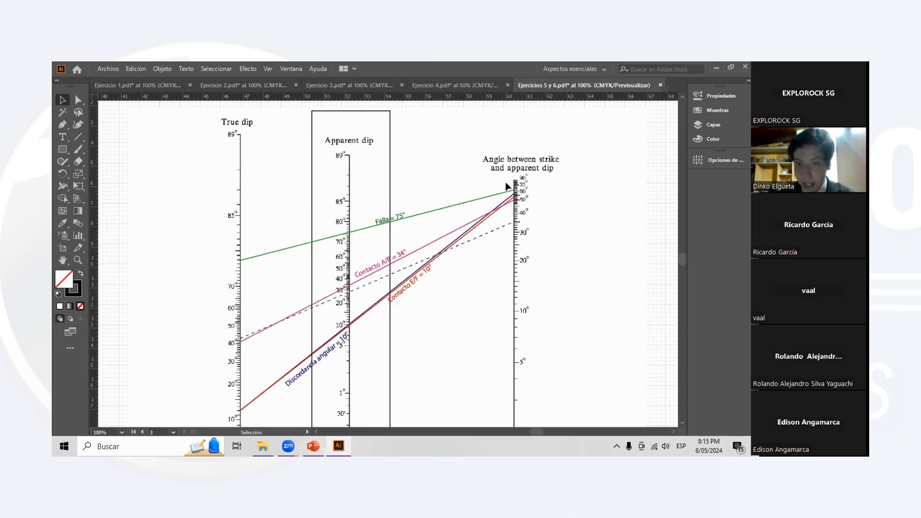
# - Follow the dashed example line between the strike angle and true dip scales to its crossing with the apparent dip scale
pyautogui.scroll(2, 532, 190)
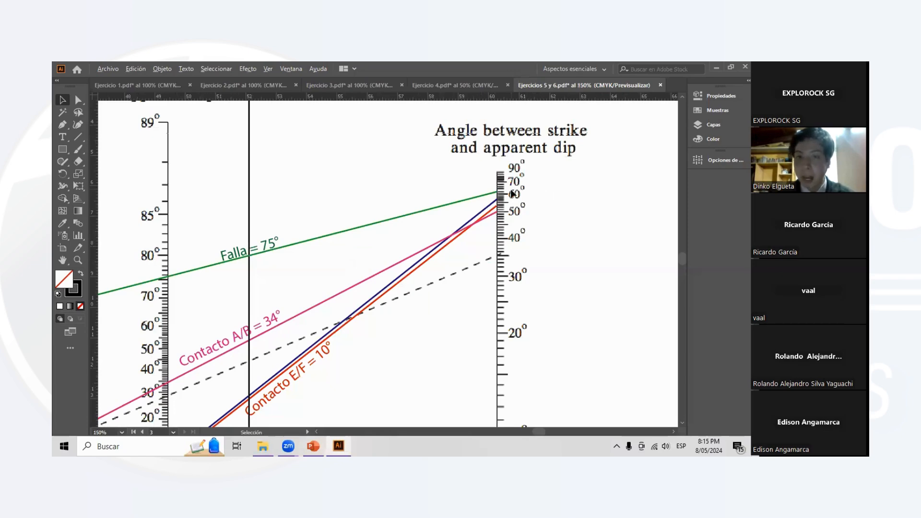
pyautogui.scroll(-2, 508, 191)
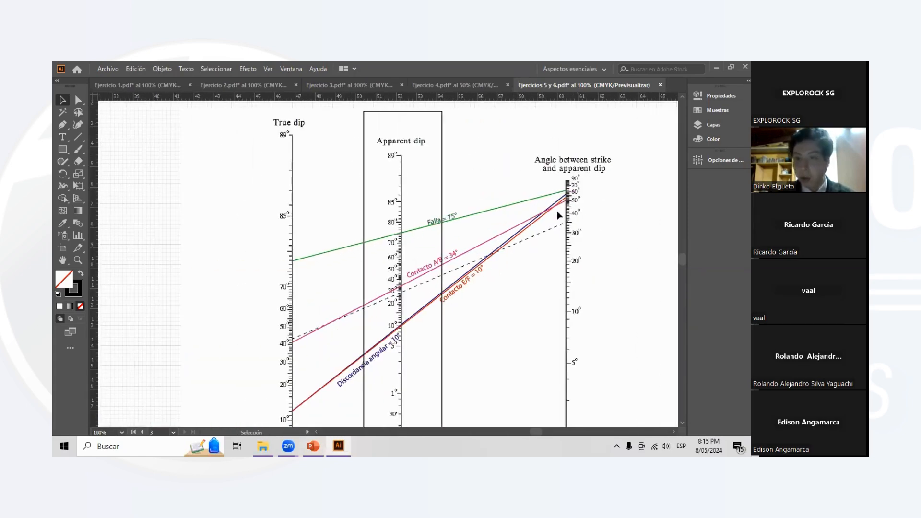
pyautogui.hscroll(-2, 315, 137)
pyautogui.scroll(-5, 313, 207)
pyautogui.scroll(5, 330, 250)
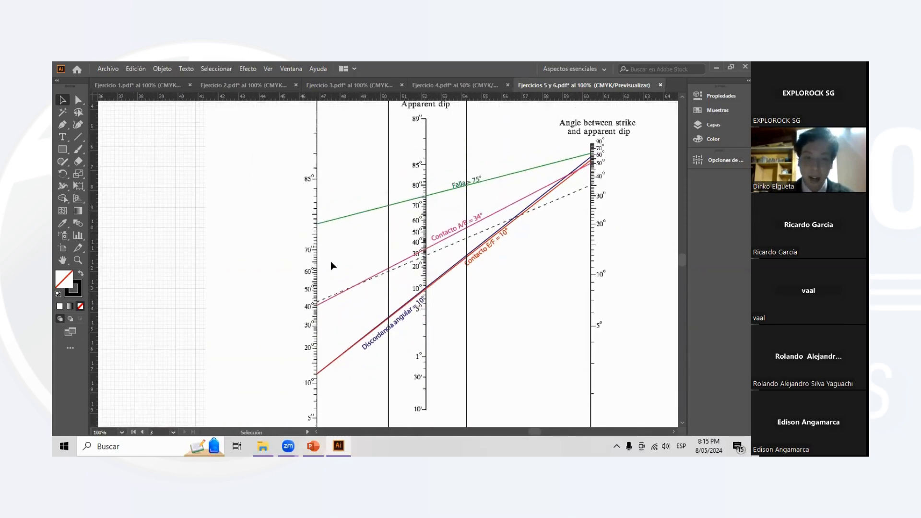
pyautogui.hscroll(3, 423, 113)
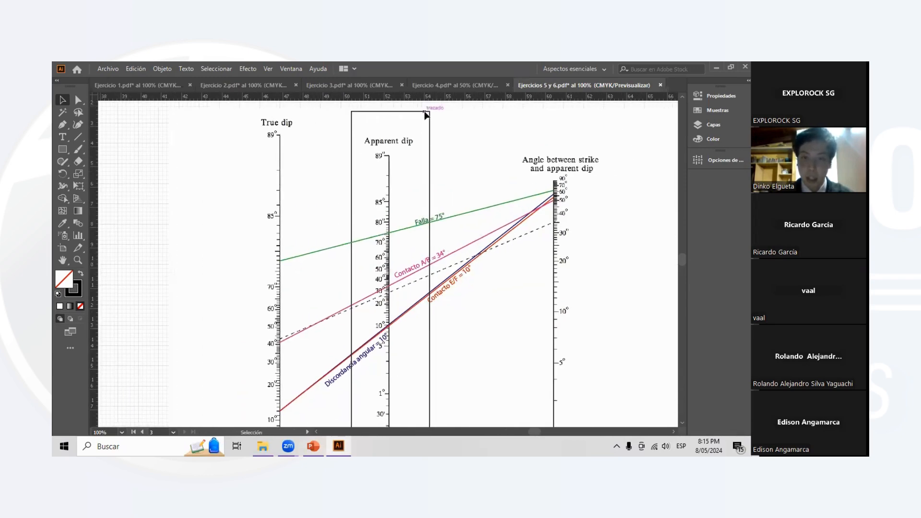
pyautogui.scroll(-2, 401, 237)
pyautogui.scroll(-2, 409, 278)
pyautogui.scroll(3, 401, 307)
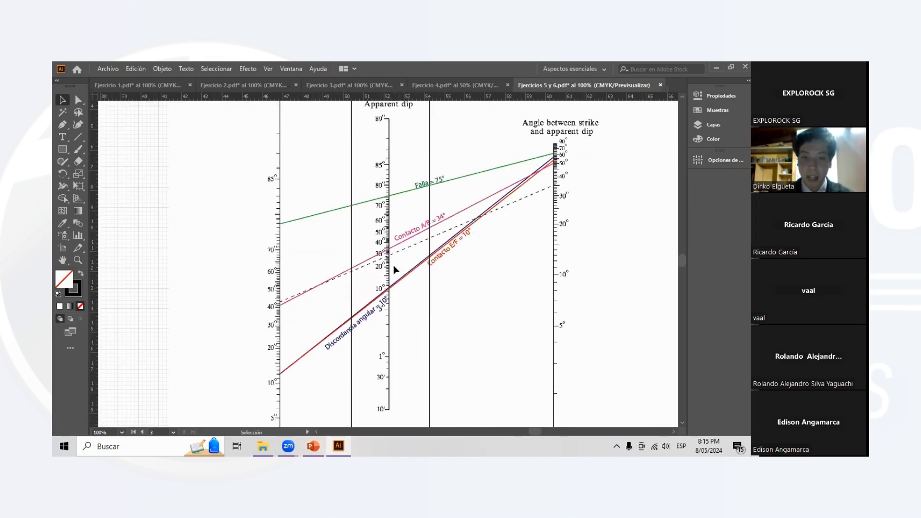
pyautogui.scroll(2, 395, 267)
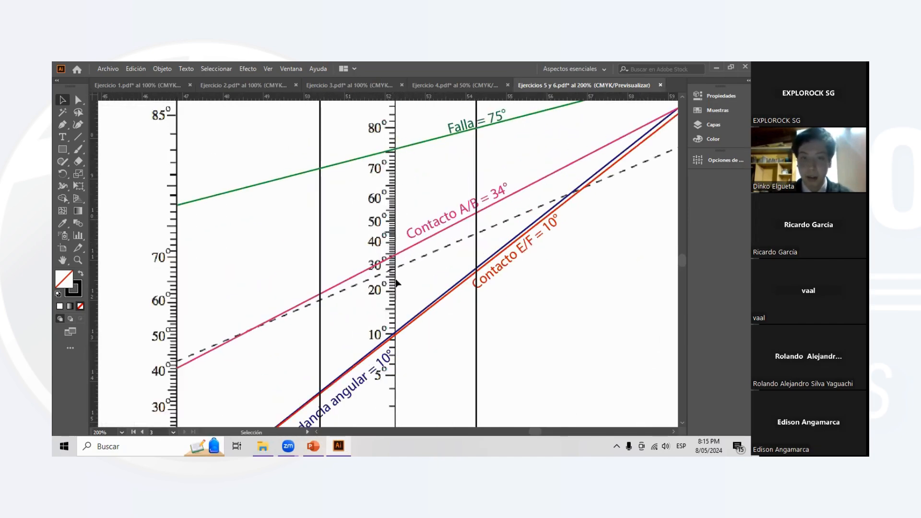
pyautogui.scroll(-2, 404, 223)
pyautogui.scroll(1, 568, 217)
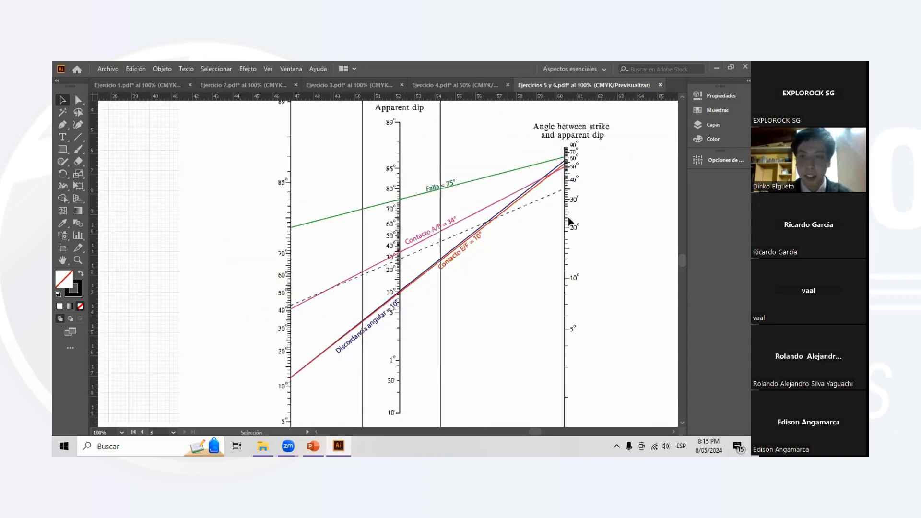
# - Read the apparent dips of the Falla, Contacto A/B, Contacto E/F and Discordancia angular lines on the nomogram
pyautogui.scroll(2, 557, 187)
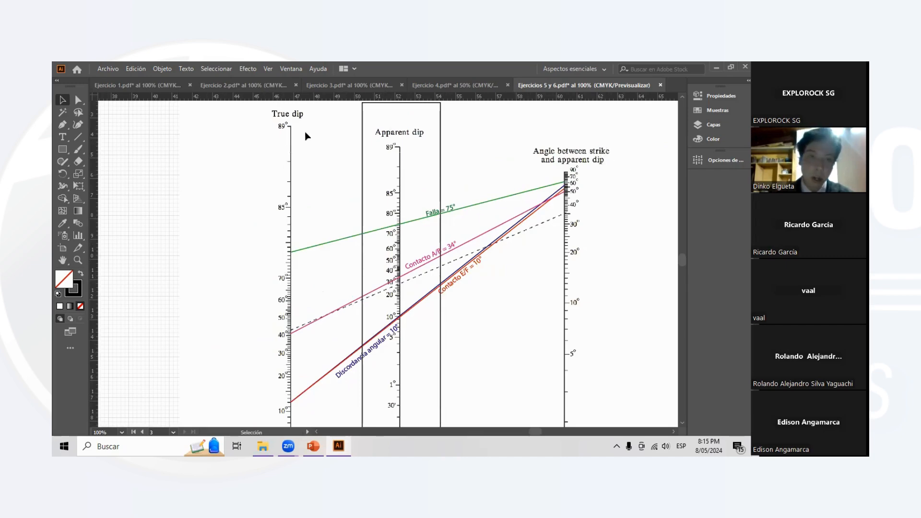
pyautogui.scroll(-3, 315, 192)
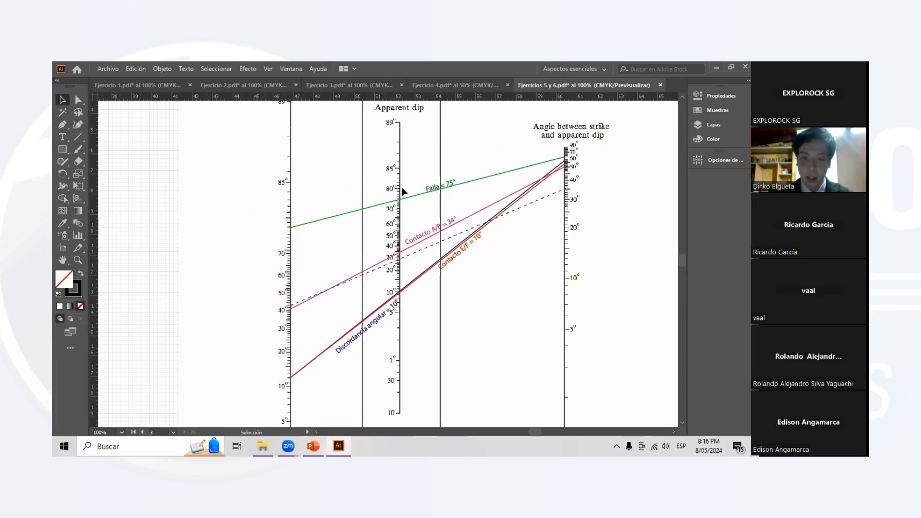
pyautogui.scroll(2, 403, 302)
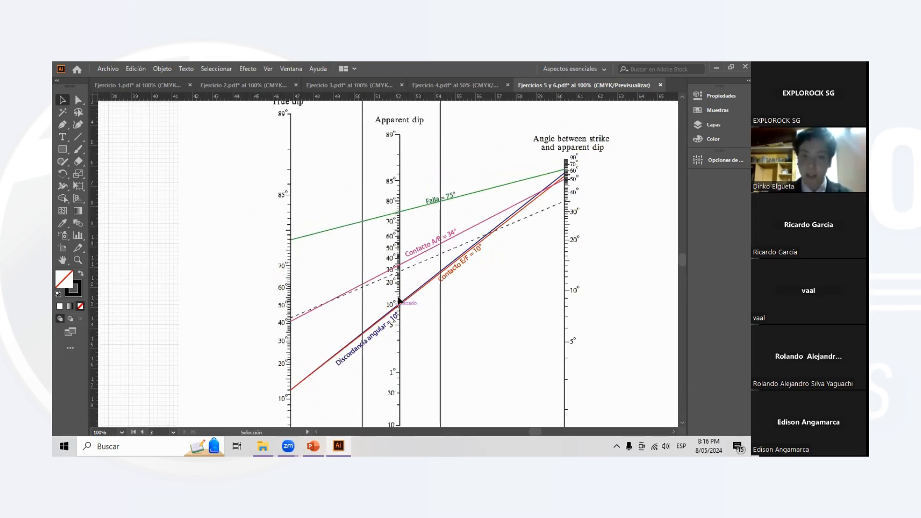
pyautogui.scroll(-2, 382, 292)
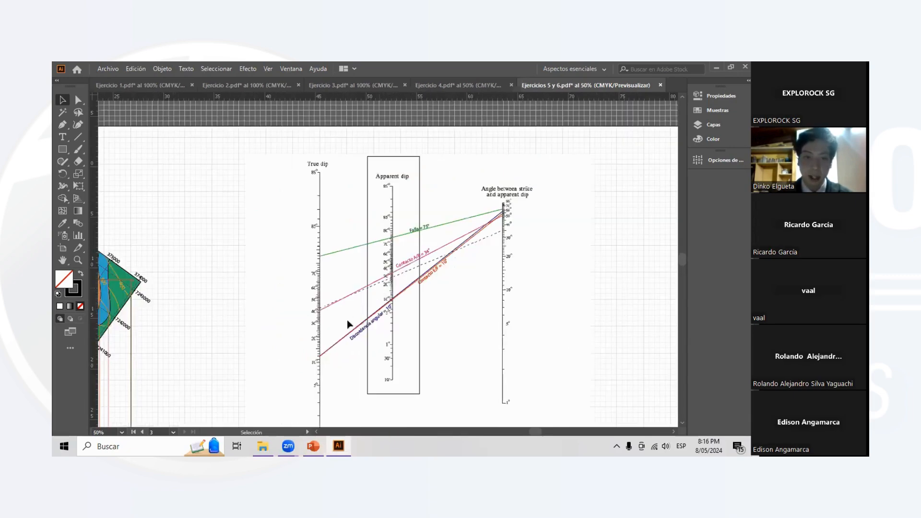
pyautogui.scroll(-7, 343, 319)
pyautogui.scroll(1, 395, 195)
pyautogui.scroll(3, 402, 202)
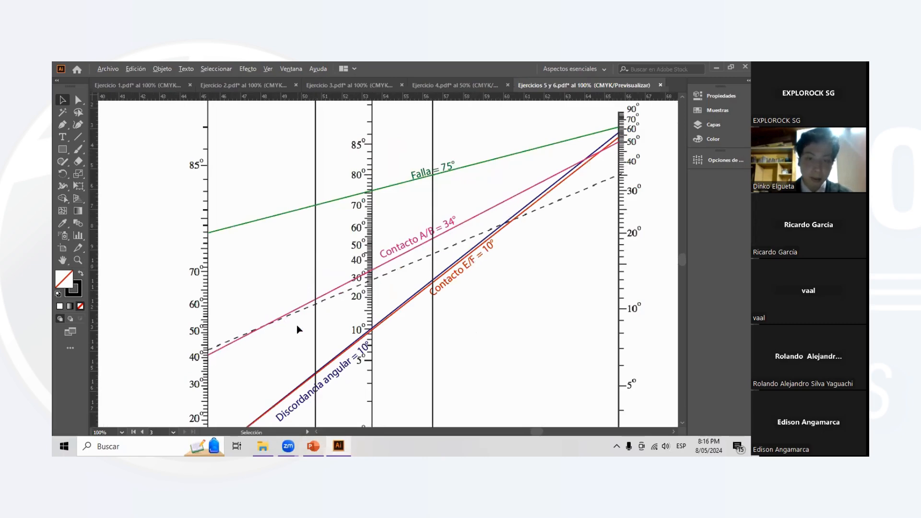
pyautogui.scroll(-2, 300, 329)
pyautogui.hscroll(-6, 283, 349)
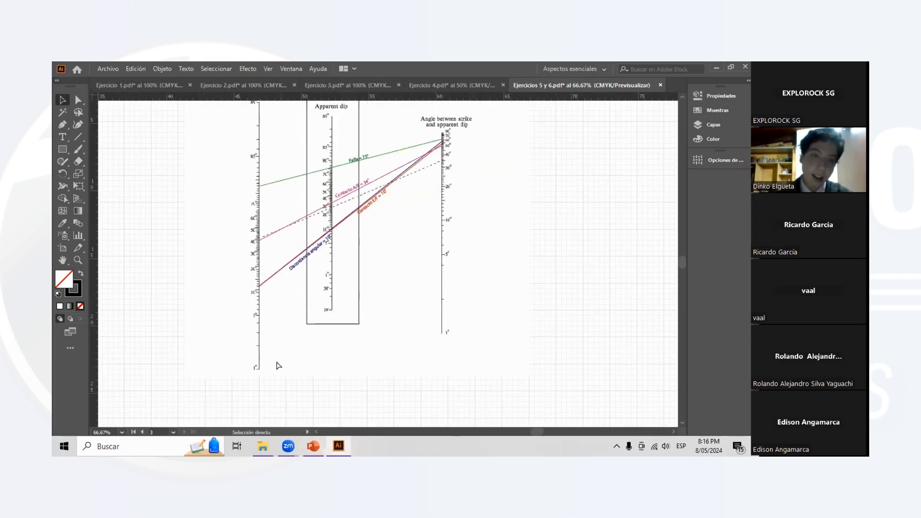
# - Return from the nomogram to the SW–NE profile and examine its drawn contacts and fault
pyautogui.hscroll(-5, 272, 346)
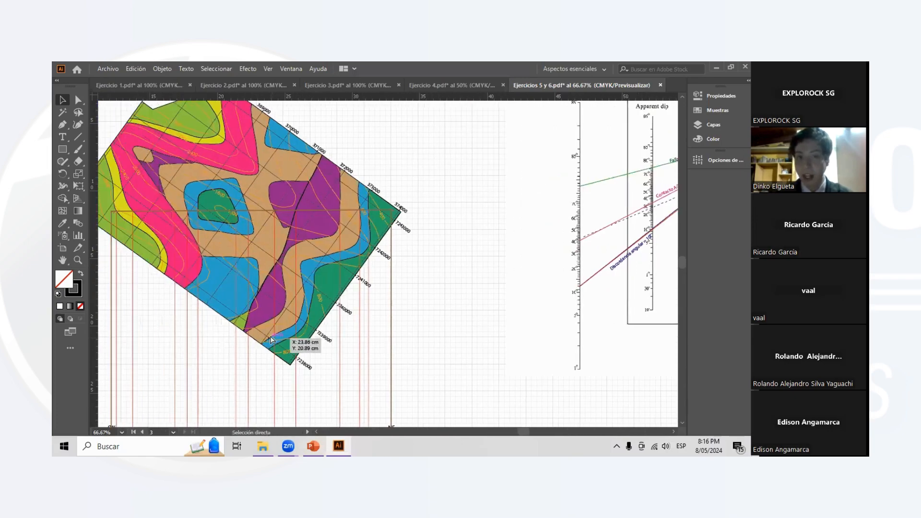
pyautogui.scroll(-5, 287, 330)
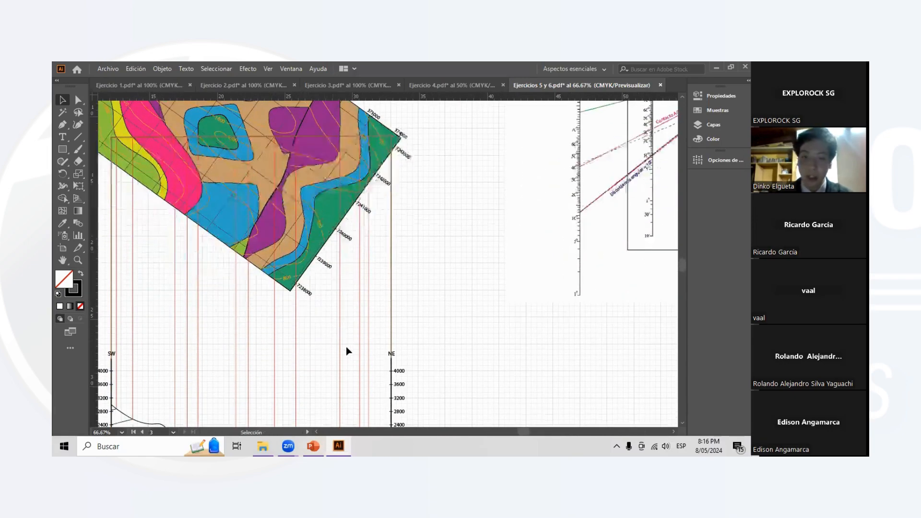
pyautogui.scroll(-3, 281, 378)
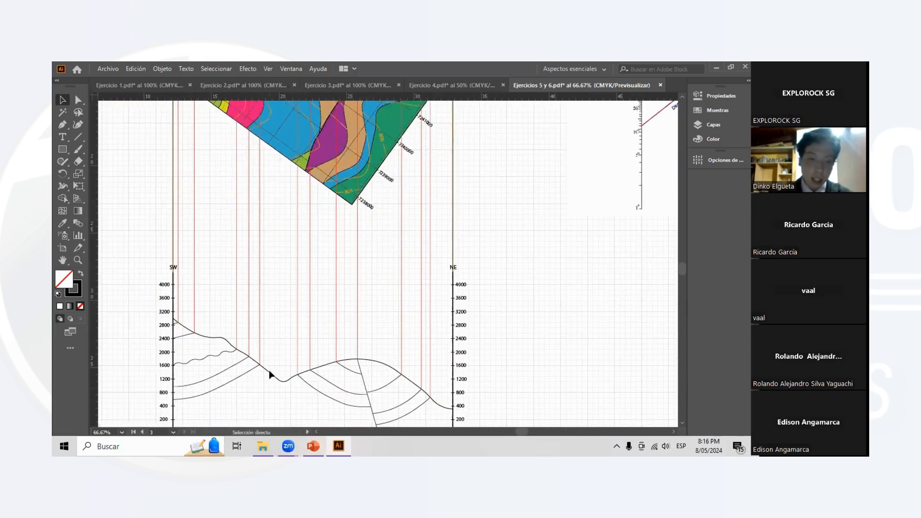
pyautogui.hscroll(-2, 283, 364)
pyautogui.keyDown('alt'); pyautogui.scroll(1, 287, 332); pyautogui.keyUp('alt')
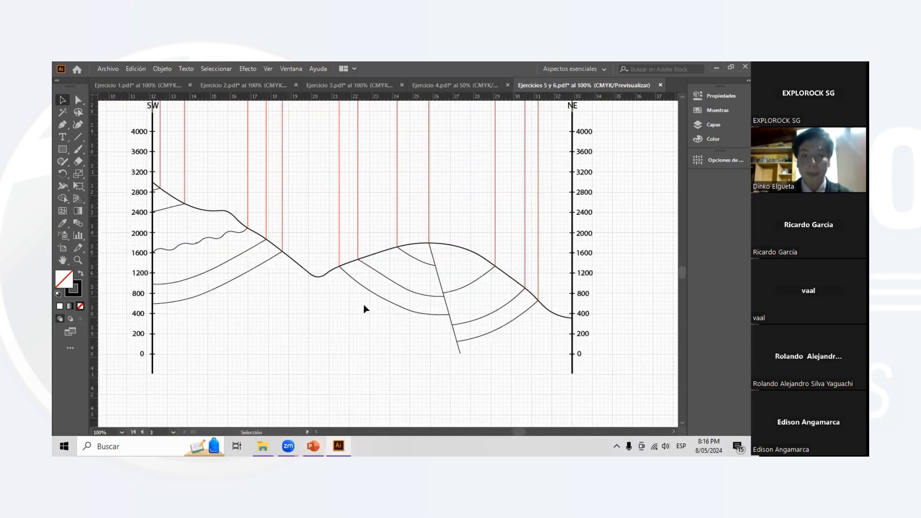
pyautogui.scroll(1, 366, 308)
pyautogui.scroll(-1, 548, 276)
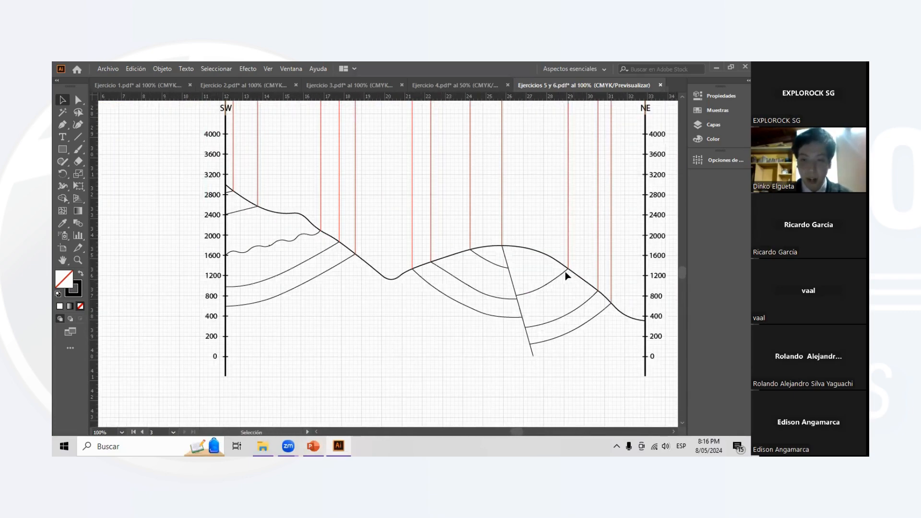
# - Trace over a NE contact, the fault and the SW discordance of the profile with the Paintbrush, undoing each stroke
pyautogui.click(79, 147)
pyautogui.moveTo(563, 269)
pyautogui.mouseDown()
pyautogui.moveTo(540, 290)
pyautogui.moveTo(597, 291)
pyautogui.mouseUp()
pyautogui.hotkey('ctrl', 'z')
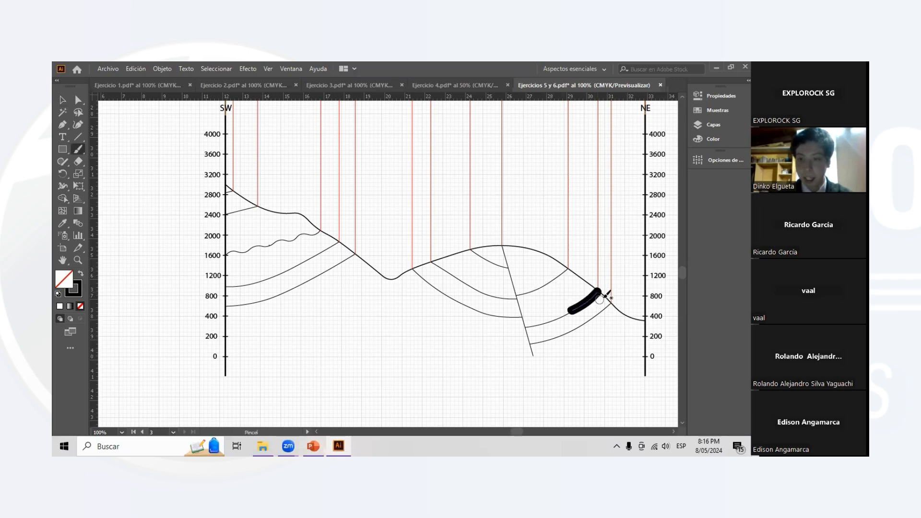
pyautogui.hotkey('ctrl', 'z')
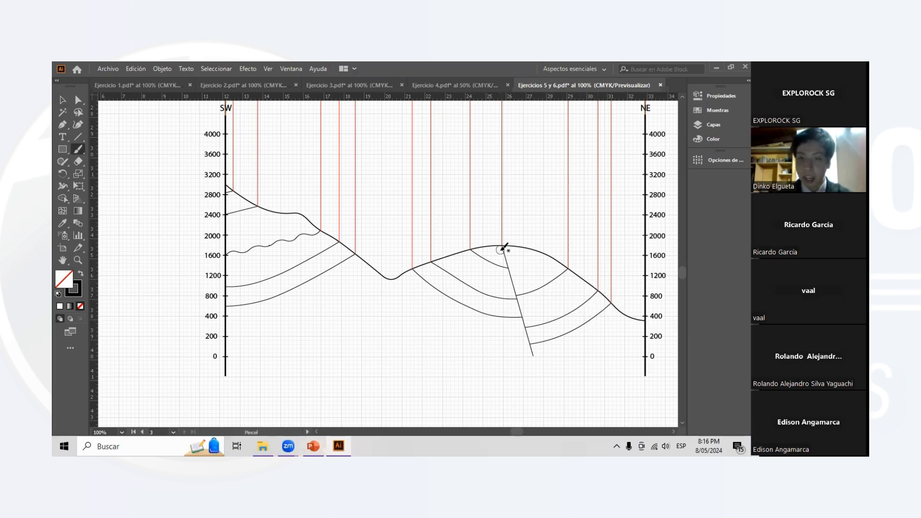
pyautogui.moveTo(499, 244); pyautogui.dragTo(535, 345)
pyautogui.hotkey('ctrl', 'z')
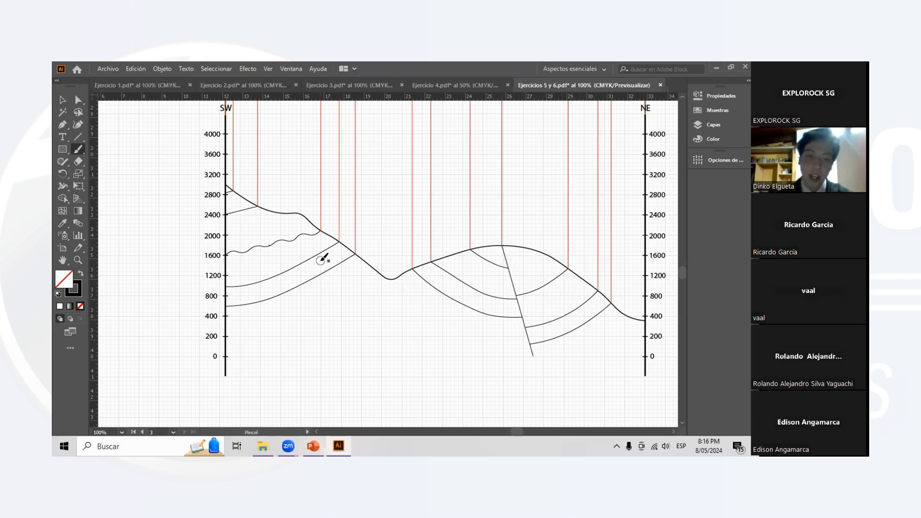
pyautogui.moveTo(318, 229); pyautogui.dragTo(223, 249)
pyautogui.hotkey('ctrl', 'z')
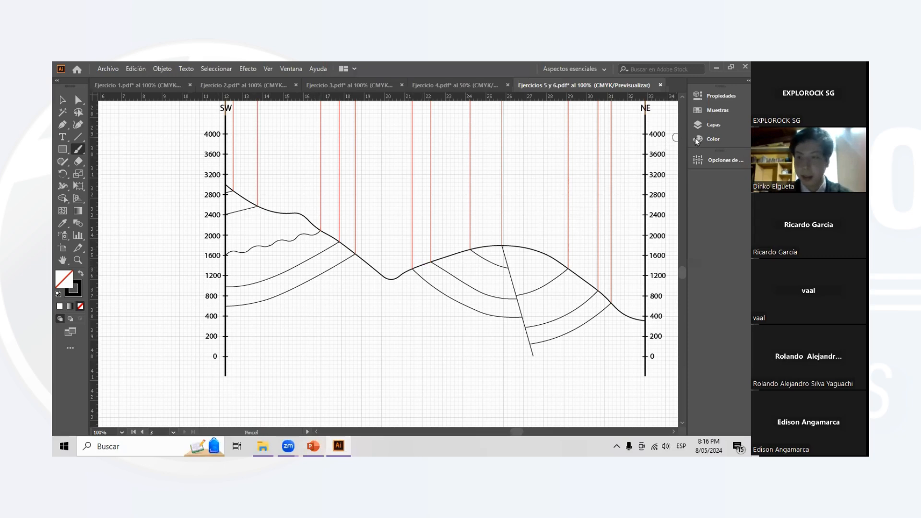
# - Show the Color layer of Ejercicio 5 on the profile
pyautogui.click(705, 125)
pyautogui.hscroll(5, 365, 220)
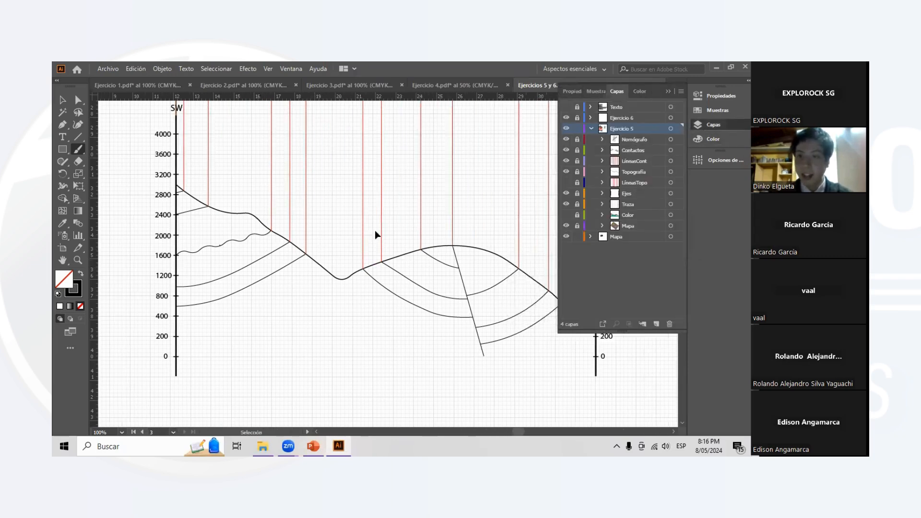
pyautogui.click(566, 215)
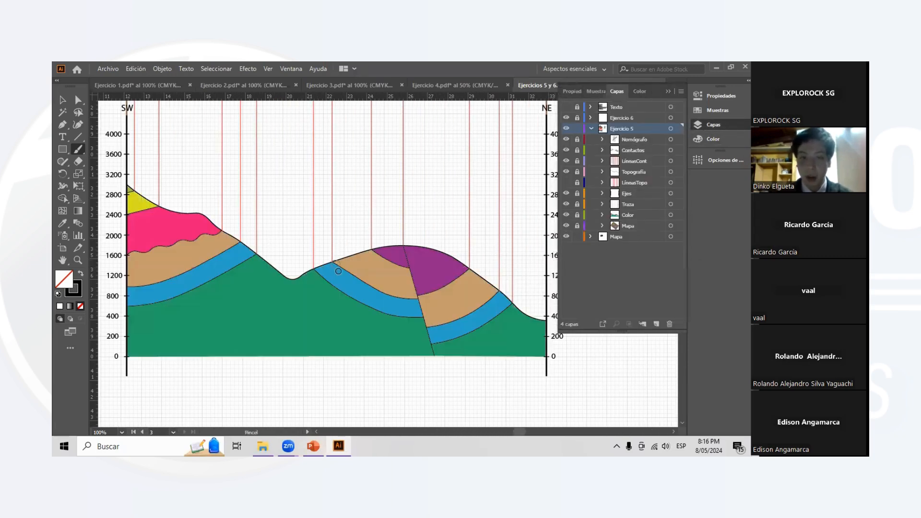
pyautogui.hotkey('ctrl', '-')
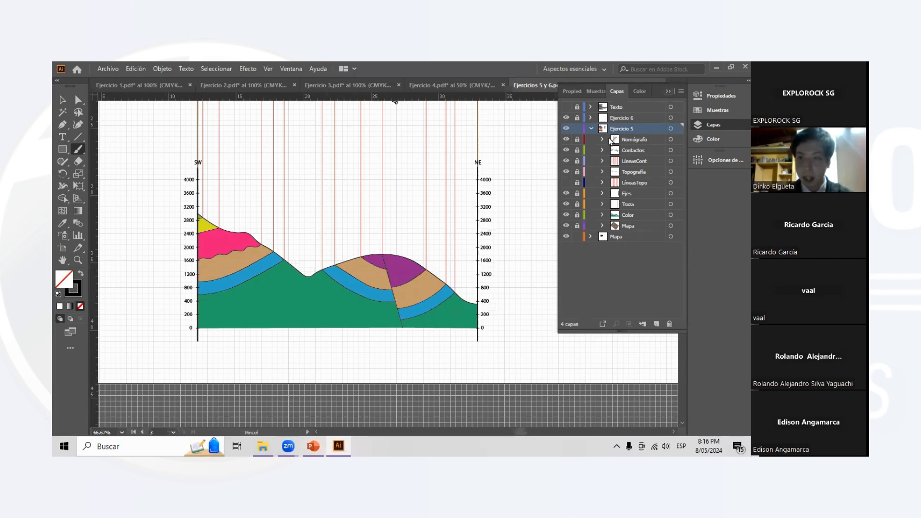
# - Hide the LíneasCont, Topografía, Contactos and Nomógrafo layers of Ejercicio 5
pyautogui.click(566, 161)
pyautogui.click(566, 172)
pyautogui.click(566, 151)
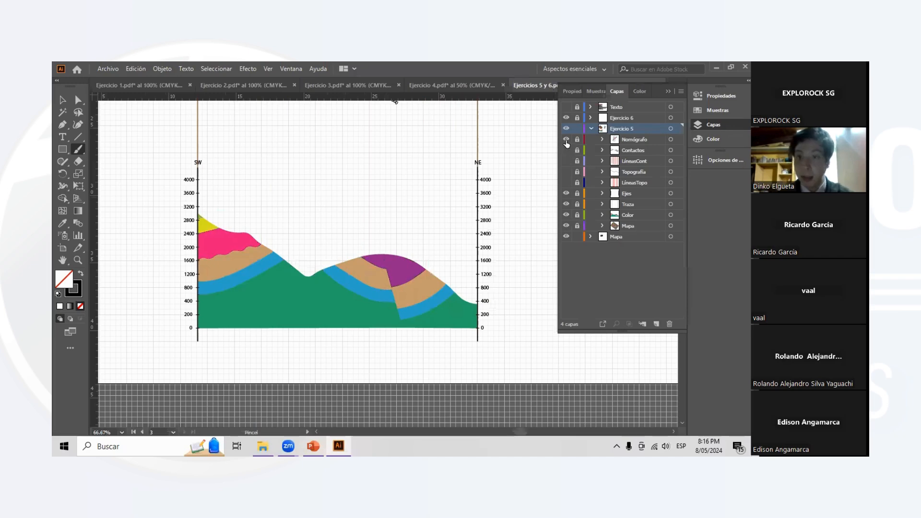
pyautogui.click(566, 140)
pyautogui.click(713, 125)
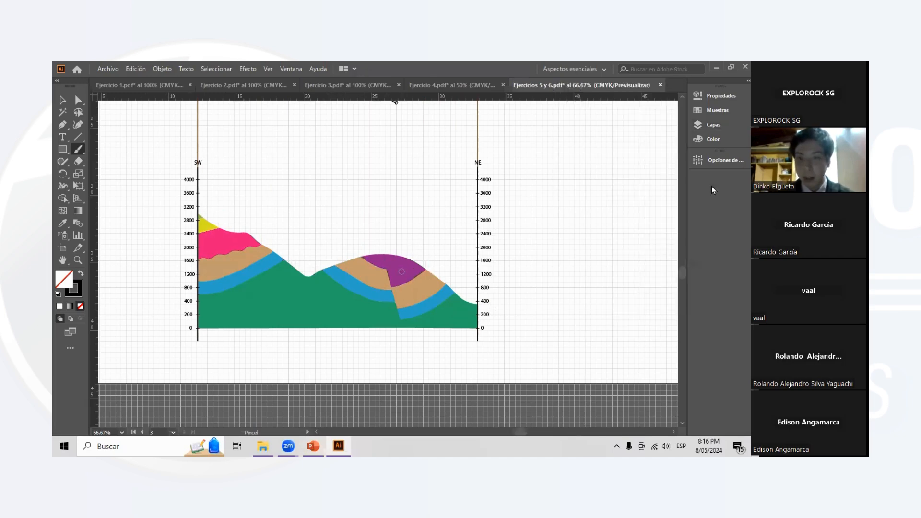
# - Show the Contactos layer again over the coloured profile and close the layer list
pyautogui.click(703, 111)
pyautogui.click(703, 110)
pyautogui.click(703, 126)
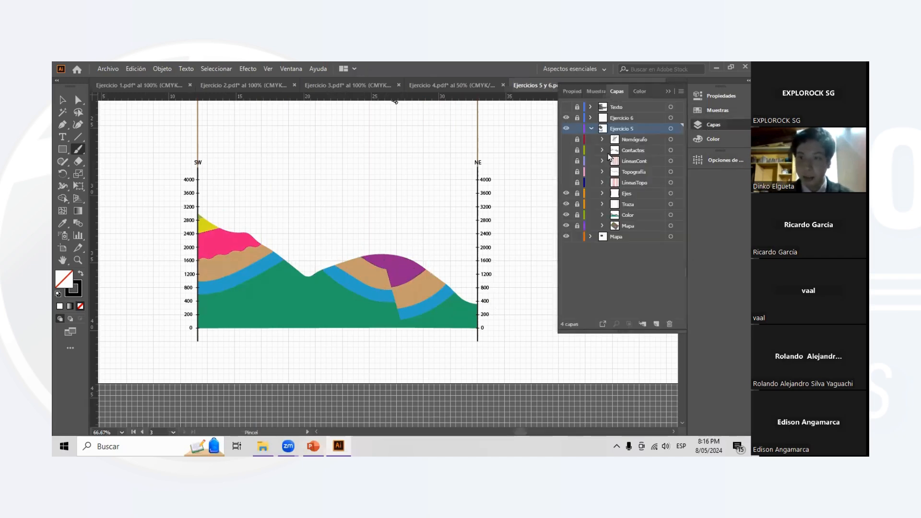
pyautogui.click(566, 151)
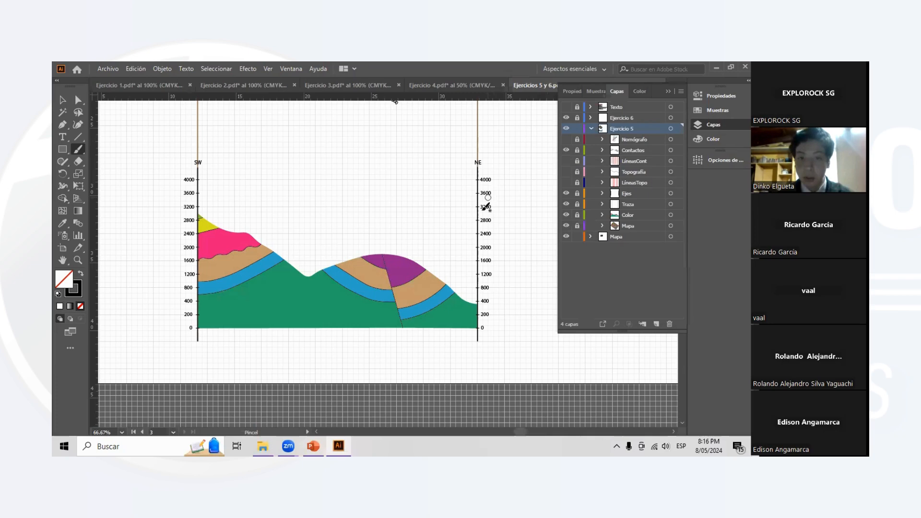
pyautogui.hscroll(-2, 427, 302)
pyautogui.scroll(1, 422, 307)
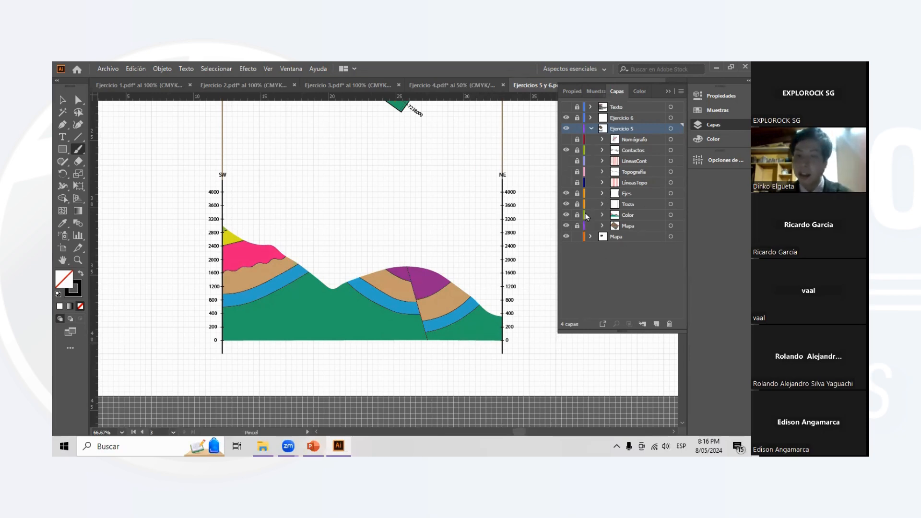
pyautogui.click(666, 91)
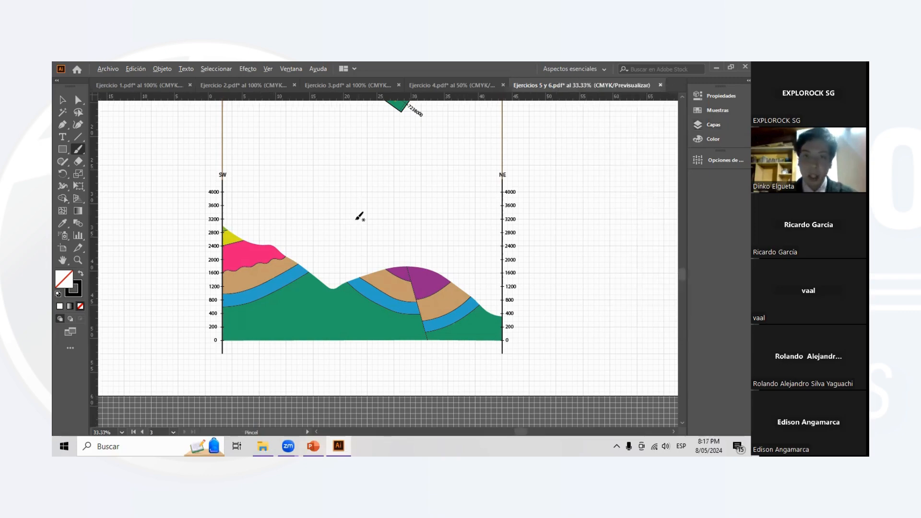
# - Read exercise 6 about the stratigraphic column in the Ejercicios - DEMO statement, underlining it temporarily
pyautogui.scroll(-2, 358, 222)
pyautogui.scroll(3, 327, 223)
pyautogui.hscroll(-4, 296, 206)
pyautogui.scroll(2, 159, 215)
pyautogui.hscroll(-6, 181, 211)
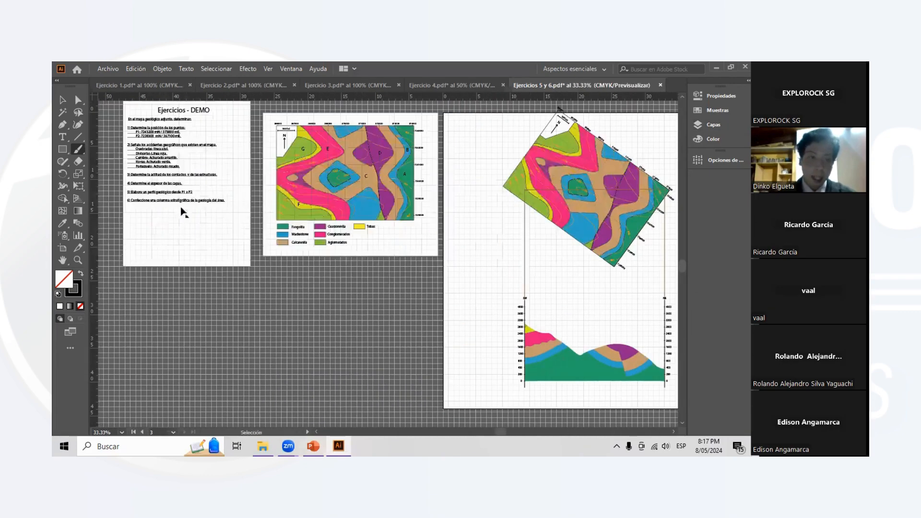
pyautogui.hscroll(-2, 181, 207)
pyautogui.scroll(3, 259, 214)
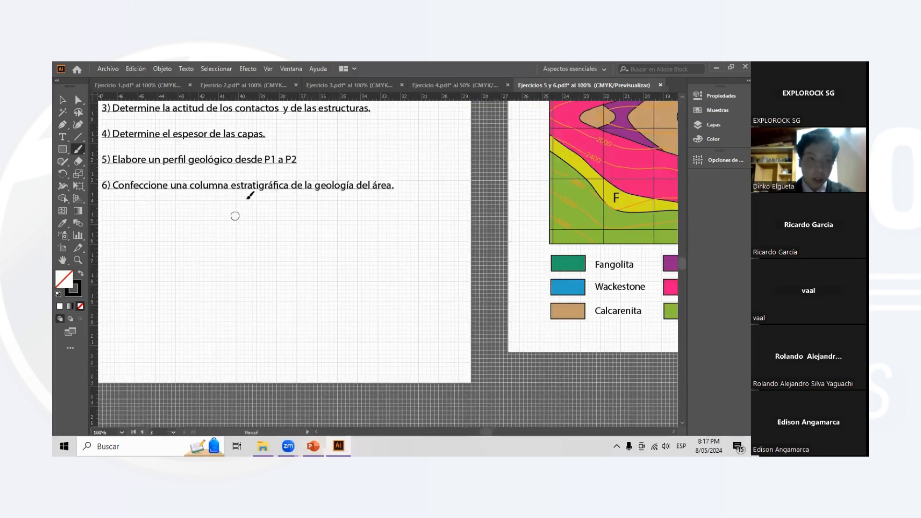
pyautogui.moveTo(128, 203); pyautogui.dragTo(332, 208)
pyautogui.hotkey('ctrl', 'z')
pyautogui.scroll(-3, 379, 242)
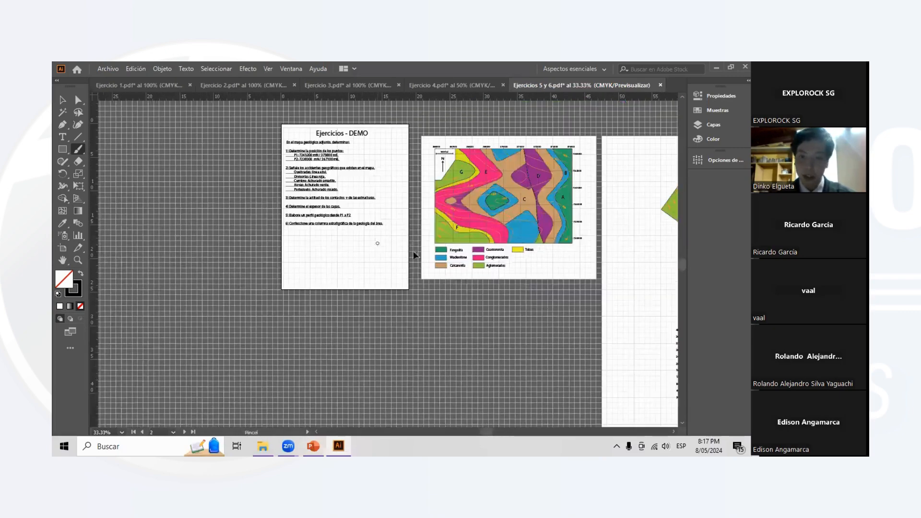
# - Return to the profile sheet and show the Texto layer
pyautogui.hscroll(2, 473, 289)
pyautogui.hscroll(8, 474, 288)
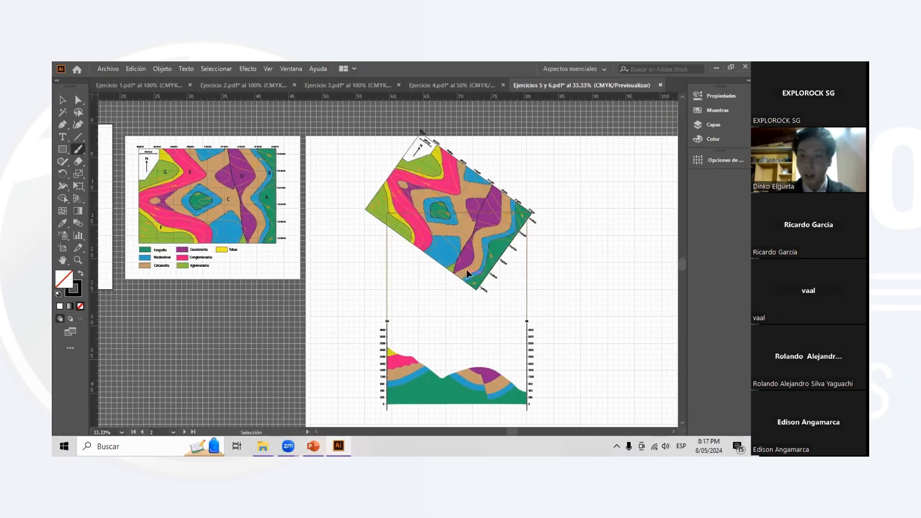
pyautogui.hscroll(5, 468, 268)
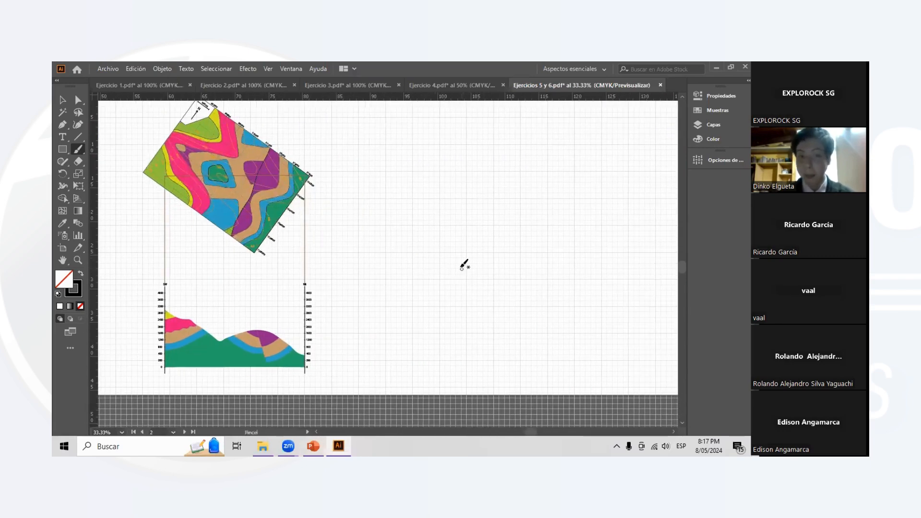
pyautogui.hscroll(1, 461, 264)
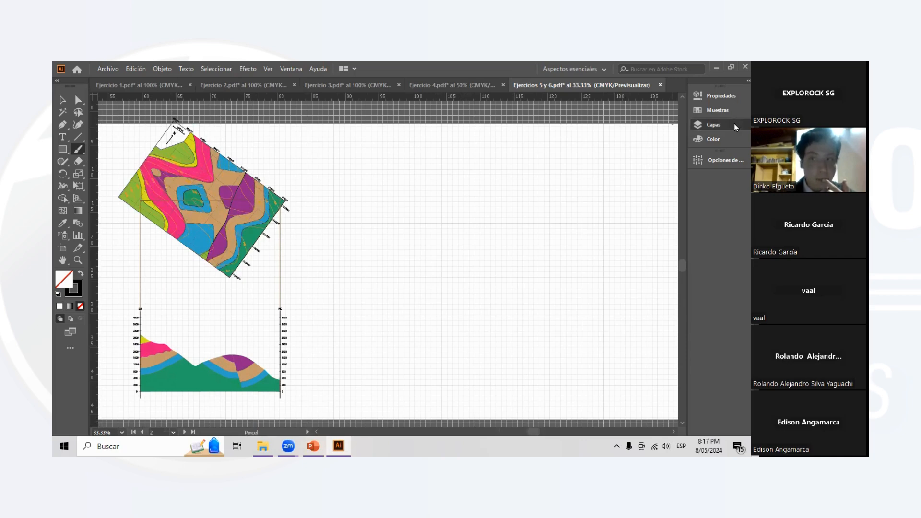
pyautogui.click(720, 125)
pyautogui.click(566, 107)
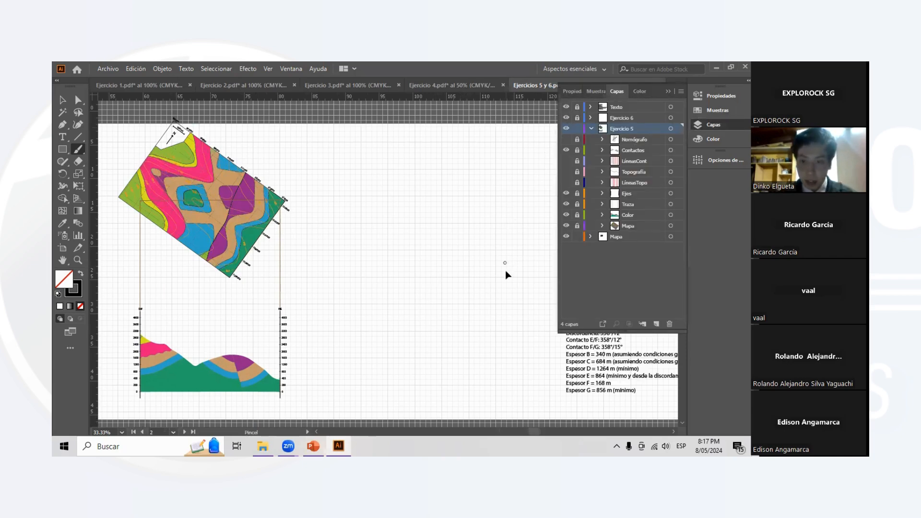
# - Examine the text list of contact, fault and discordance attitudes and layer thicknesses
pyautogui.hscroll(2, 512, 276)
pyautogui.hscroll(2, 527, 276)
pyautogui.scroll(-2, 520, 288)
pyautogui.hscroll(1, 487, 271)
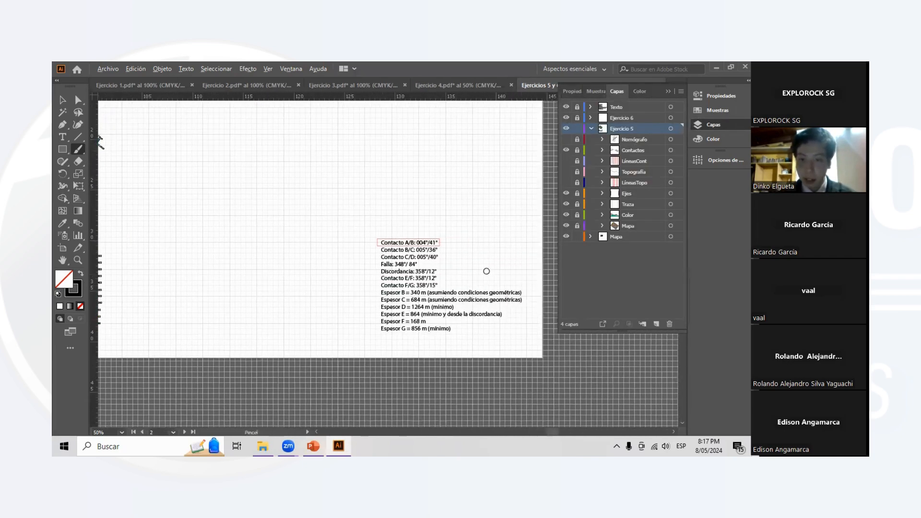
pyautogui.scroll(1, 485, 269)
pyautogui.scroll(1, 335, 320)
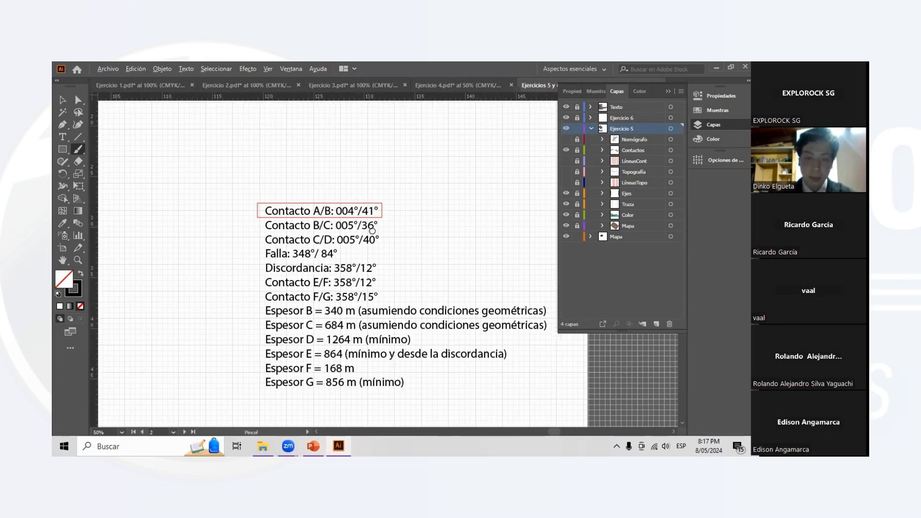
pyautogui.scroll(-1, 369, 233)
pyautogui.scroll(2, 376, 239)
pyautogui.scroll(-2, 409, 232)
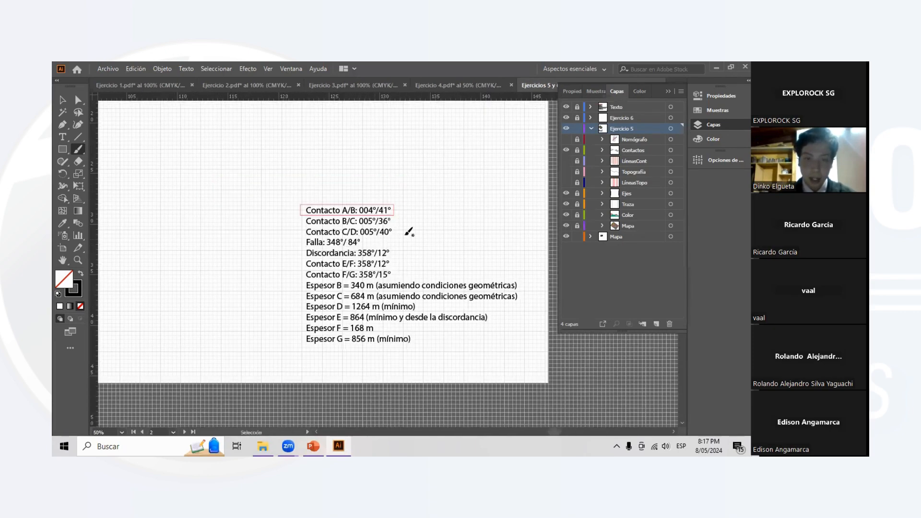
pyautogui.hscroll(-1, 388, 268)
pyautogui.hscroll(-1, 388, 268)
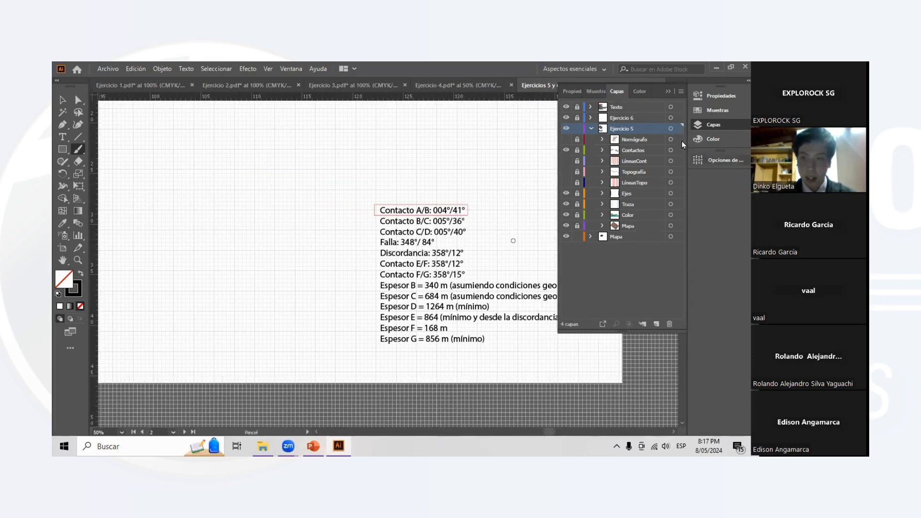
# - Draw a brace with the Paintbrush beside the six Espesor lines of the text list
pyautogui.click(667, 91)
pyautogui.moveTo(597, 275)
pyautogui.mouseDown()
pyautogui.moveTo(611, 330)
pyautogui.moveTo(593, 357)
pyautogui.mouseUp()
pyautogui.hscroll(-7, 489, 330)
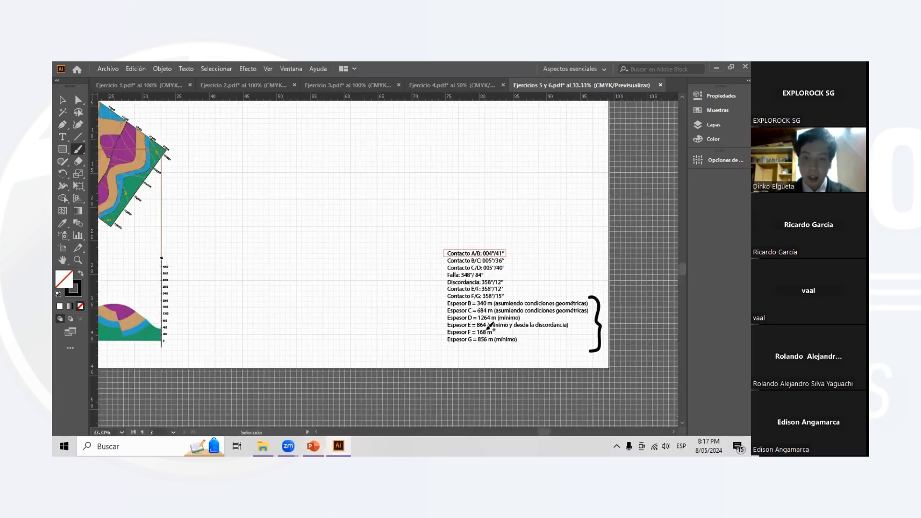
# - Lock and hide the Ejercicio 5 layer, and unlock Ejercicio 6 and expand its sublayers
pyautogui.click(714, 124)
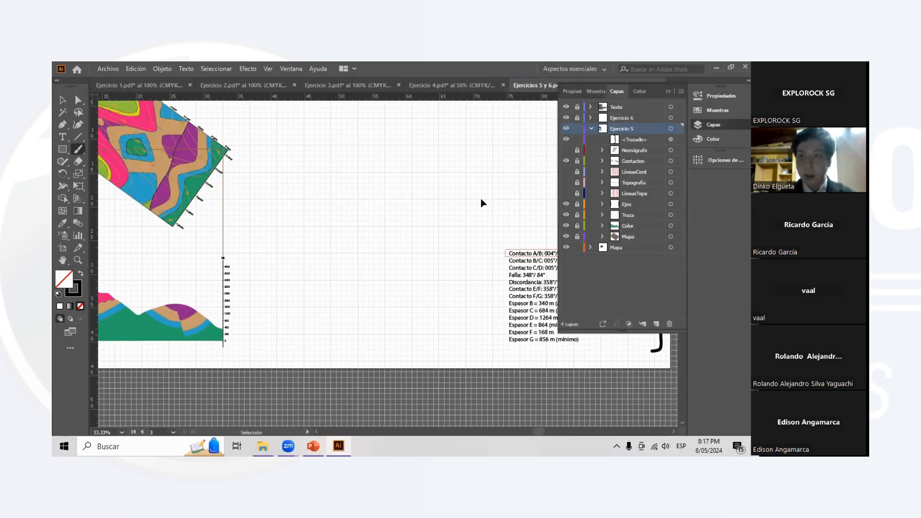
pyautogui.hscroll(2, 473, 200)
pyautogui.hscroll(2, 474, 200)
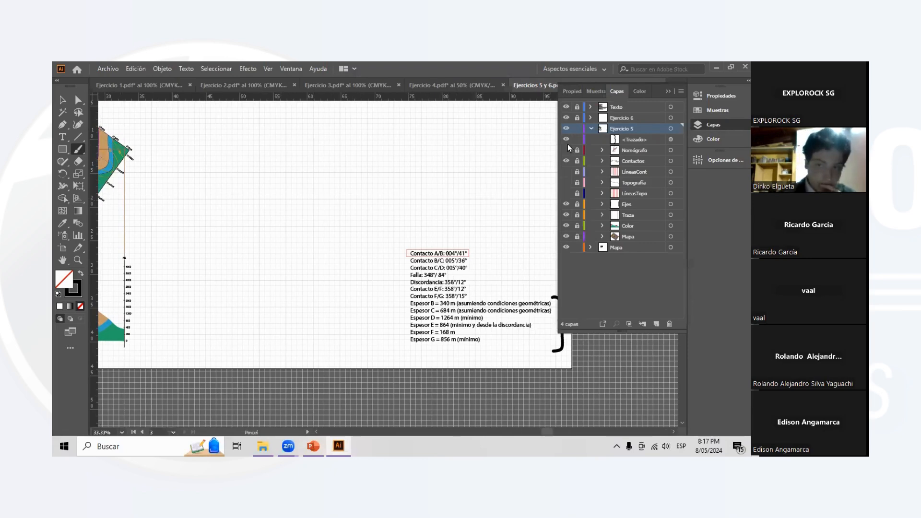
pyautogui.click(592, 128)
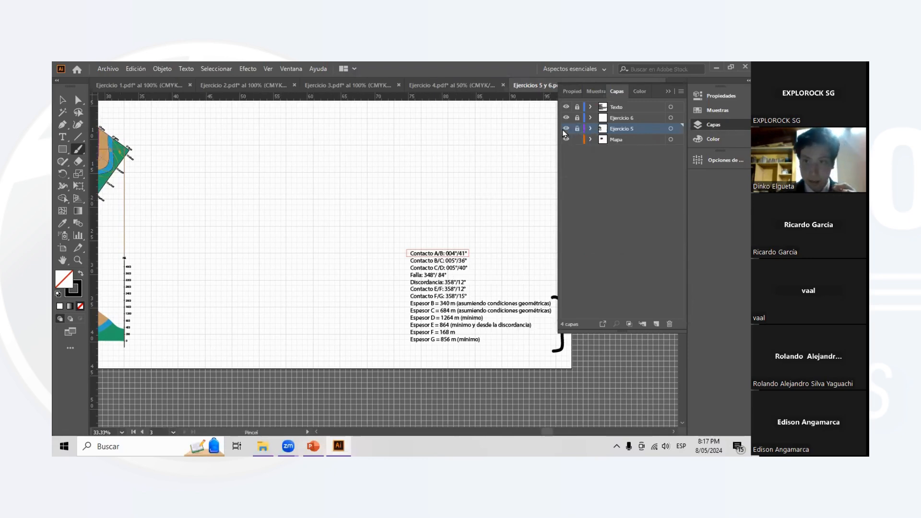
pyautogui.click(566, 129)
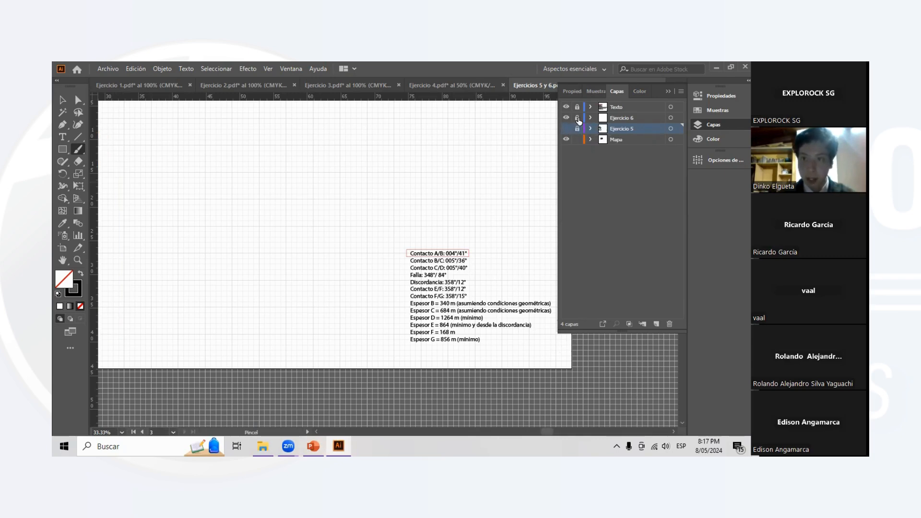
pyautogui.click(577, 118)
pyautogui.click(590, 118)
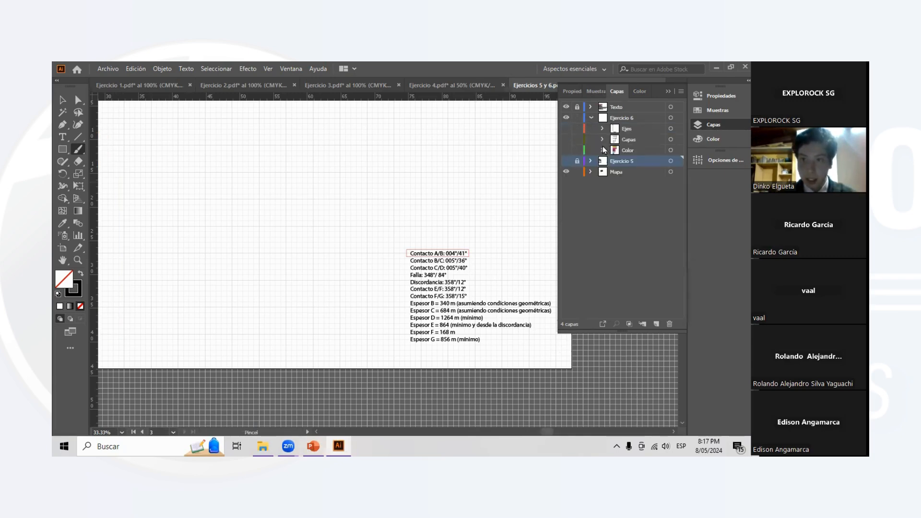
# - Show the Ejes sublayer of Ejercicio 6 and examine the stratigraphic column's axes
pyautogui.click(567, 129)
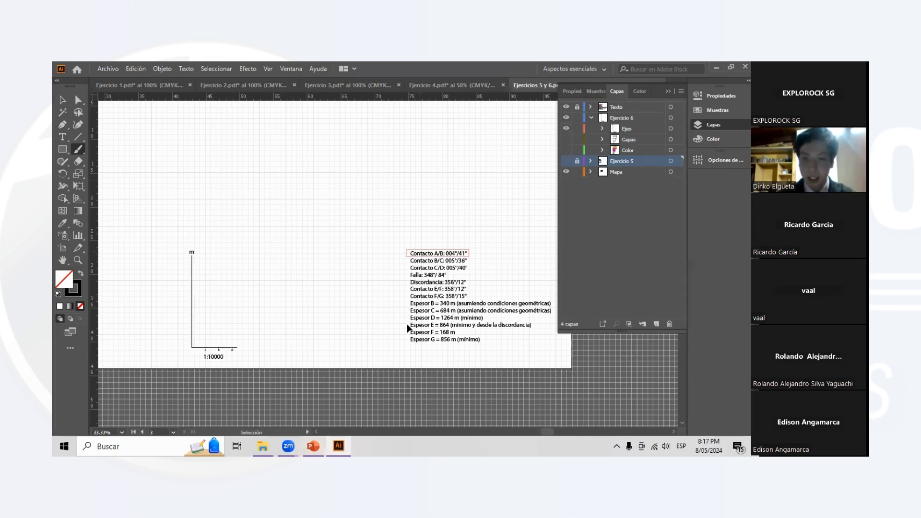
pyautogui.hscroll(-1, 407, 325)
pyautogui.hscroll(1, 400, 310)
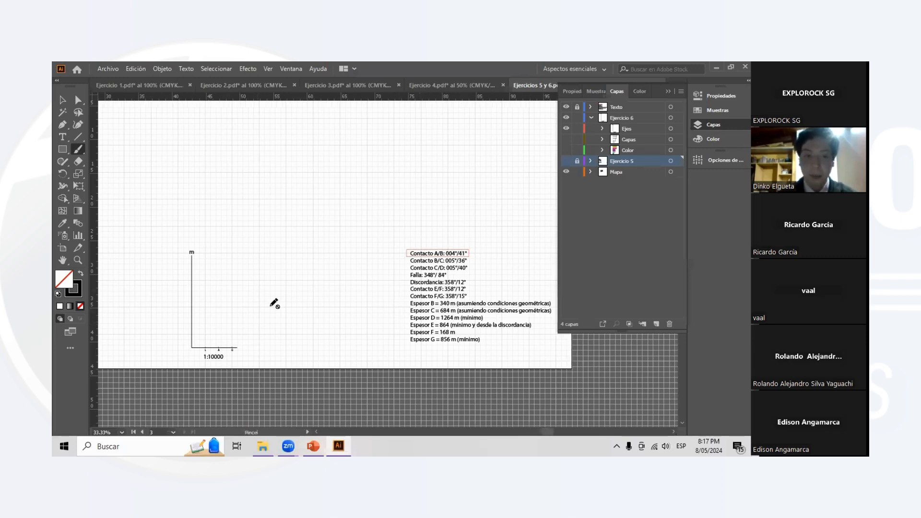
pyautogui.scroll(2, 173, 358)
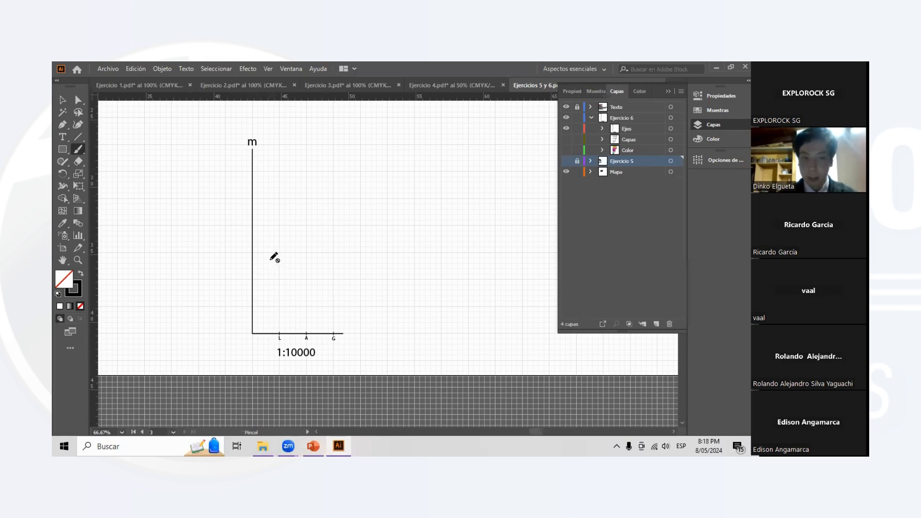
pyautogui.scroll(1, 274, 257)
pyautogui.scroll(1, 248, 154)
pyautogui.scroll(-1, 259, 228)
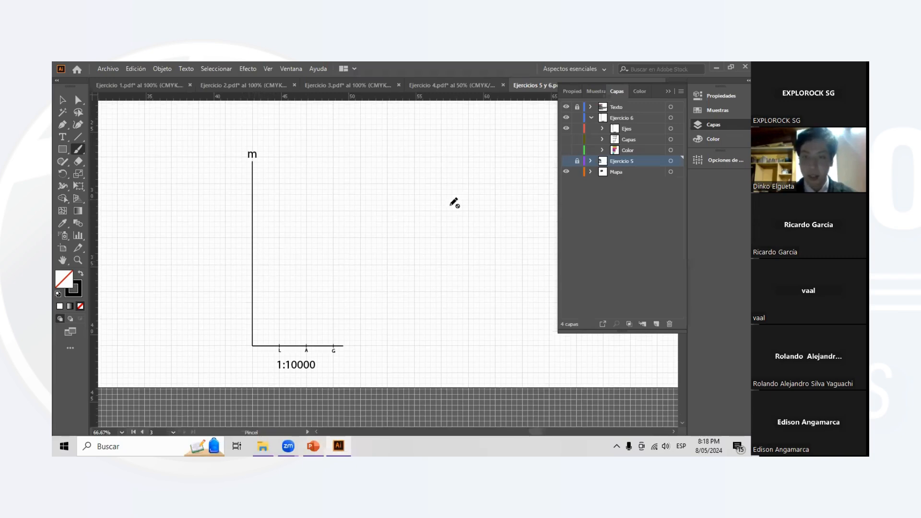
# - Uncover the text list beside the empty column axes and check the Espesor lines
pyautogui.hscroll(5, 368, 259)
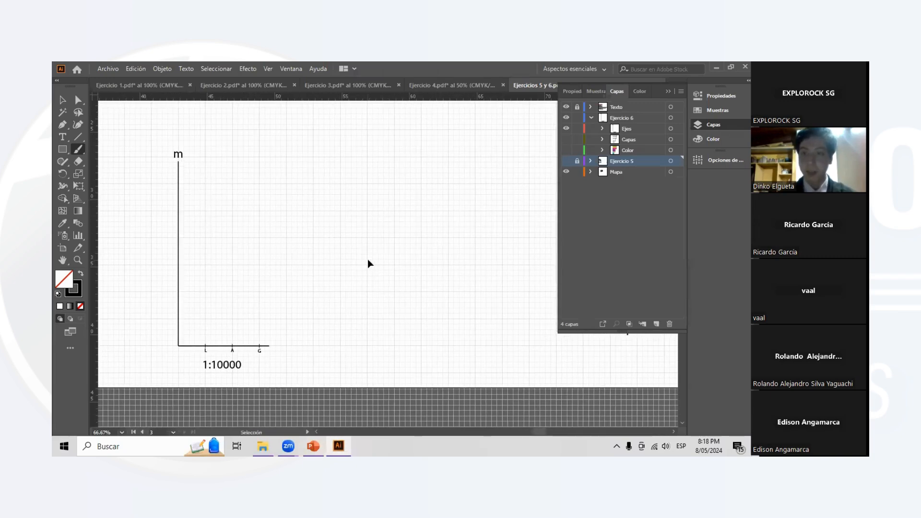
pyautogui.click(667, 92)
pyautogui.hscroll(2, 686, 237)
pyautogui.hscroll(-3, 503, 327)
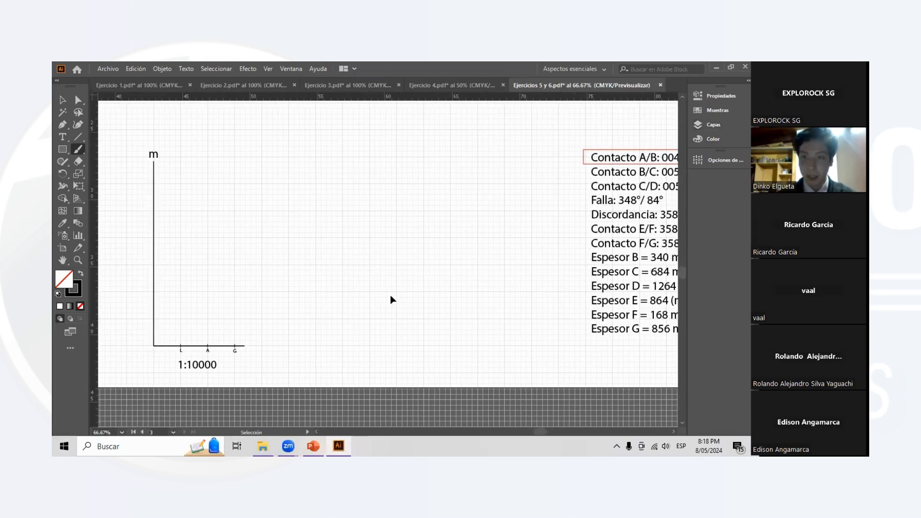
pyautogui.hscroll(-2, 682, 180)
# - Show the Capas sublayer of Ejercicio 6 and compare the column's layer outlines with the listed thicknesses
pyautogui.click(714, 126)
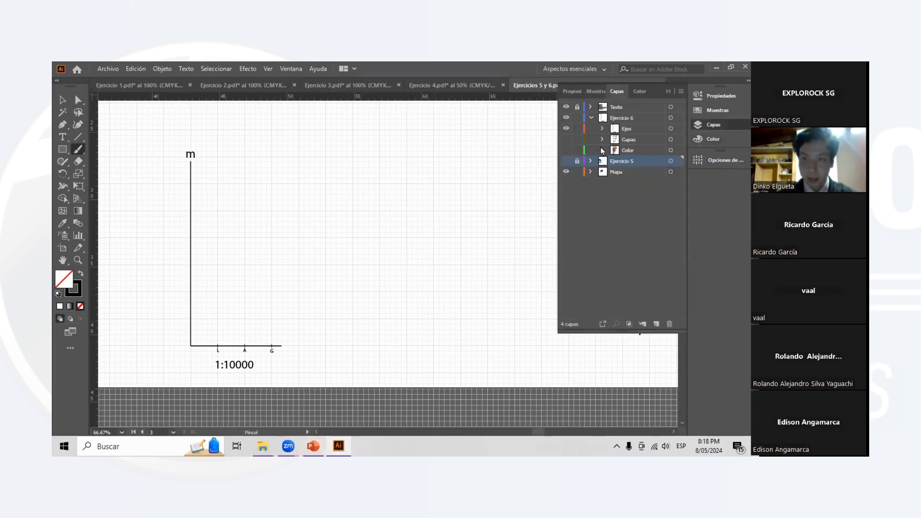
pyautogui.click(567, 139)
pyautogui.hscroll(-1, 288, 283)
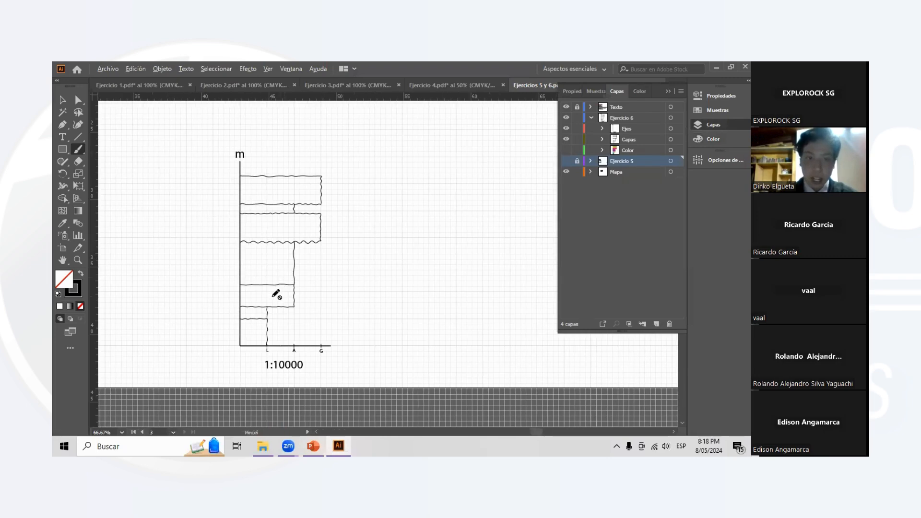
pyautogui.scroll(1, 278, 298)
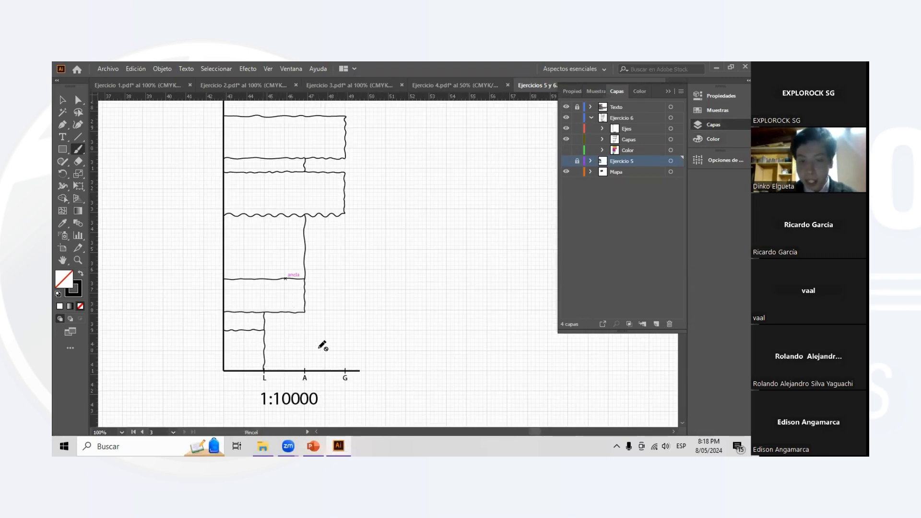
pyautogui.scroll(2, 263, 323)
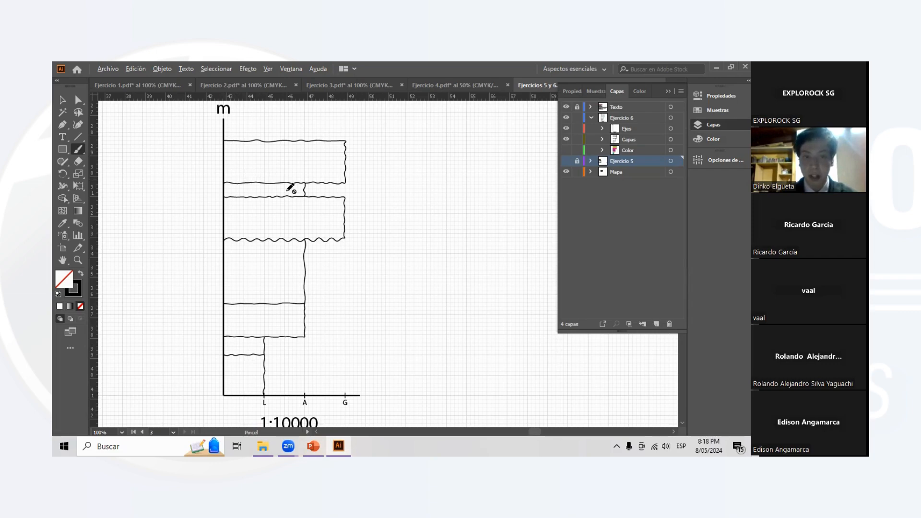
pyautogui.hotkey('ctrl', '-')
pyautogui.hotkey('ctrl', '-')
pyautogui.hscroll(3, 475, 267)
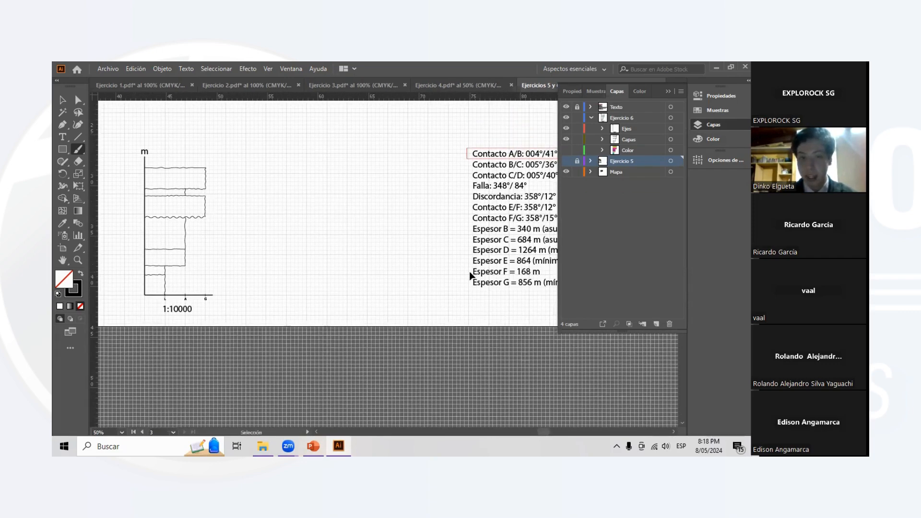
pyautogui.hscroll(-2, 191, 232)
pyautogui.scroll(1, 175, 230)
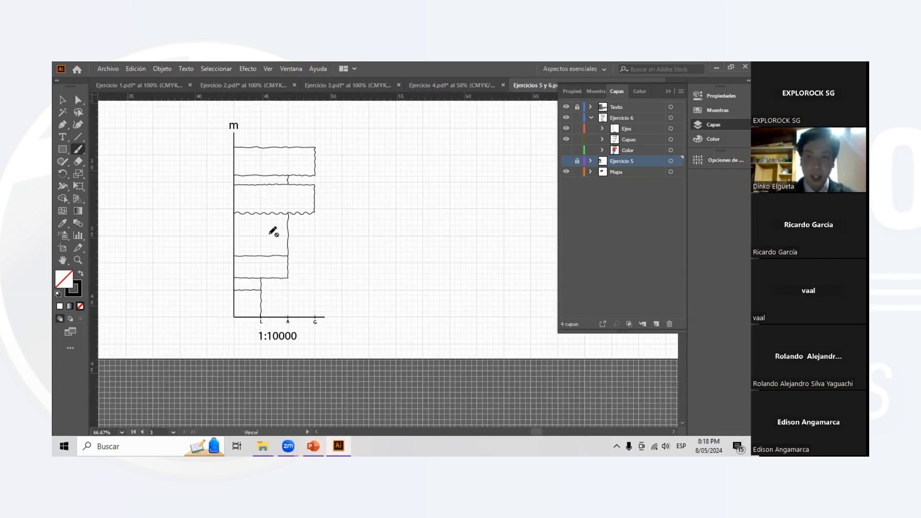
# - Show the Color sublayer of Ejercicio 6 and examine the coloured layers of the stratigraphic column
pyautogui.click(566, 150)
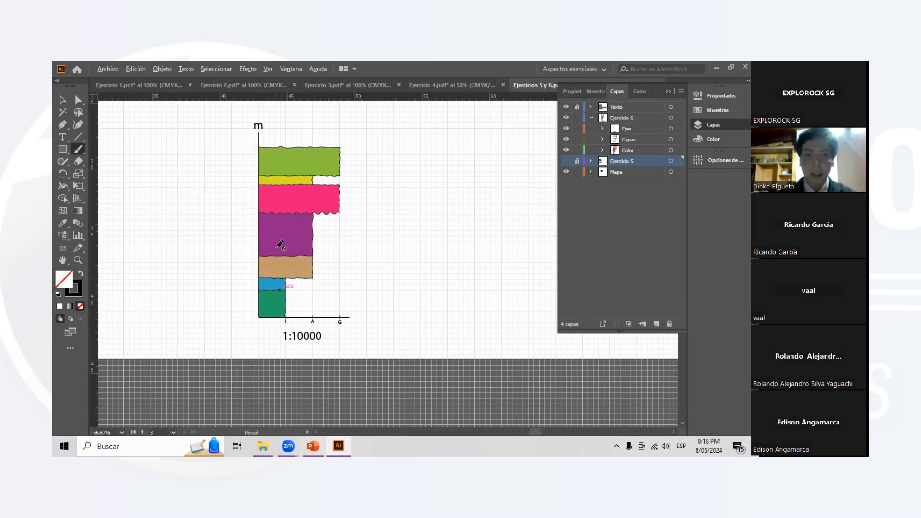
pyautogui.scroll(1, 277, 242)
pyautogui.scroll(1, 399, 203)
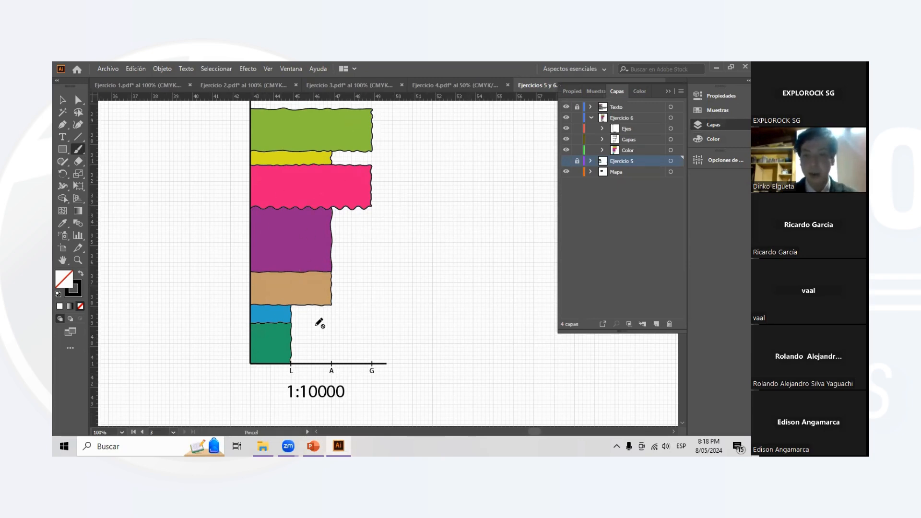
pyautogui.scroll(-1, 341, 263)
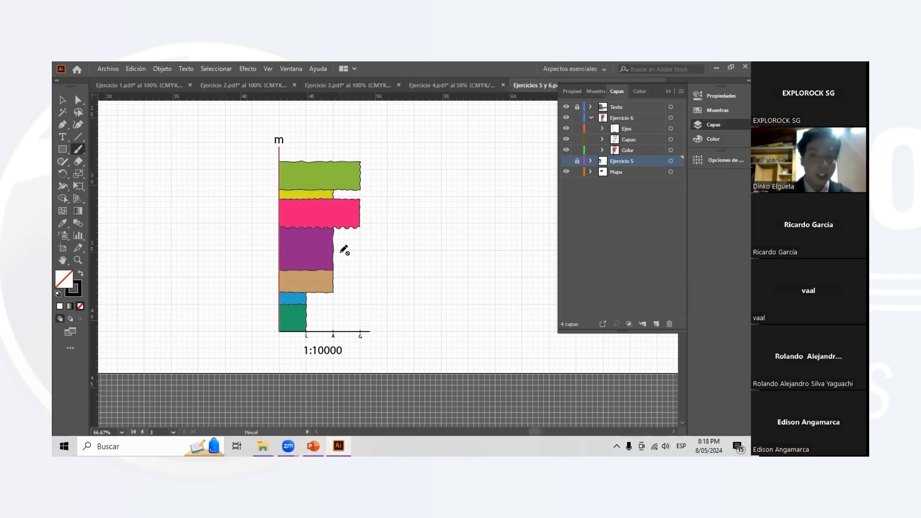
pyautogui.hscroll(-2, 315, 241)
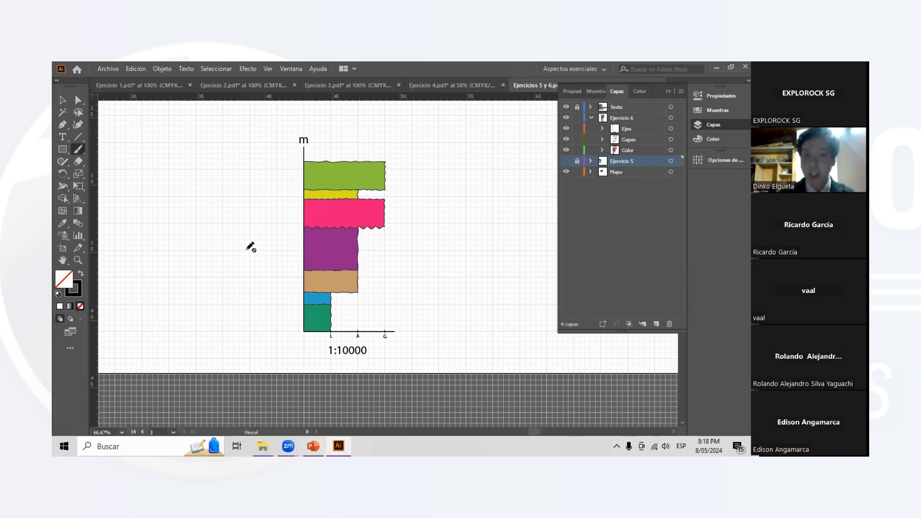
pyautogui.scroll(1, 290, 324)
pyautogui.hscroll(2, 418, 303)
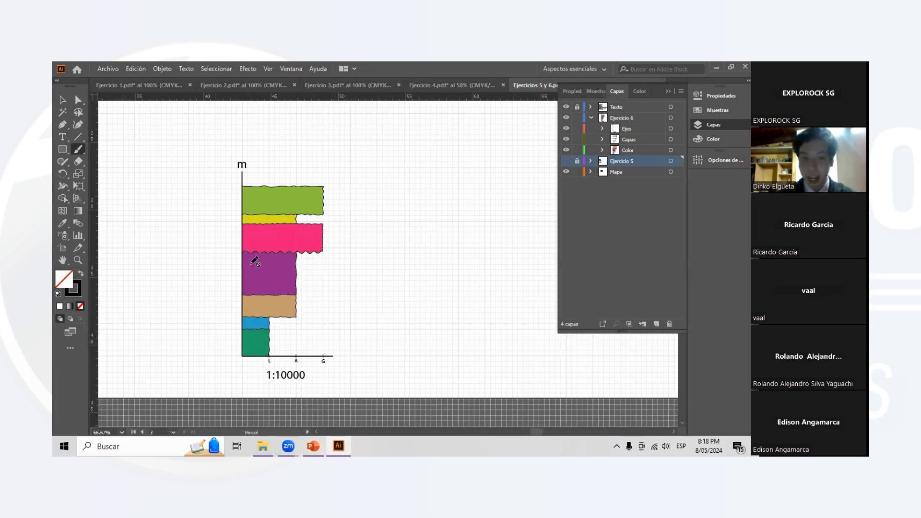
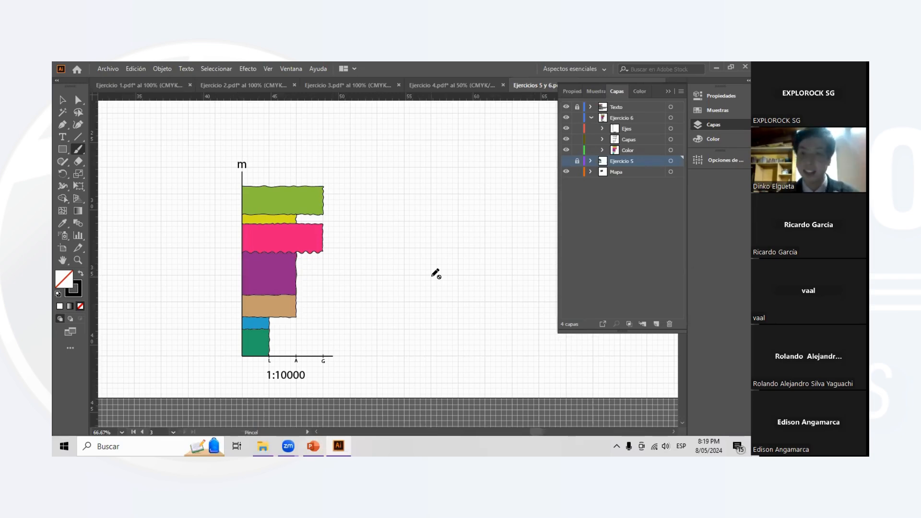
# - Collapse and lock the Ejercicio 6 layer, and hide the layer list to clear the canvas
pyautogui.click(592, 117)
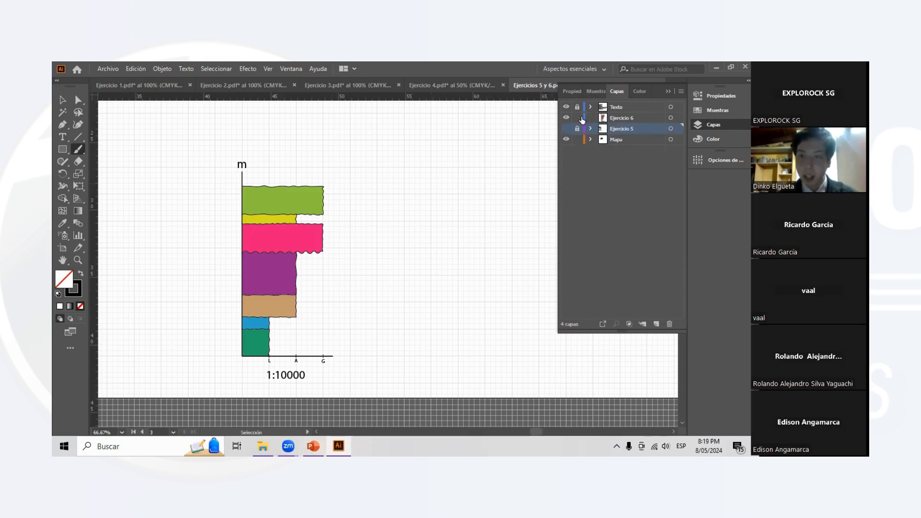
pyautogui.click(578, 117)
pyautogui.scroll(-3, 336, 276)
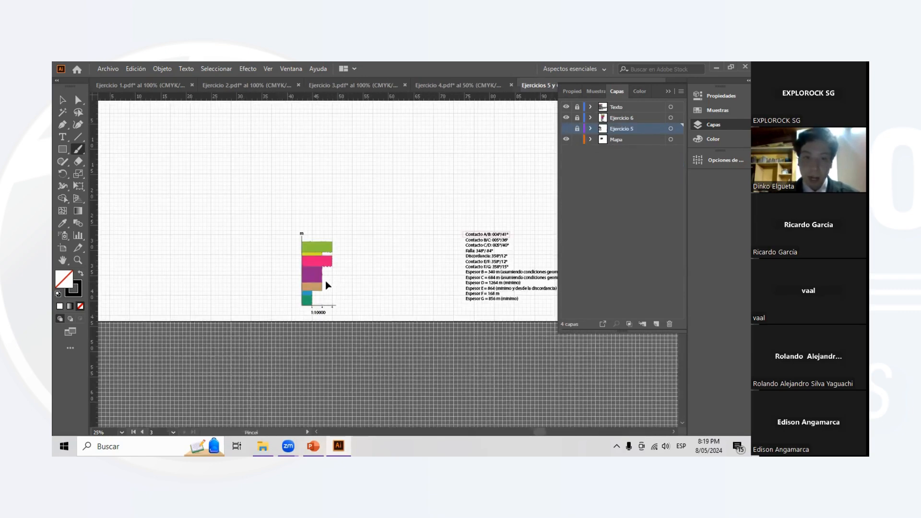
pyautogui.hscroll(-3, 323, 274)
pyautogui.scroll(2, 336, 273)
pyautogui.hscroll(2, 364, 280)
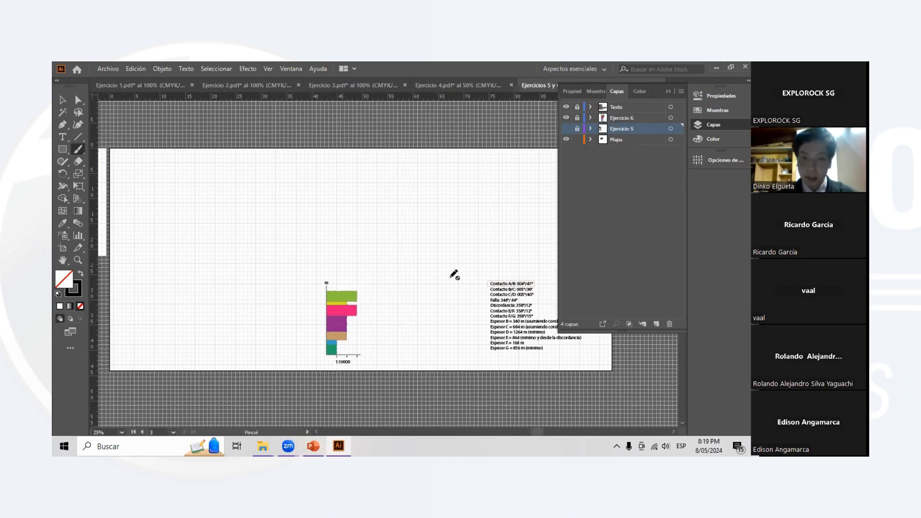
pyautogui.scroll(-1, 356, 308)
pyautogui.scroll(2, 360, 311)
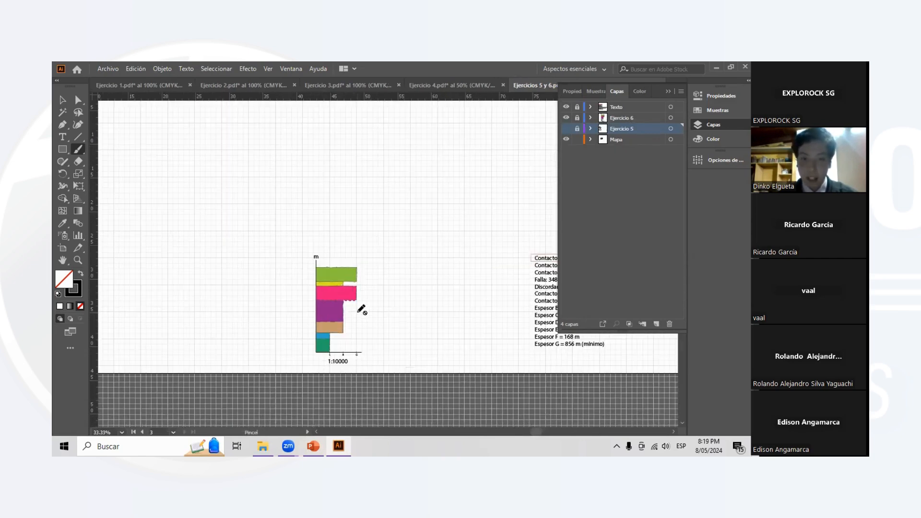
pyautogui.click(668, 91)
# - Examine the coloured column beside the contact and thickness list, and all three artboards together, ending with the Selection tool active
pyautogui.scroll(-2, 402, 247)
pyautogui.scroll(2, 401, 247)
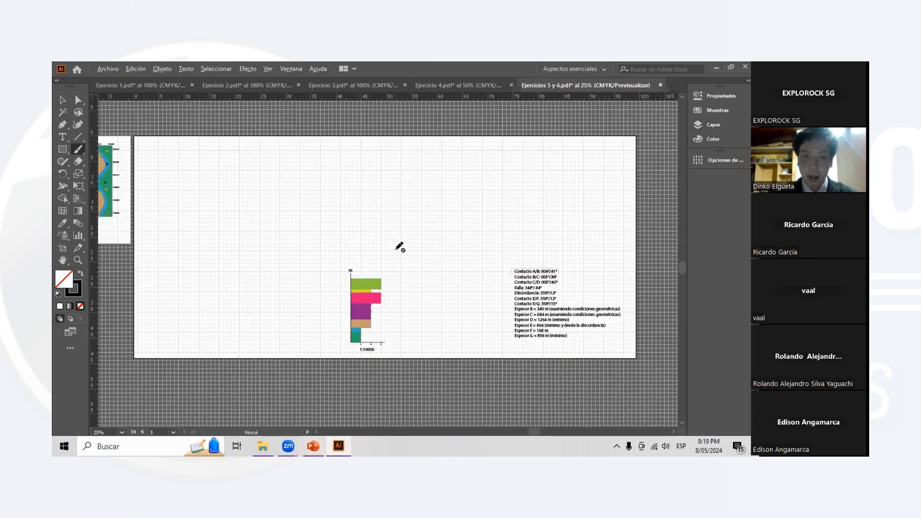
pyautogui.hscroll(-2, 455, 279)
pyautogui.scroll(2, 459, 281)
pyautogui.hscroll(1, 464, 281)
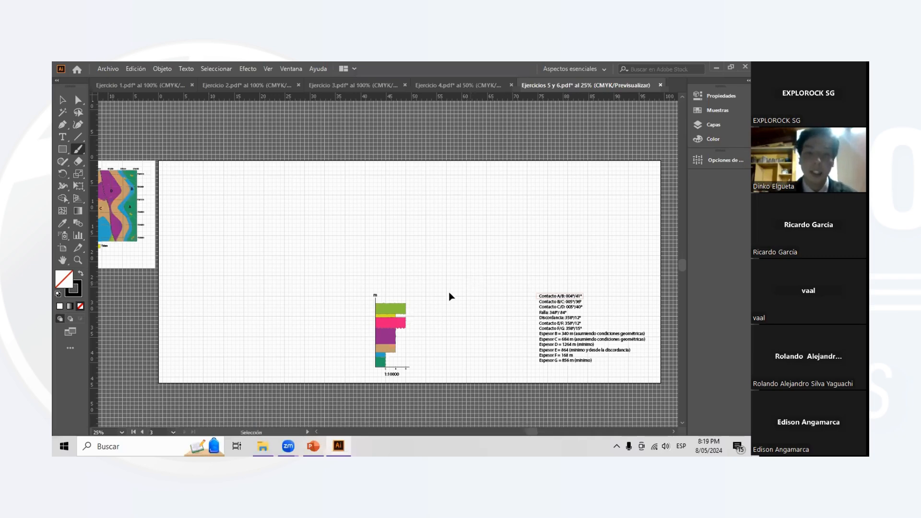
pyautogui.hscroll(-4, 432, 295)
pyautogui.hscroll(2, 395, 292)
pyautogui.scroll(1, 541, 351)
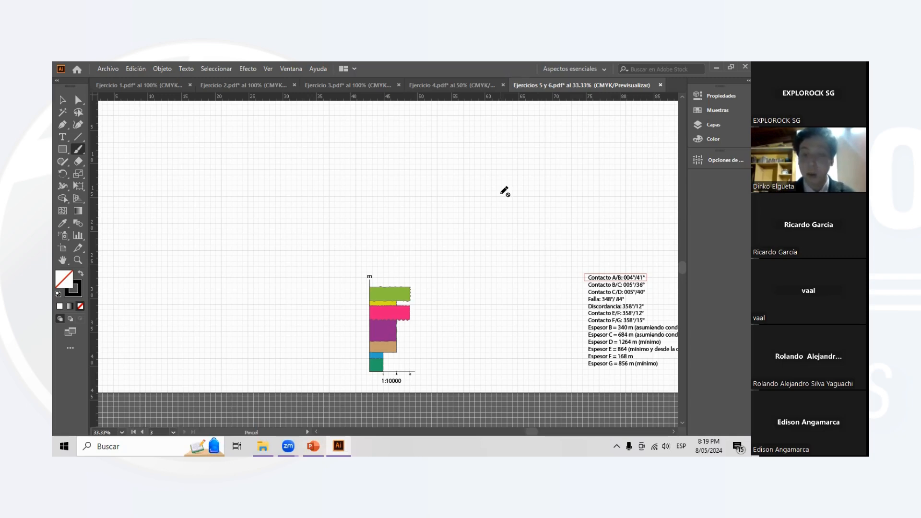
pyautogui.hotkey('ctrl', '-')
pyautogui.hotkey('ctrl', '-')
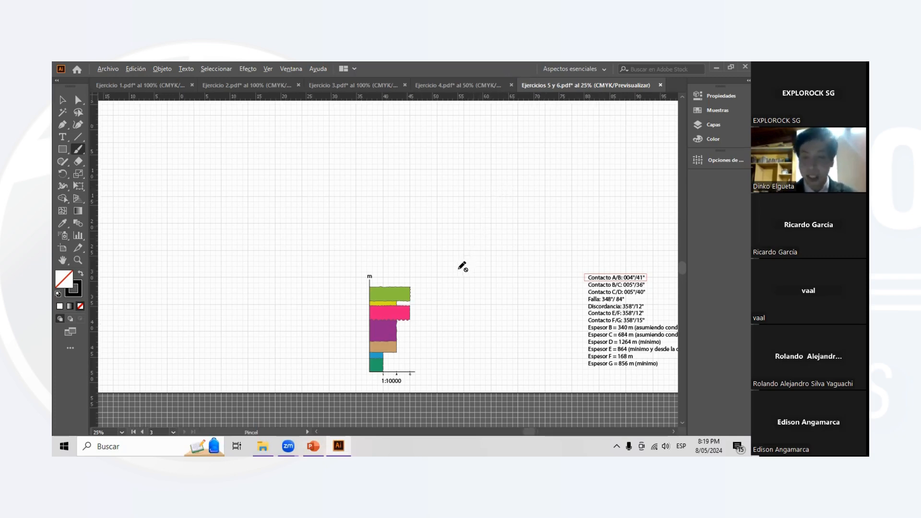
pyautogui.hscroll(-3, 446, 277)
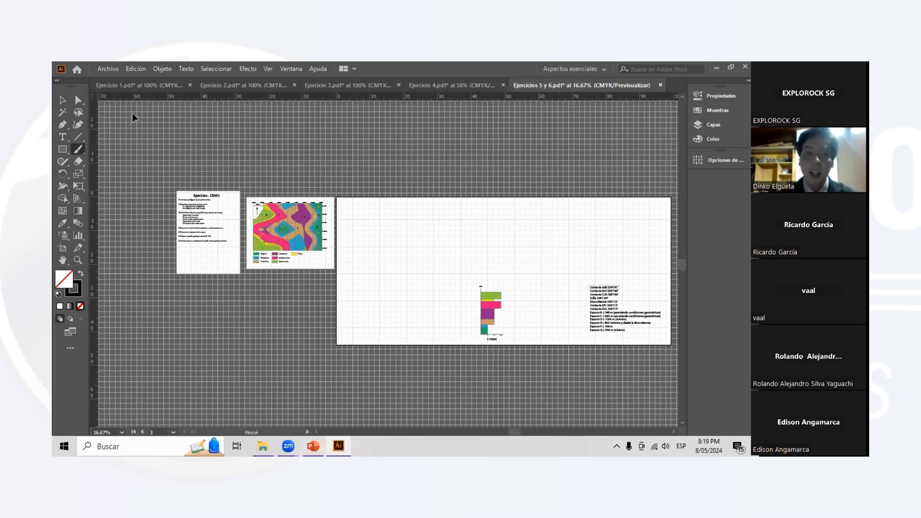
pyautogui.click(63, 100)
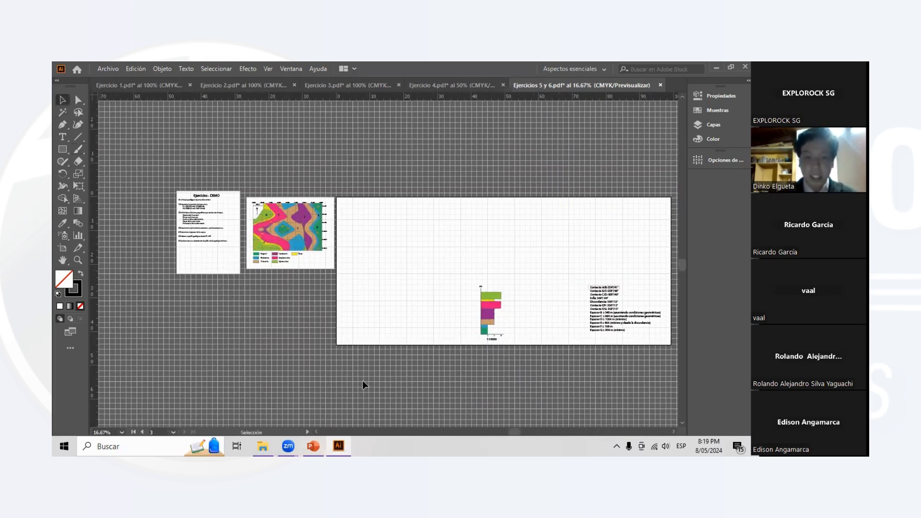
# - Switch to the PowerPoint presentation, go to the first slide, Cartografía Geológica, and start the slide show there
pyautogui.click(313, 446)
pyautogui.moveTo(153, 324); pyautogui.dragTo(164, 161)
pyautogui.click(122, 172)
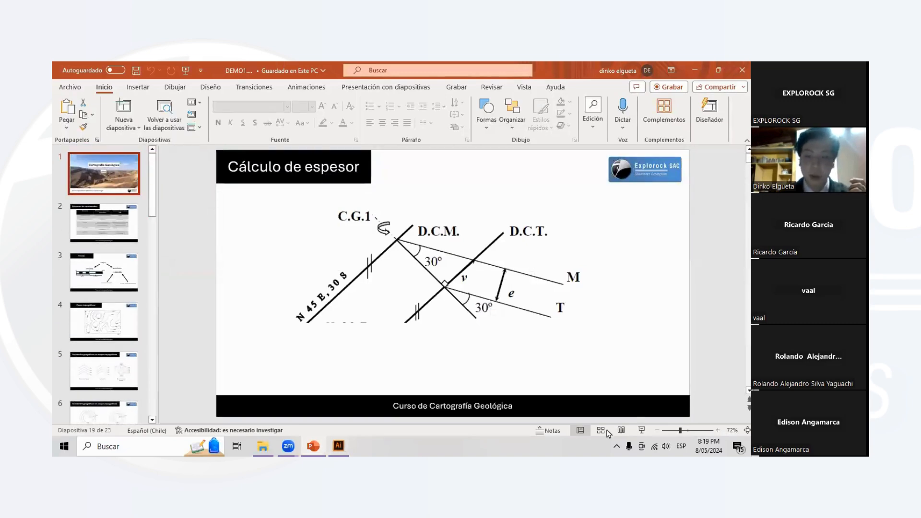
pyautogui.click(641, 430)
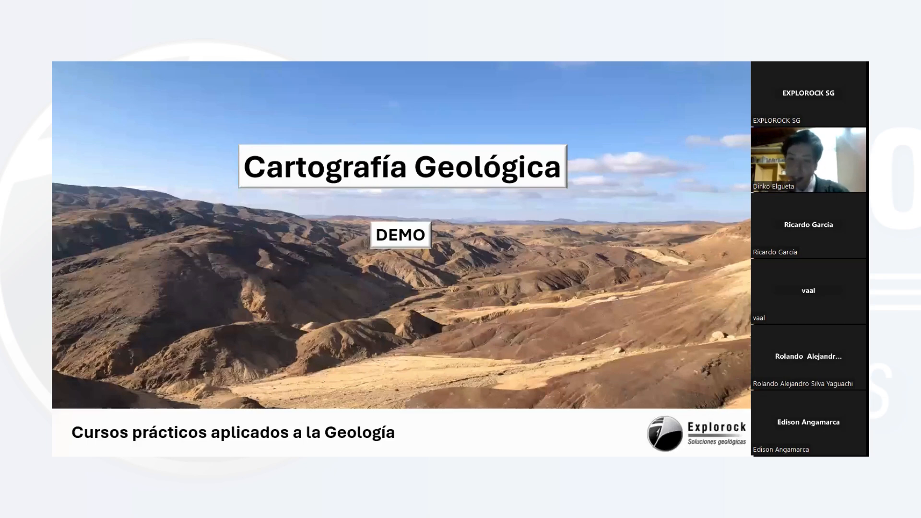